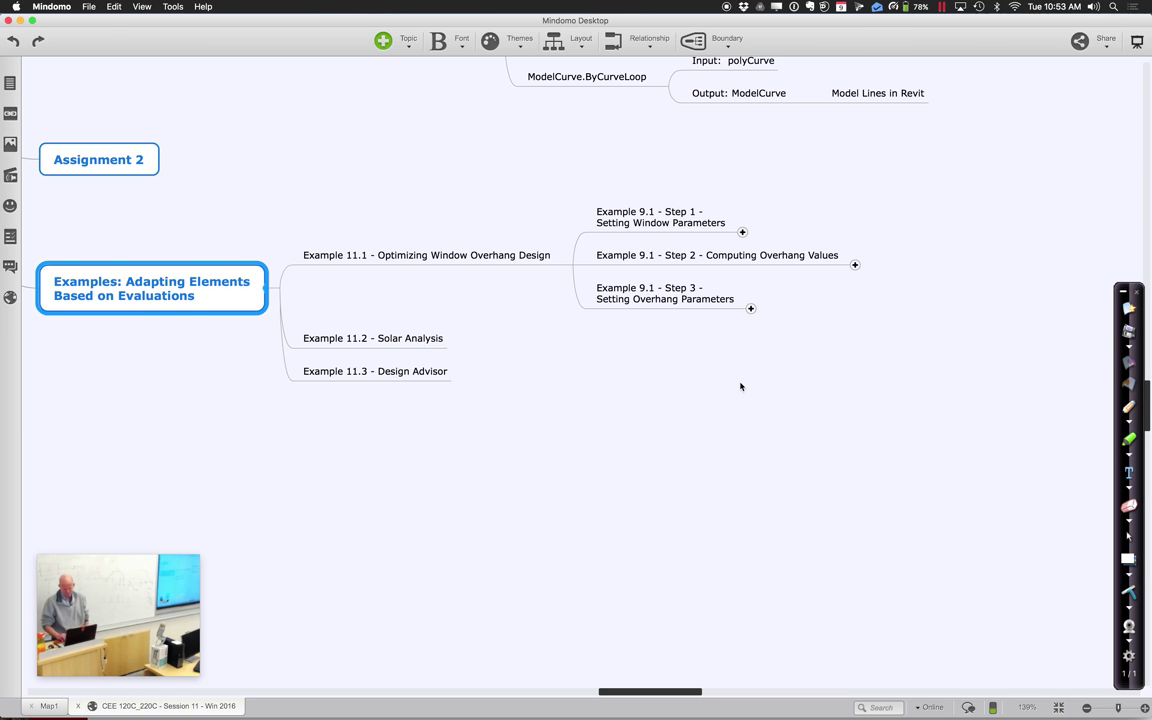
Remove the "Example 9.1 -" prefix from the "Step 1 - Setting Window Parameters" topic in the mind map
click(670, 220)
click(670, 220)
click(665, 212)
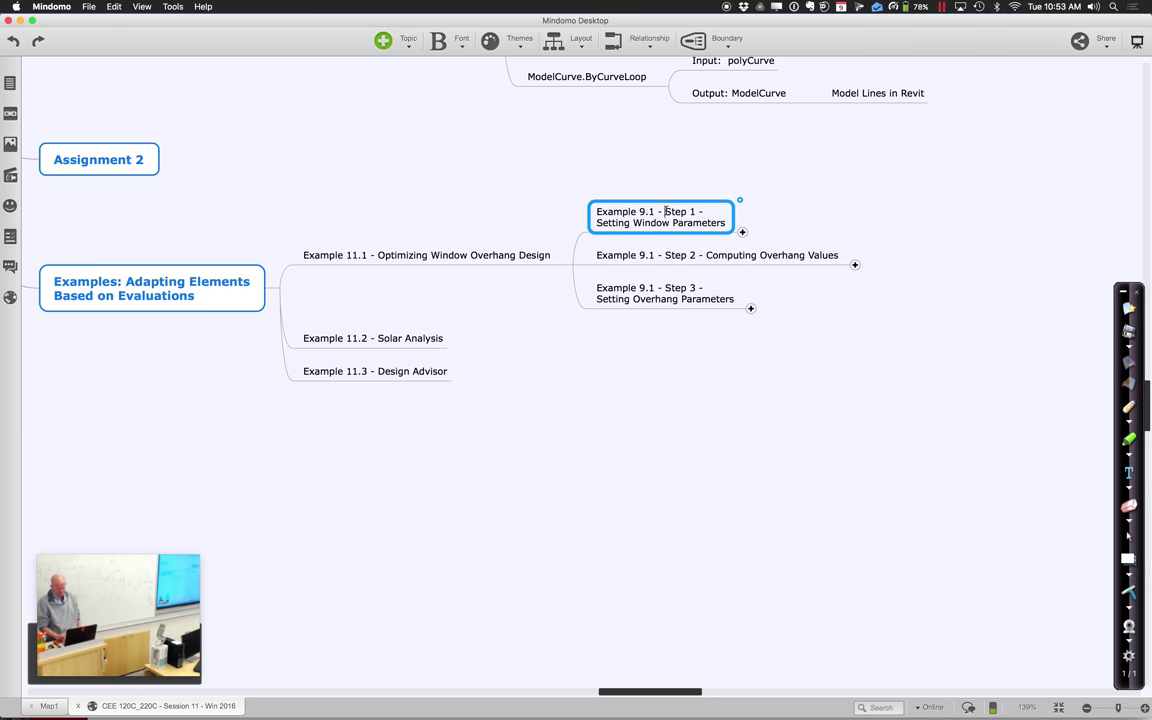
key(BackSpace)
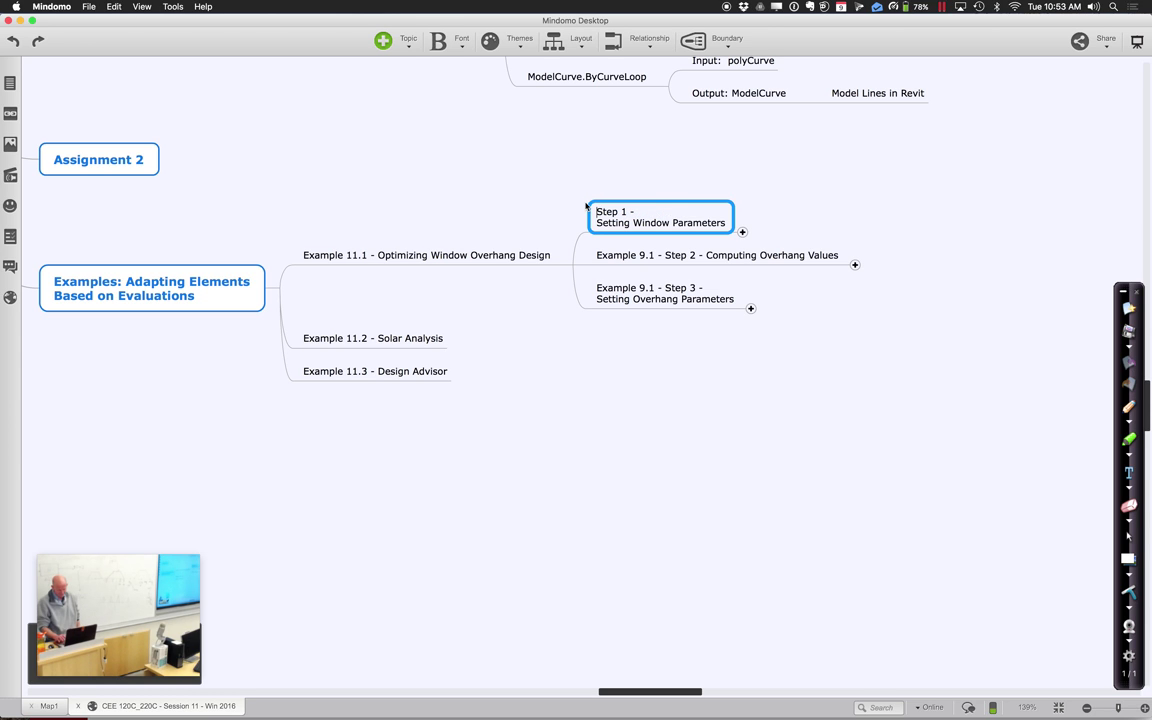
Switch to Revit in the Windows 10 v2016 virtual machine
mouse_move(689, 700)
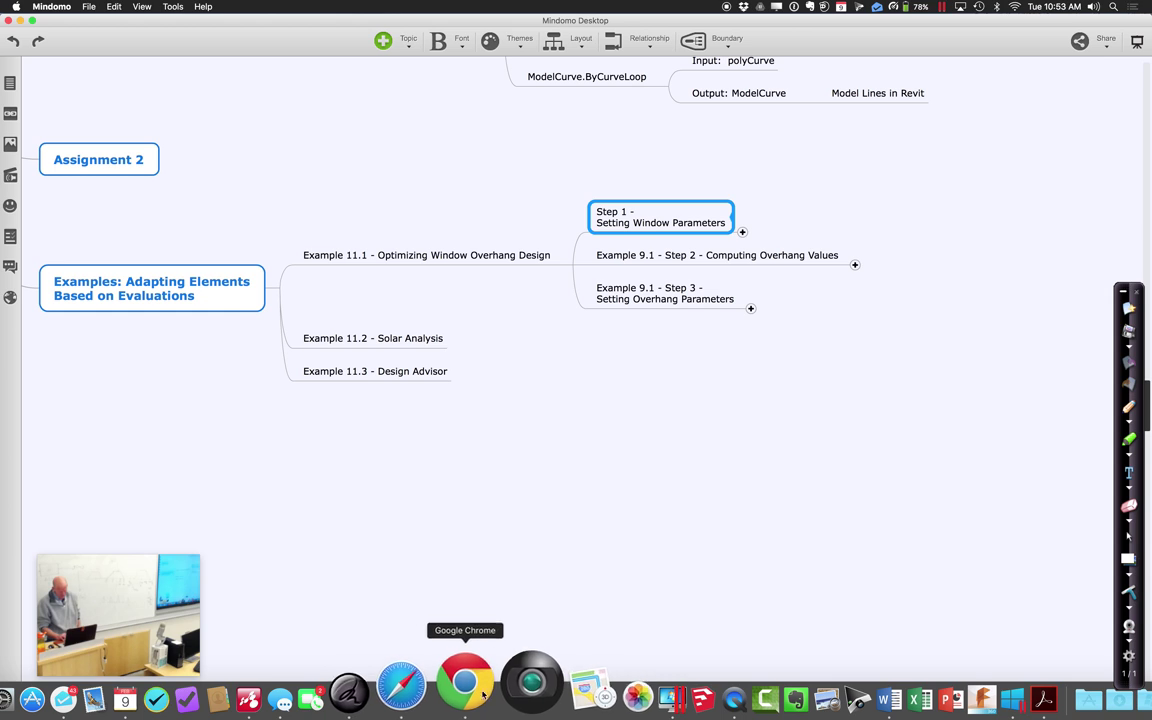
click(598, 690)
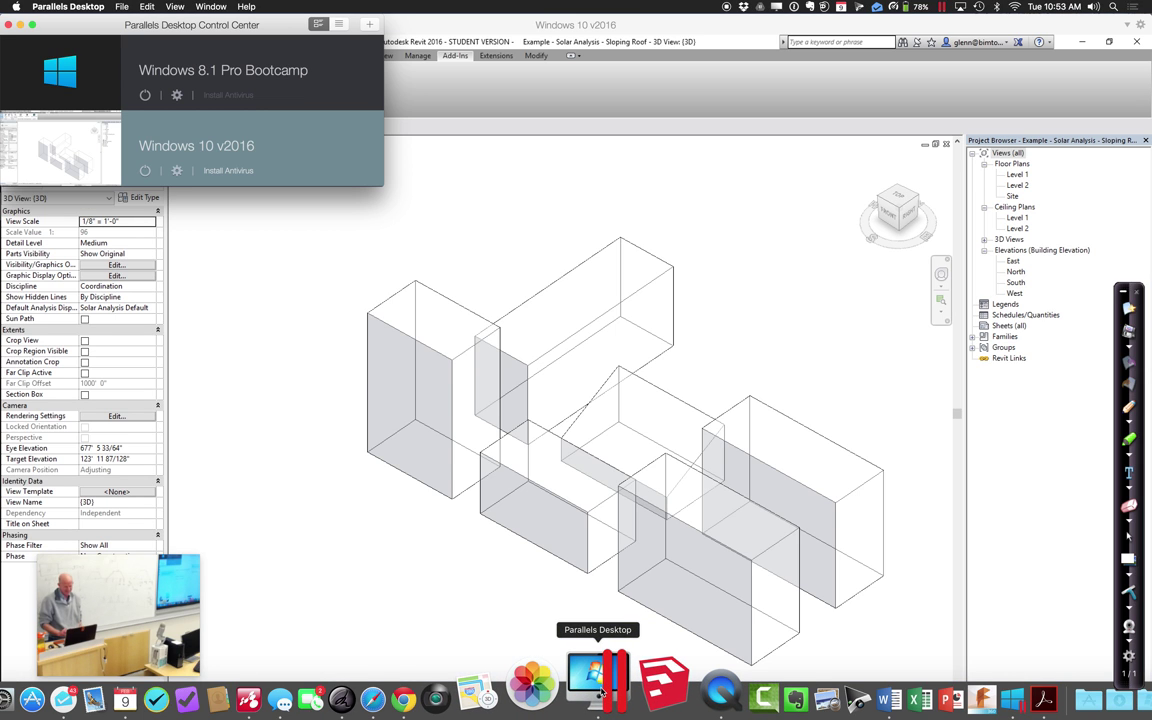
click(284, 407)
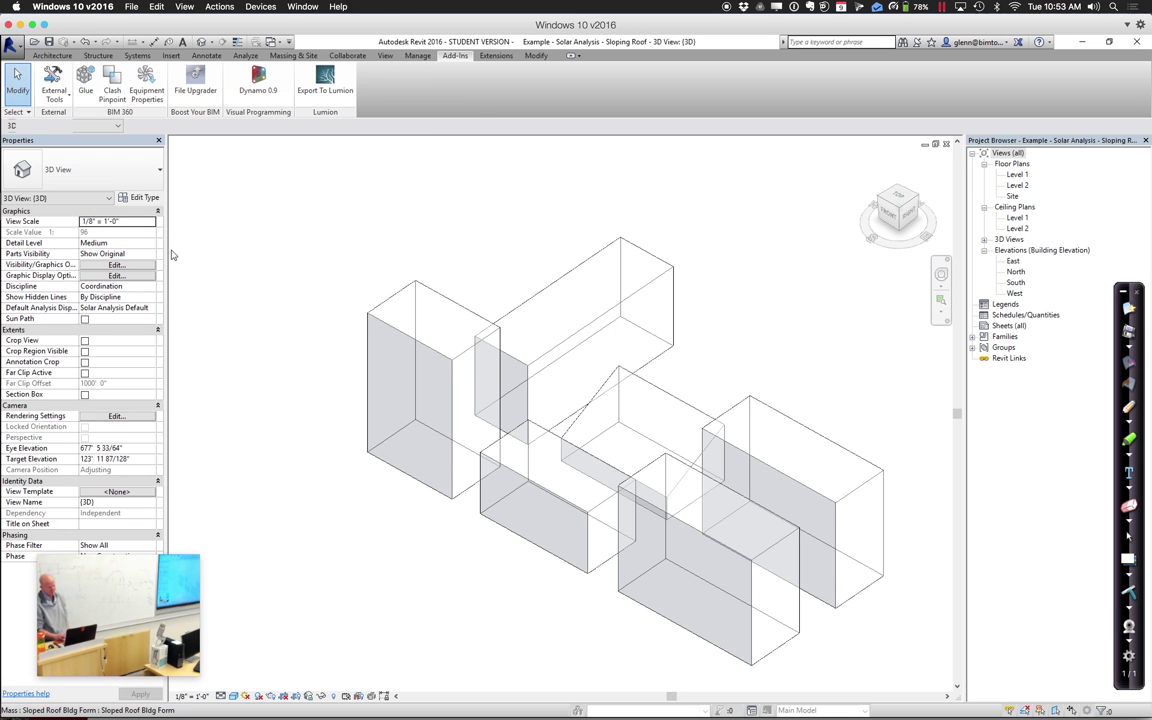
Open the project "Example - Calculating OH Based on Sun Position" from the Winter 2016 Session 11 Dynamo Examples, Example 11.1 folder
click(35, 43)
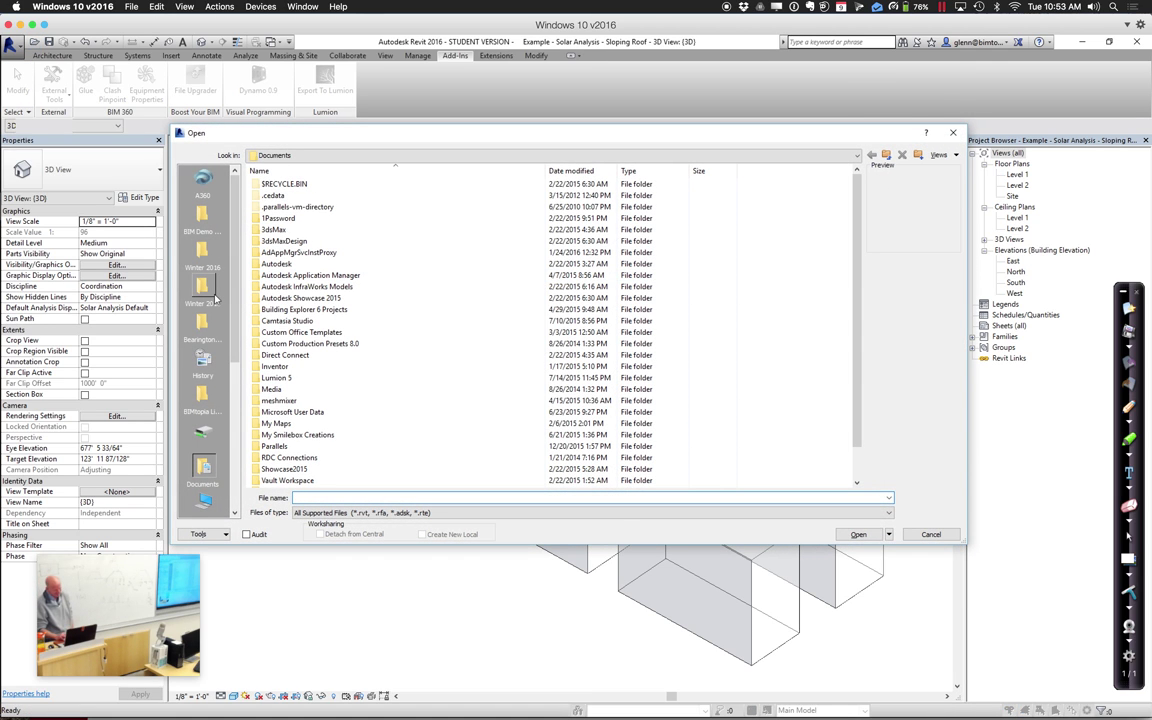
click(214, 298)
click(211, 268)
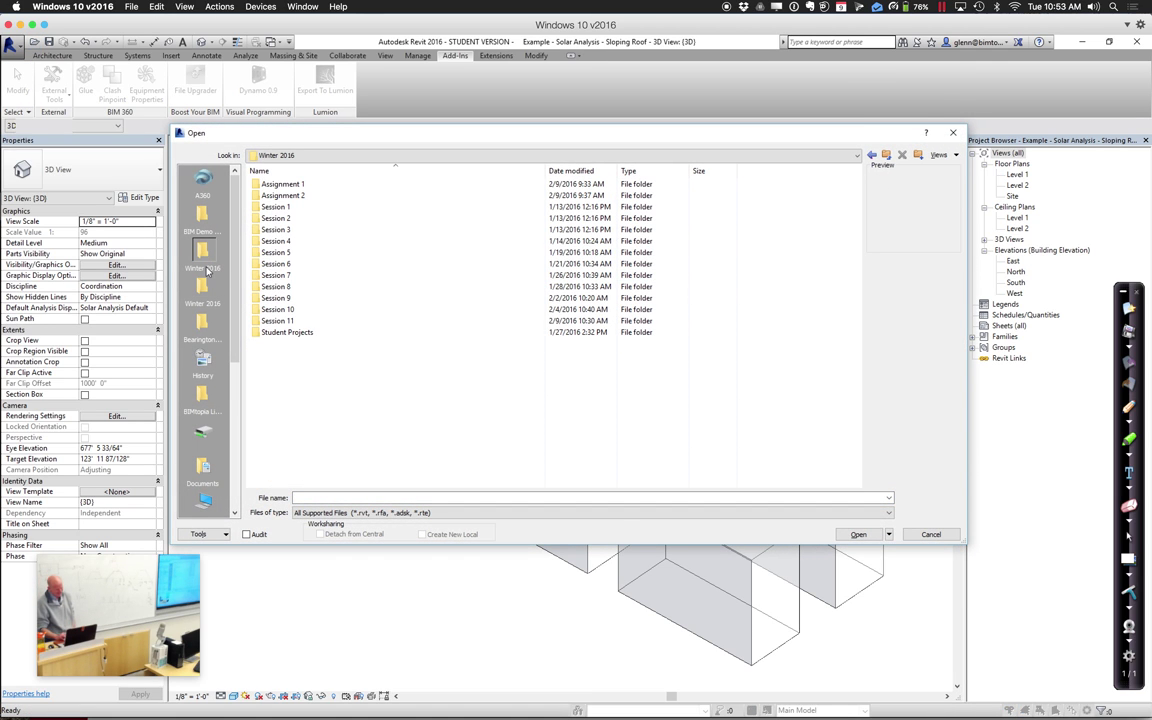
double_click(285, 290)
double_click(291, 185)
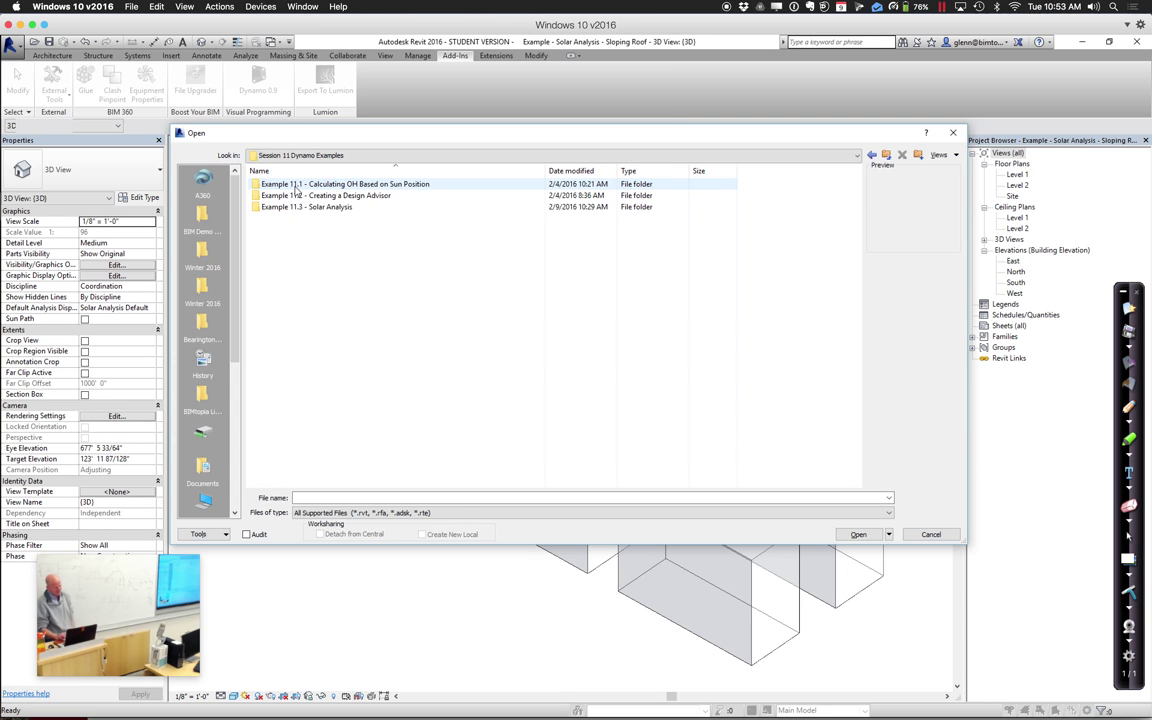
double_click(297, 186)
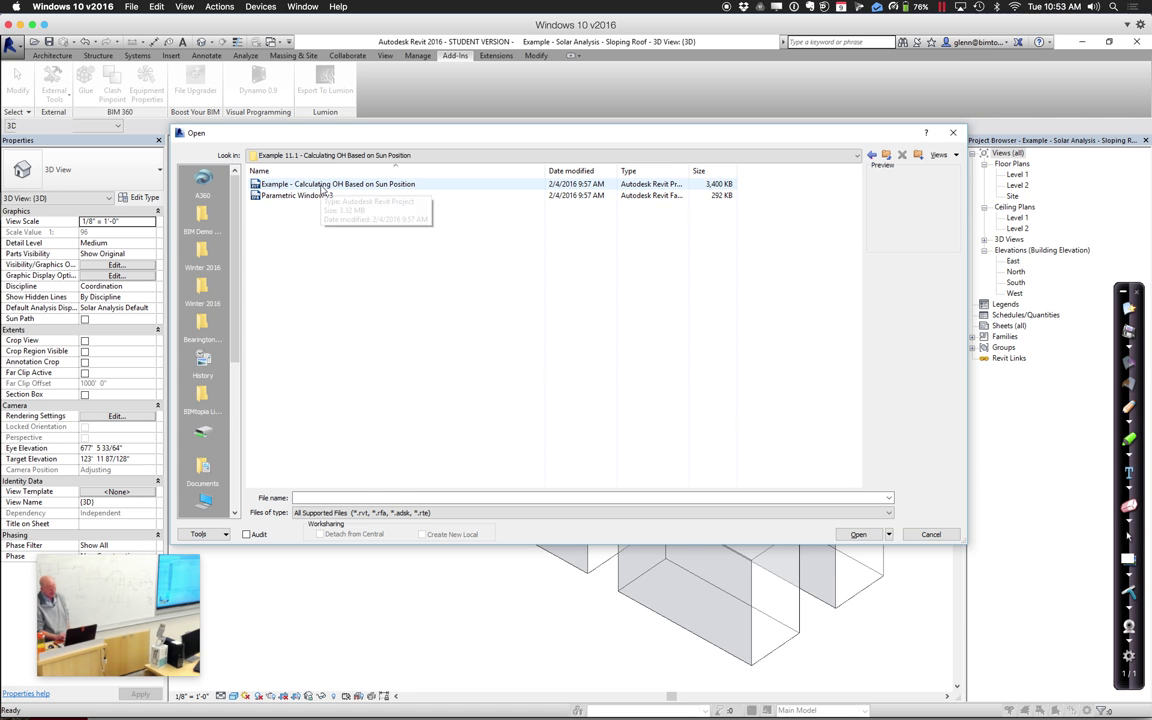
double_click(322, 186)
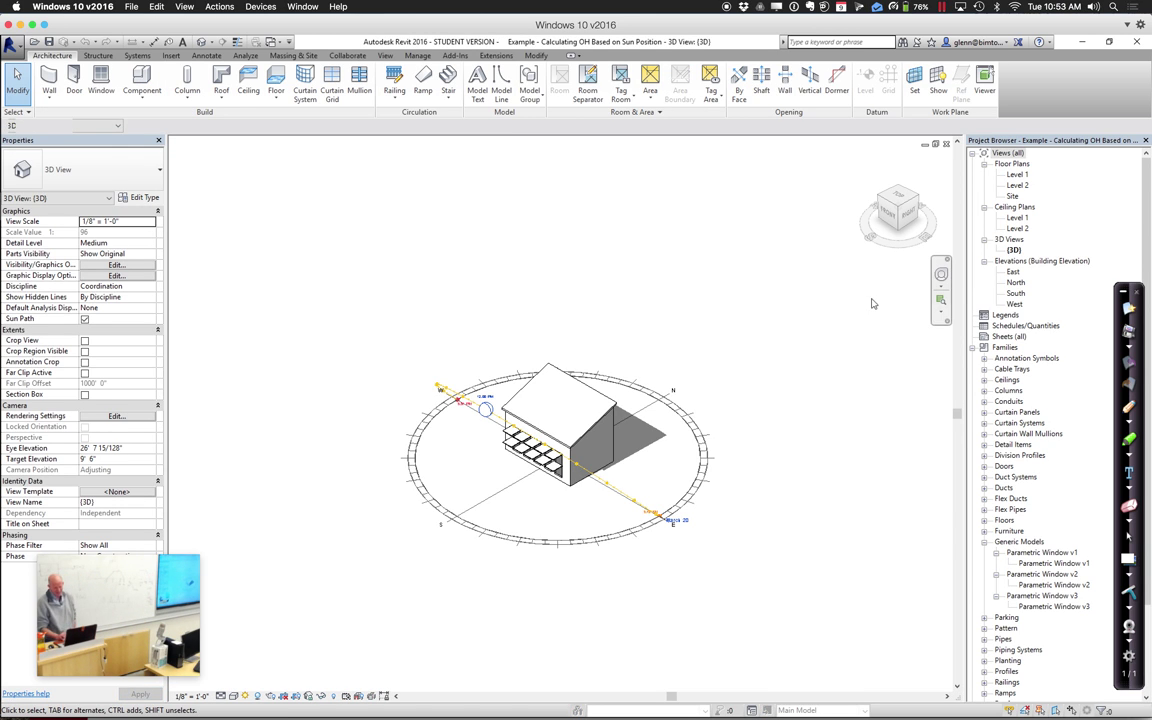
Examine the house, window overhangs and sun path up close in the 3D view and from the right side
key(z)
key(r)
drag(398, 327, 679, 555)
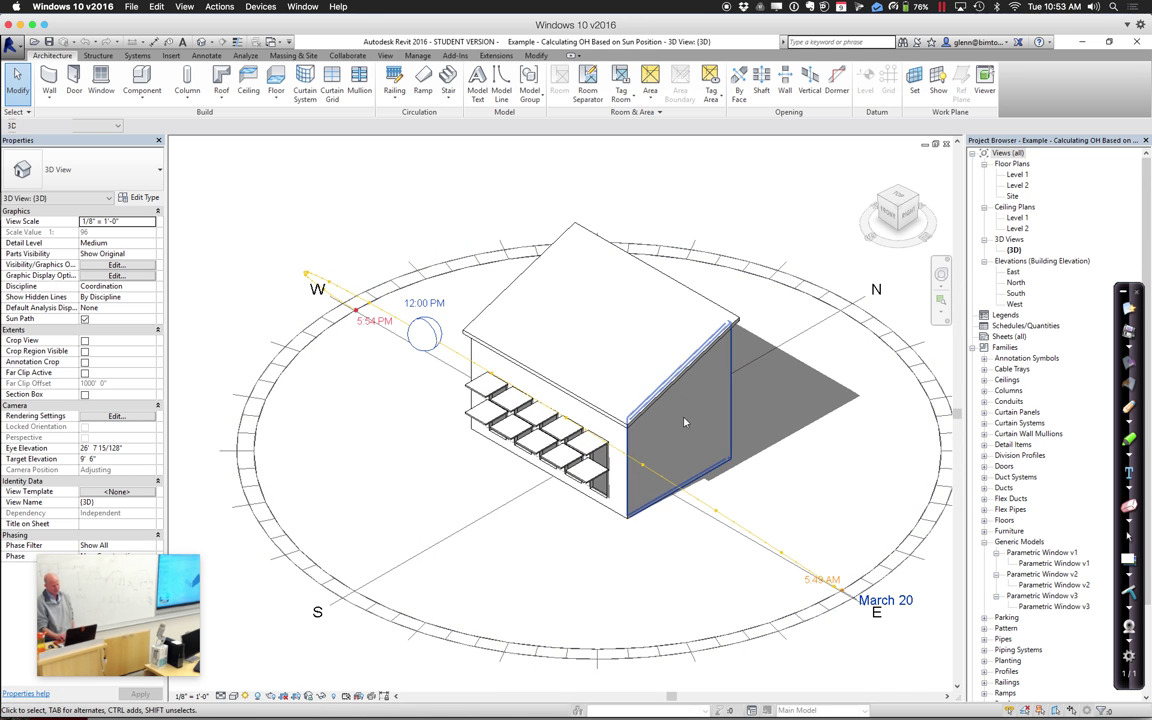
click(425, 303)
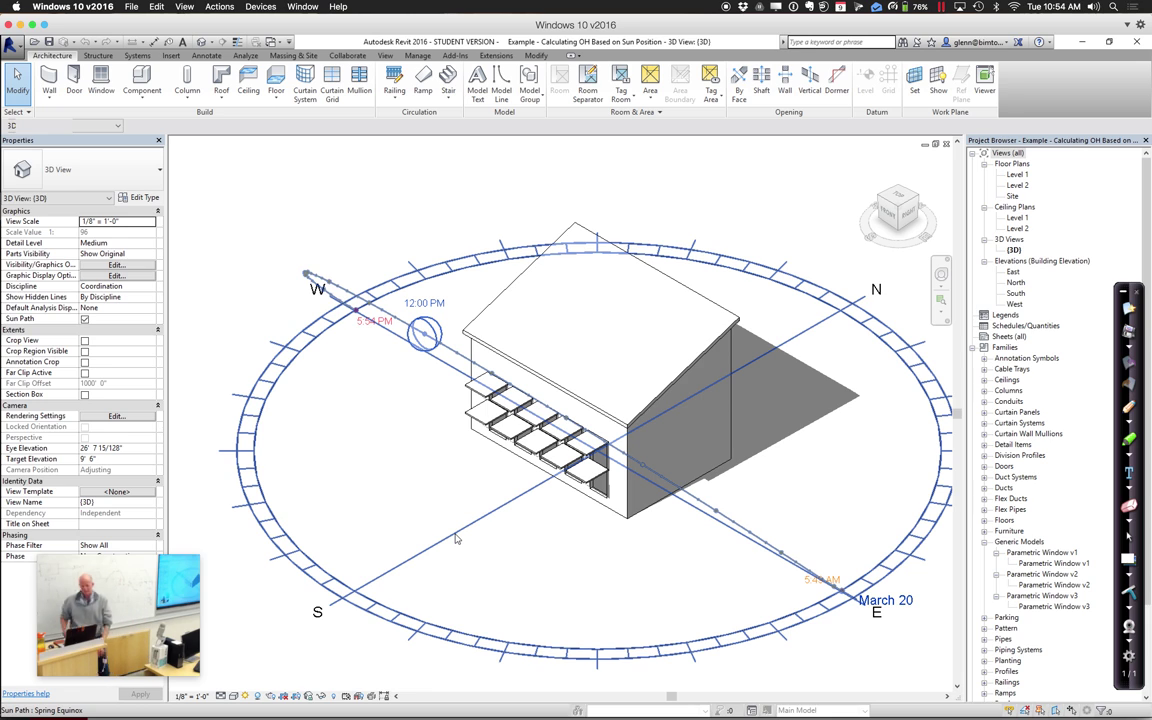
click(898, 226)
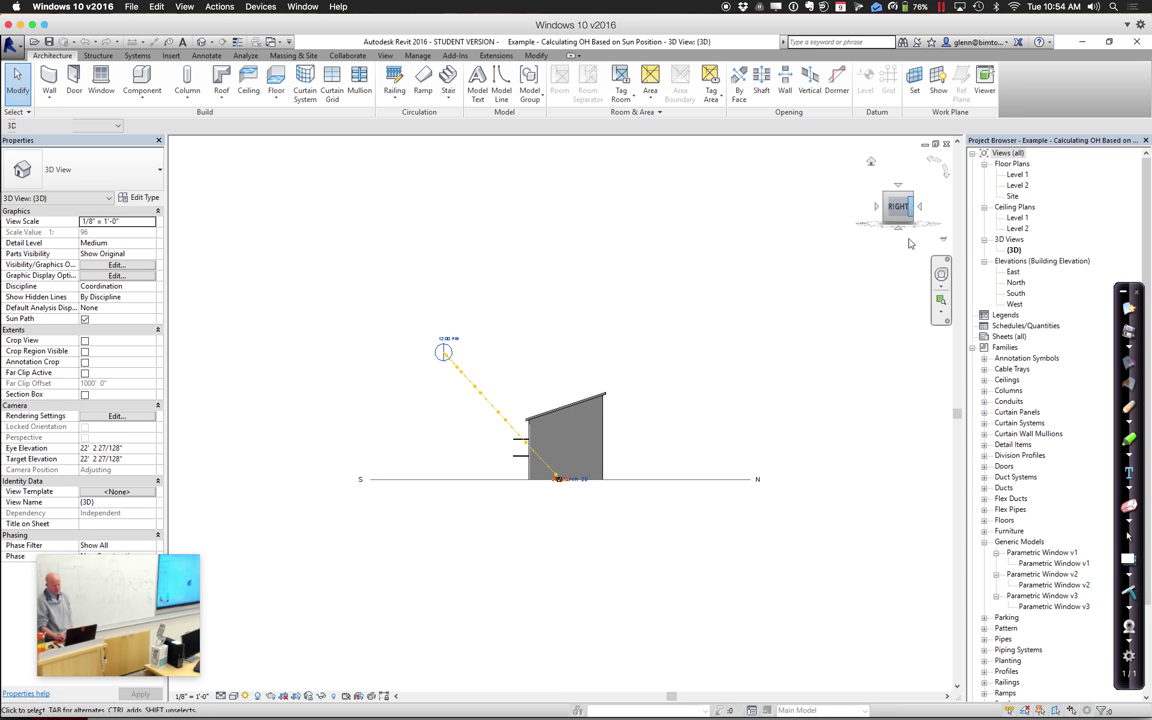
key(z)
key(r)
drag(424, 321, 733, 697)
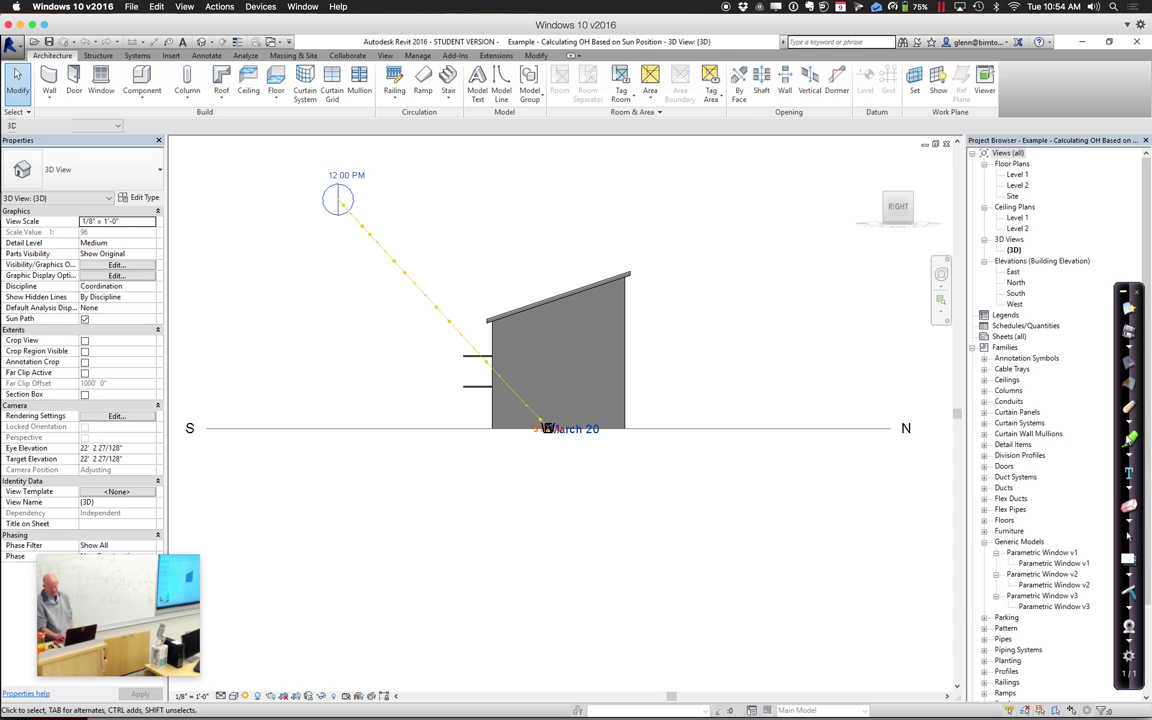
Mark the sun ray's x and z offsets and the matching overhang triangle in red ink, and clear the markup
click(1128, 424)
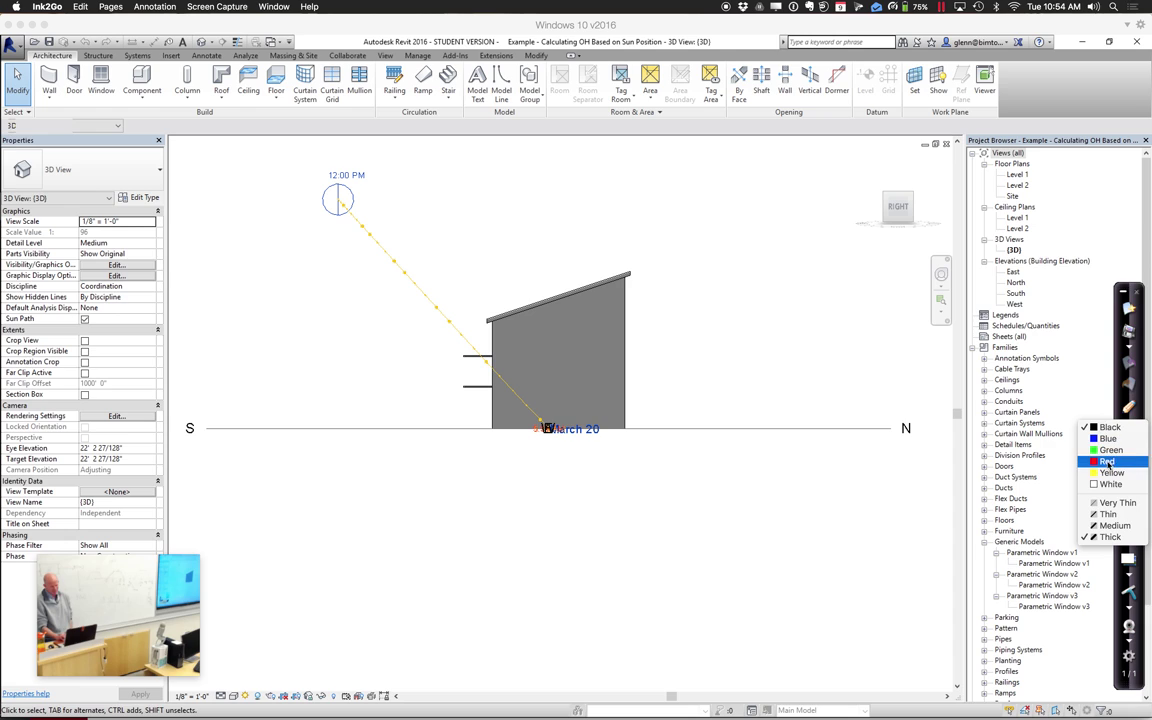
click(1000, 416)
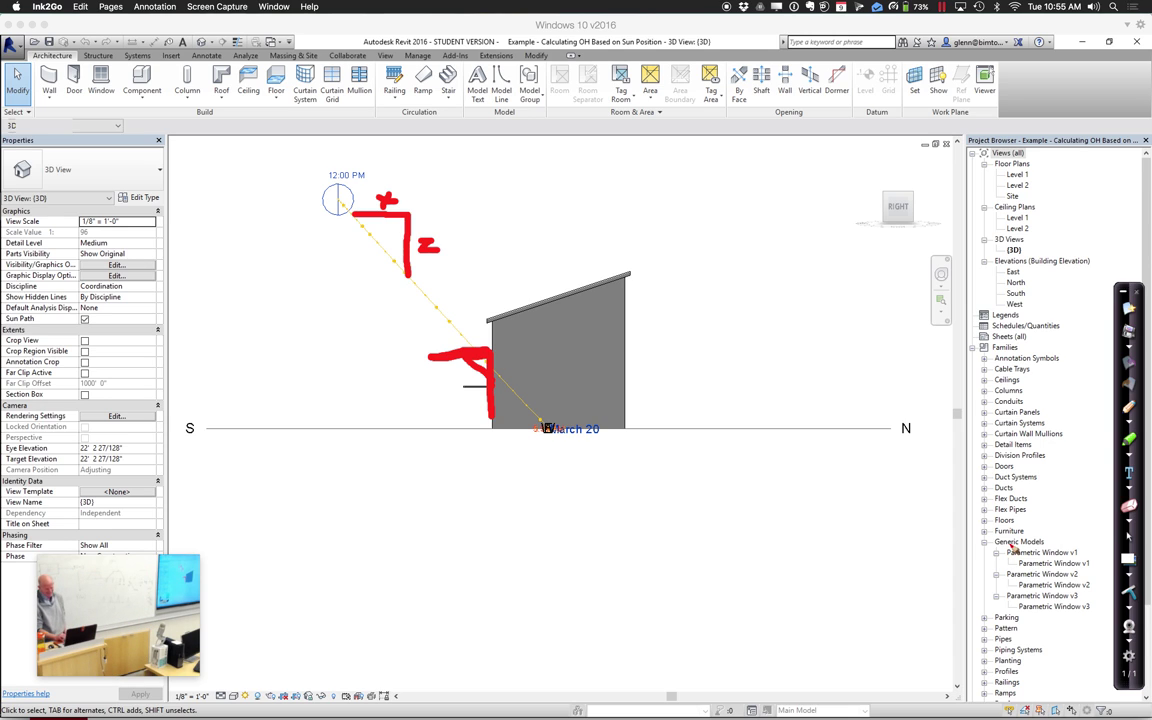
click(1125, 596)
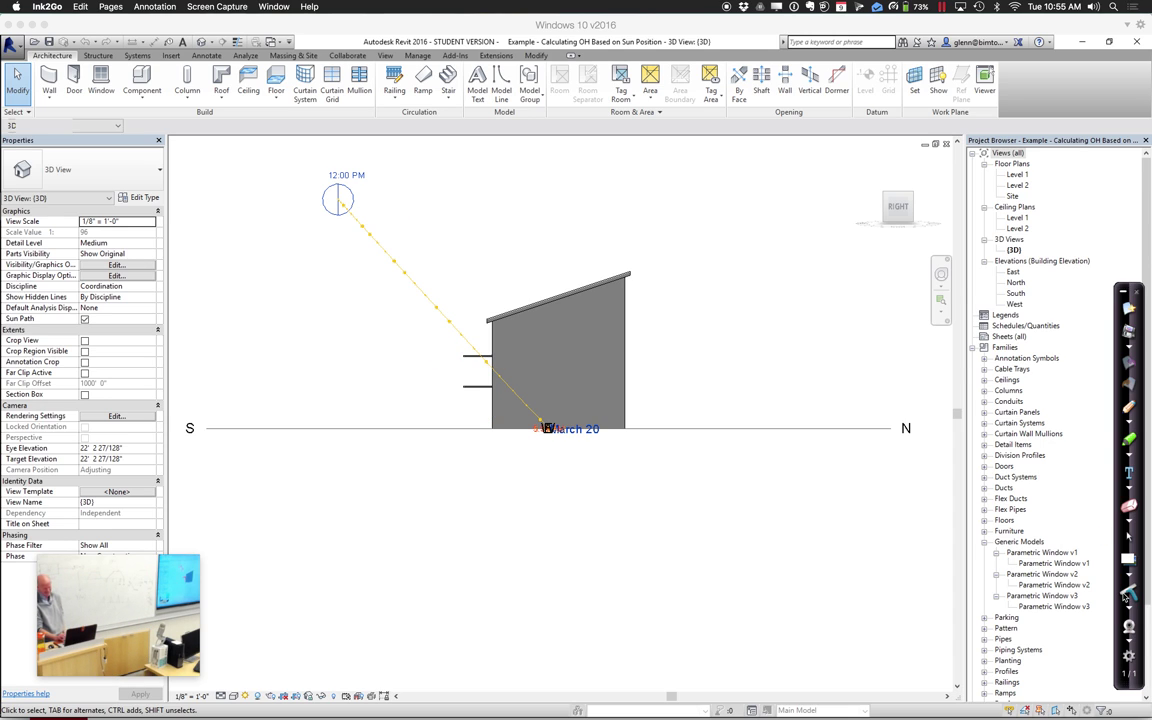
Orient the 3D view to the top-left-front corner to show the windows and sun path
click(886, 200)
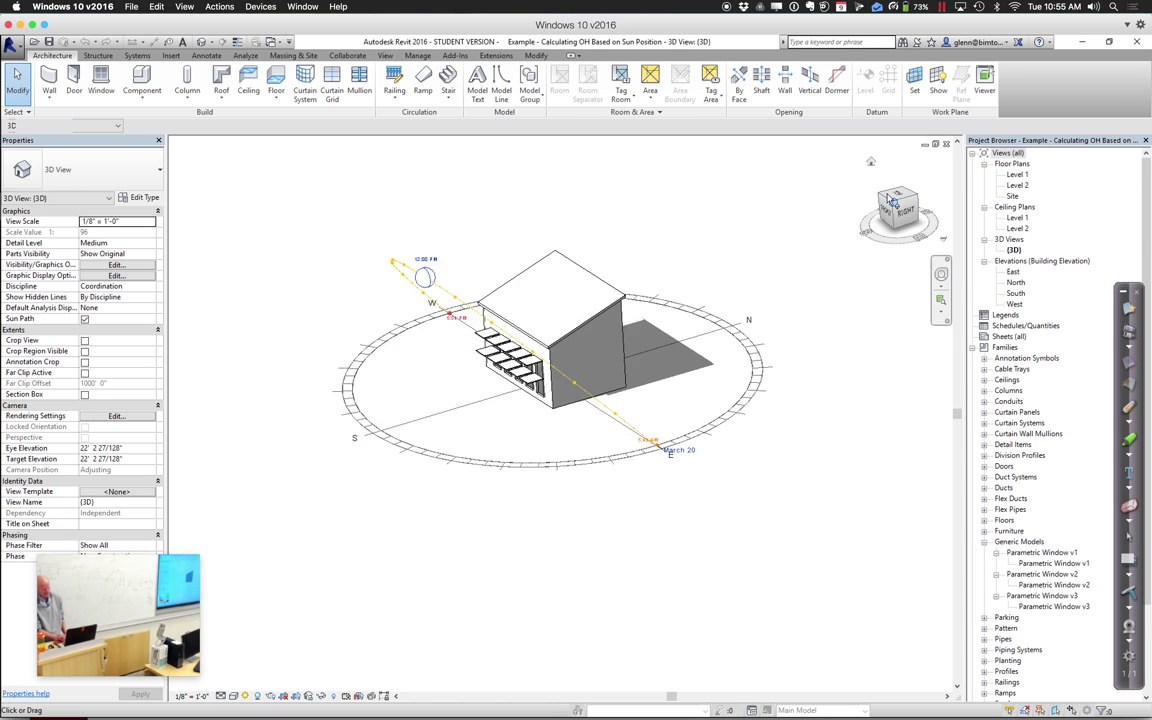
click(893, 196)
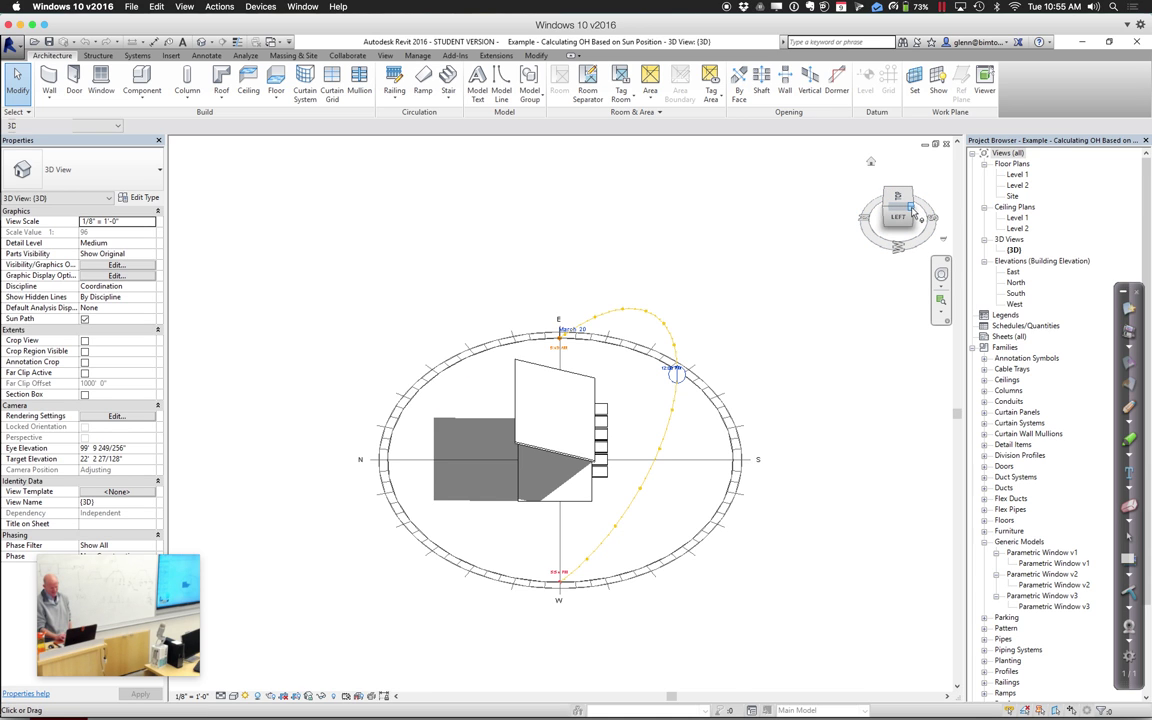
click(911, 214)
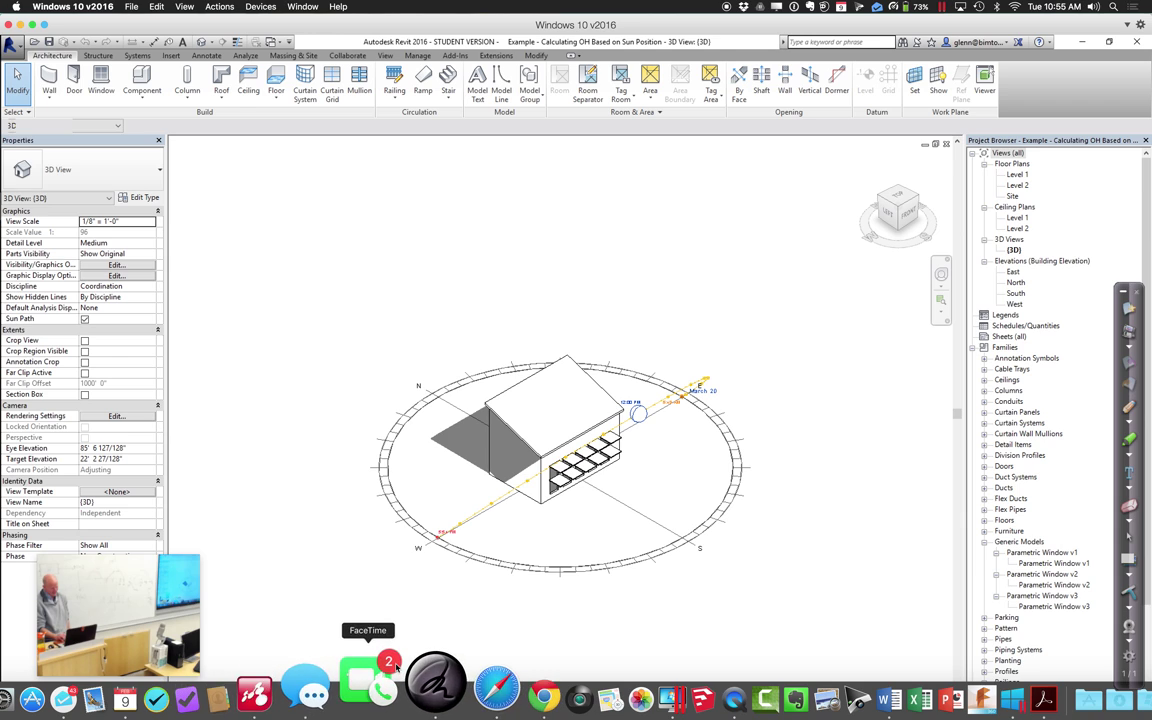
Launch Dynamo 0.9 and open the "Example - Step 3B" overhang parameters definition from the Example 11.1 folder
click(455, 55)
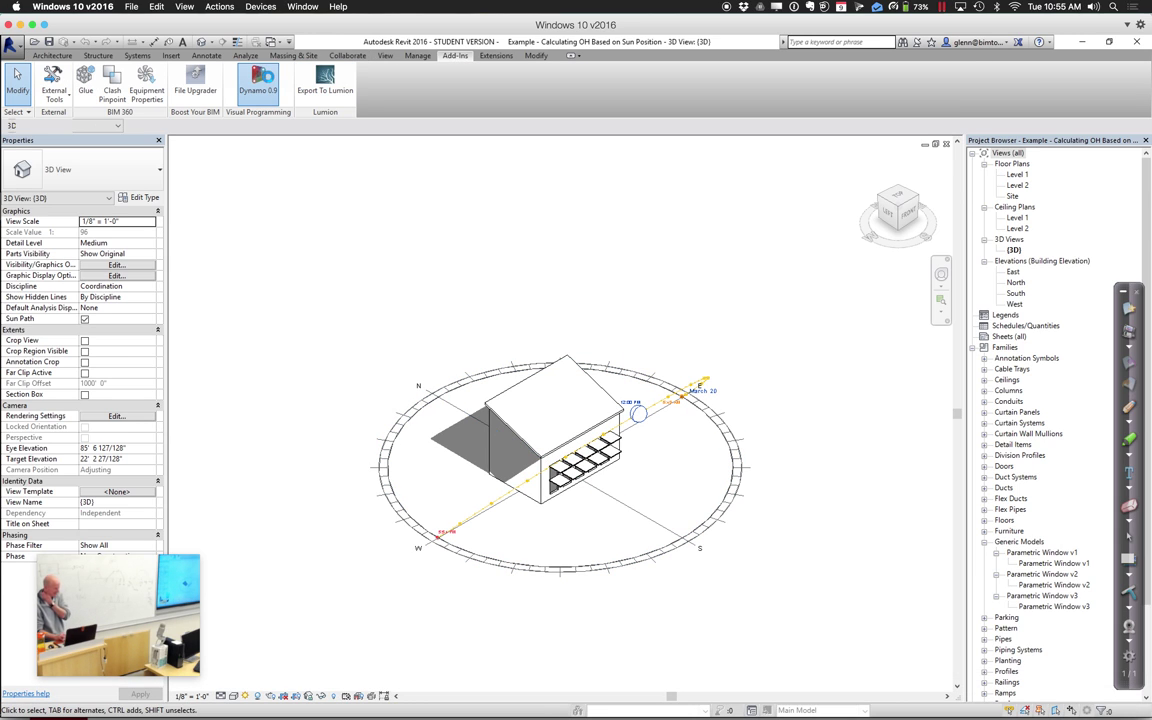
click(258, 82)
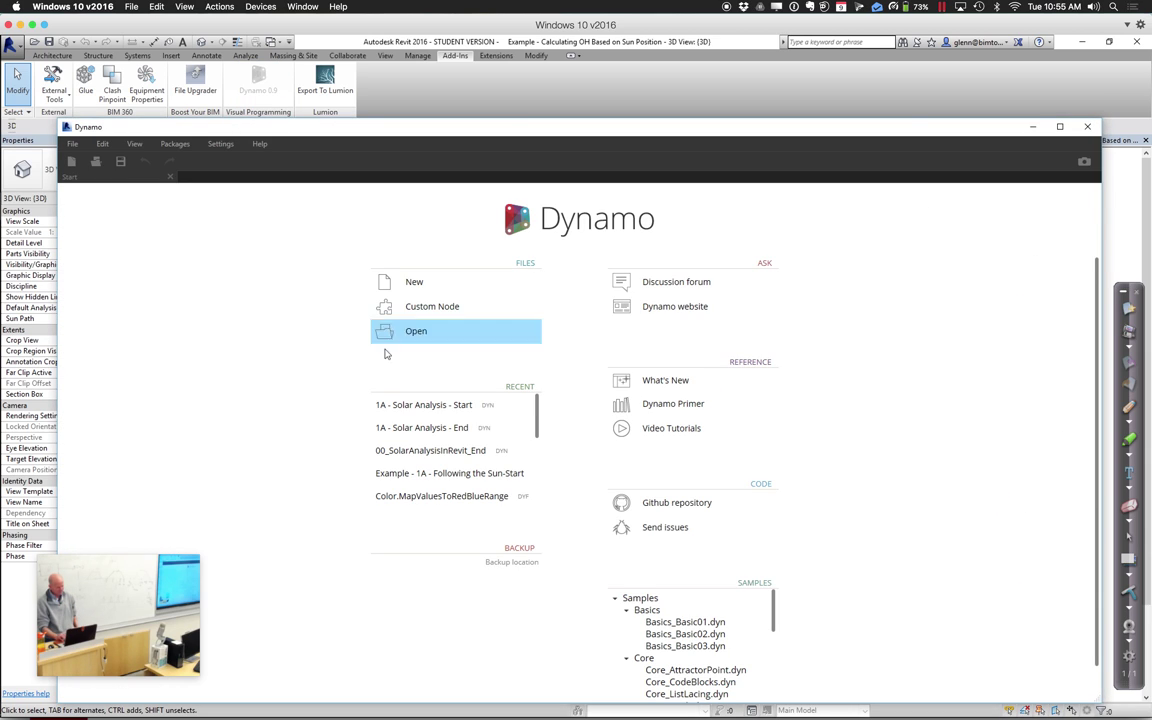
click(410, 334)
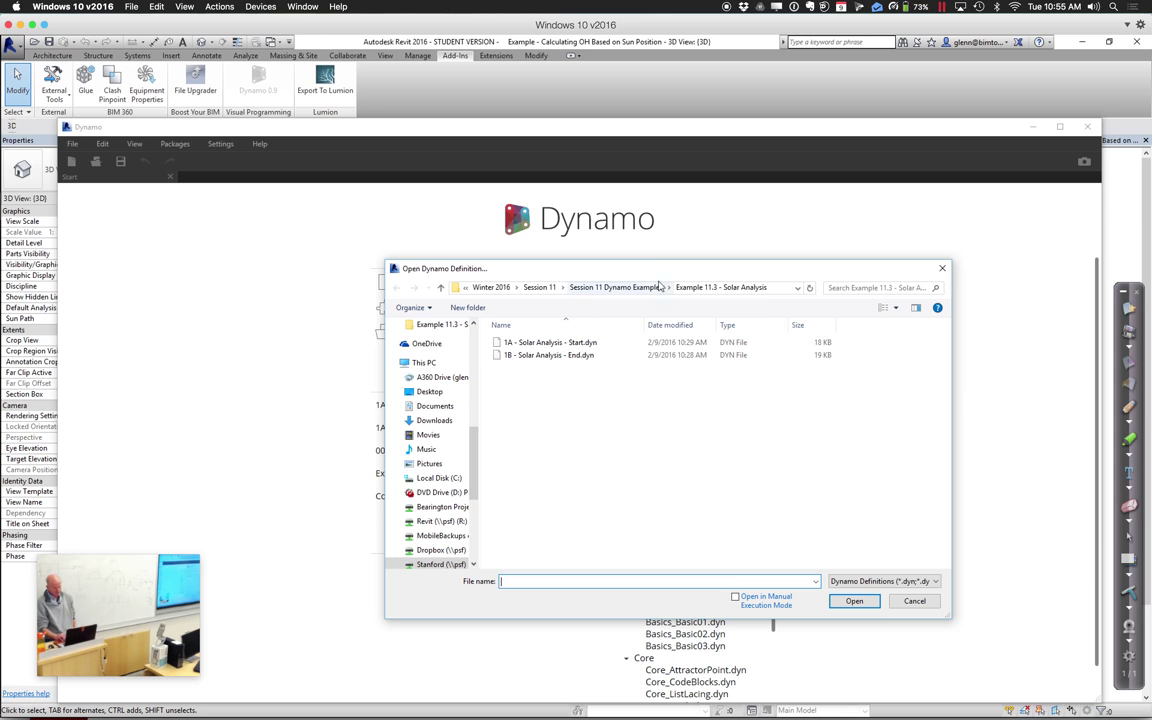
click(645, 288)
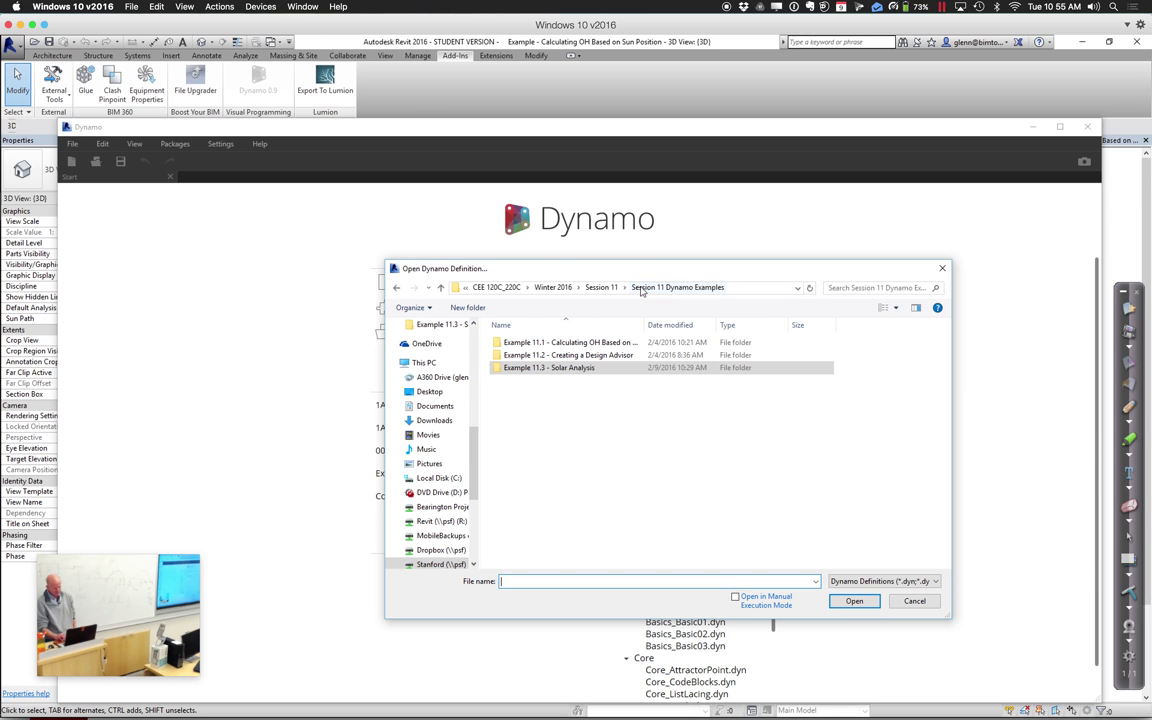
double_click(552, 342)
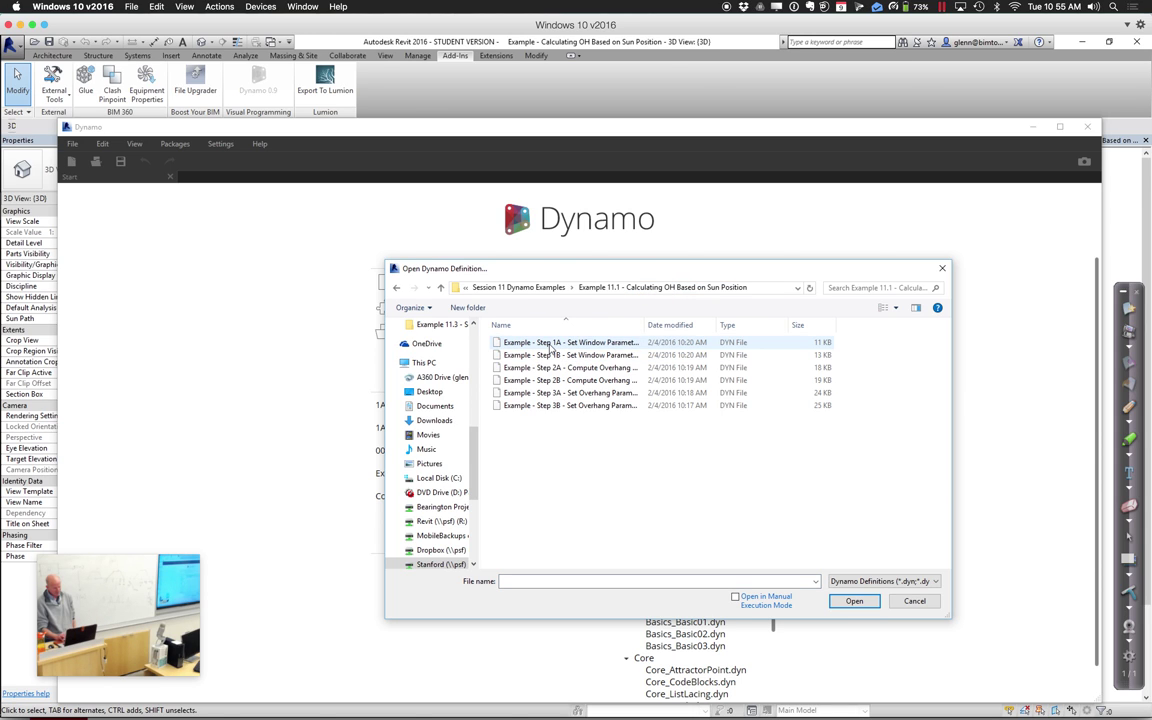
double_click(557, 406)
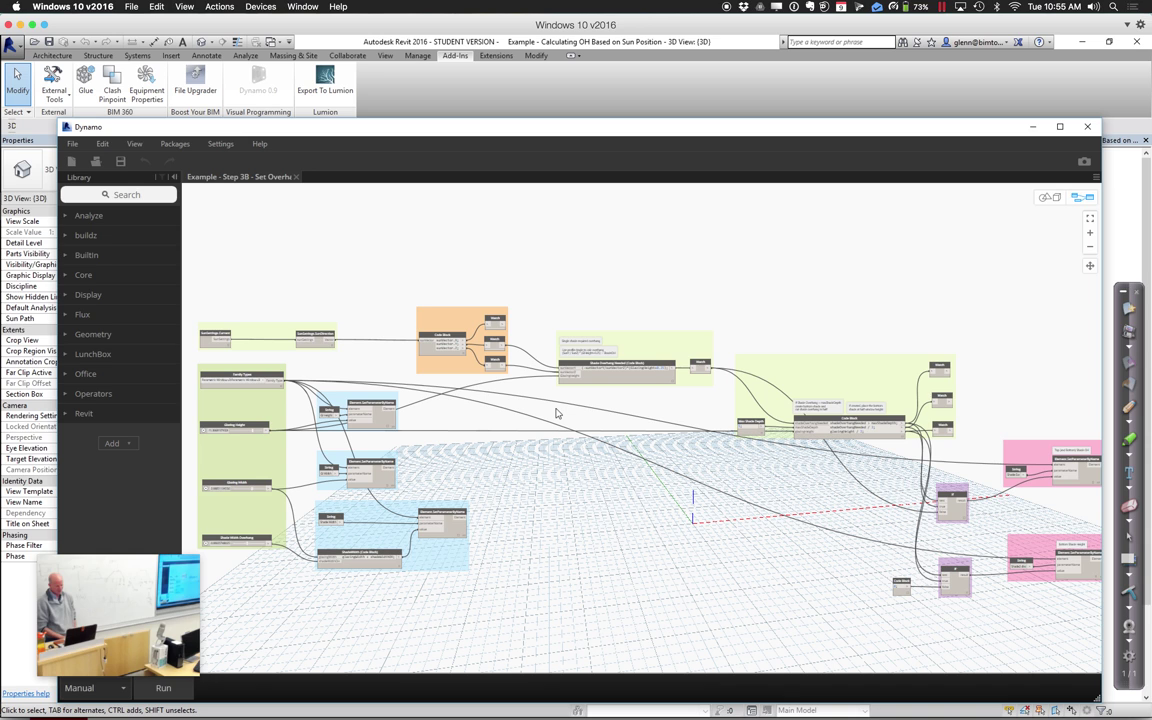
Move the Dynamo window aside to uncover the model and set the sun path date to June 20
drag(365, 133, 962, 143)
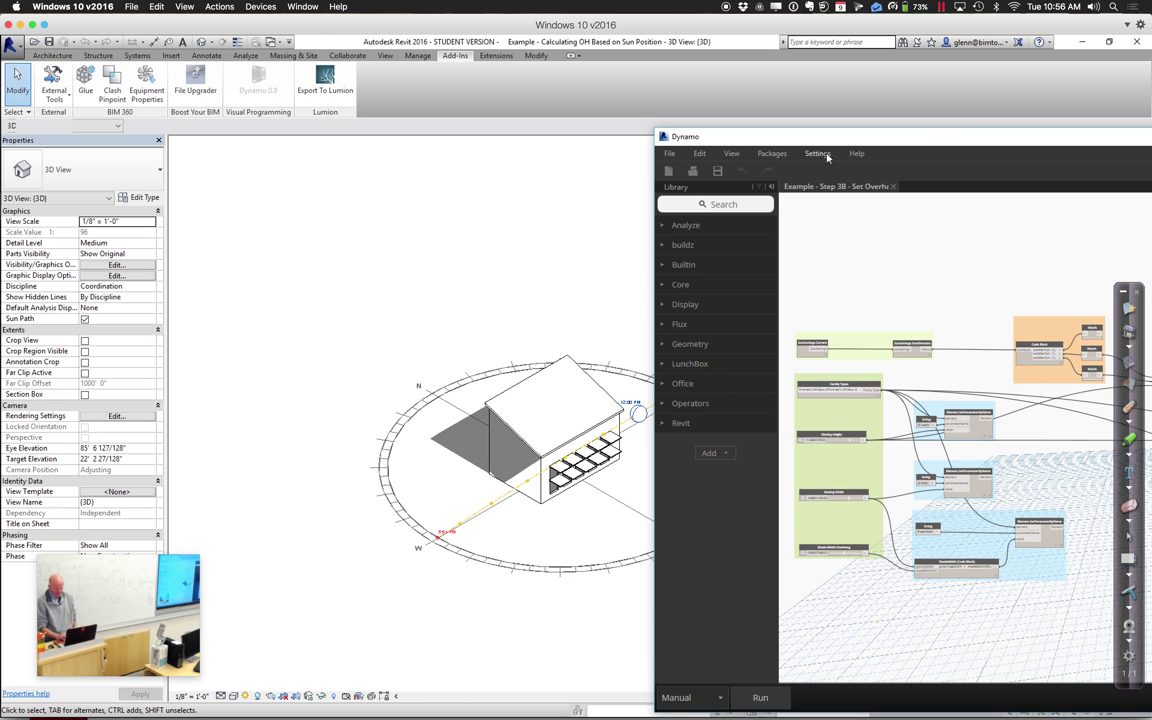
drag(809, 142, 999, 138)
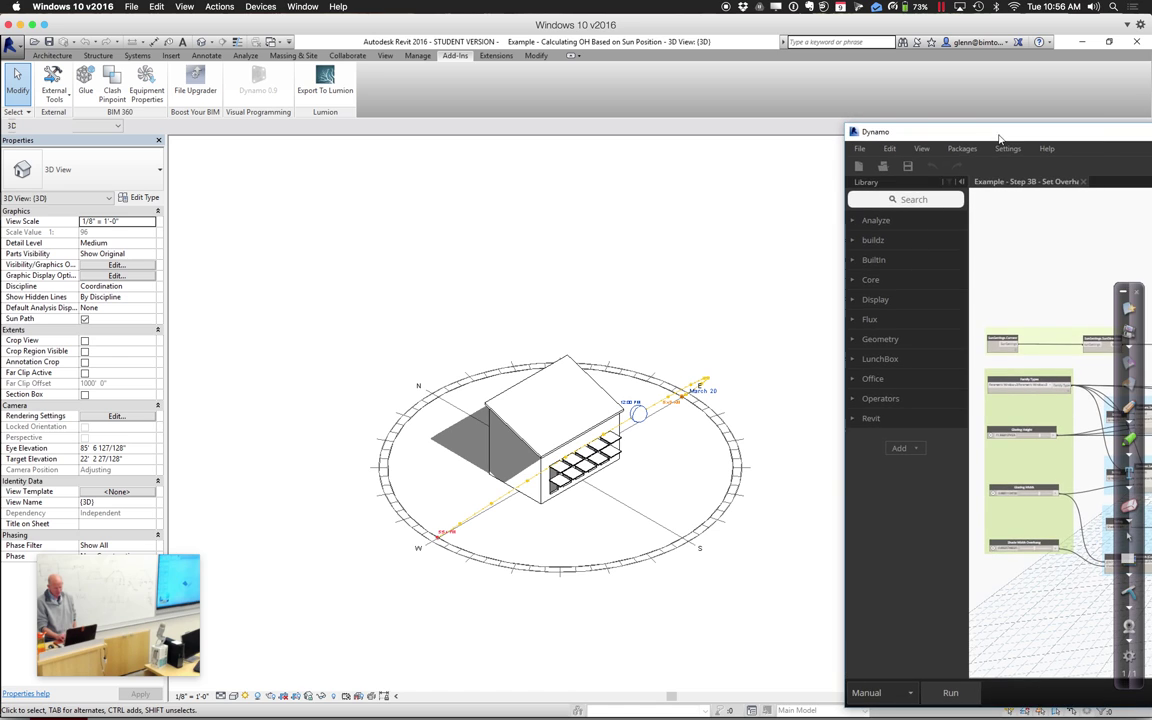
click(697, 398)
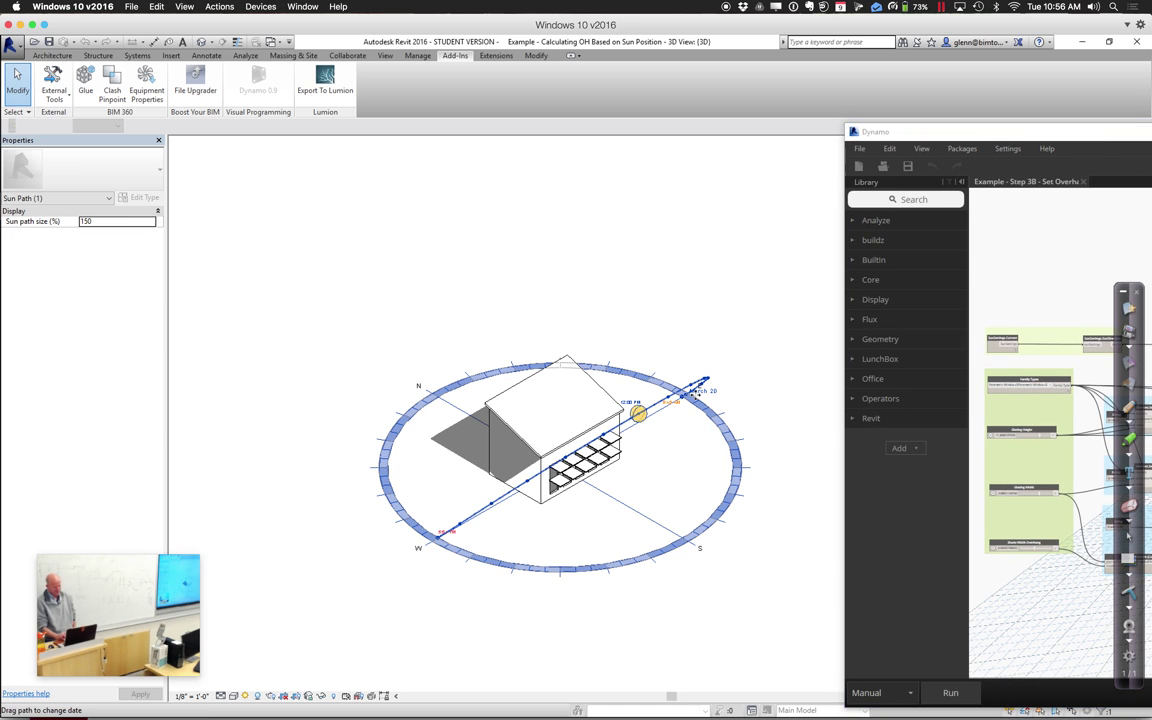
click(722, 386)
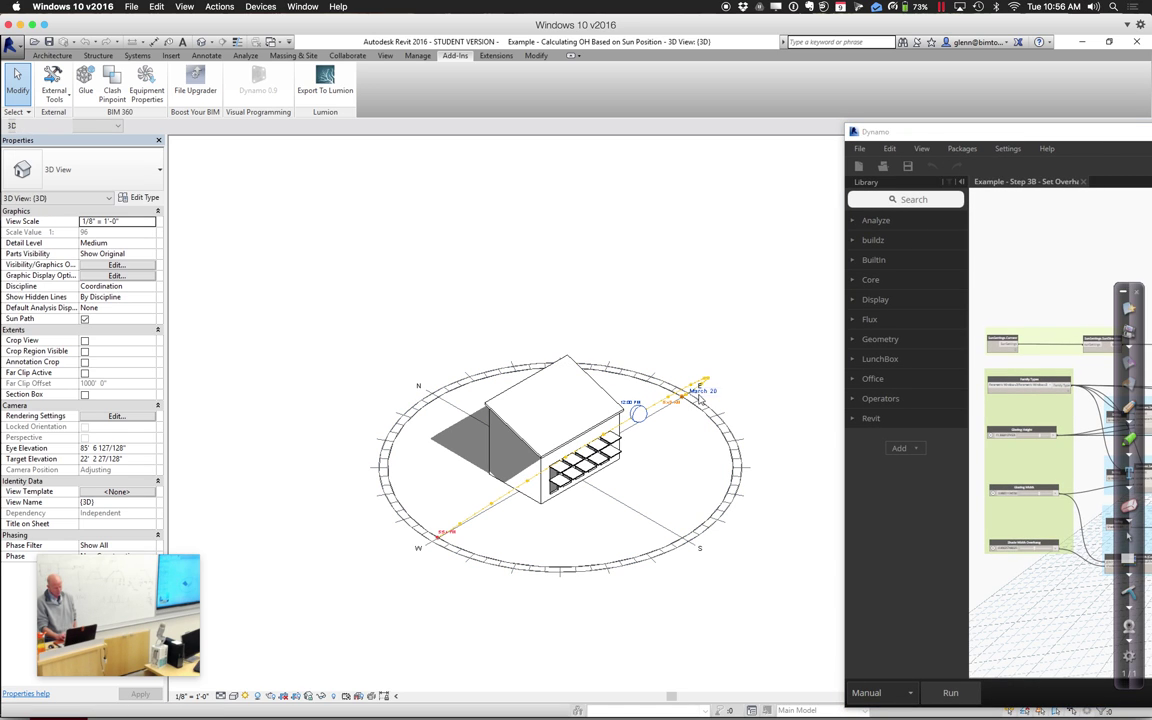
click(703, 398)
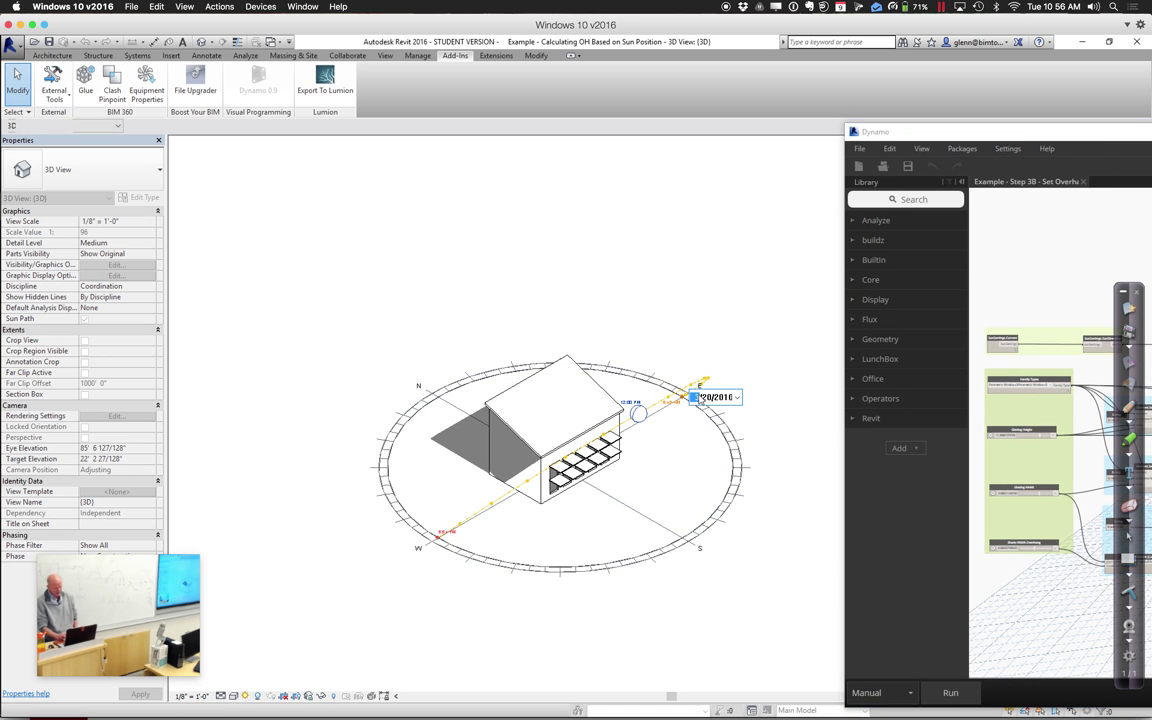
click(752, 330)
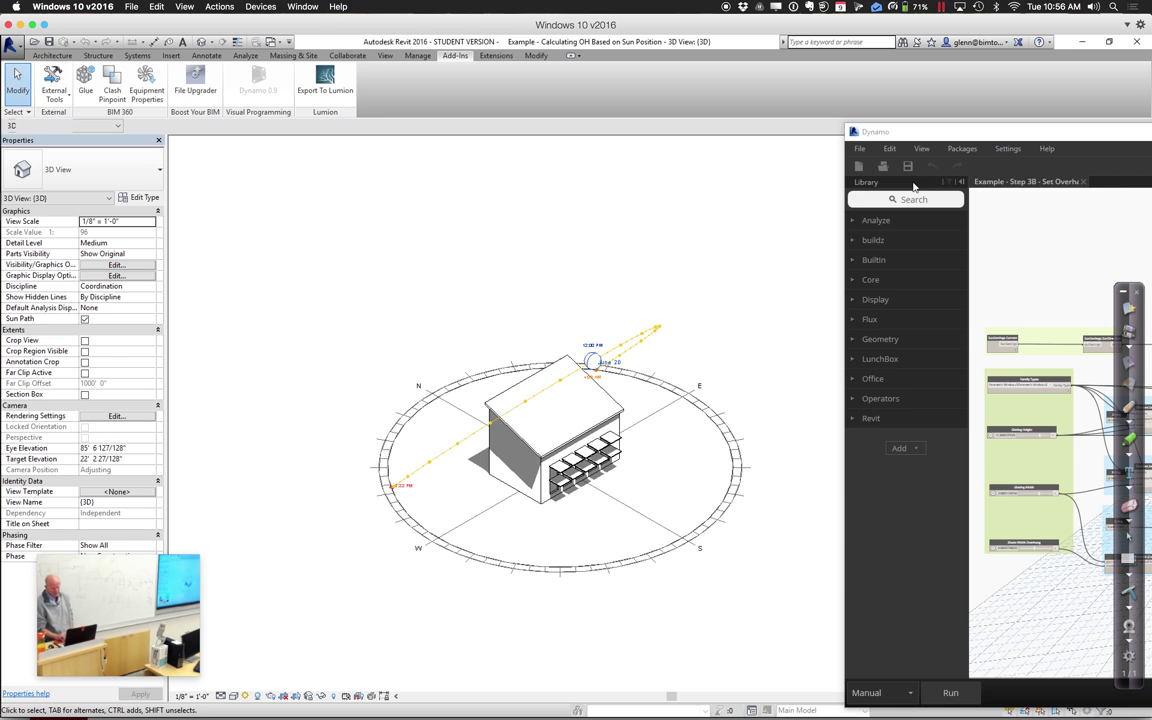
Run the Dynamo graph to update the window overhangs for the new sun position and return to the Revit model
drag(929, 142, 806, 112)
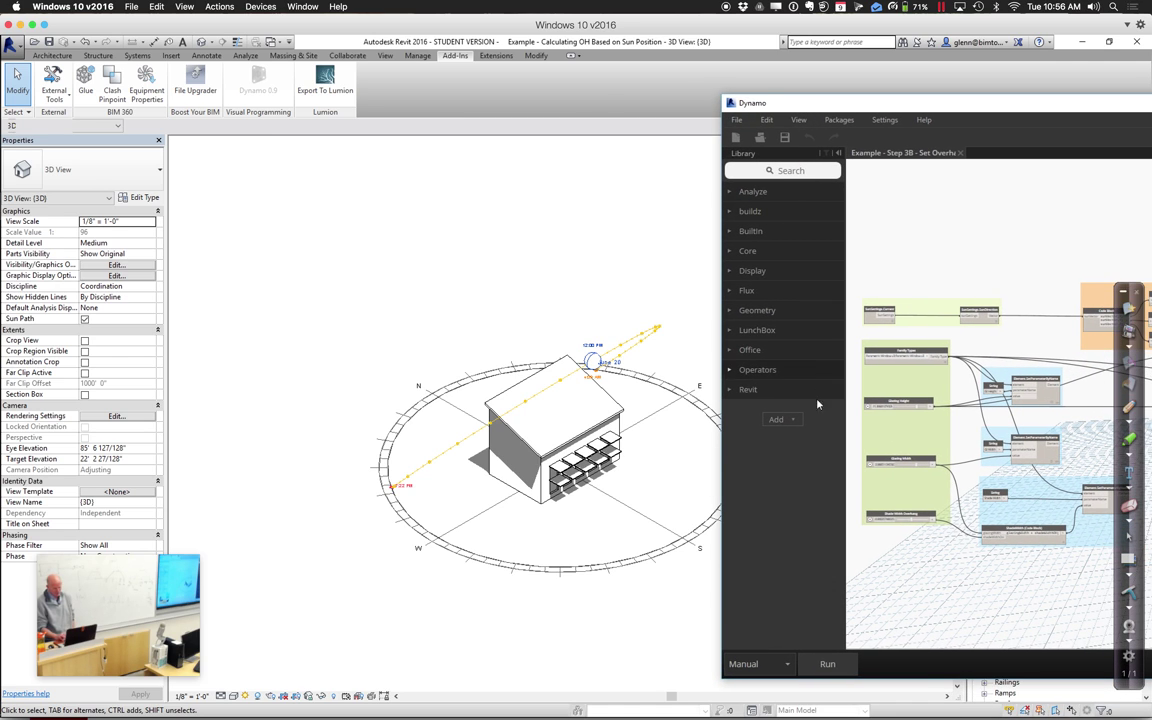
click(827, 663)
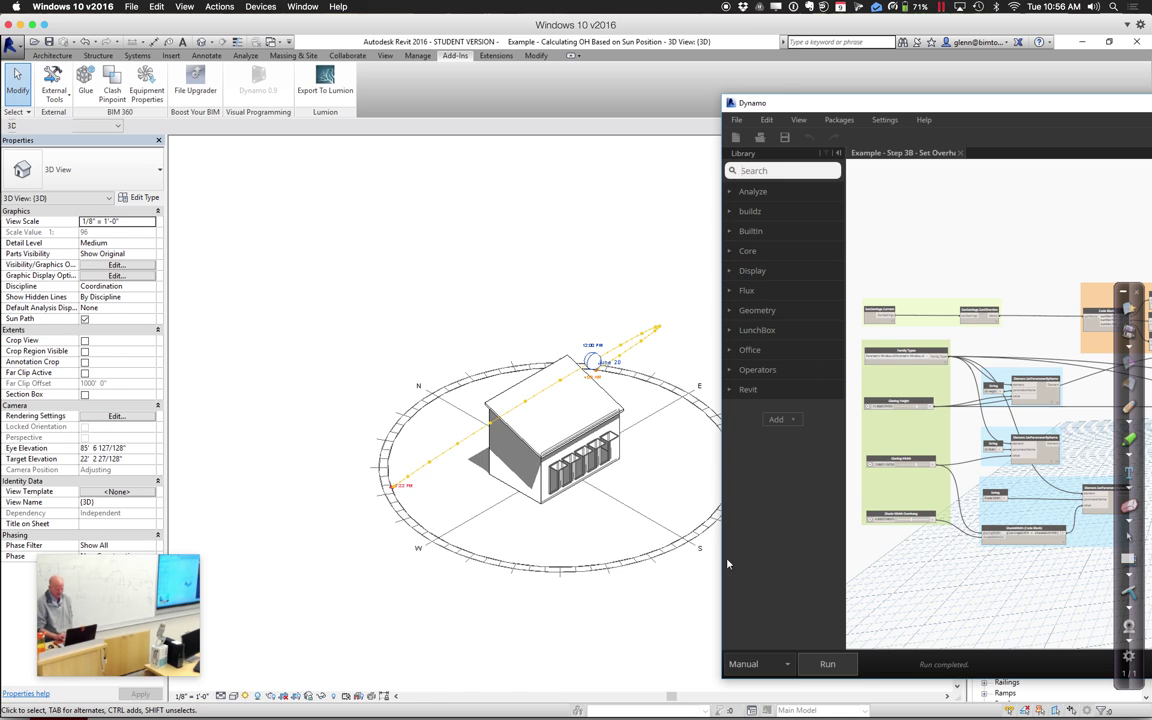
drag(778, 107, 828, 147)
click(576, 524)
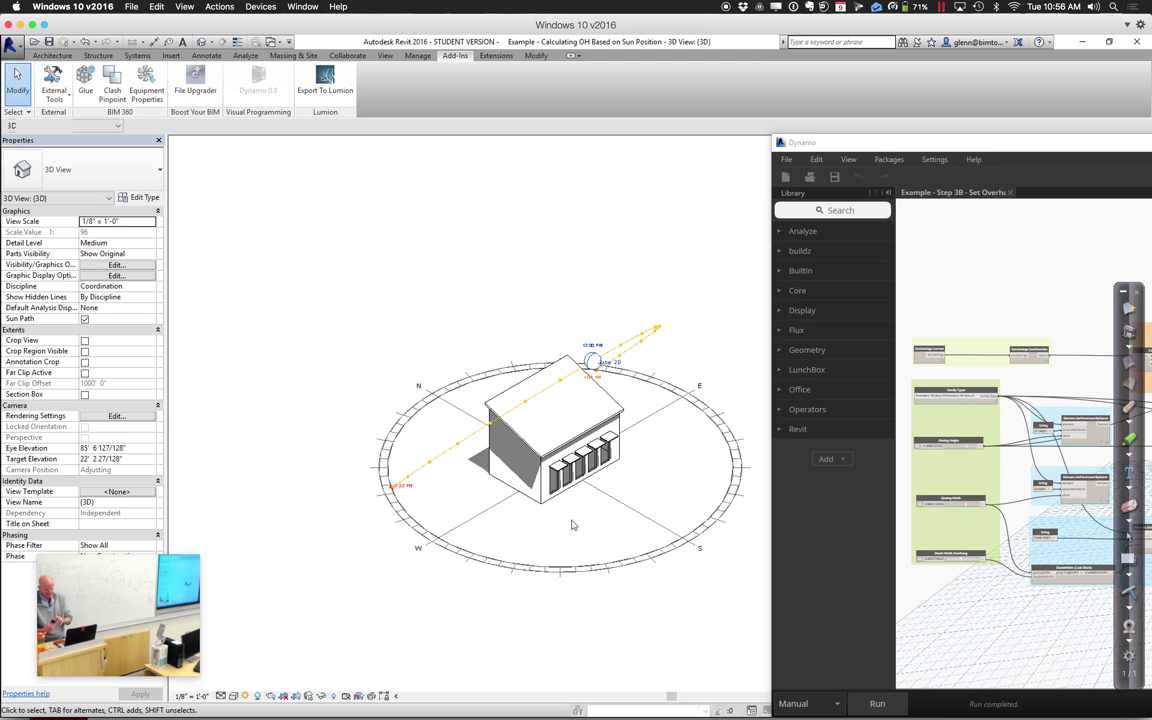
Examine the house's window overhangs and shadows up close for the June 20 sun position, keeping the Dynamo window clear of the model
right_click(573, 524)
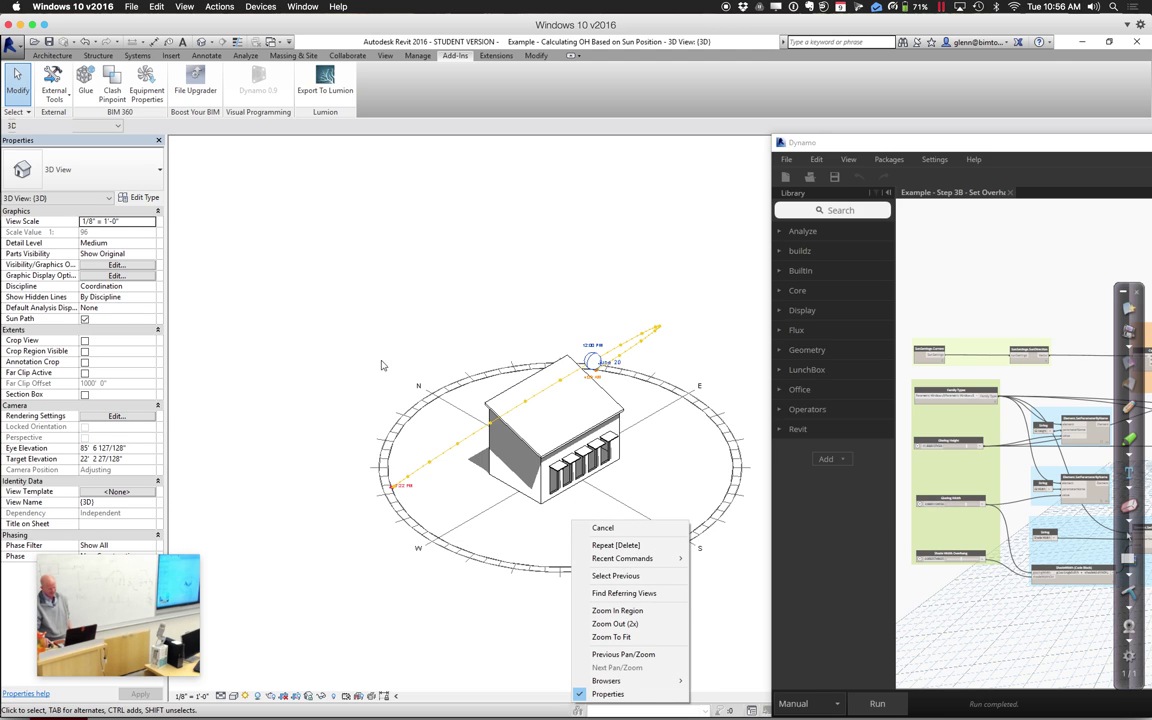
click(457, 325)
scroll(458, 324, down, 3)
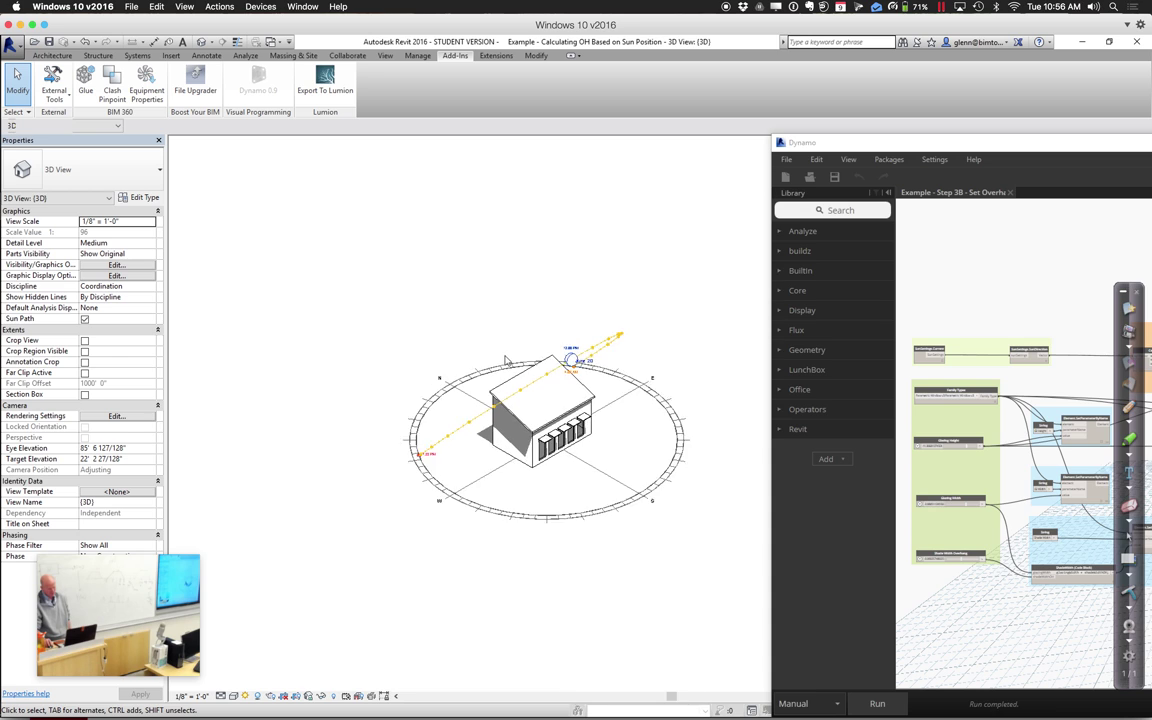
scroll(500, 350, up, 6)
scroll(545, 373, up, 2)
scroll(465, 280, down, 2)
scroll(456, 272, down, 5)
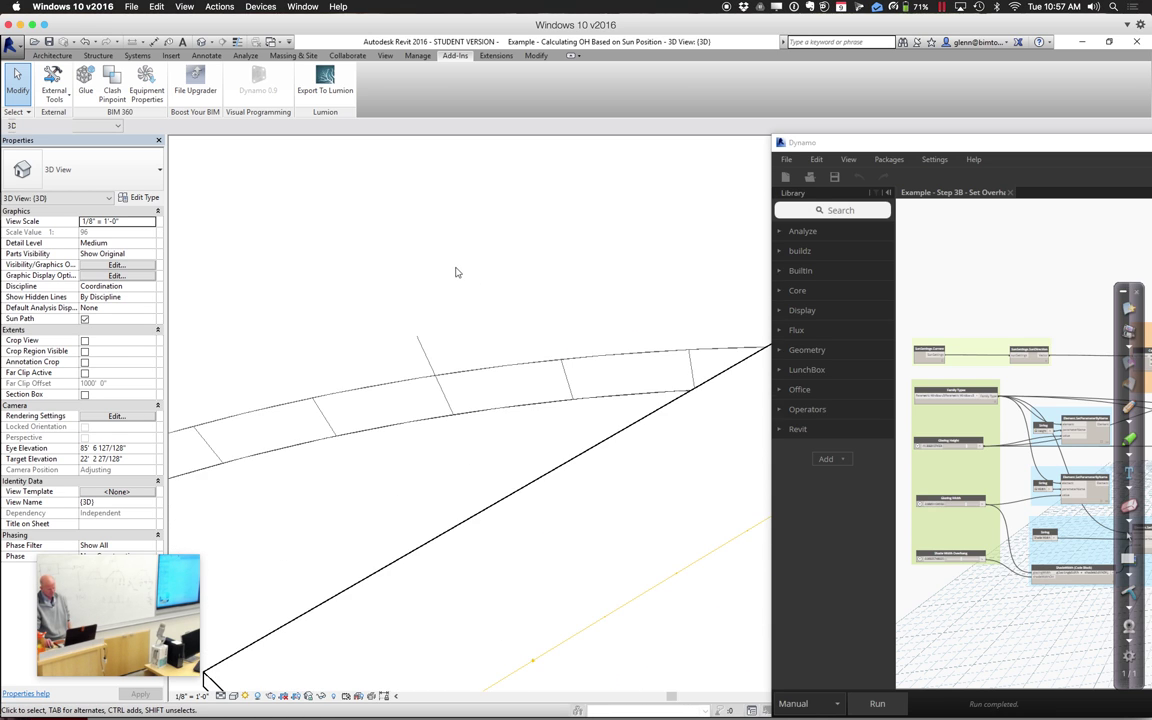
middle_drag(456, 272, 298, 162)
mouse_move(905, 148)
mouse_down()
mouse_move(766, 138)
mouse_move(781, 127)
mouse_move(912, 130)
mouse_up()
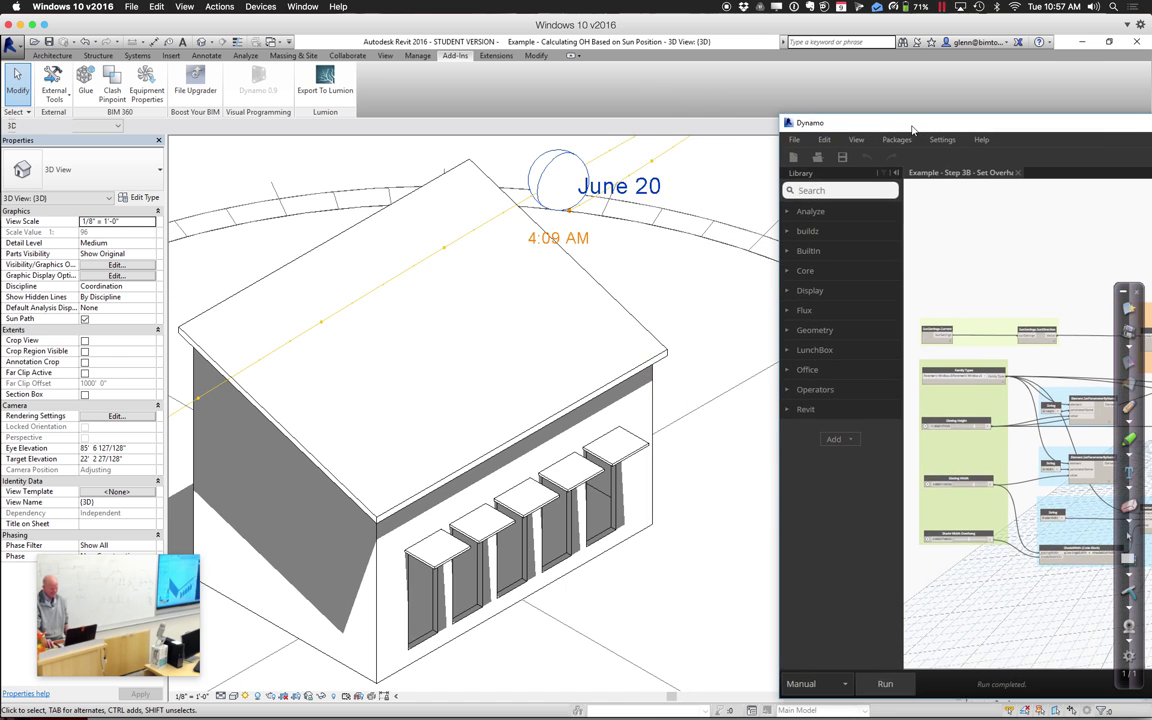
scroll(670, 300, down, 4)
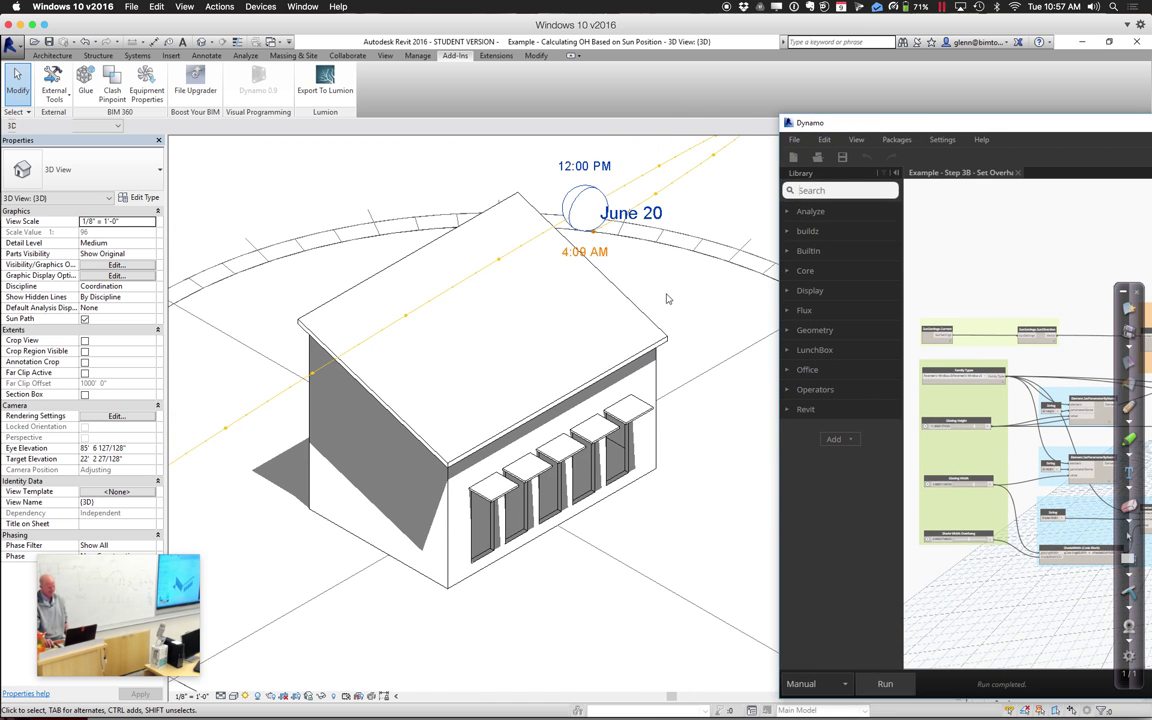
scroll(500, 303, up, 3)
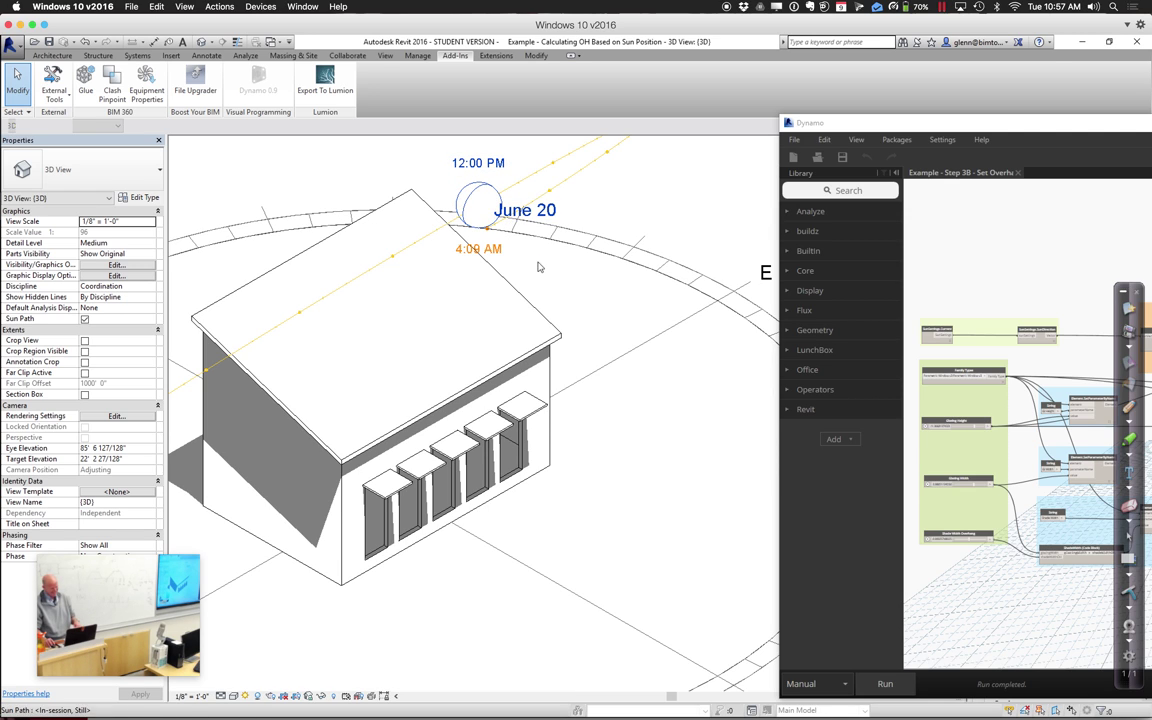
Set the sun path date to December 20 and run the Dynamo graph to update the window overhangs
click(518, 219)
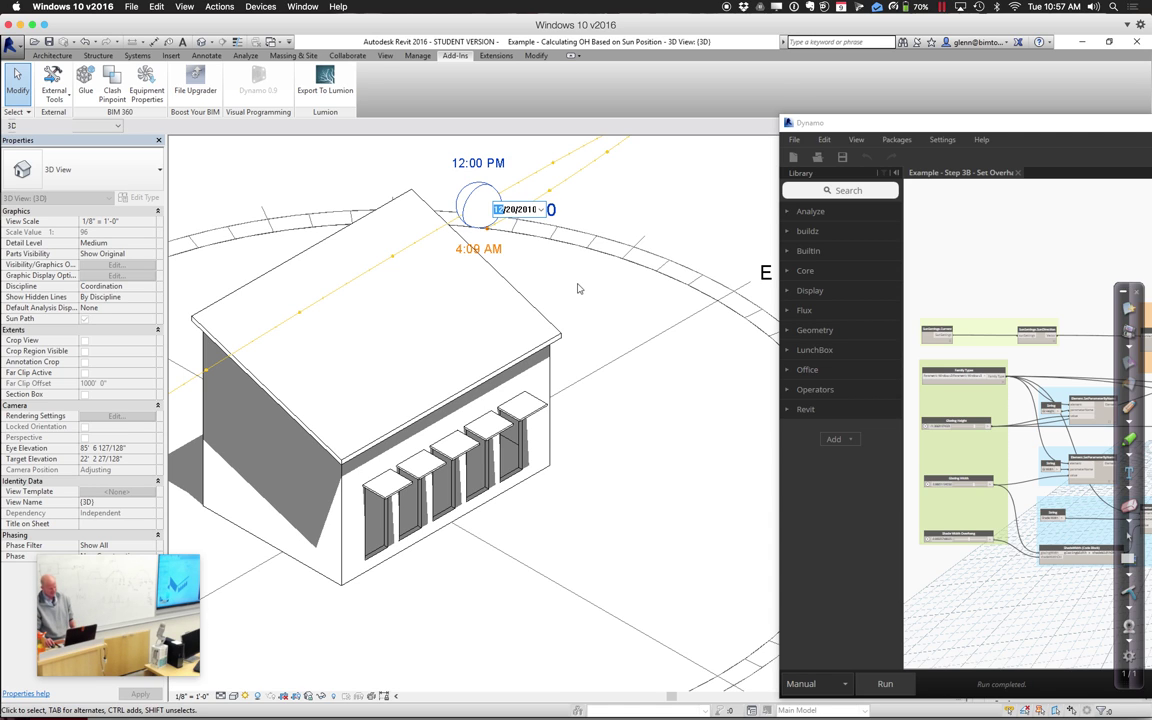
key(Return)
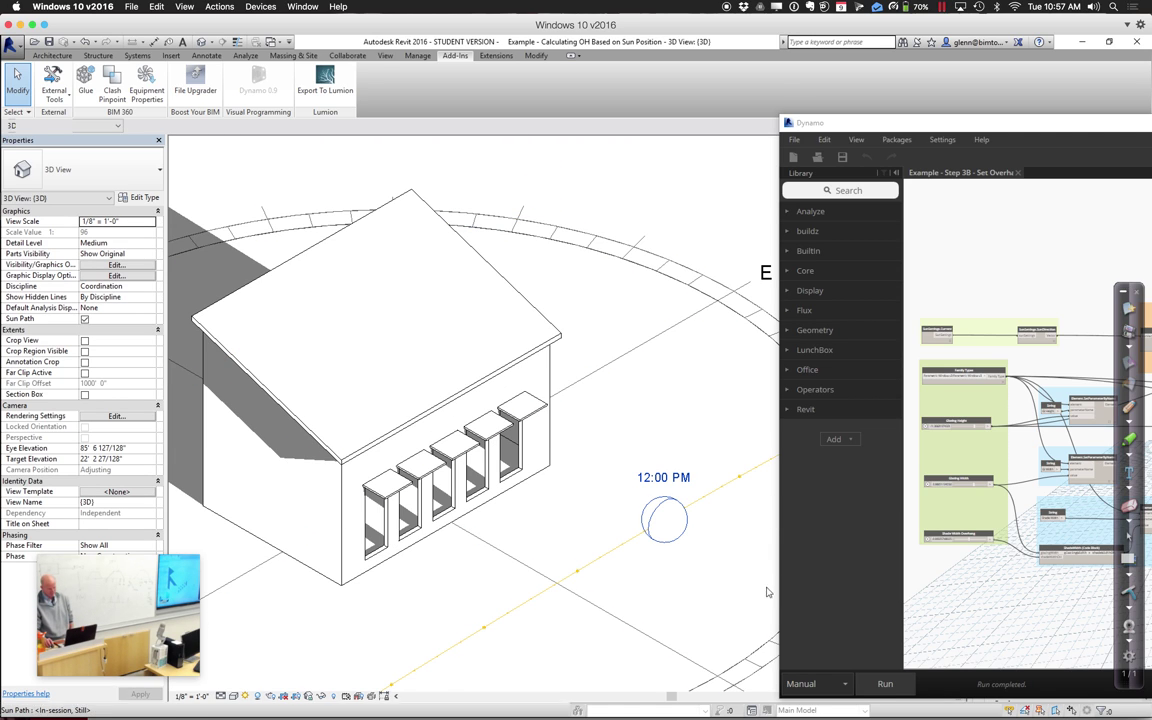
click(877, 687)
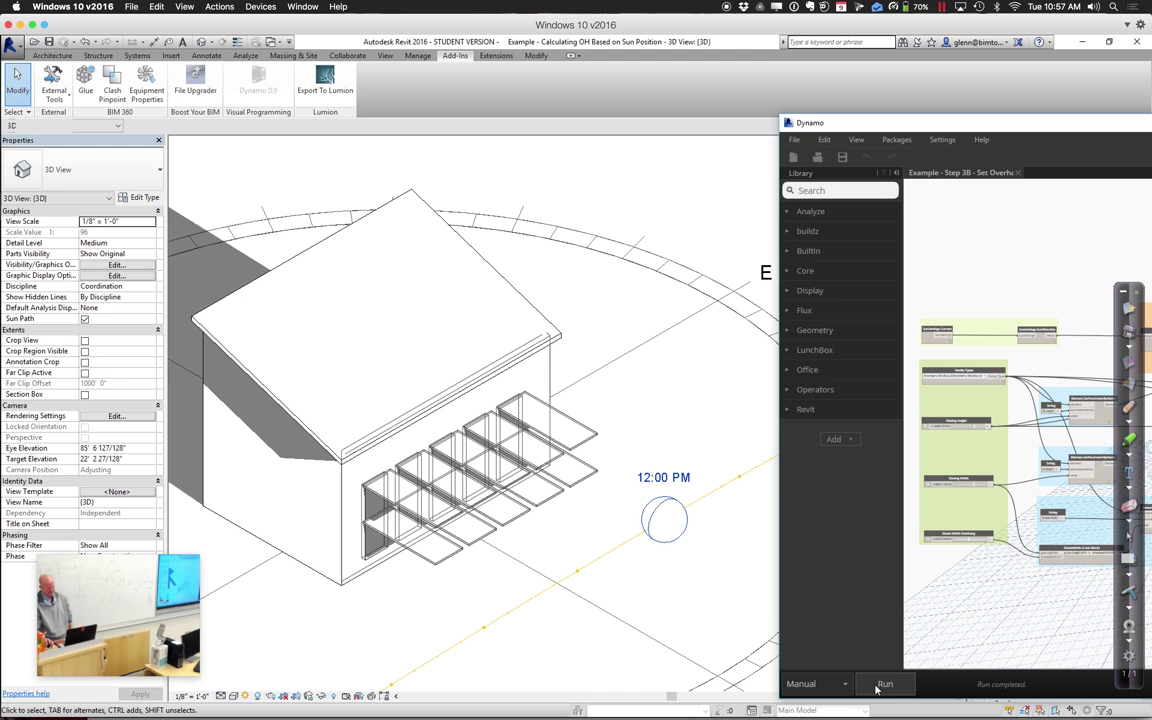
click(636, 400)
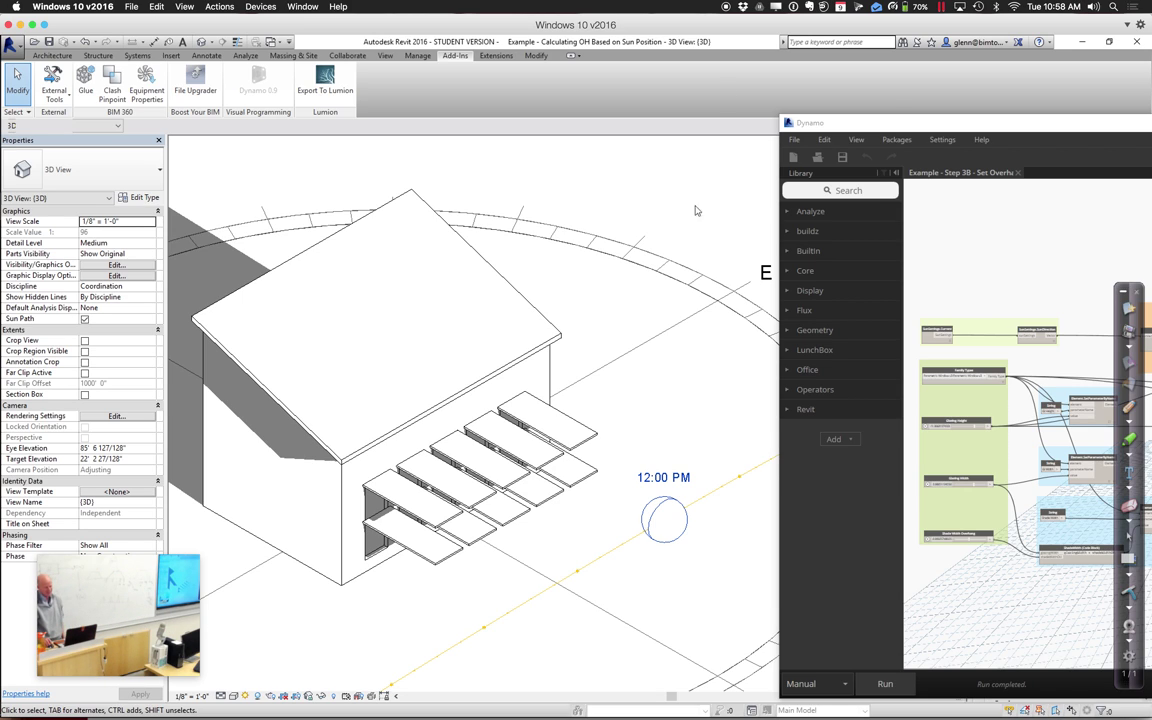
Close Dynamo without saving the changes to the Step 3B overhang definition
drag(893, 126, 206, 126)
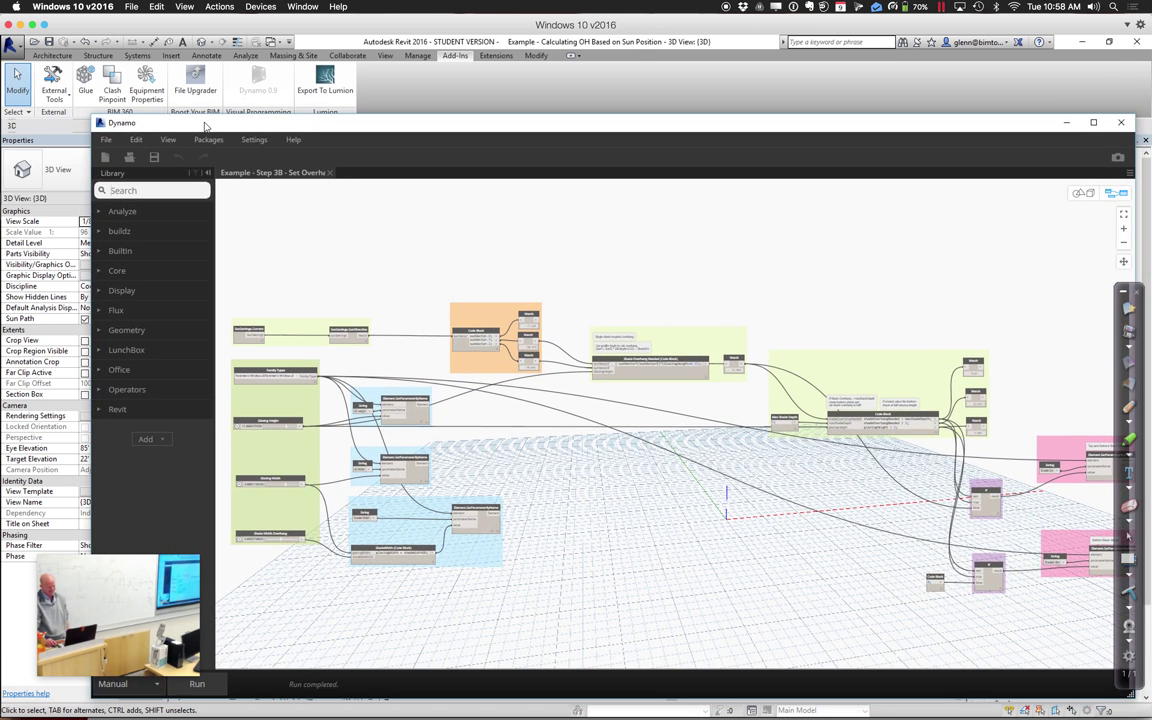
click(1121, 124)
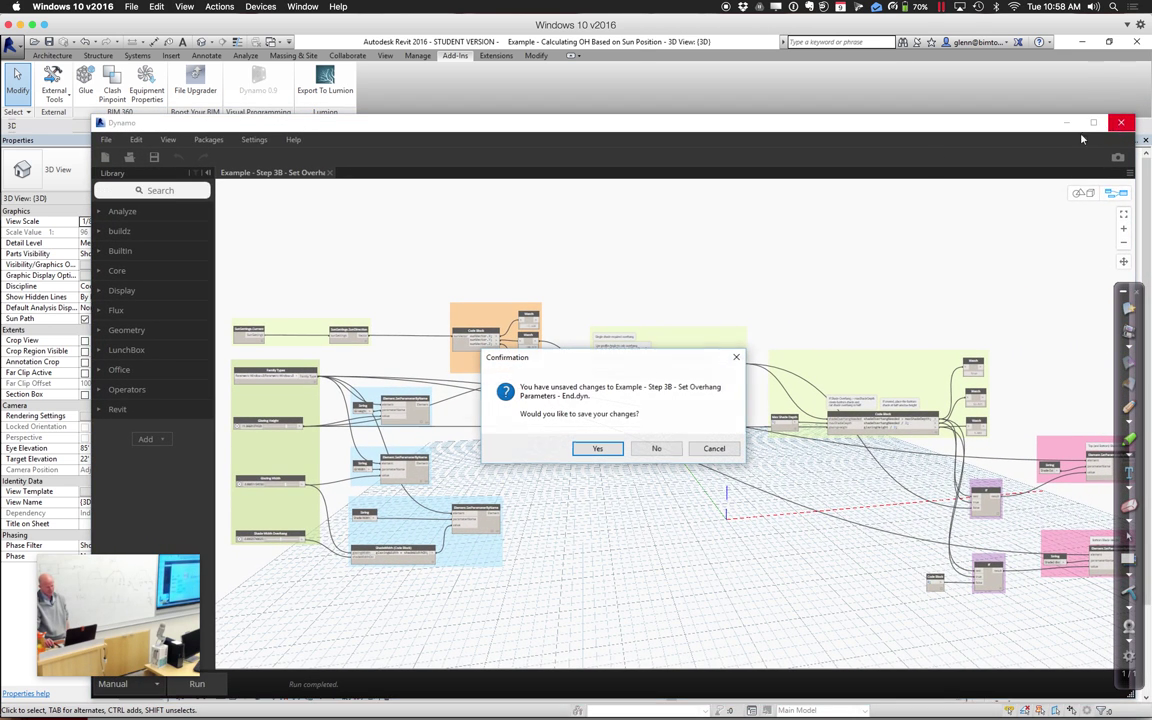
click(662, 450)
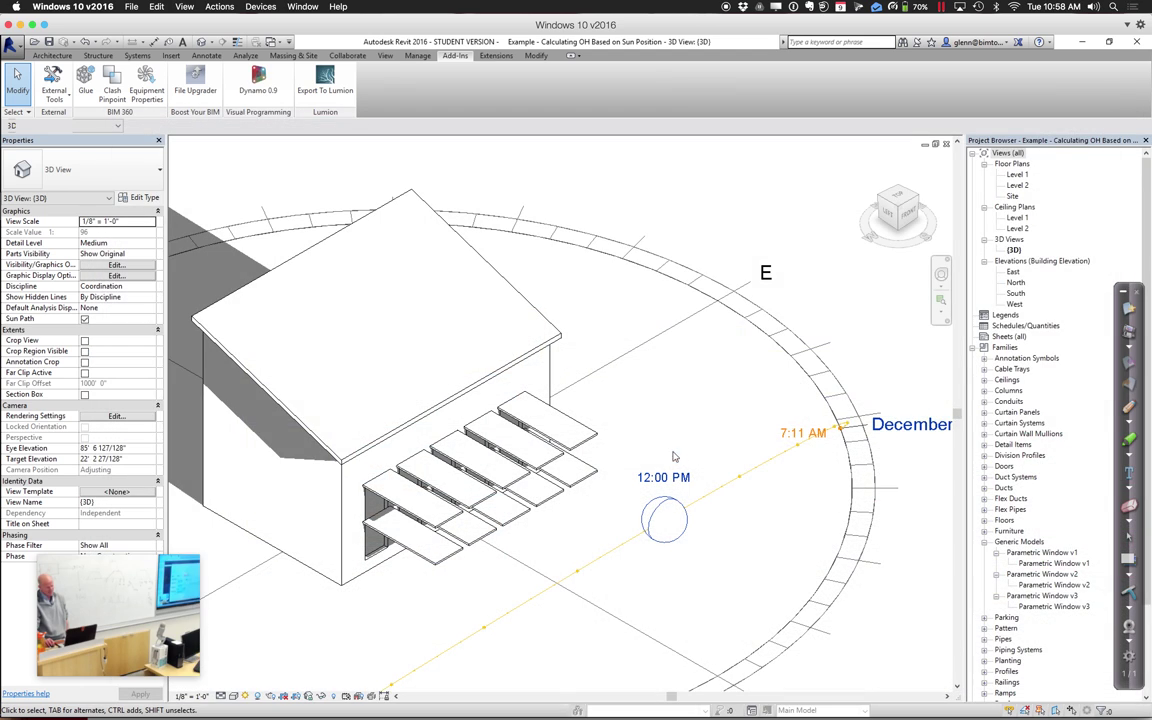
Relaunch Dynamo 0.9 and open the "Example - Step 1A" window parameters definition from the Example 11.1 folder
click(35, 43)
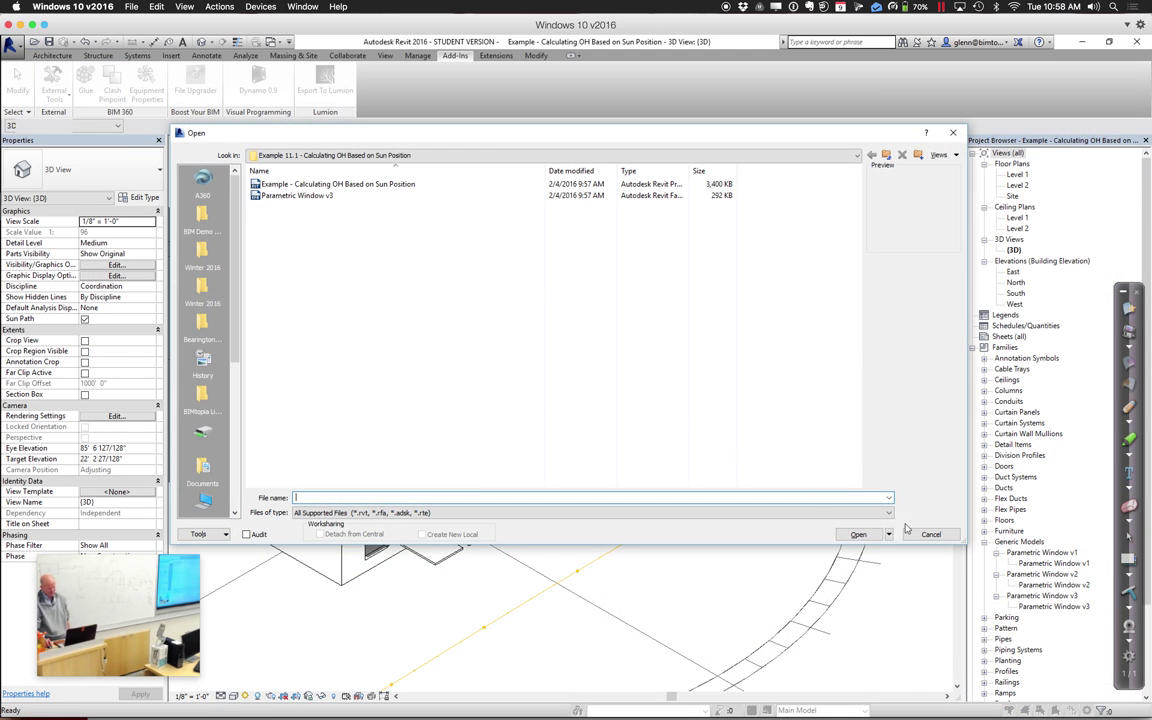
click(929, 535)
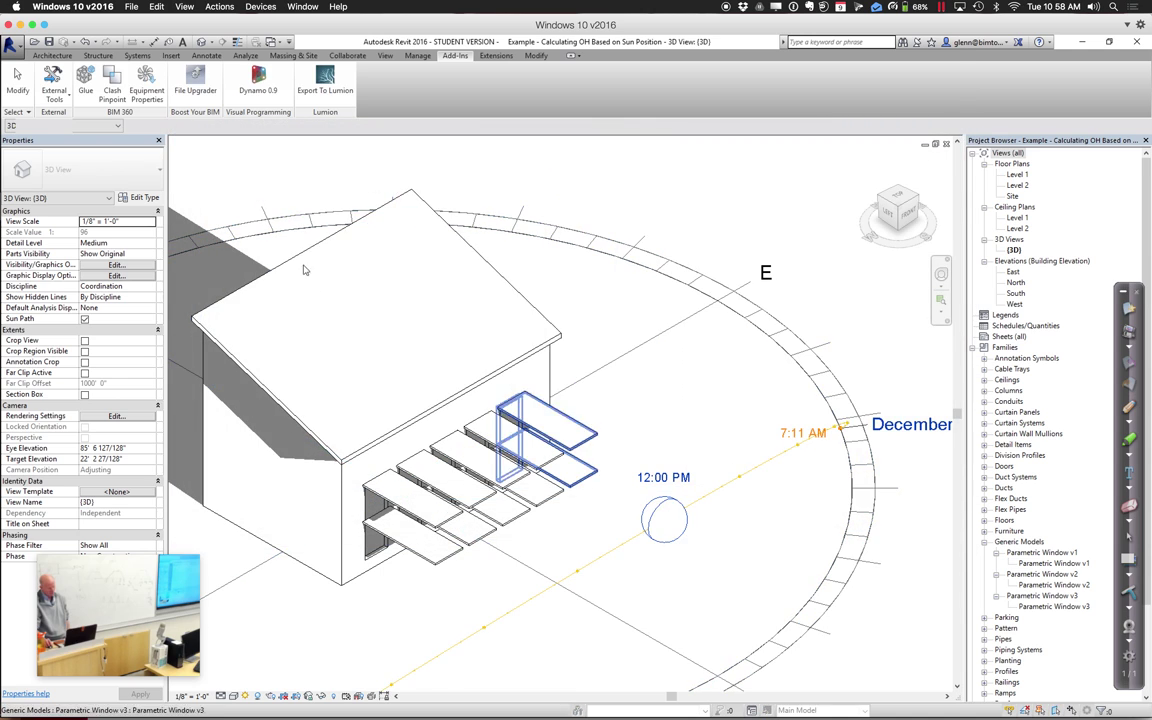
click(255, 92)
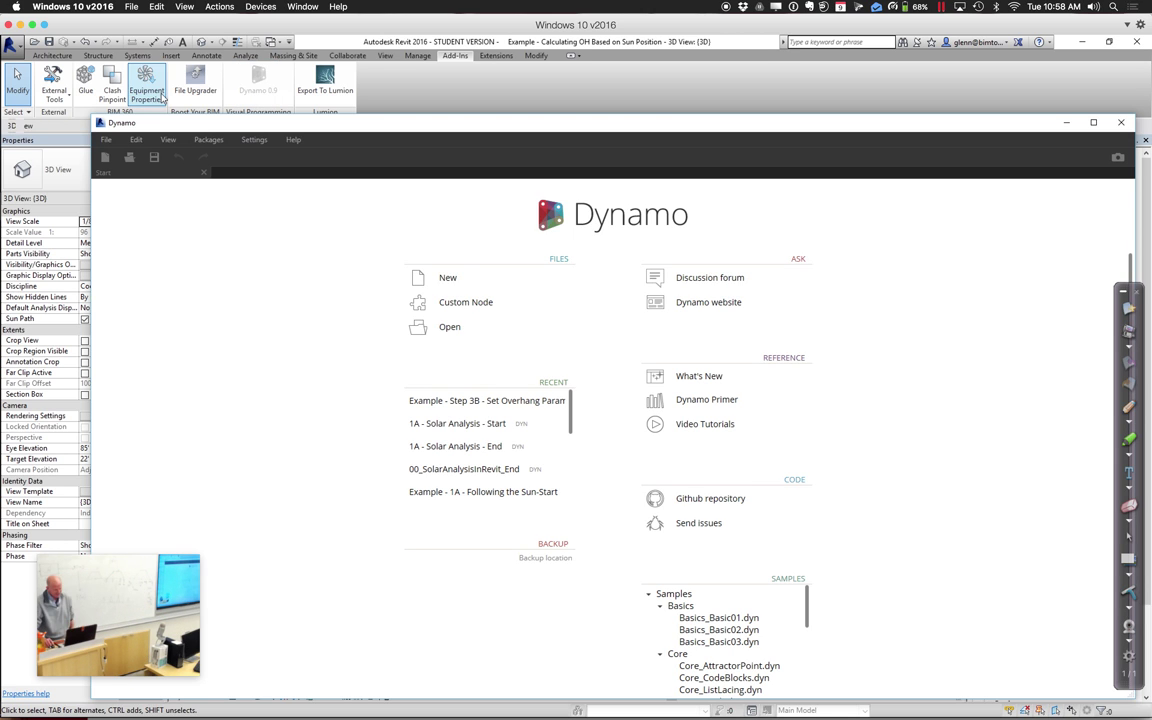
click(447, 327)
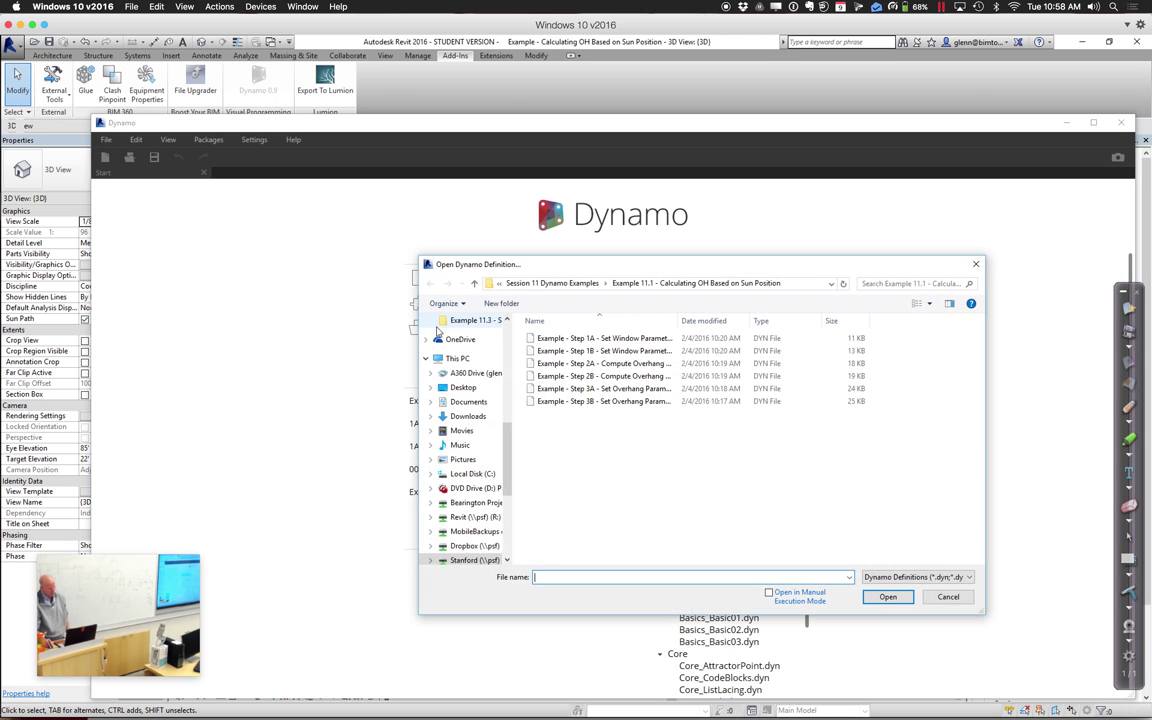
double_click(560, 338)
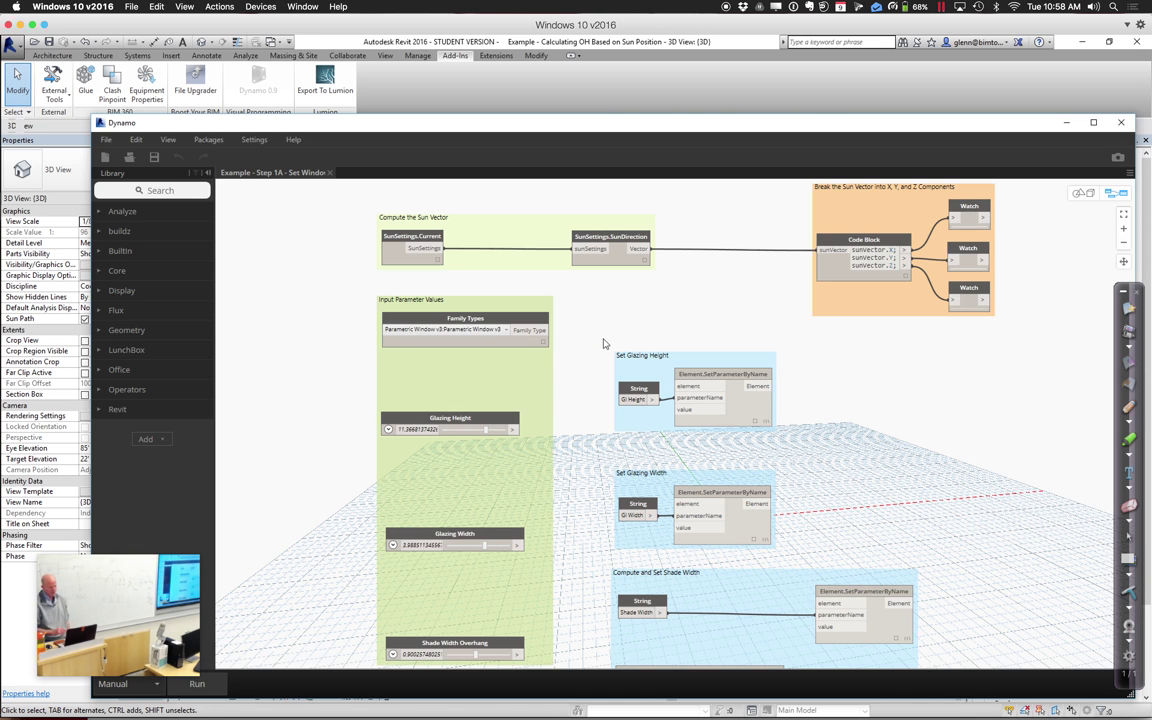
Connect the Glazing Height and Glazing Width sliders to their SetParameterByName value inputs, and Family Type to both nodes' element inputs
scroll(790, 310, down, 3)
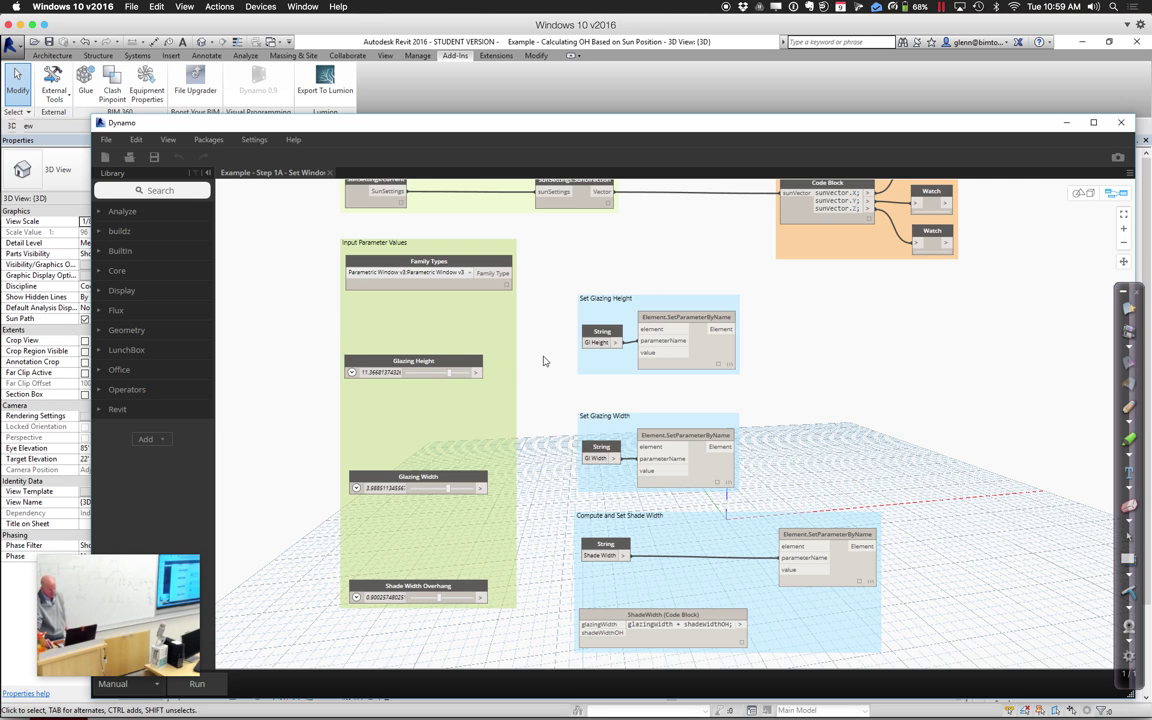
drag(478, 375, 651, 360)
drag(478, 488, 645, 477)
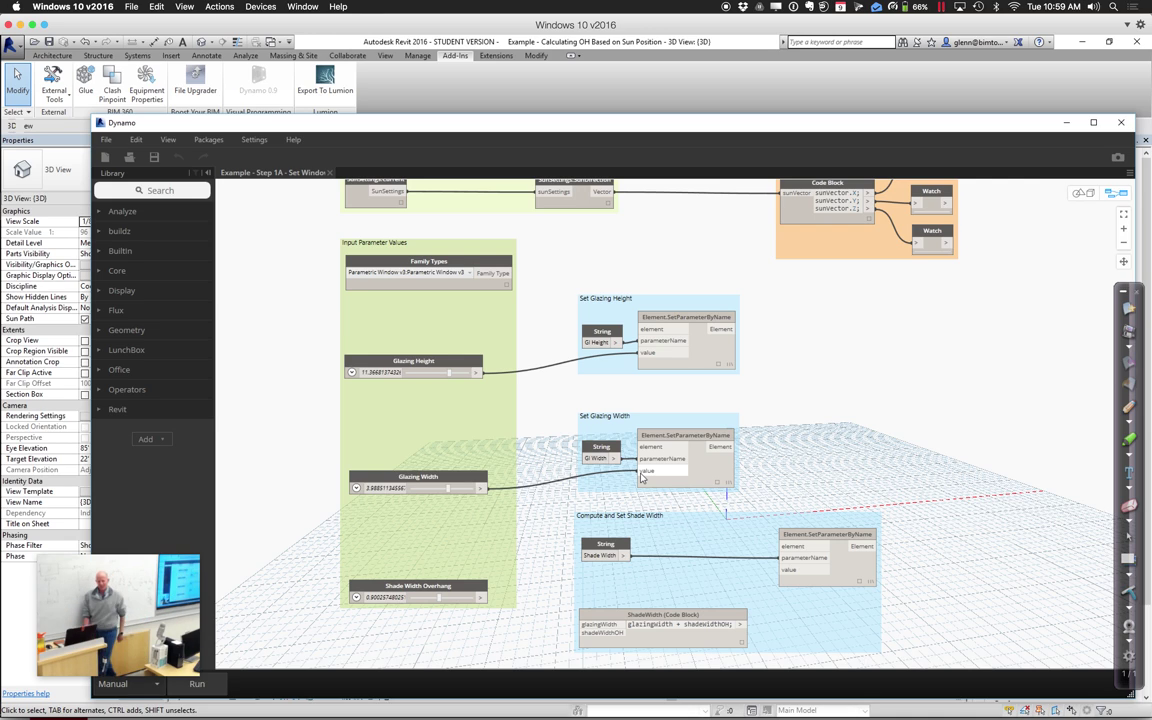
drag(510, 272, 661, 330)
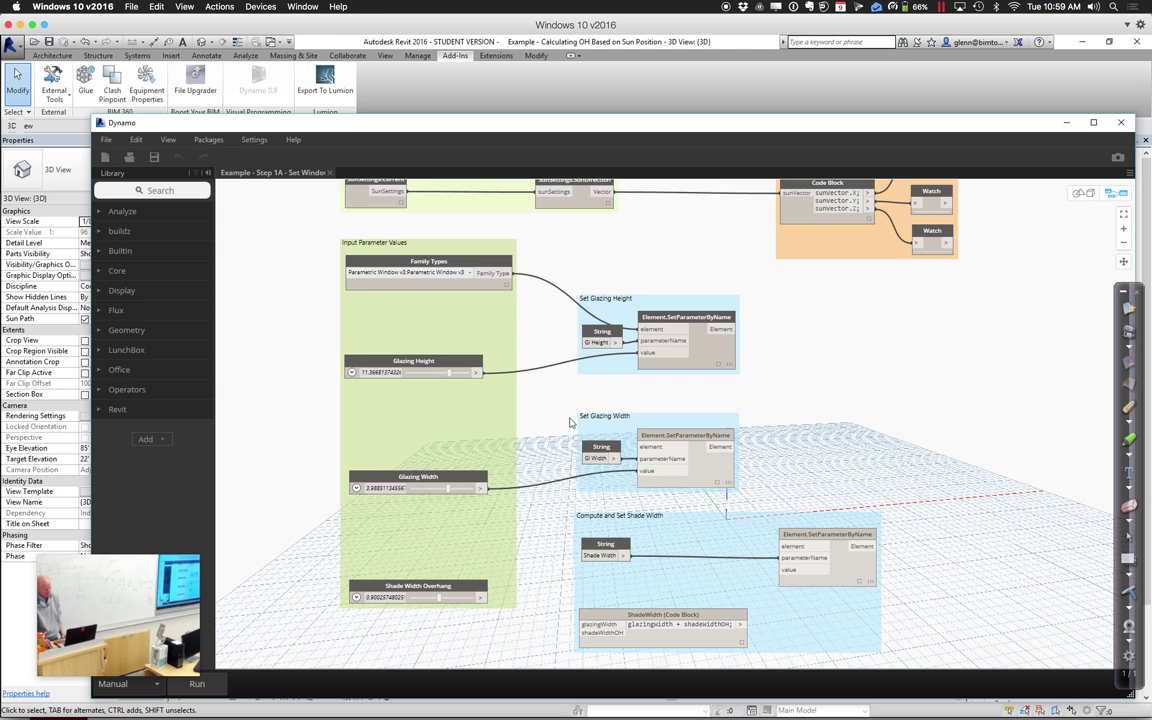
drag(510, 272, 652, 453)
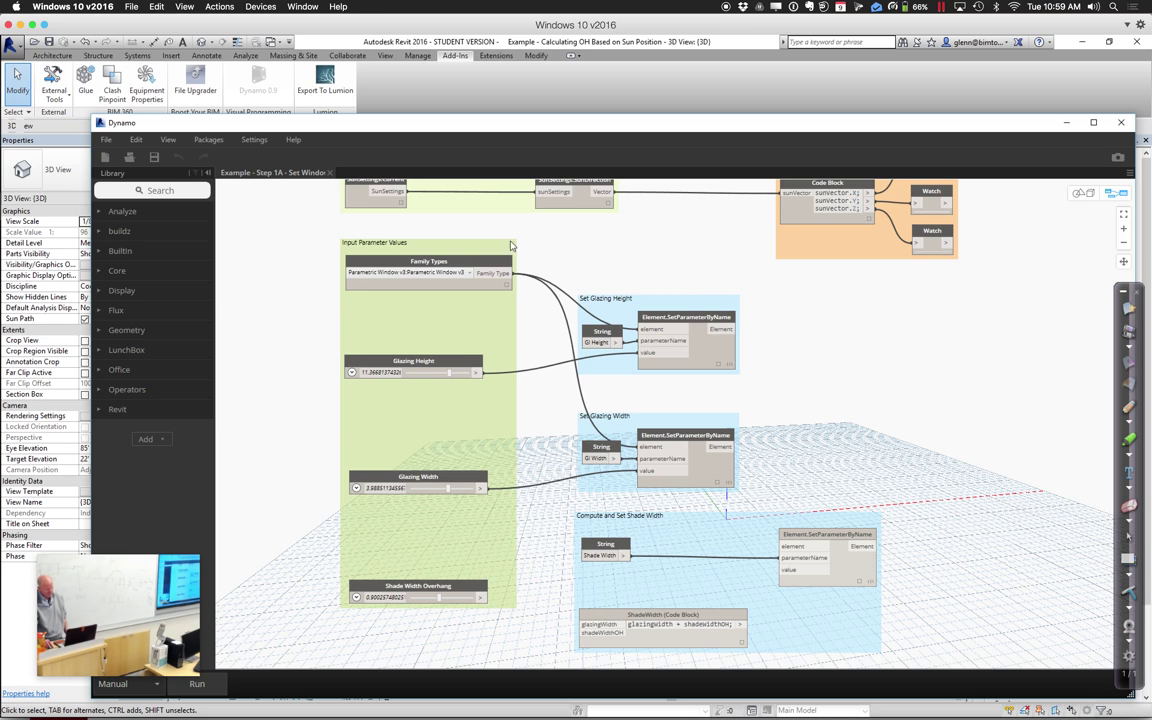
Switch the graph to Automatic execution with the model in view, and set Glazing Height to 8.5 and Glazing Width to 2.6
drag(549, 124, 778, 142)
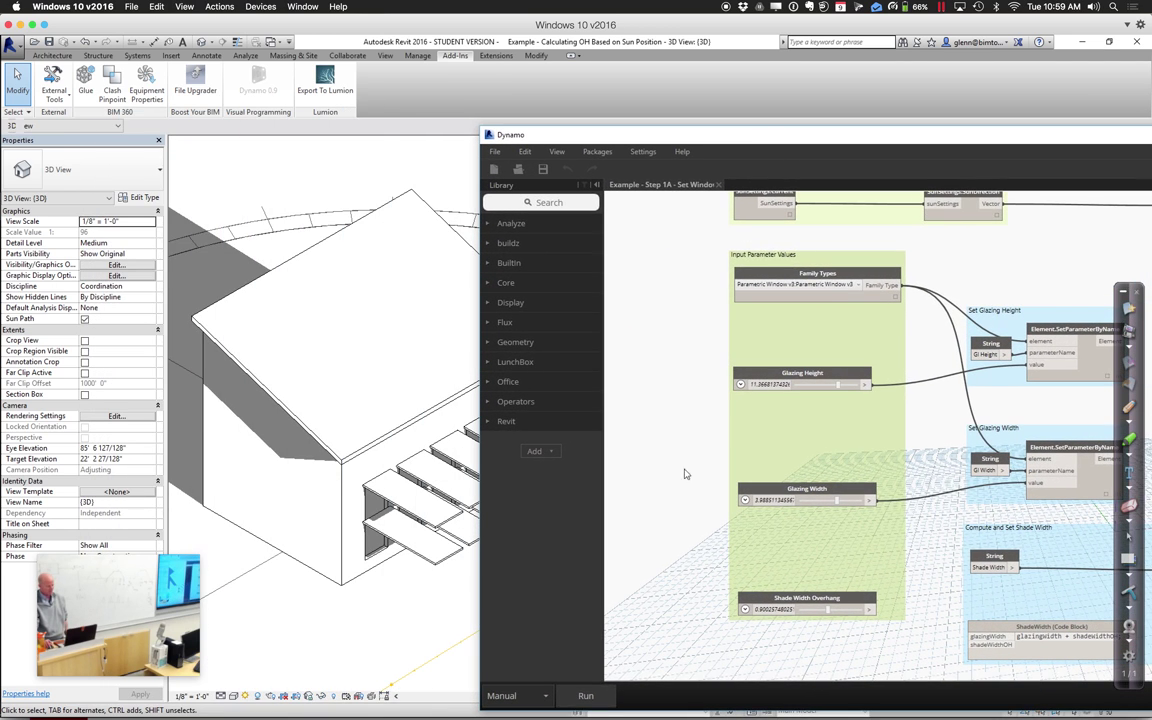
click(541, 698)
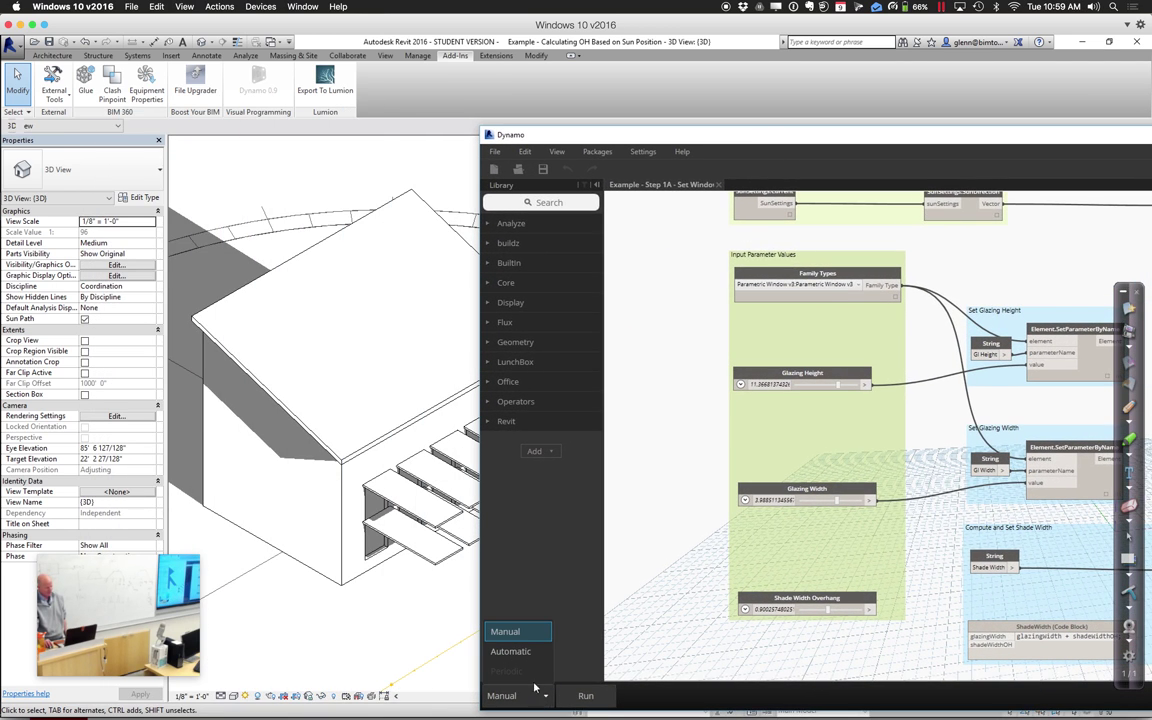
click(527, 652)
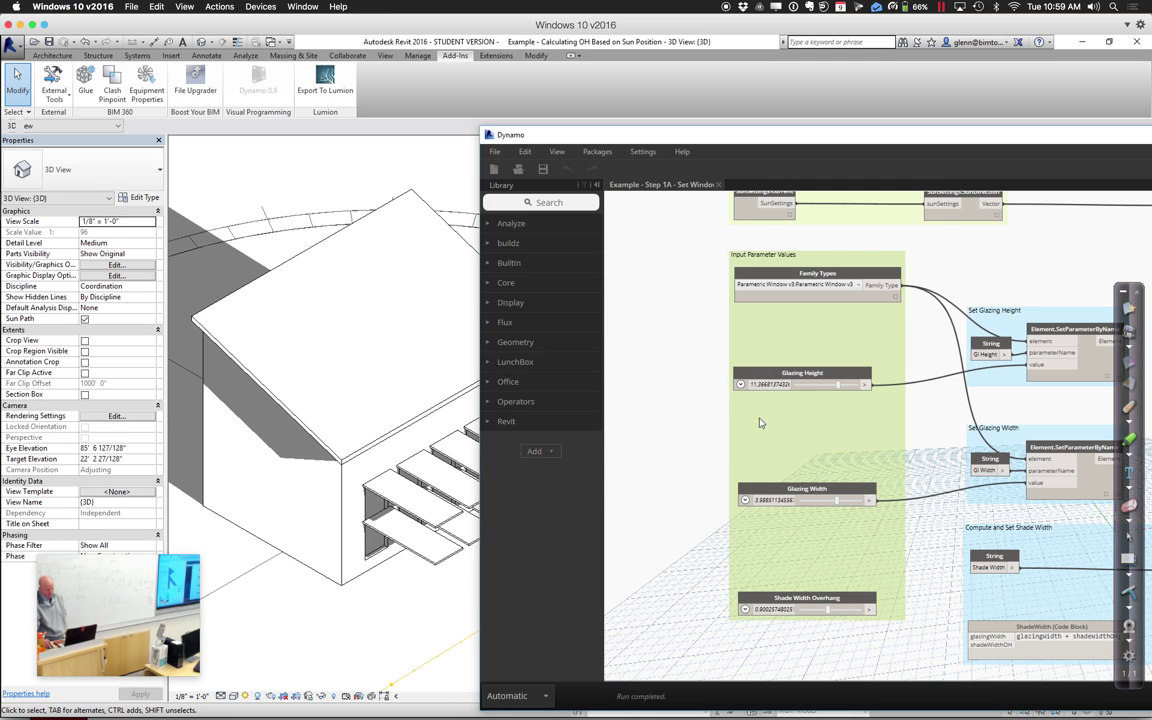
drag(838, 388, 827, 390)
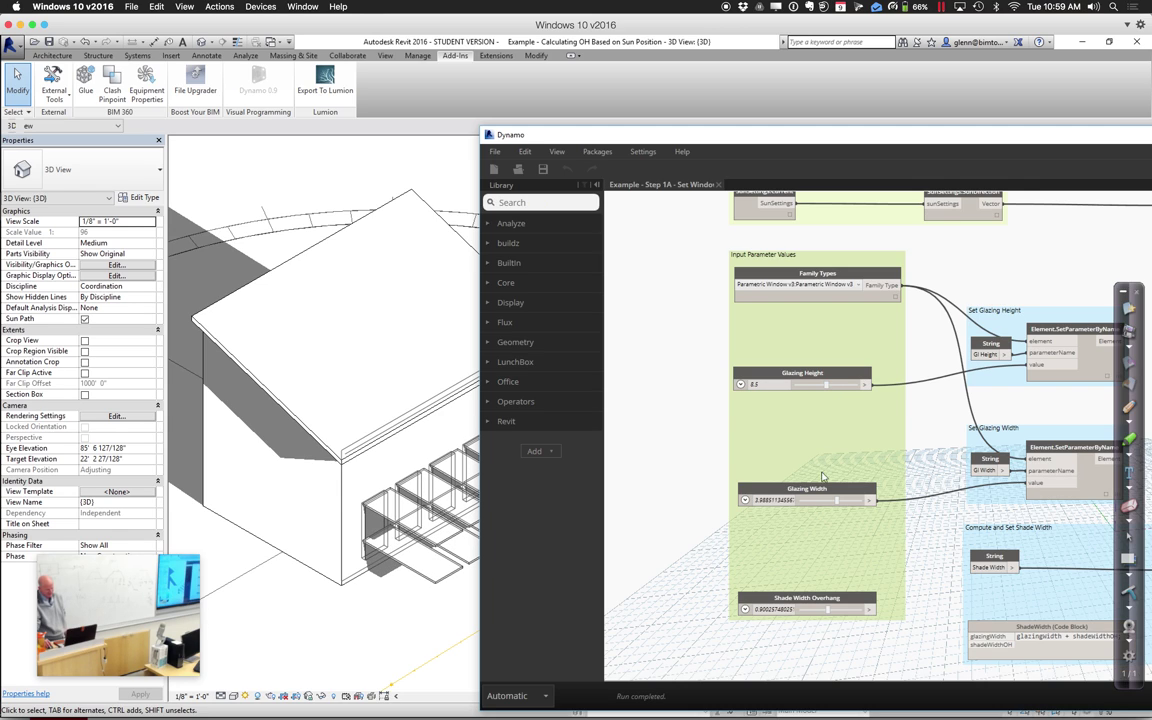
drag(837, 505, 819, 508)
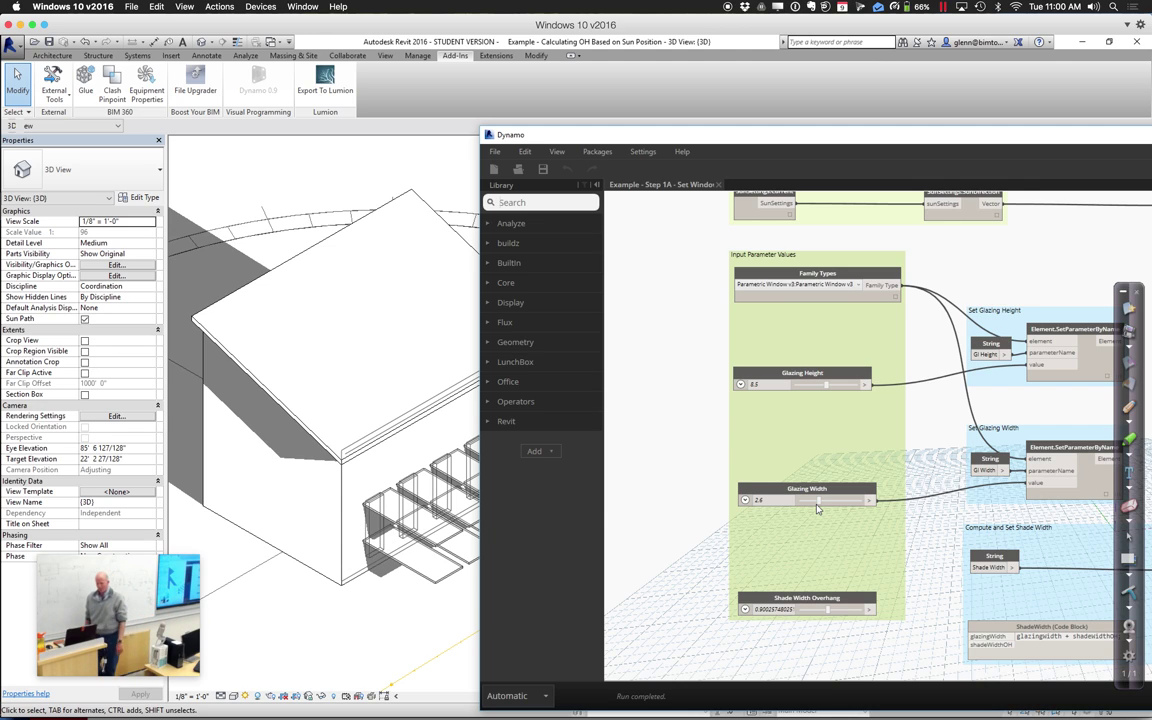
Connect the Glazing Width and Shade Width Overhang sliders to the ShadeWidth code block's glazingWidth and shadeWidthOH inputs
drag(818, 137, 568, 111)
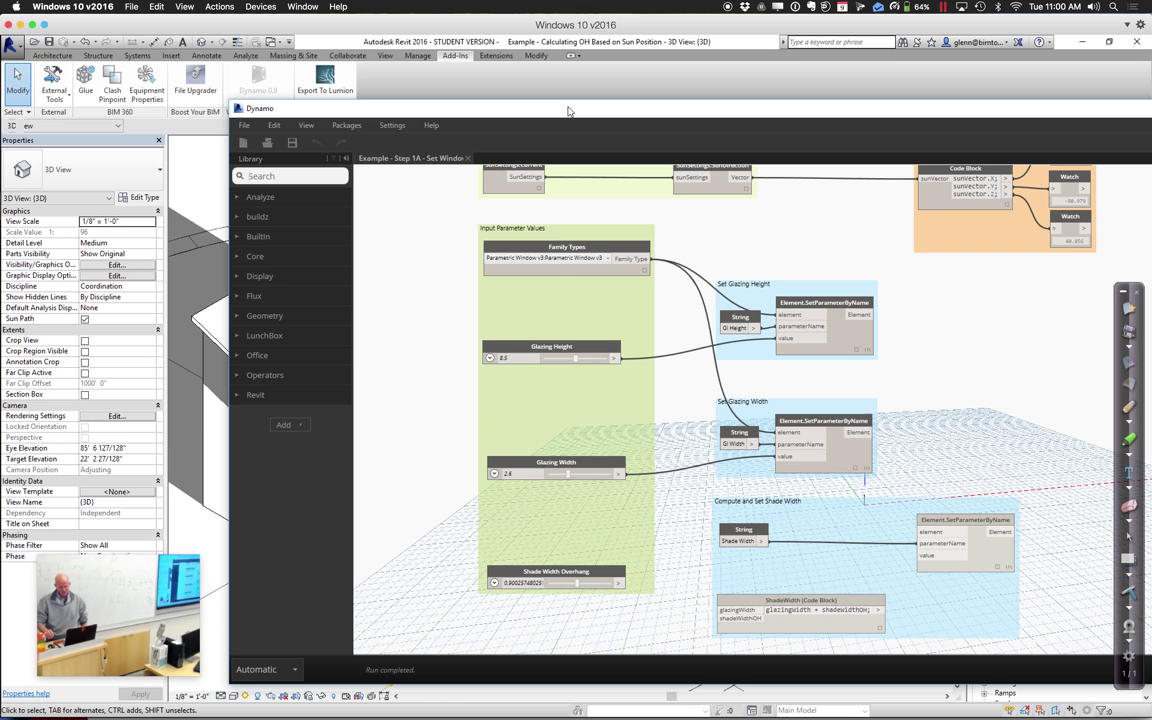
middle_drag(746, 570, 741, 513)
scroll(741, 512, up, 1)
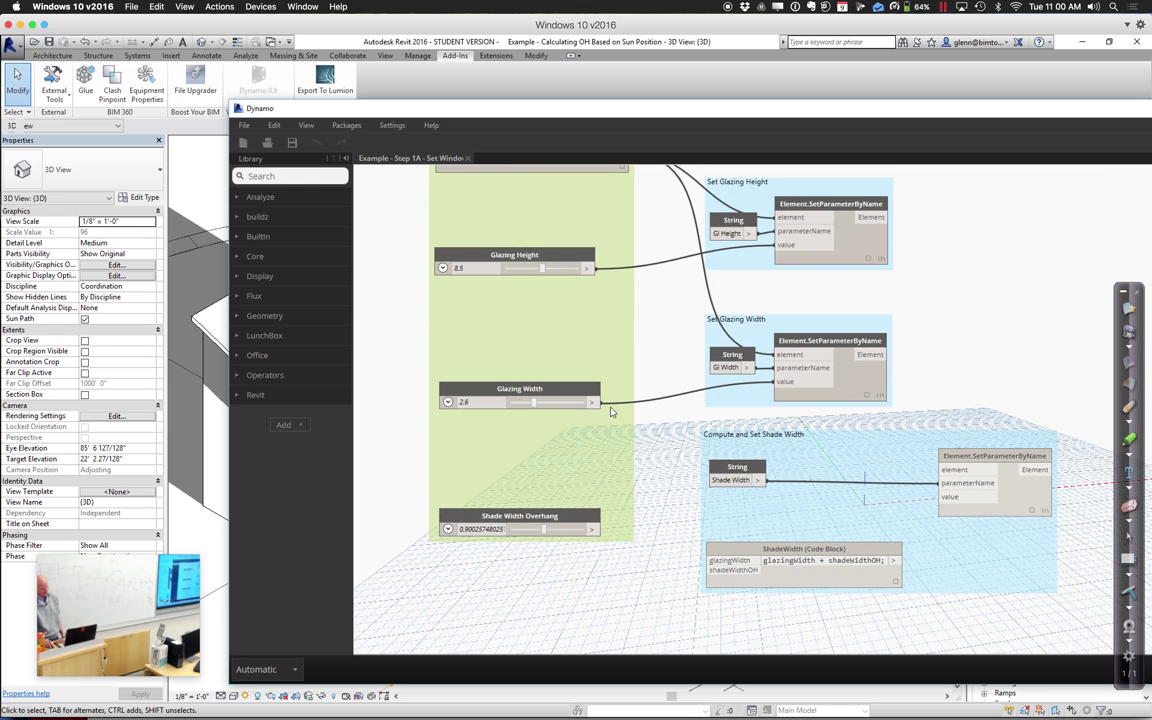
drag(598, 403, 727, 562)
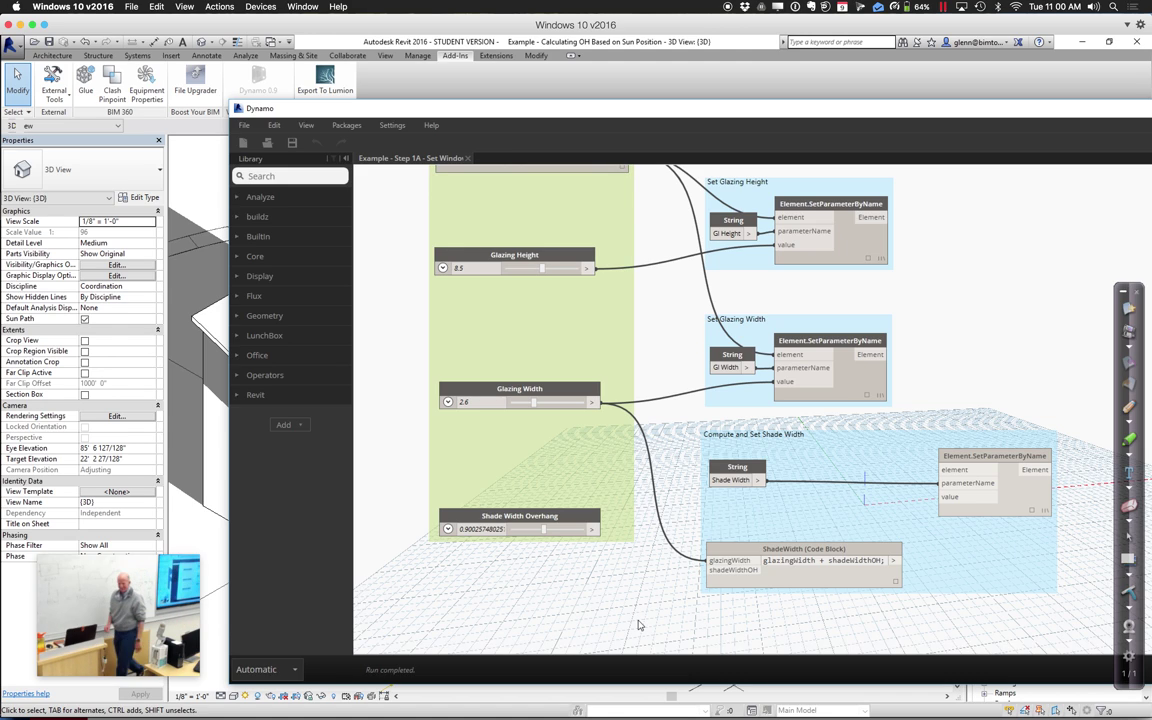
click(593, 531)
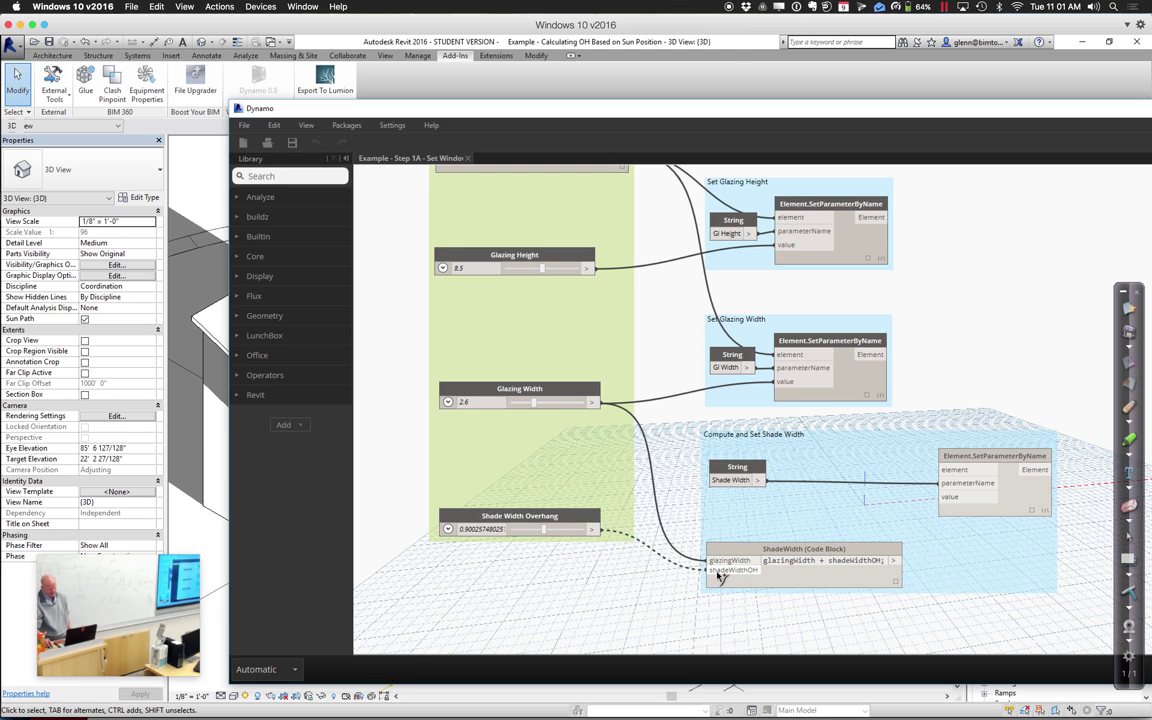
click(716, 572)
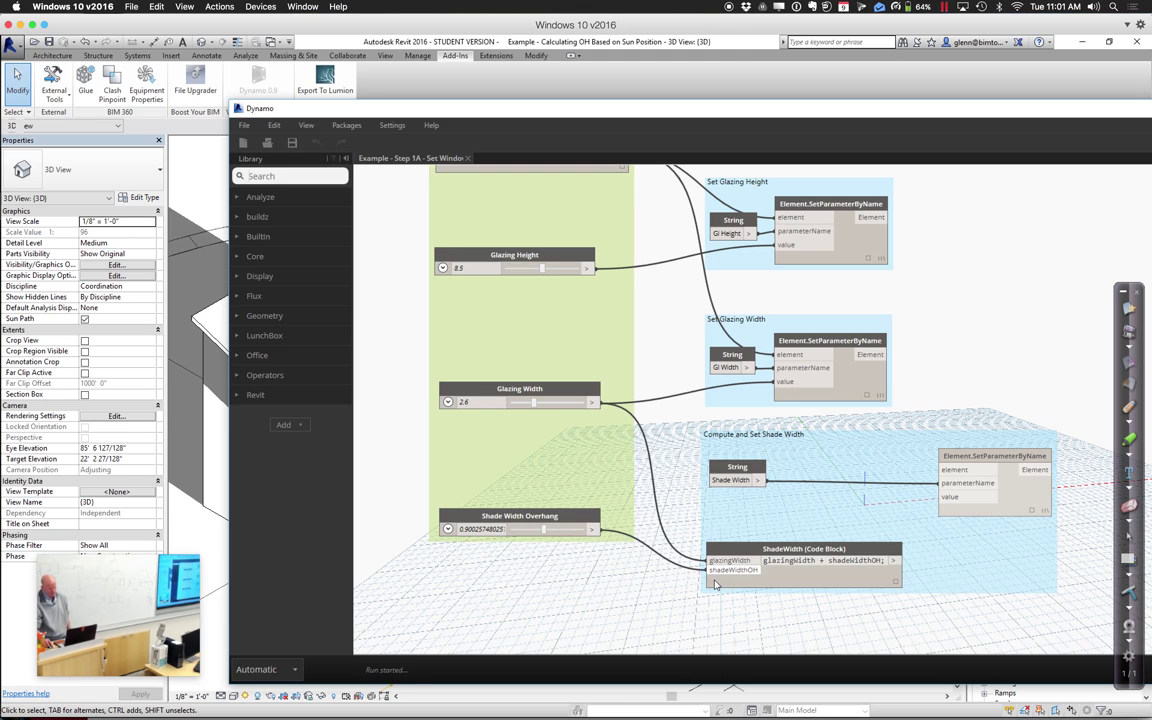
Show the ShadeWidth code block's result preview, and wire its output and Family Type into the Shade Width parameter node's value and element inputs
click(897, 588)
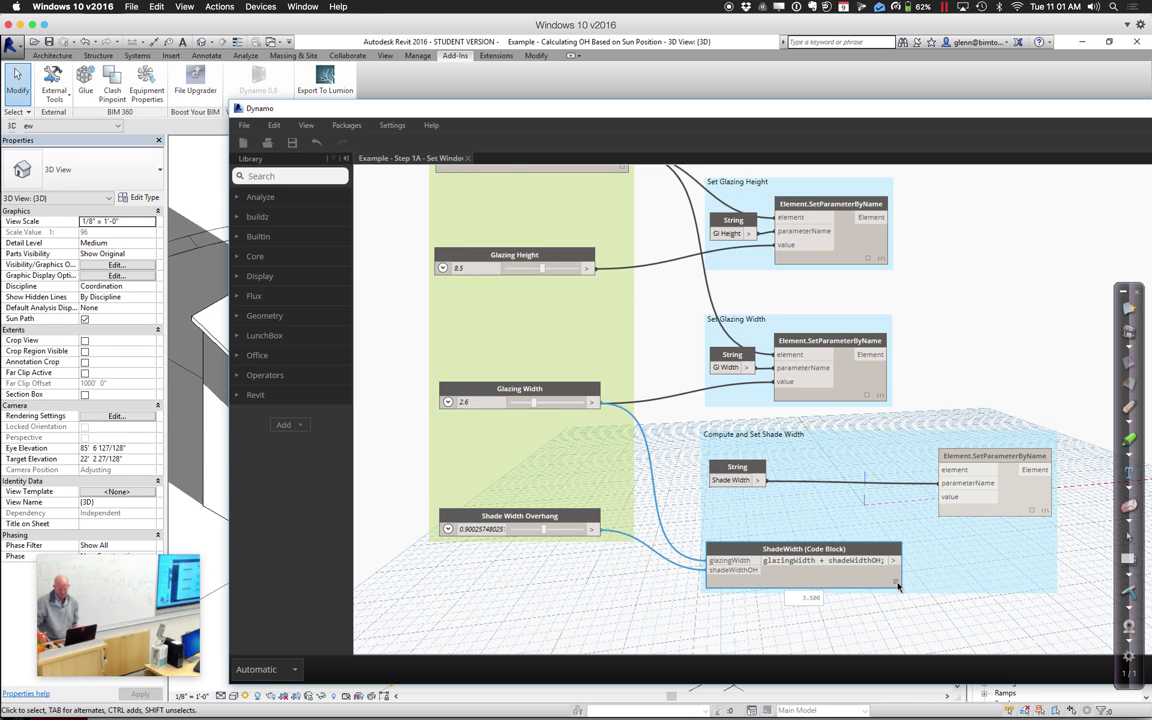
drag(927, 541, 950, 501)
middle_drag(943, 450, 939, 504)
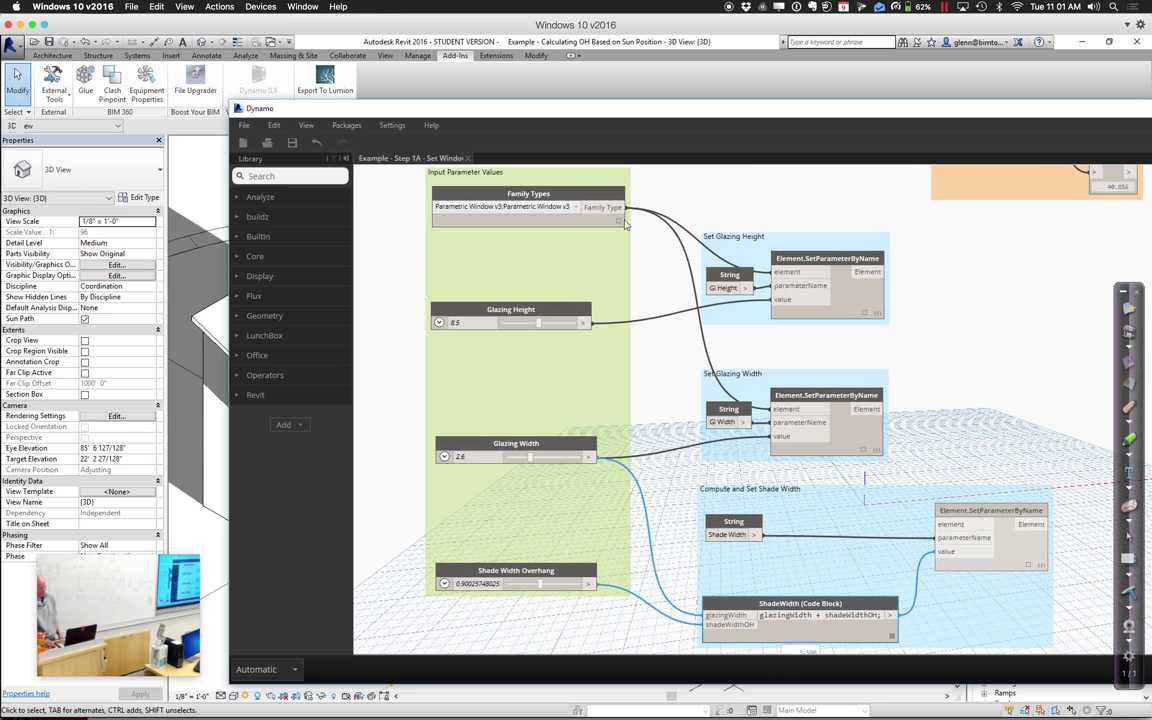
drag(624, 207, 942, 522)
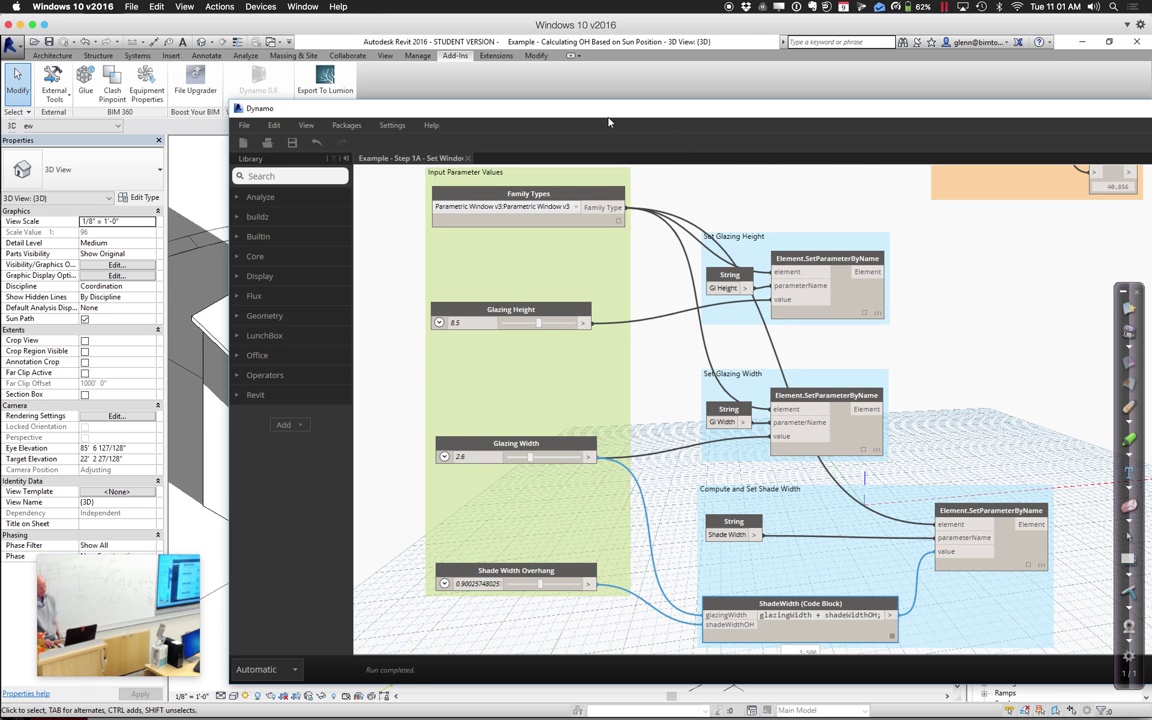
Move the graph window aside to reveal the house, and set the Shade Width Overhang slider to 0.7
drag(604, 117, 907, 113)
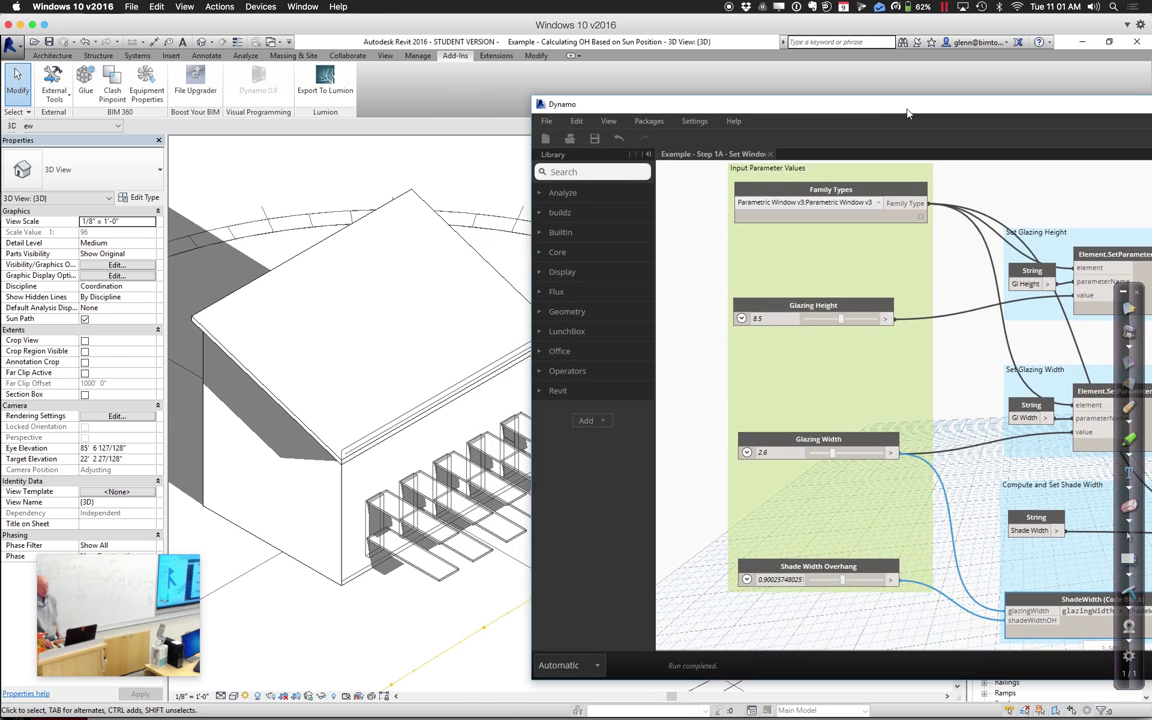
click(316, 594)
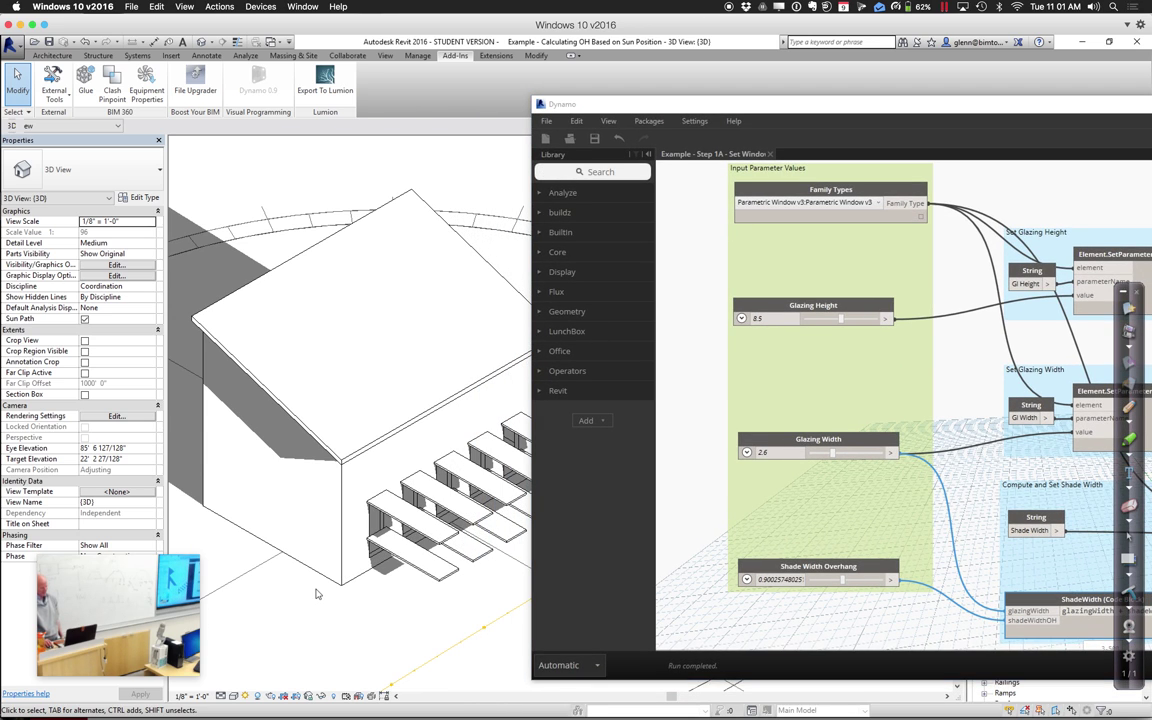
drag(844, 583, 821, 585)
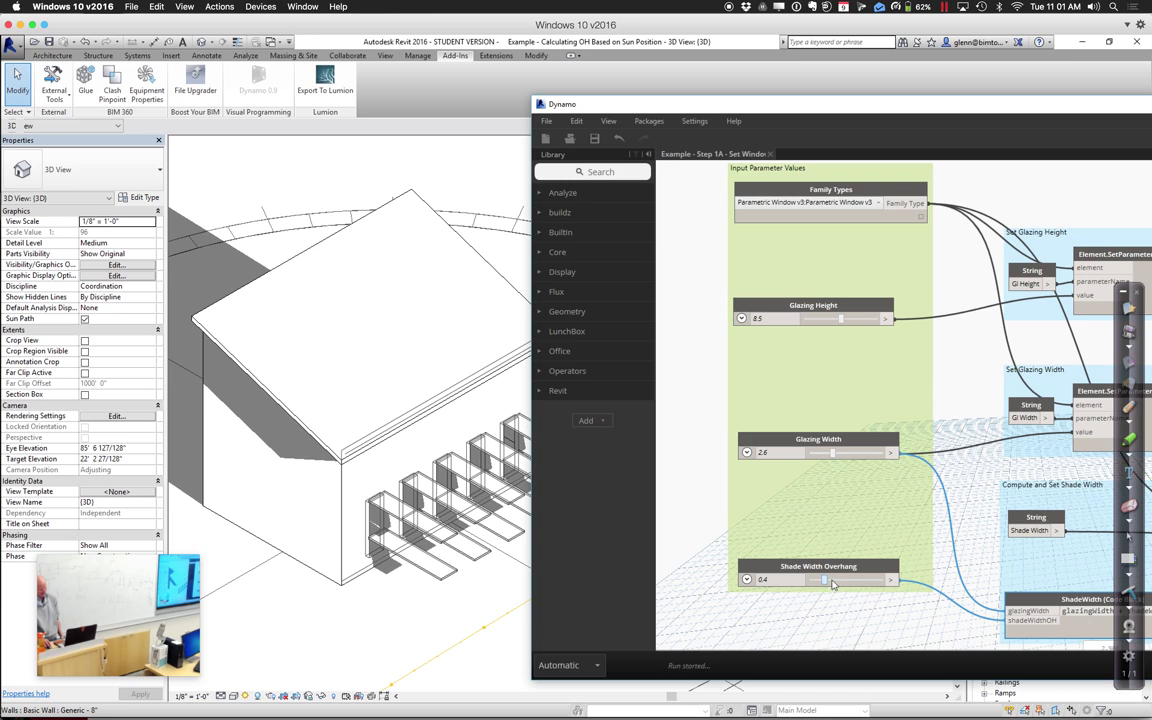
mouse_move(833, 585)
mouse_down()
mouse_move(868, 582)
mouse_move(835, 584)
mouse_up()
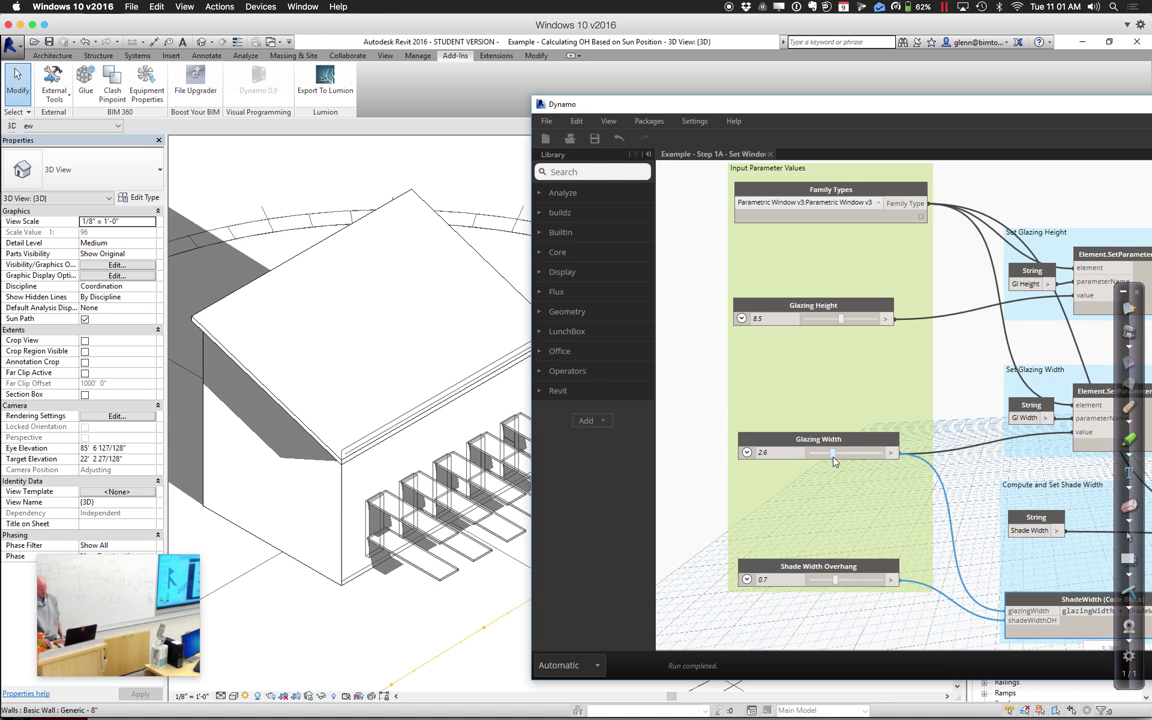
Set the Glazing Width slider to 1.2 and the Glazing Height slider to 13.4
drag(829, 459, 812, 458)
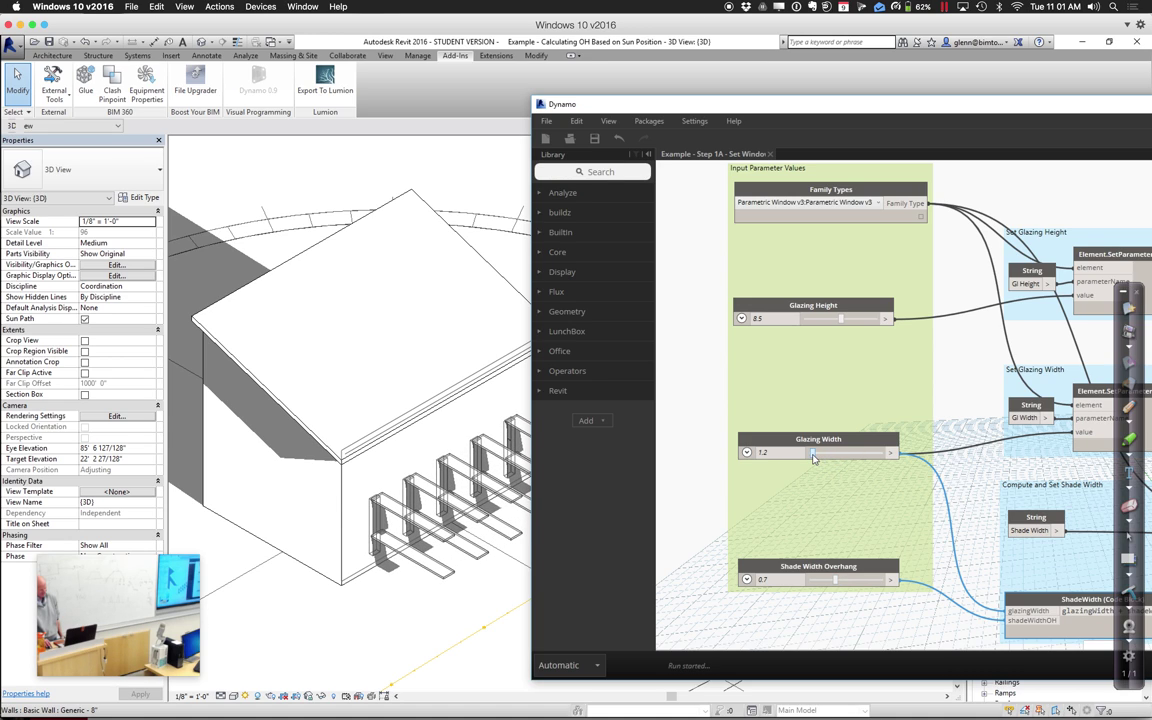
click(840, 320)
drag(831, 324, 865, 317)
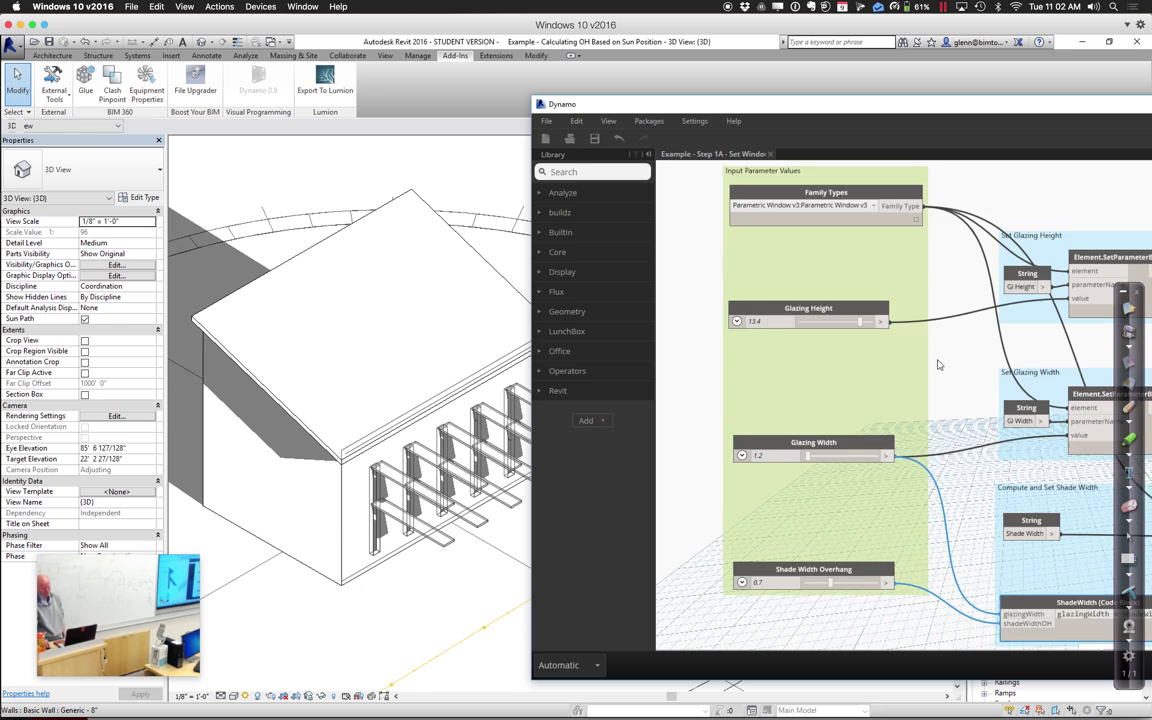
Examine the sun vector part of the graph, from the SunSettings.Current output to the X, Y and Z component watches
middle_drag(949, 358, 859, 375)
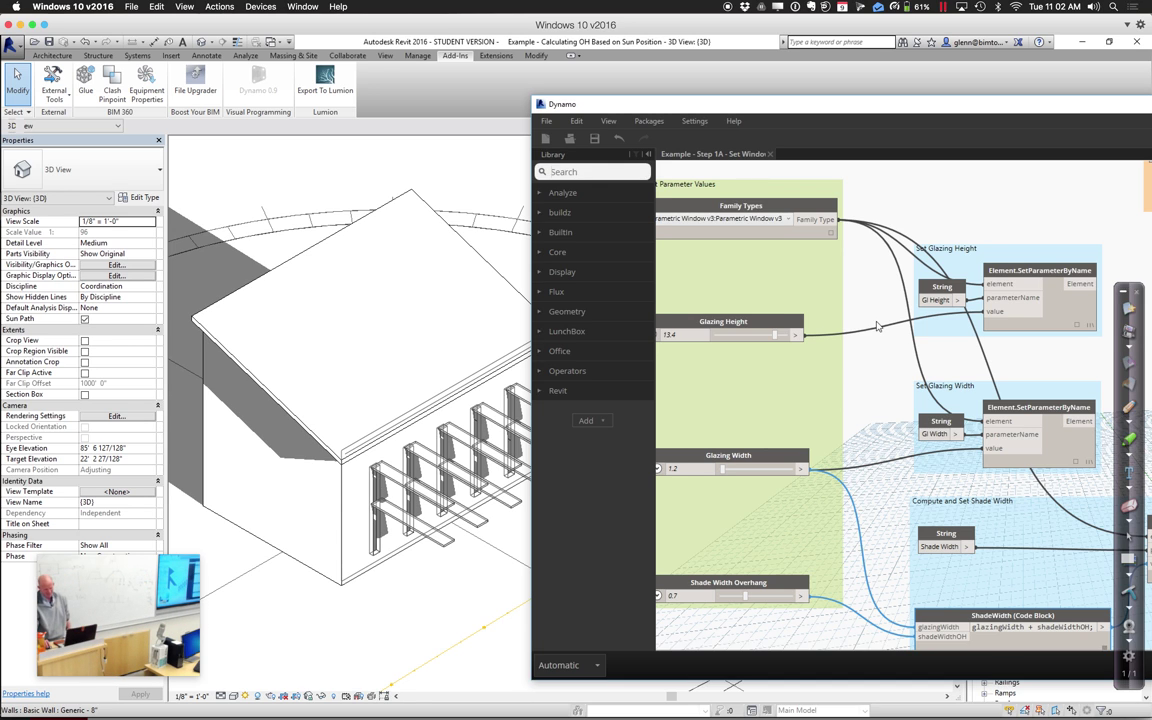
scroll(877, 330, up, 2)
scroll(877, 330, down, 5)
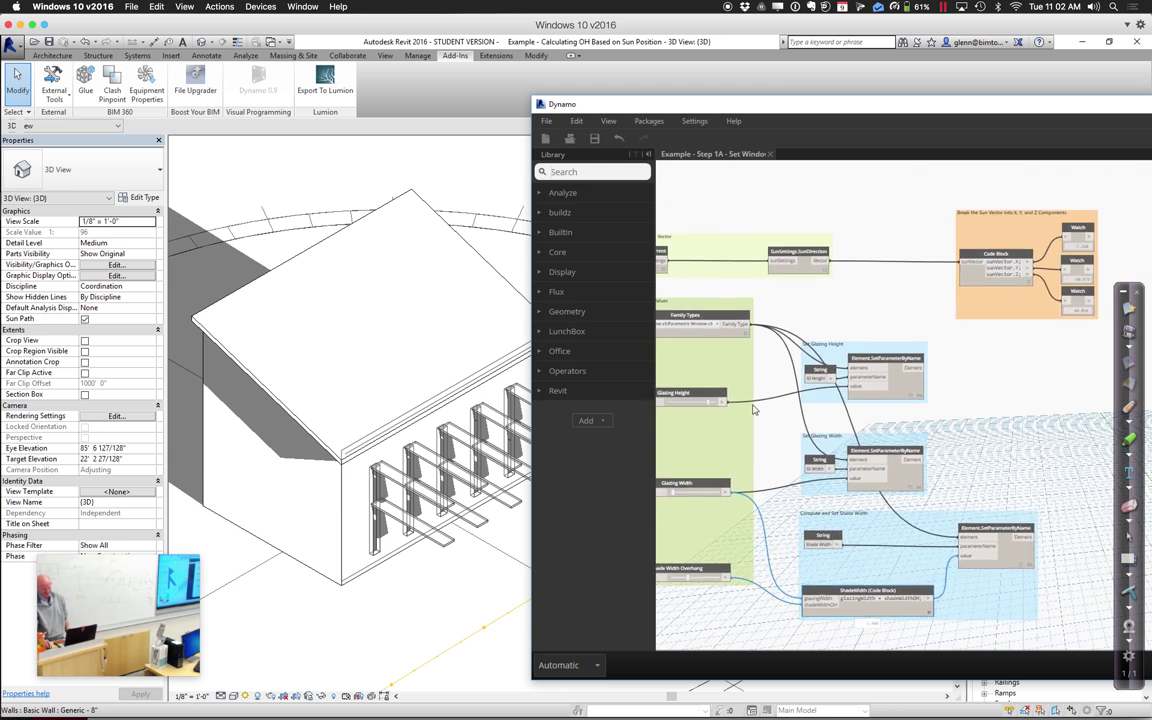
scroll(872, 336, up, 3)
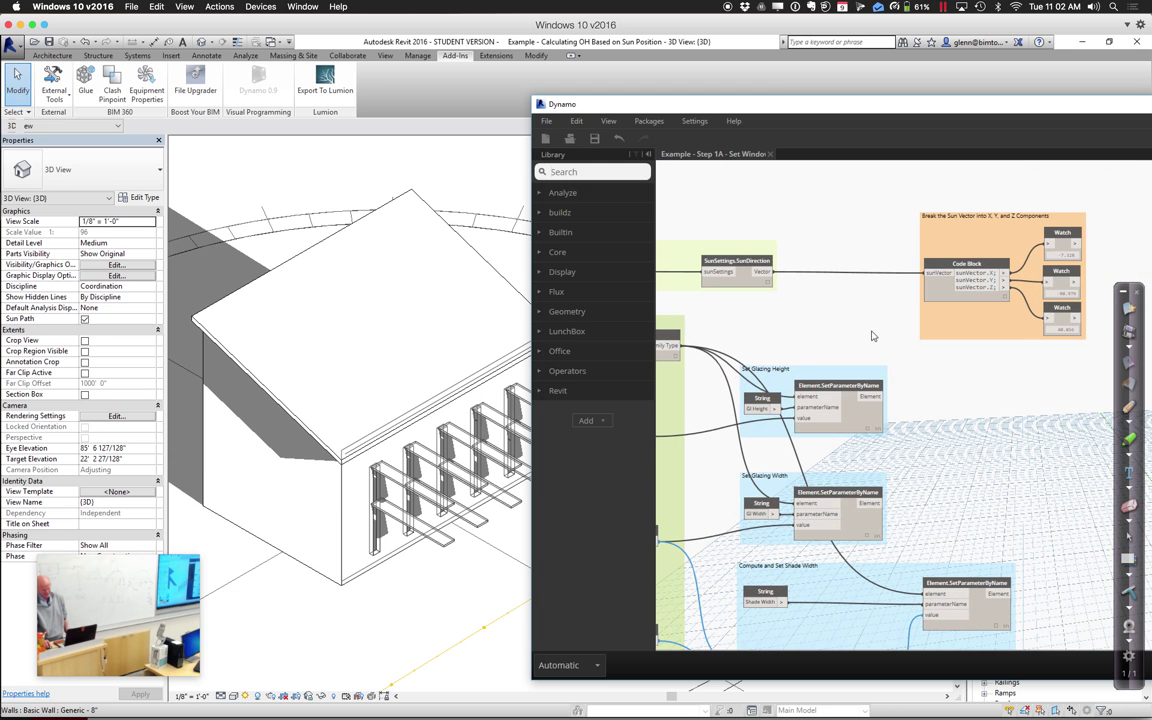
middle_drag(915, 343, 1022, 329)
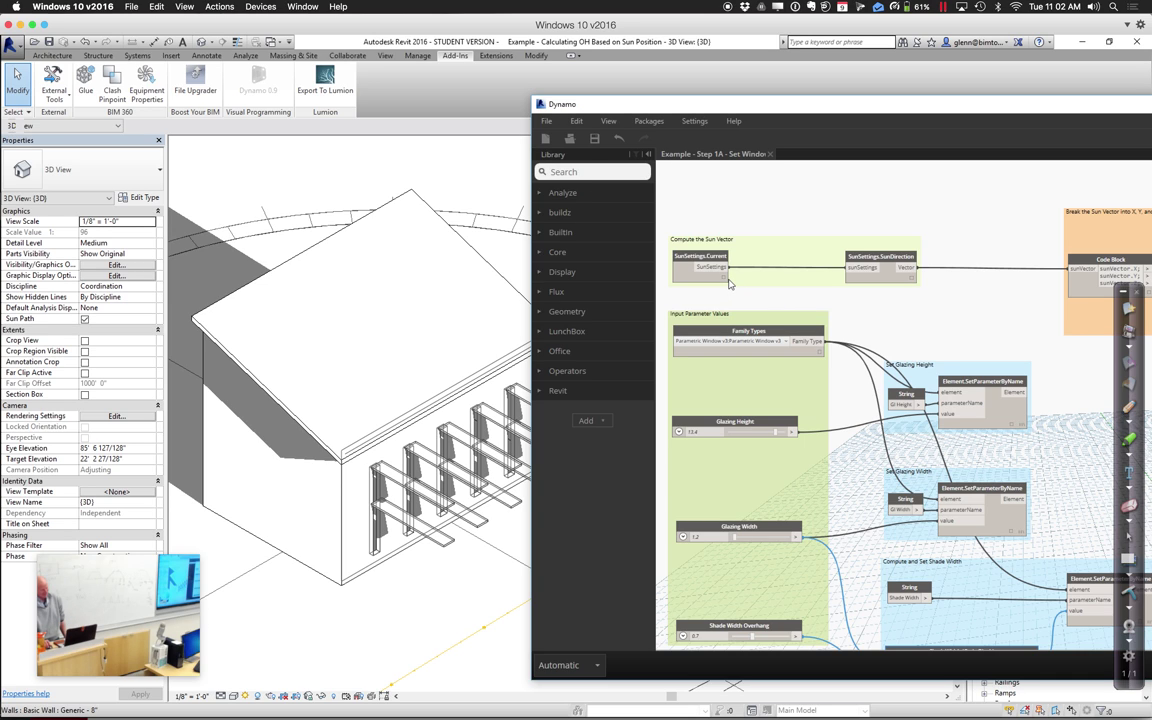
middle_drag(780, 290, 828, 281)
mouse_move(771, 273)
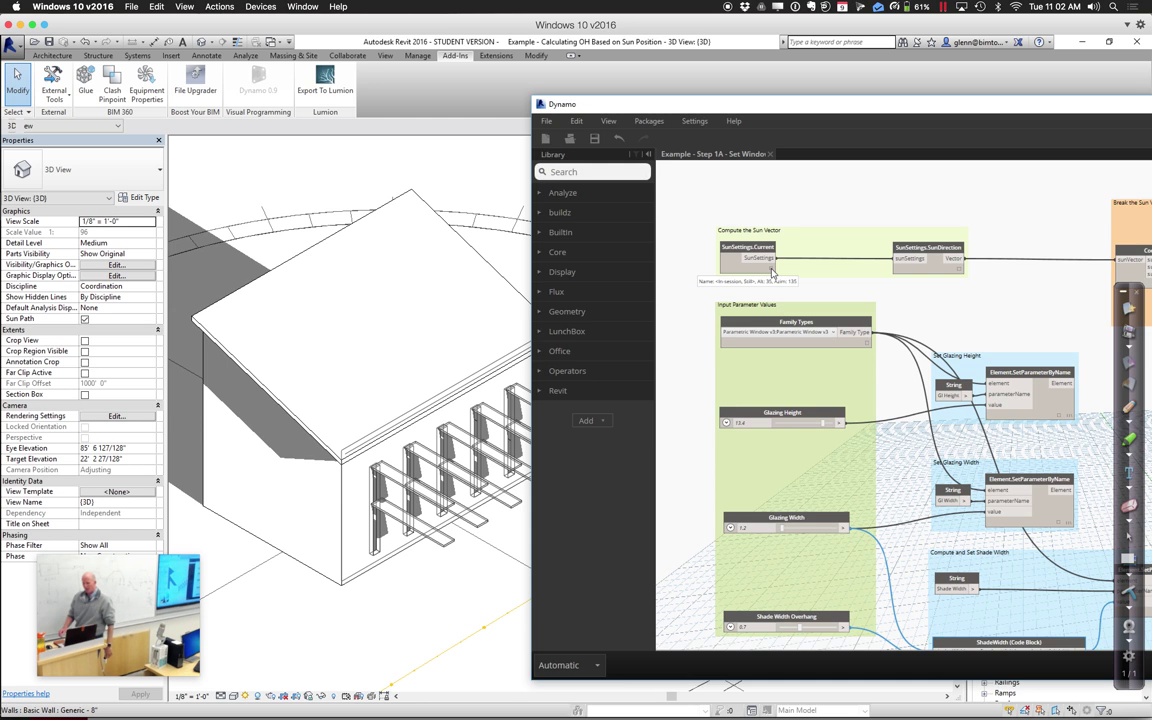
middle_drag(972, 306, 710, 303)
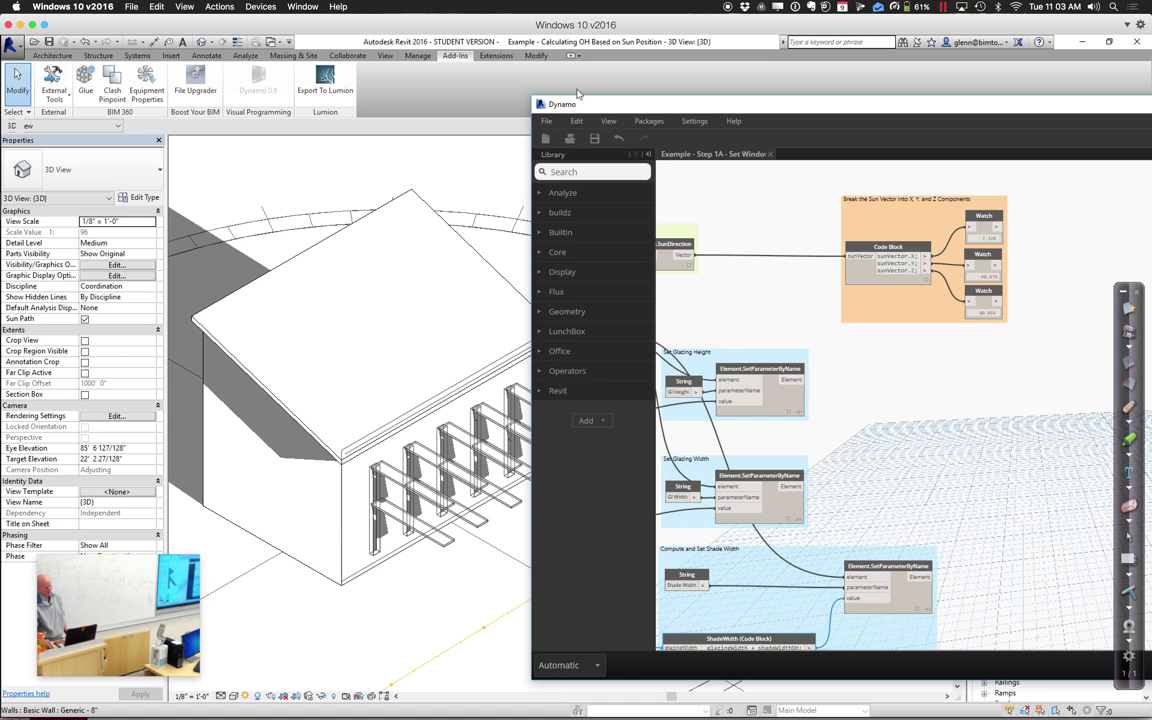
Open the Example - Step 2A - Compute Overhang definition without saving changes to the Step 1A graph
click(571, 139)
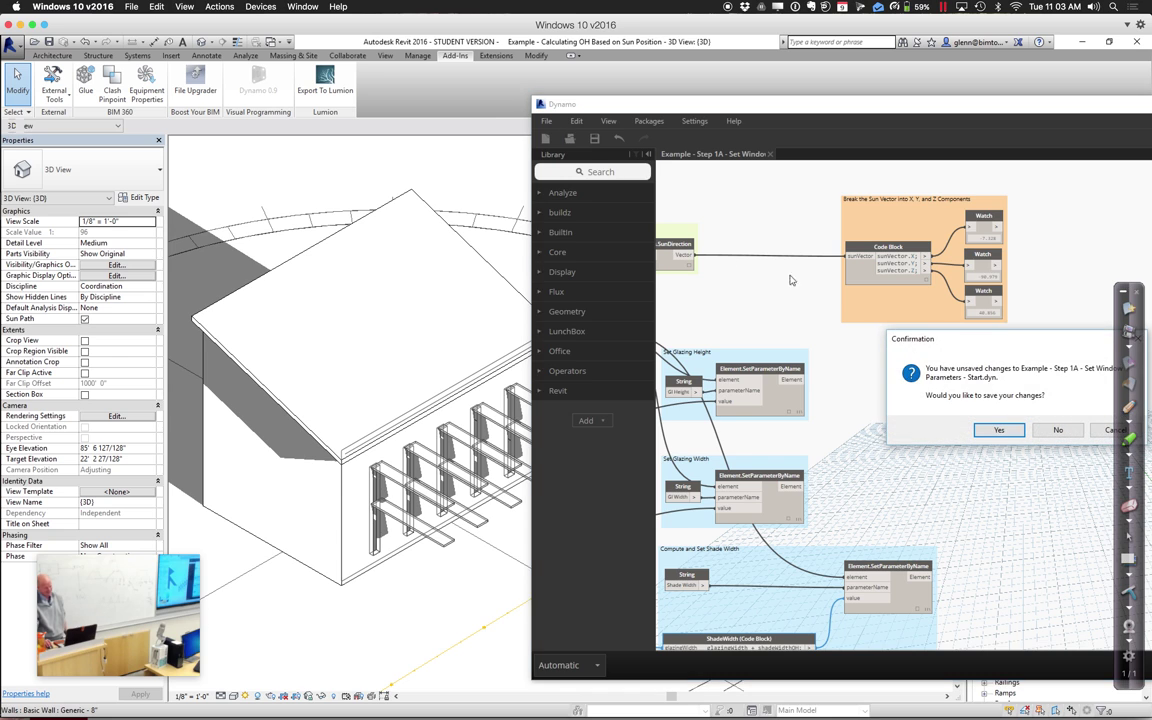
click(1058, 430)
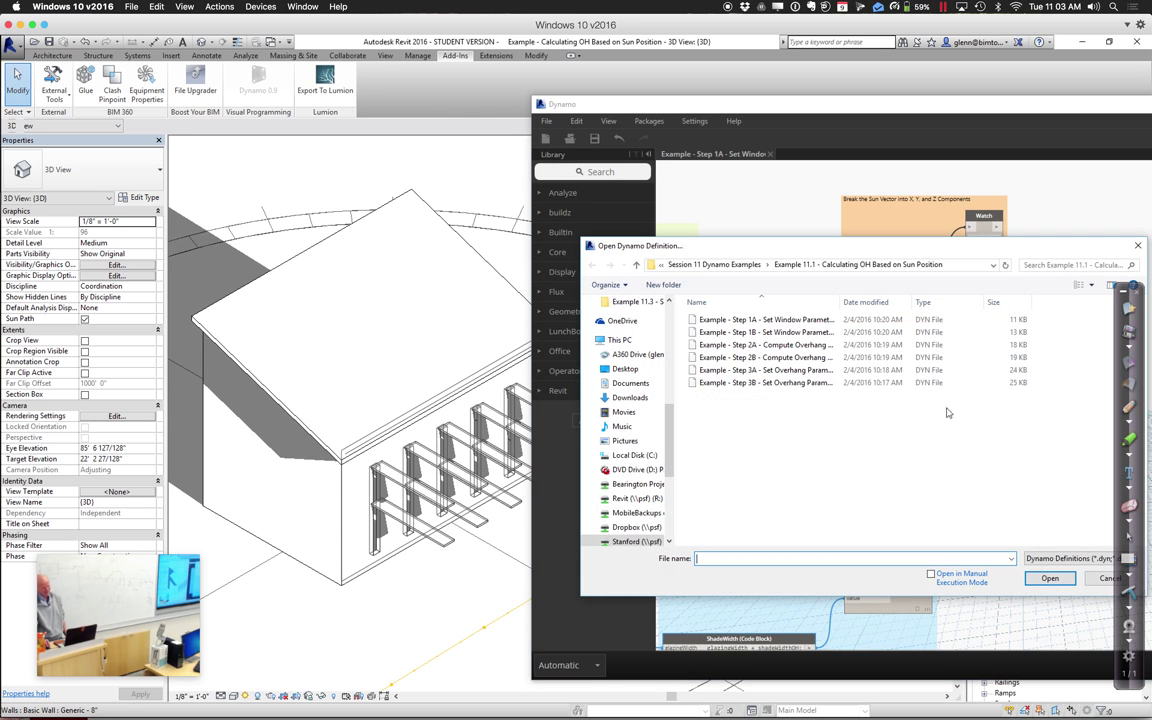
double_click(768, 345)
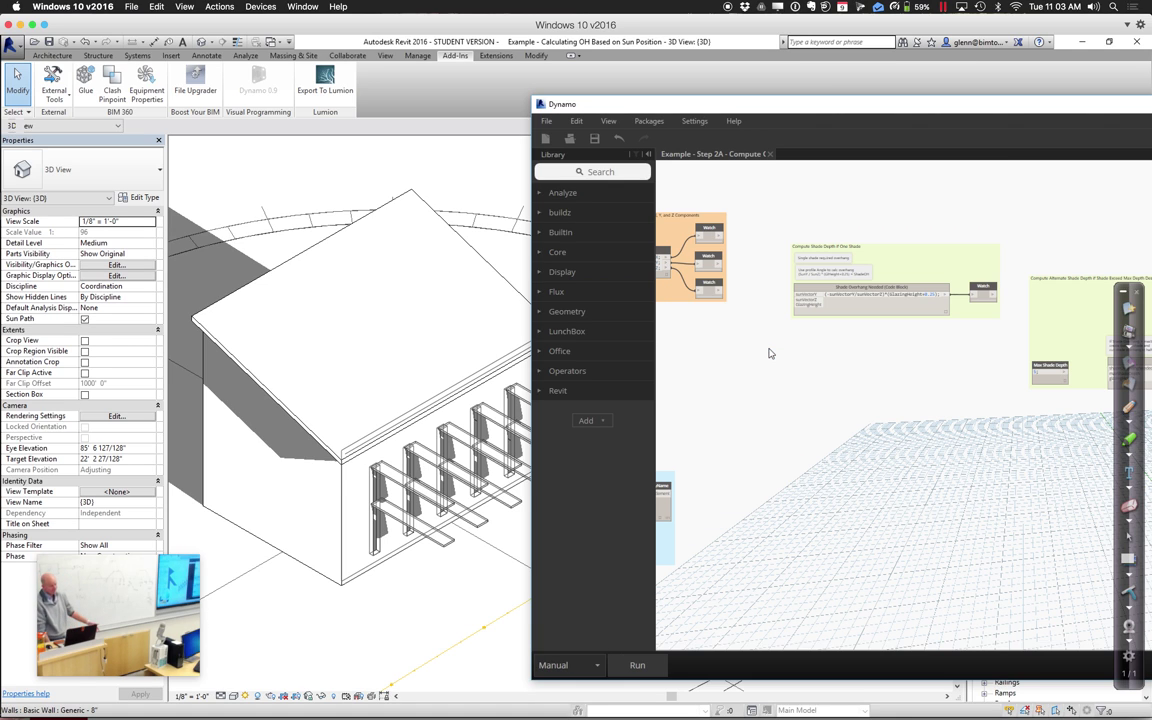
Arrange the graph so the sun vector and single-shade depth groups are both in view, and switch execution to Automatic
middle_drag(772, 344, 958, 427)
scroll(958, 427, up, 5)
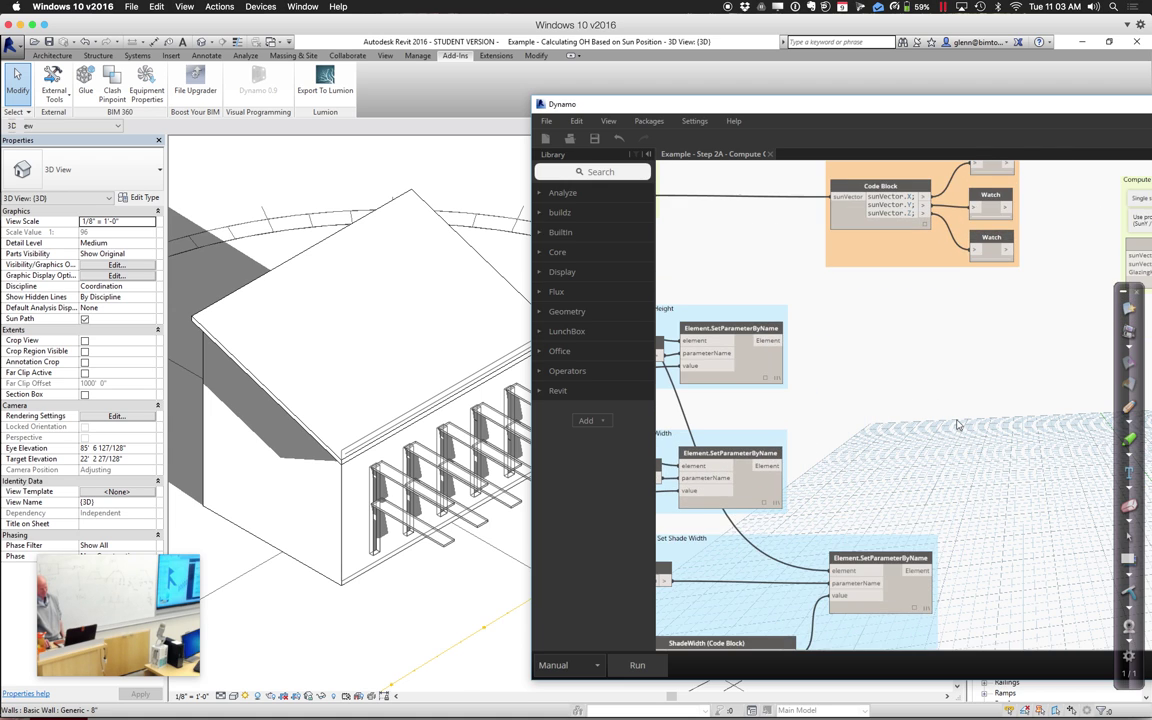
middle_drag(870, 468, 855, 482)
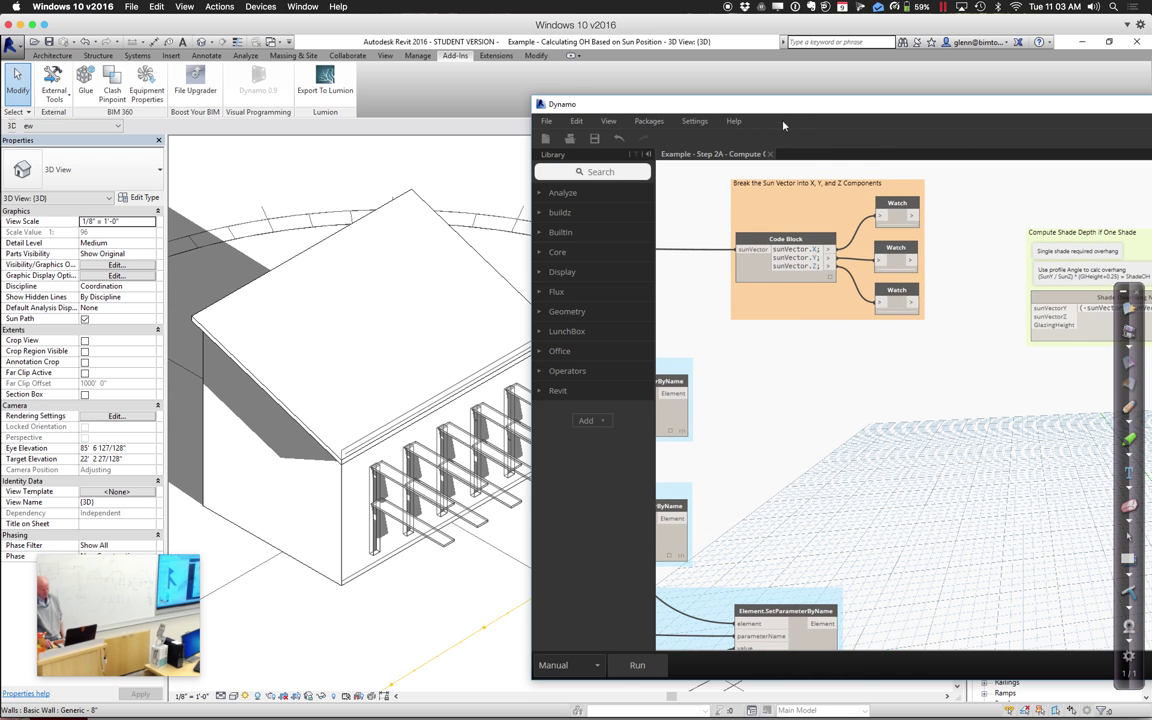
drag(779, 113, 536, 133)
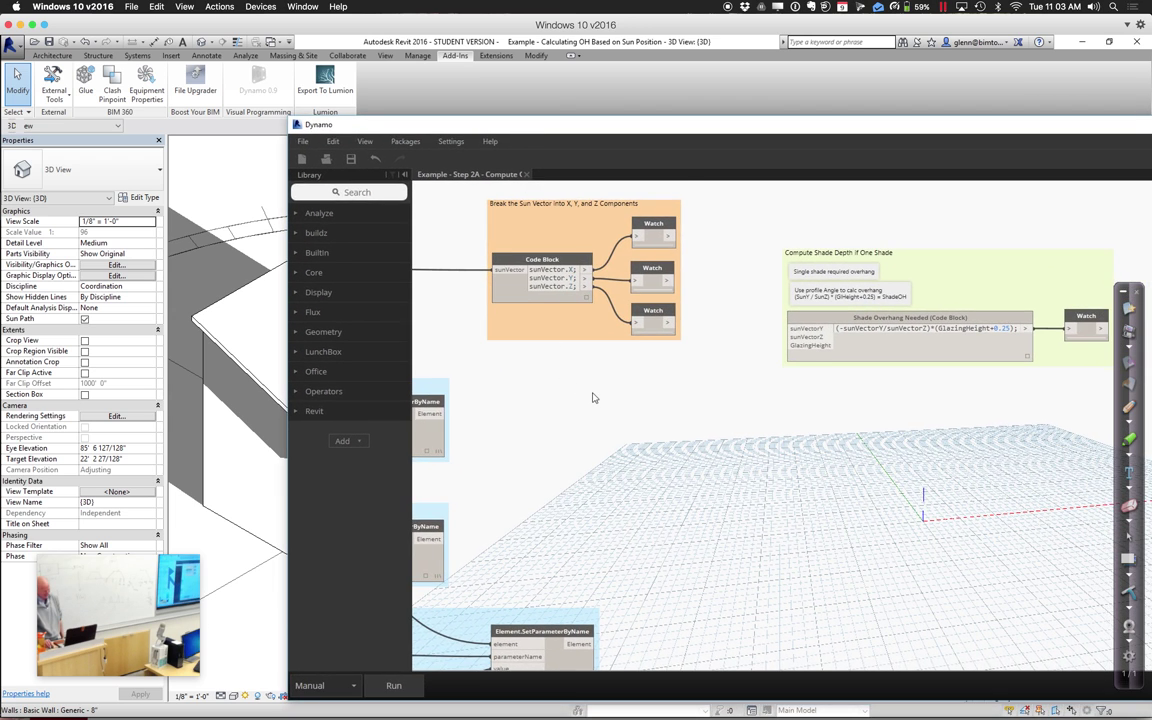
middle_drag(593, 398, 599, 405)
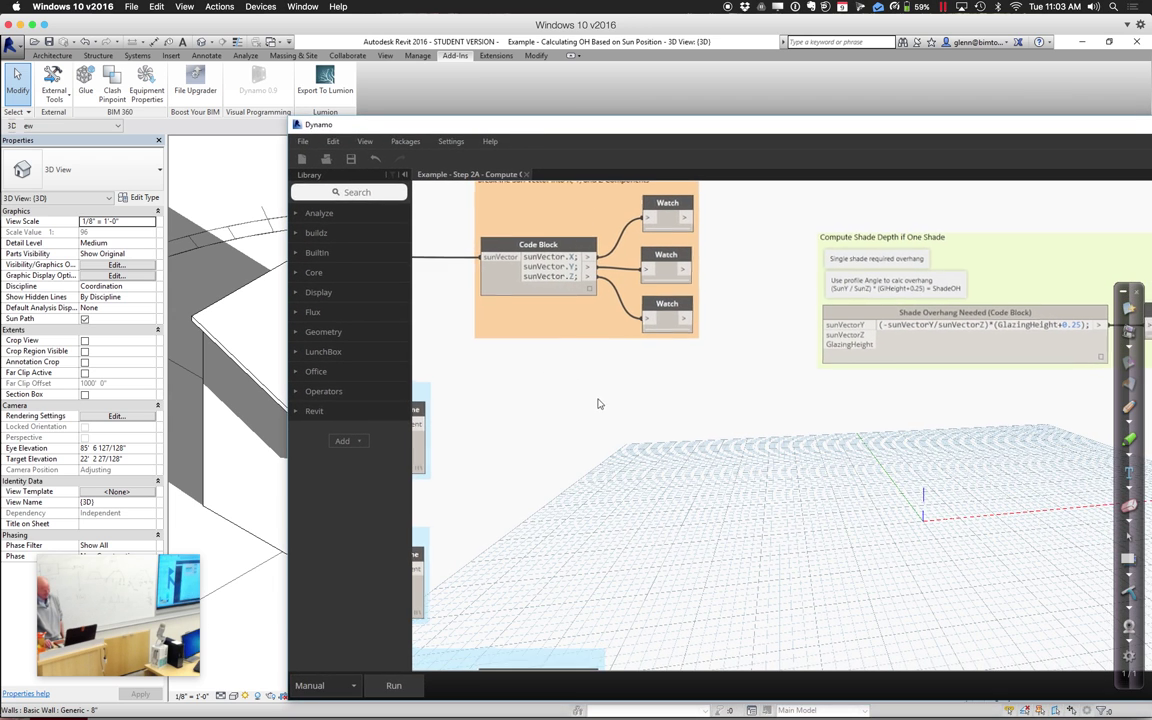
click(353, 688)
click(315, 644)
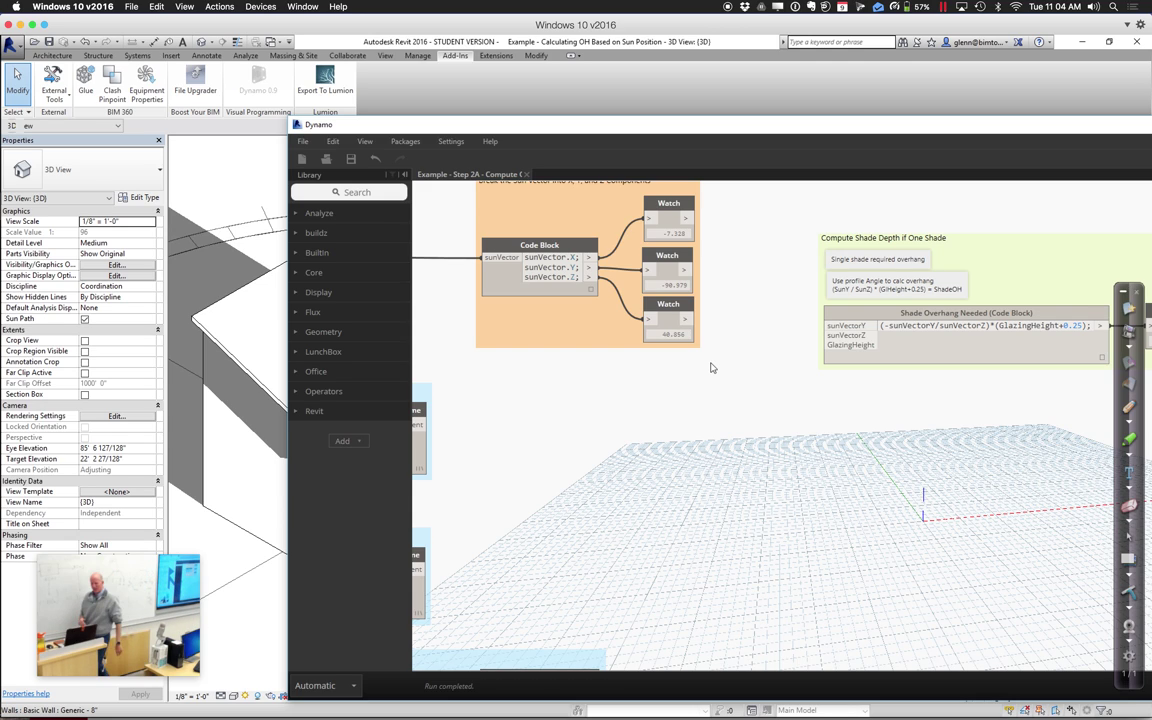
Connect the sun vector Y and Z Watch outputs to the sunVectorY and sunVectorZ inputs of the Shade Overhang Needed code block
click(686, 271)
click(843, 328)
click(686, 319)
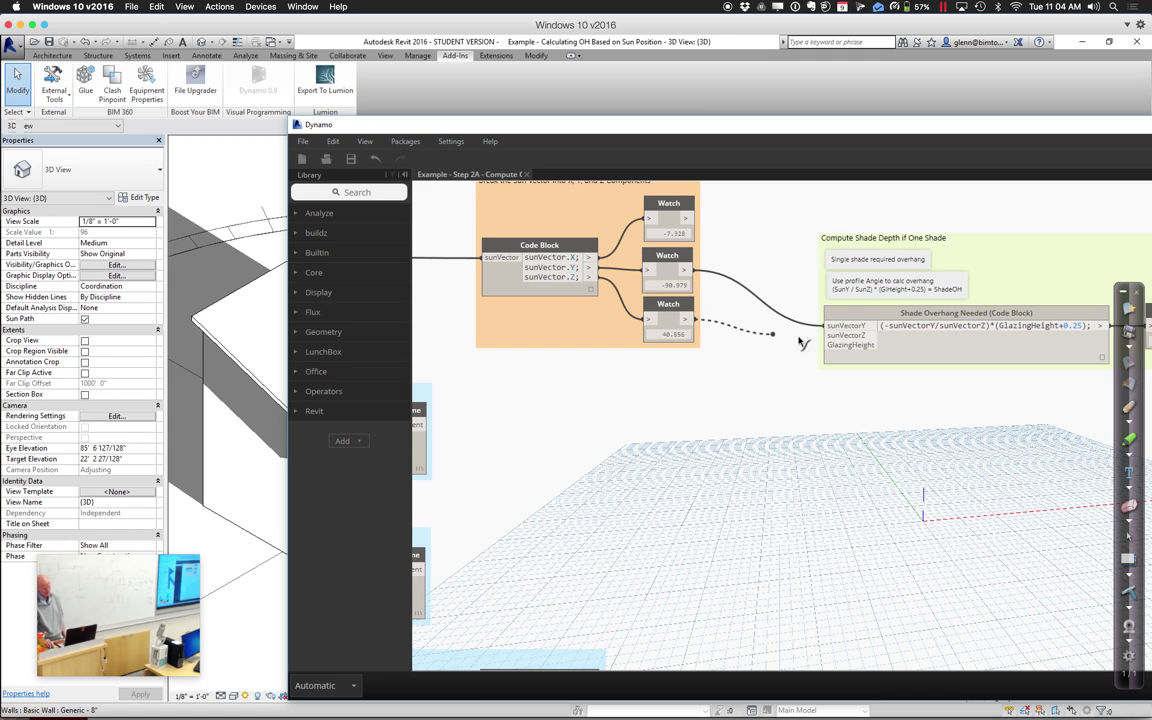
click(829, 336)
Connect the Glazing Height slider's output to the GlazingHeight input of the Shade Overhang Needed code block
middle_drag(761, 355, 879, 370)
scroll(605, 442, down, 3)
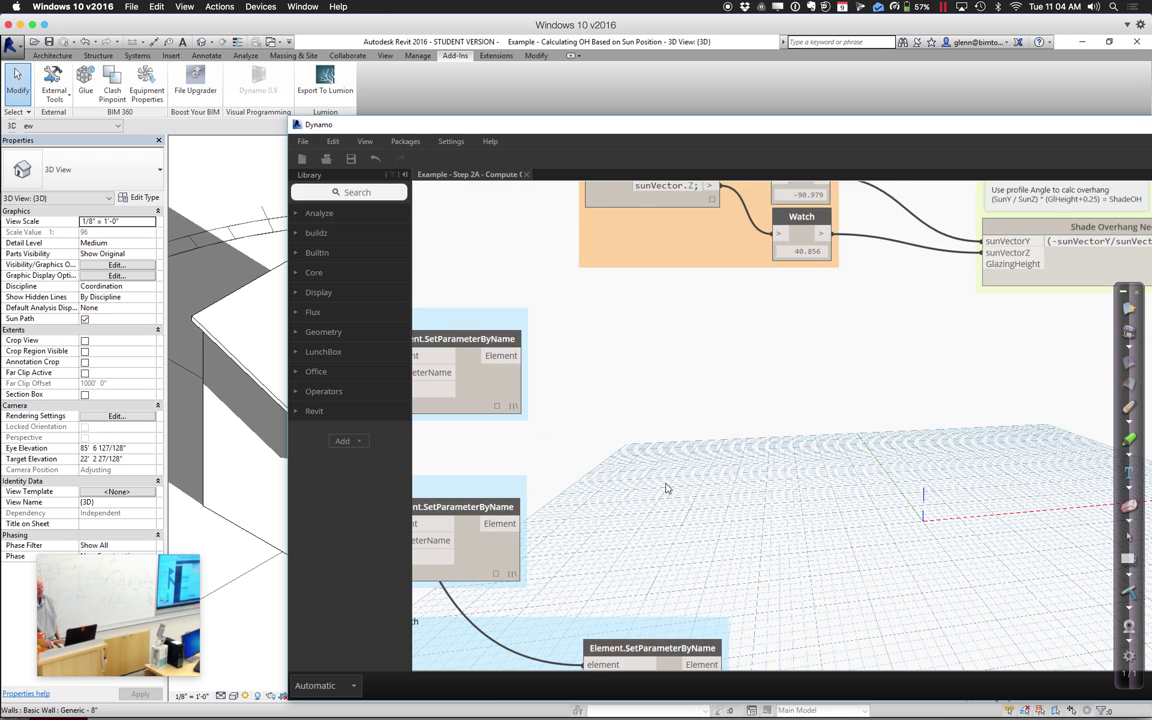
middle_drag(702, 475, 768, 466)
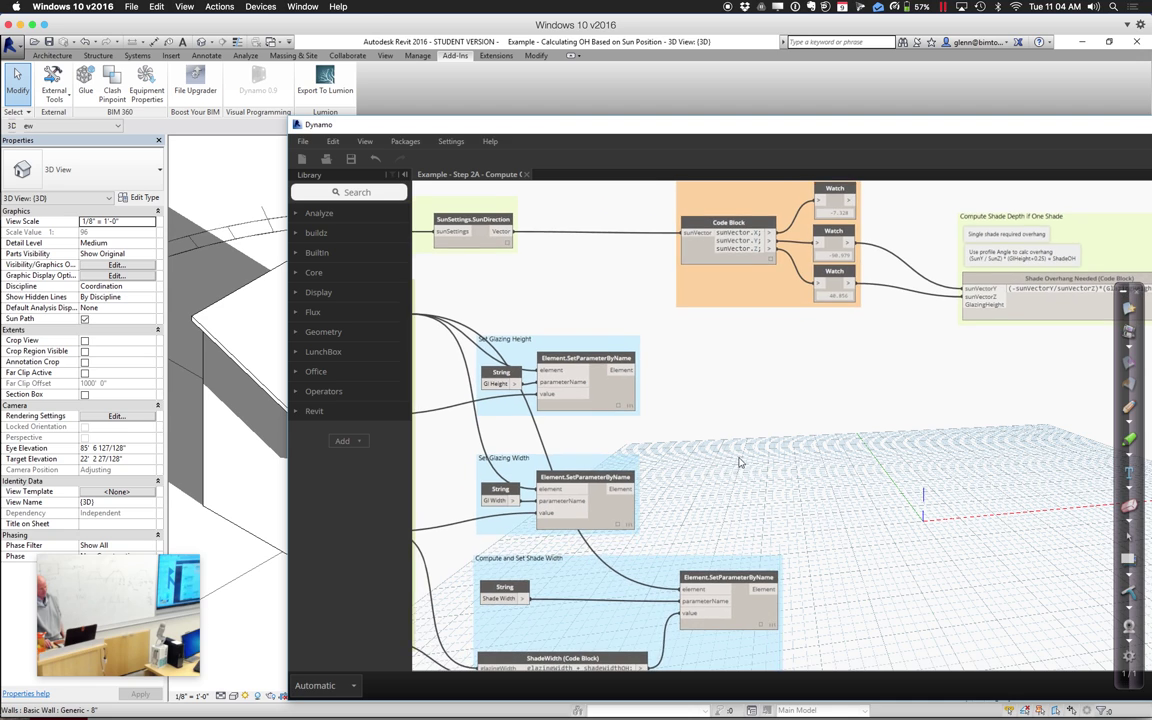
middle_drag(658, 417, 873, 456)
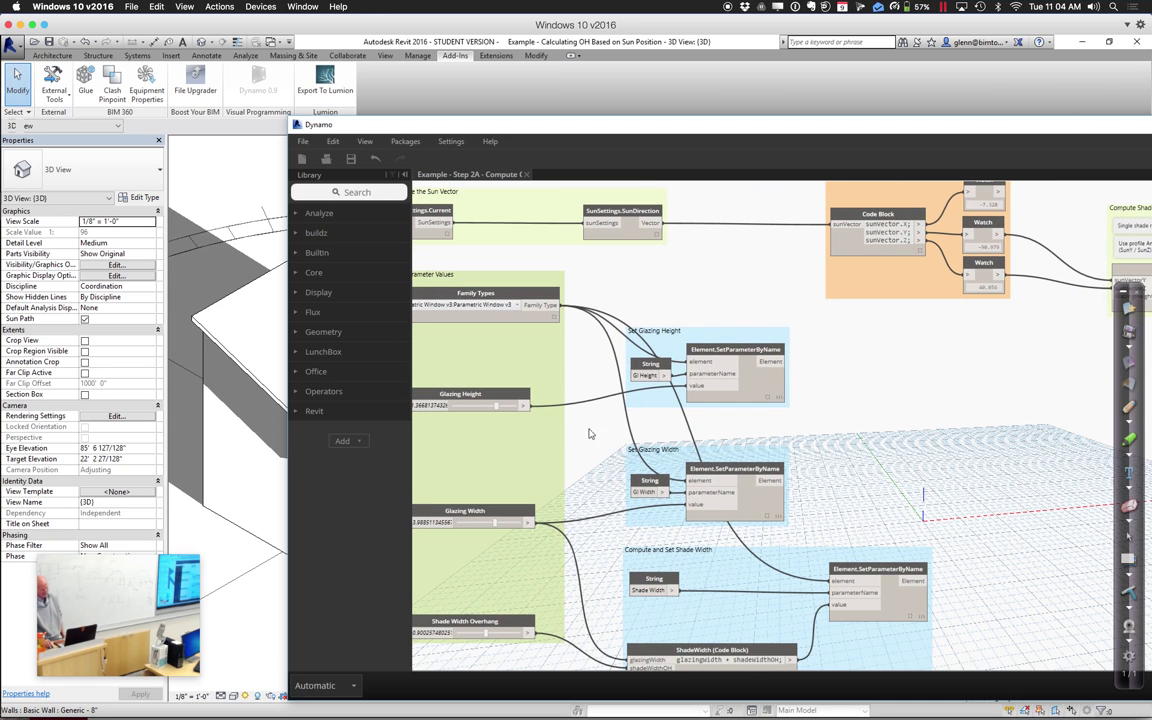
click(524, 408)
middle_drag(972, 345, 932, 381)
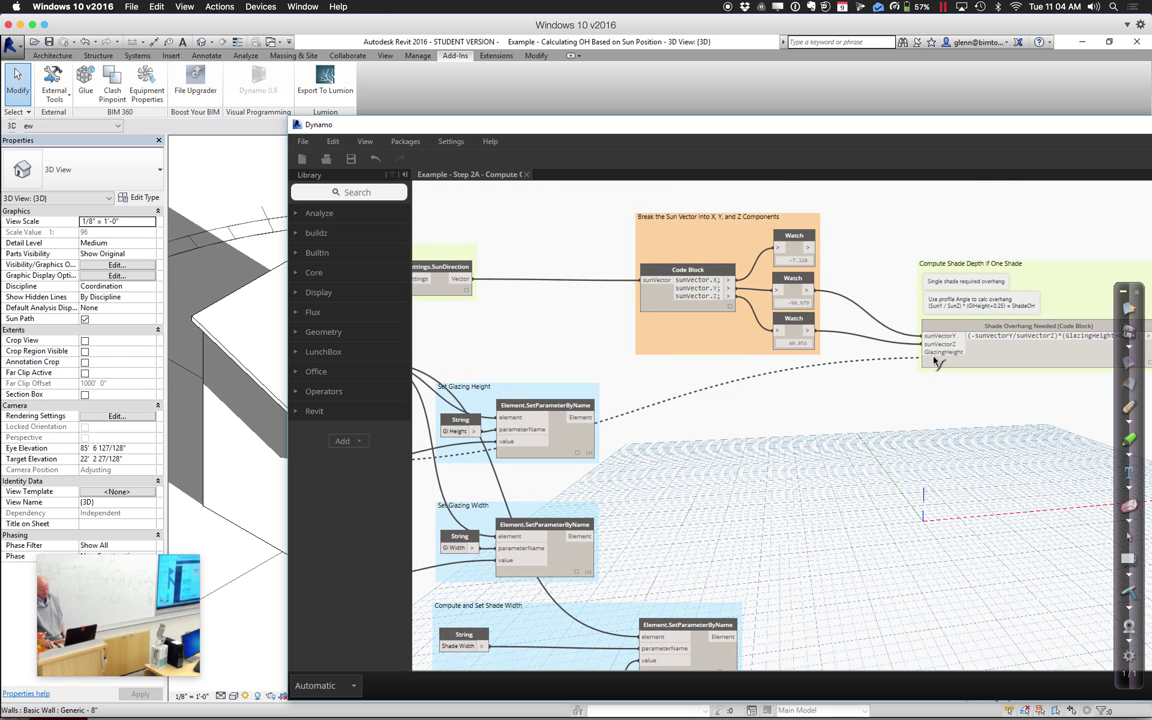
click(931, 353)
Select the Shade Overhang Needed code block and show its result preview
middle_drag(931, 425, 773, 432)
scroll(1042, 382, up, 4)
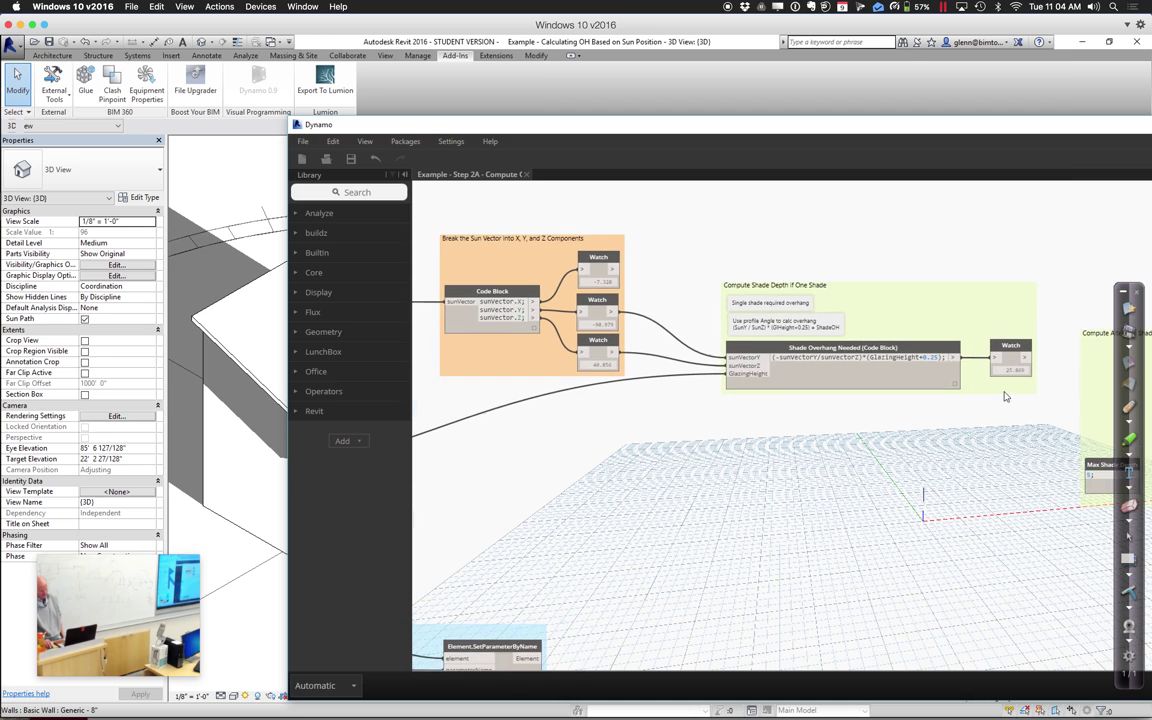
click(931, 384)
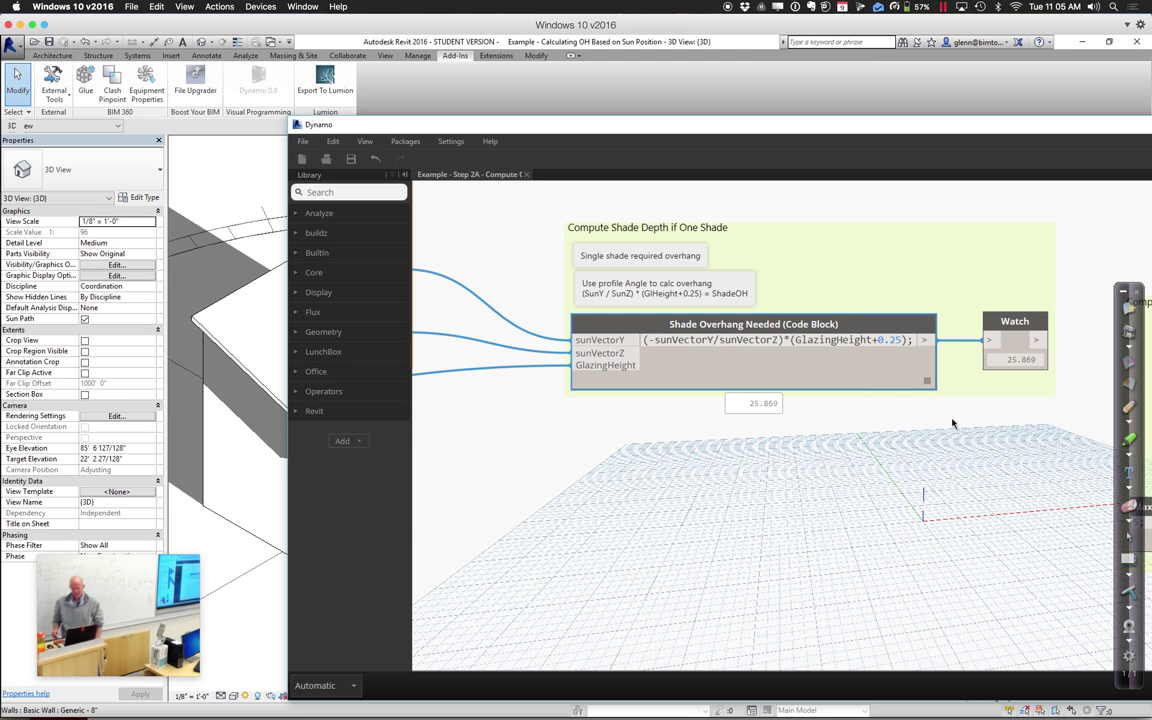
Set the sun path date in the 3D view to 6/20/2016, and bring the graph's recomputed shade overhang back into view
drag(630, 131, 957, 157)
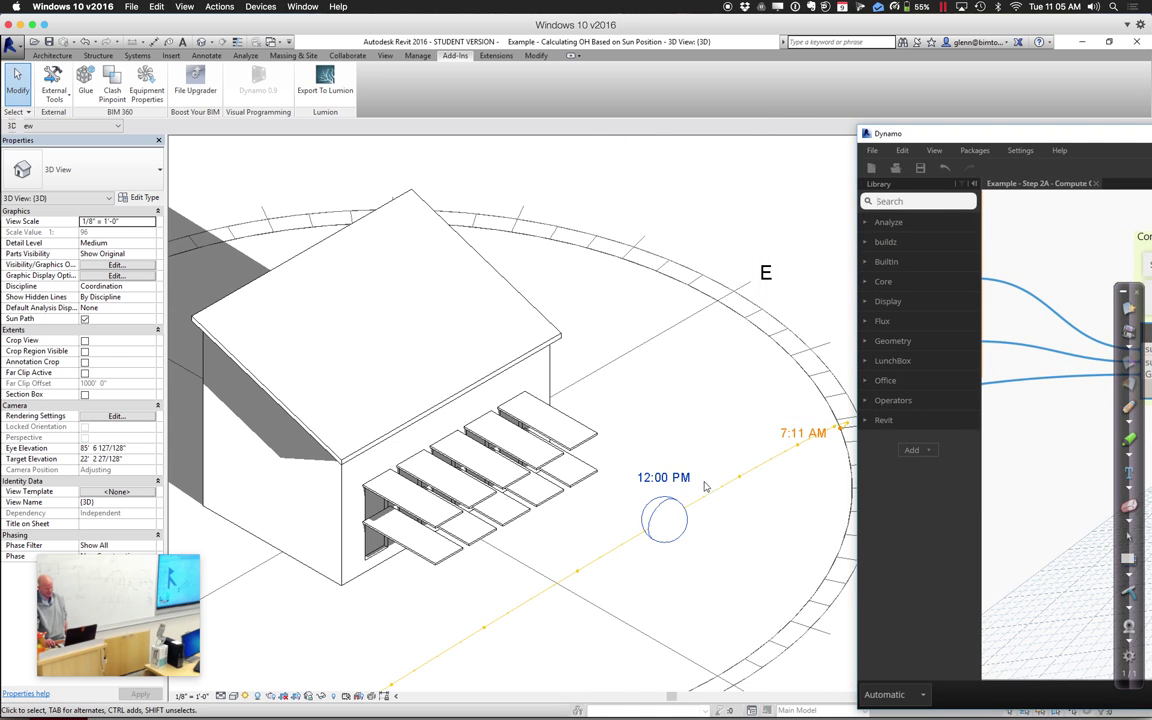
scroll(760, 455, down, 4)
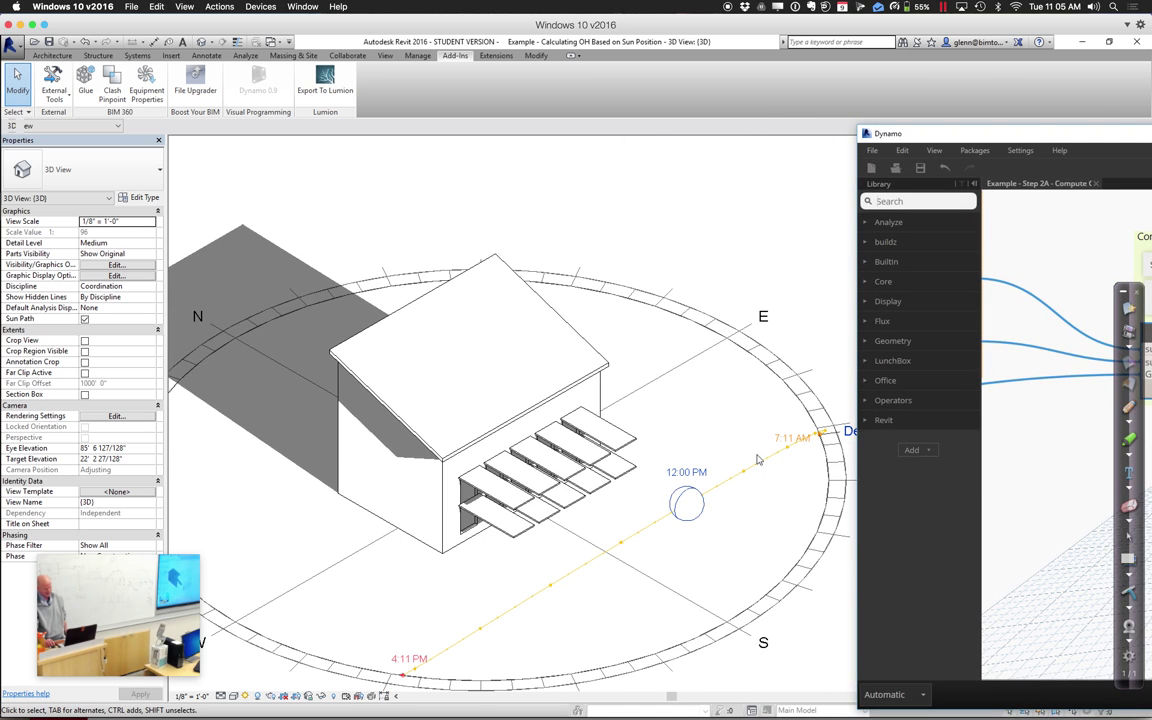
click(822, 441)
click(826, 442)
text(6/20/2016)
key(Return)
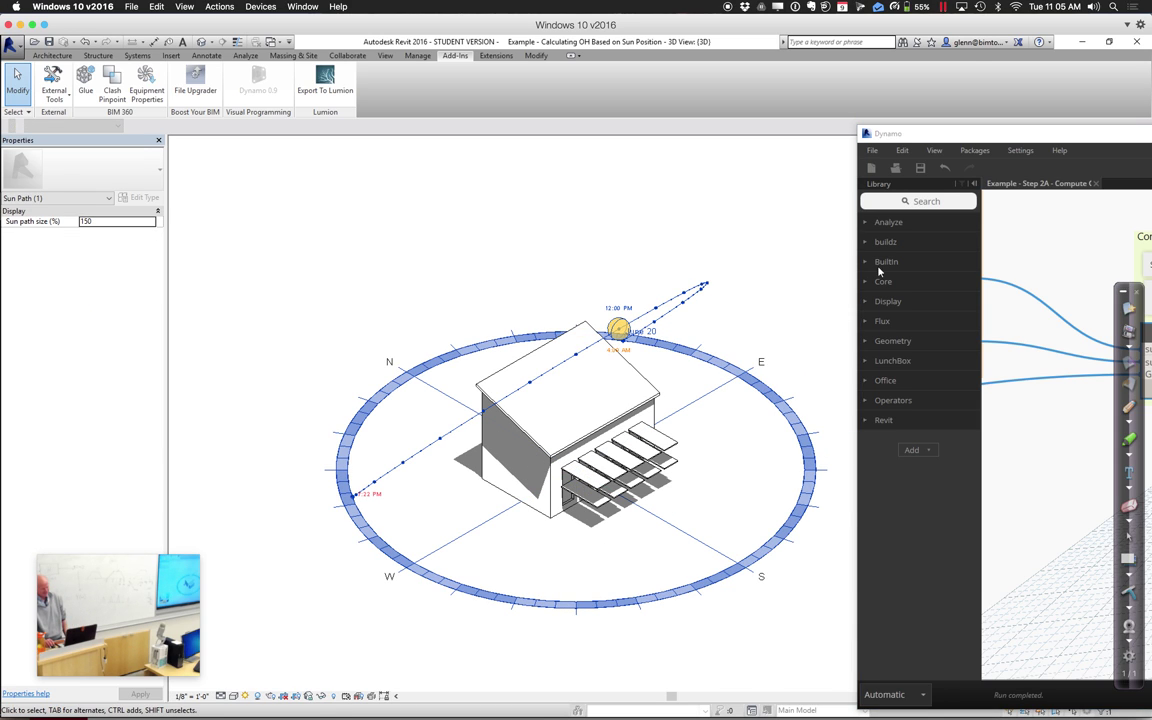
drag(995, 135, 342, 128)
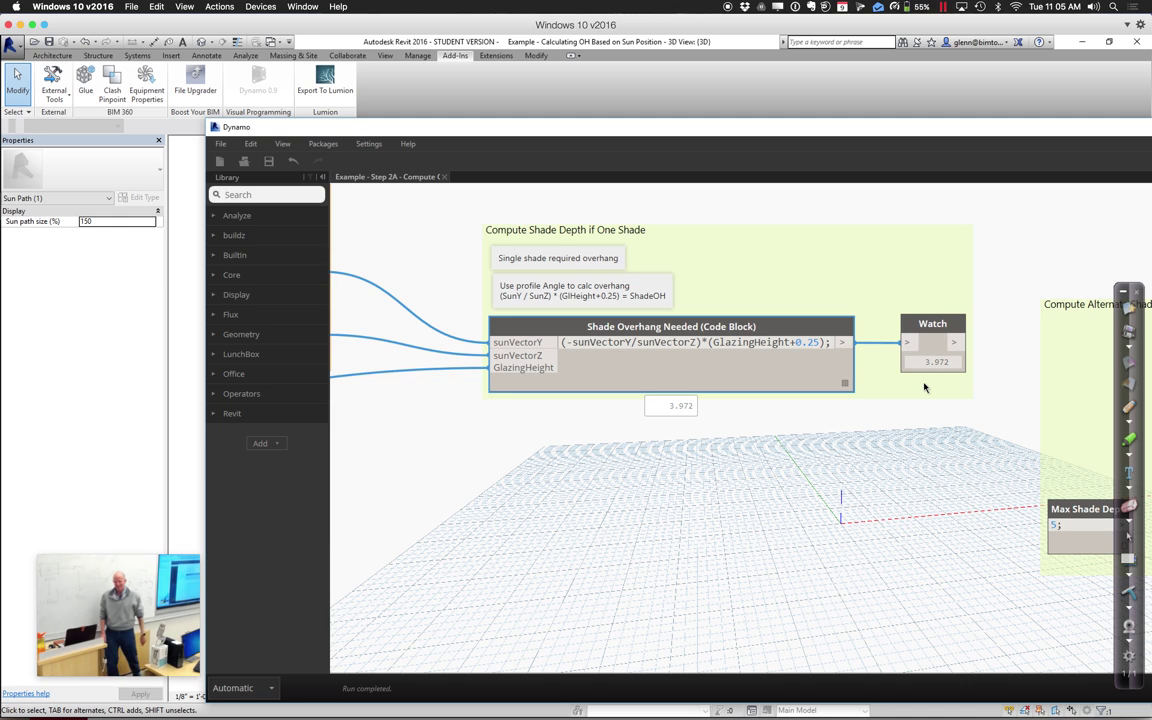
Move the graph window aside again and maximize the Revit window to show the house with its sun path
drag(494, 134, 1147, 161)
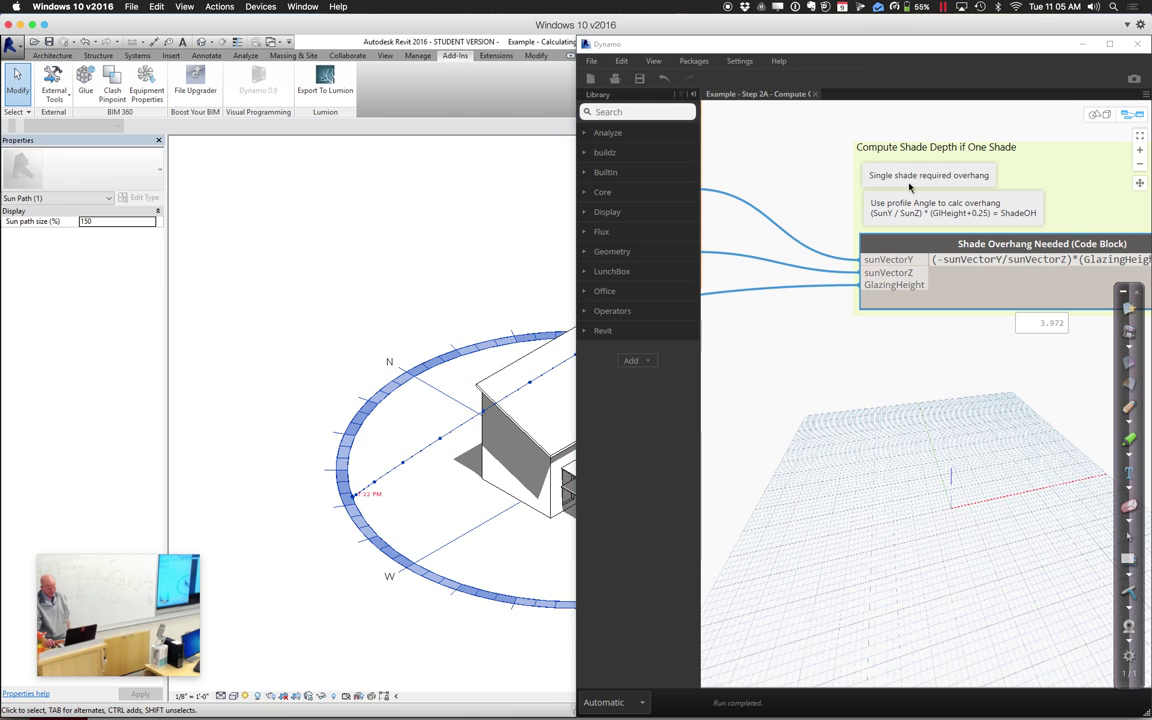
click(330, 214)
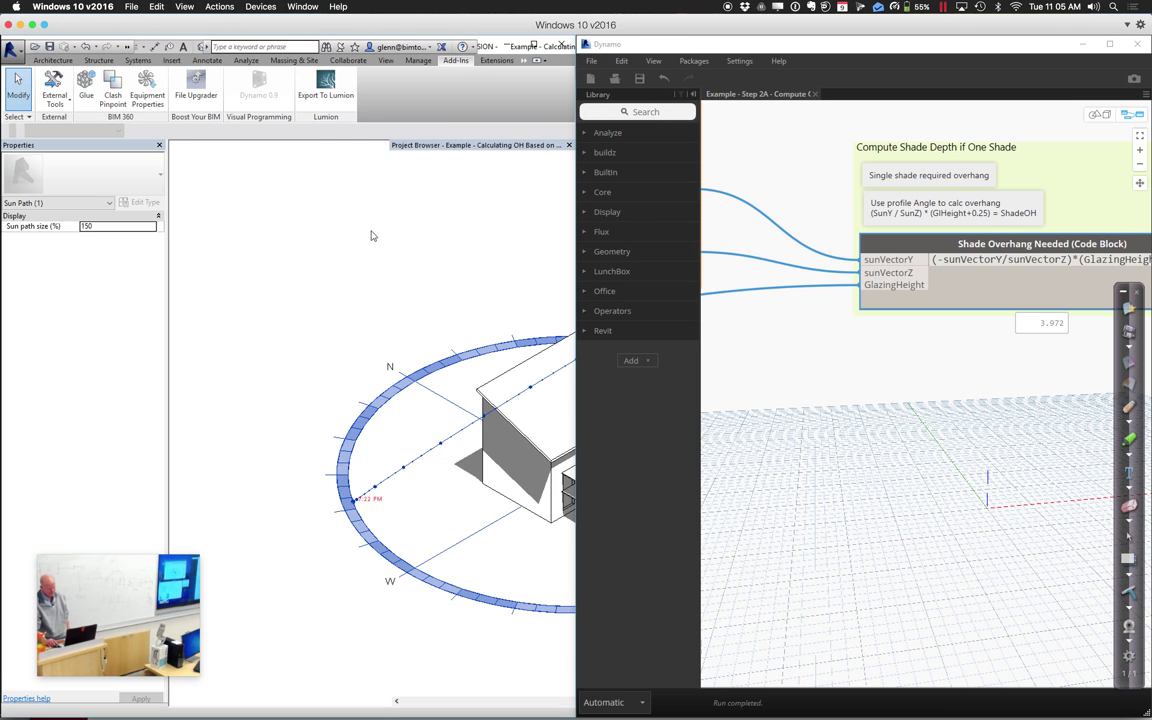
drag(637, 44, 826, 238)
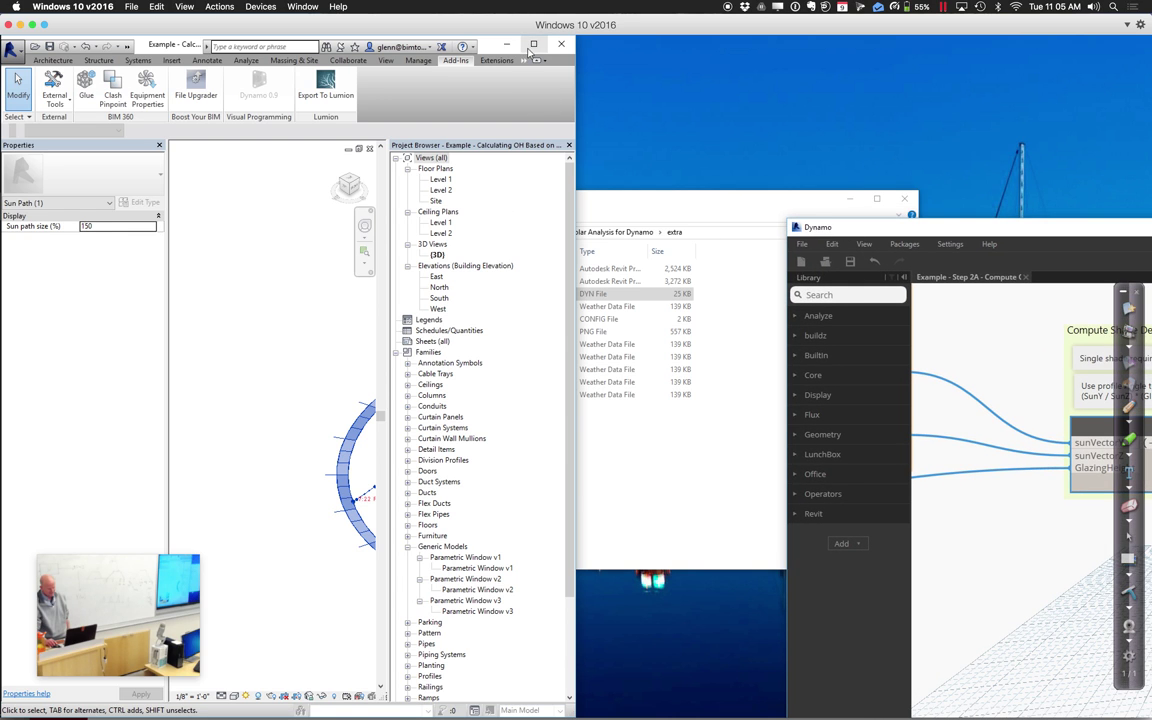
double_click(480, 42)
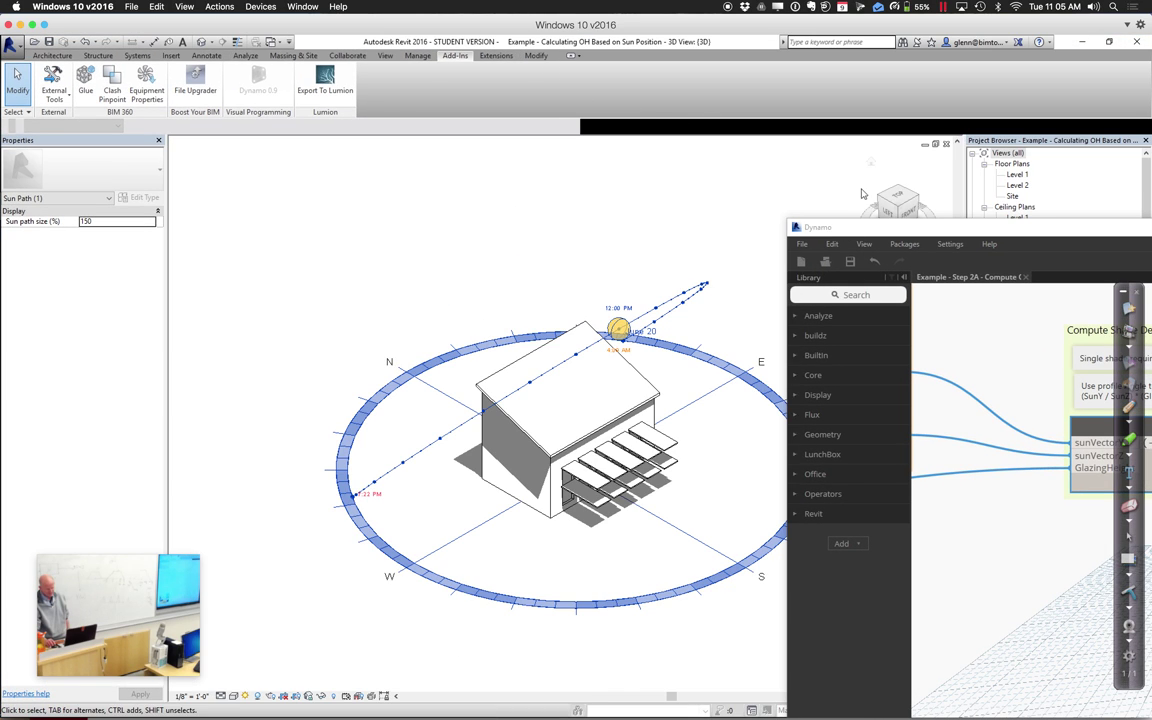
Turn the 3D view to the house's left elevation and set the sun path date to December 20
click(893, 212)
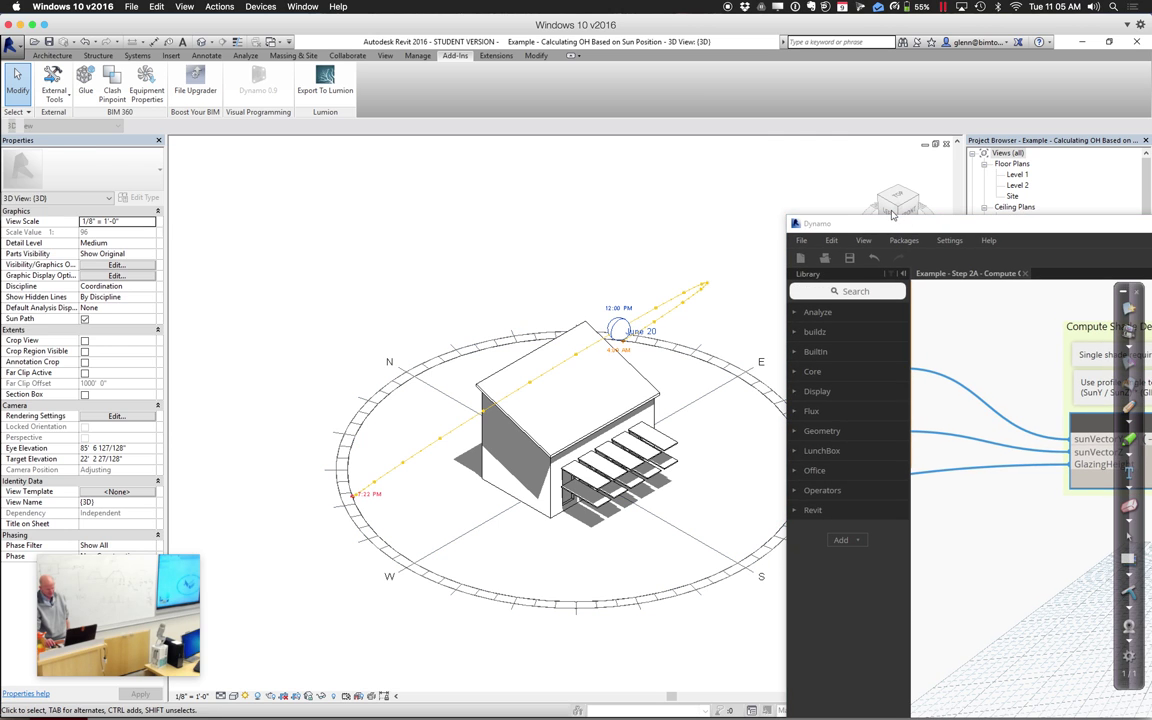
click(888, 212)
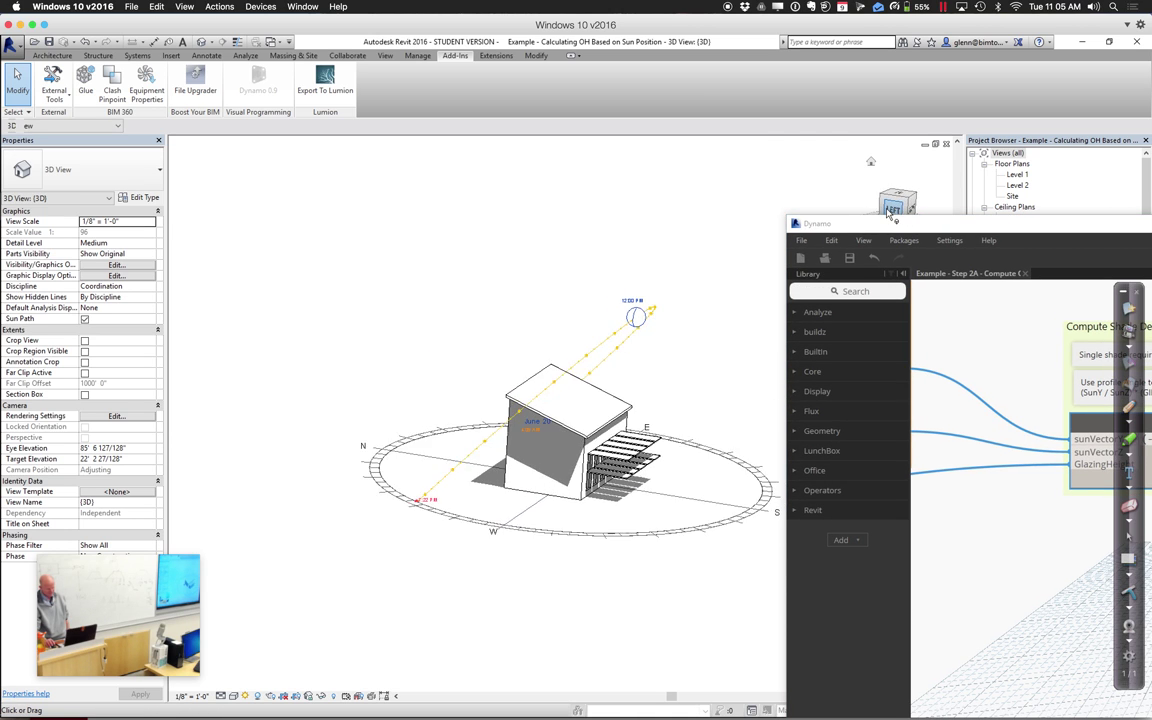
scroll(656, 316, up, 4)
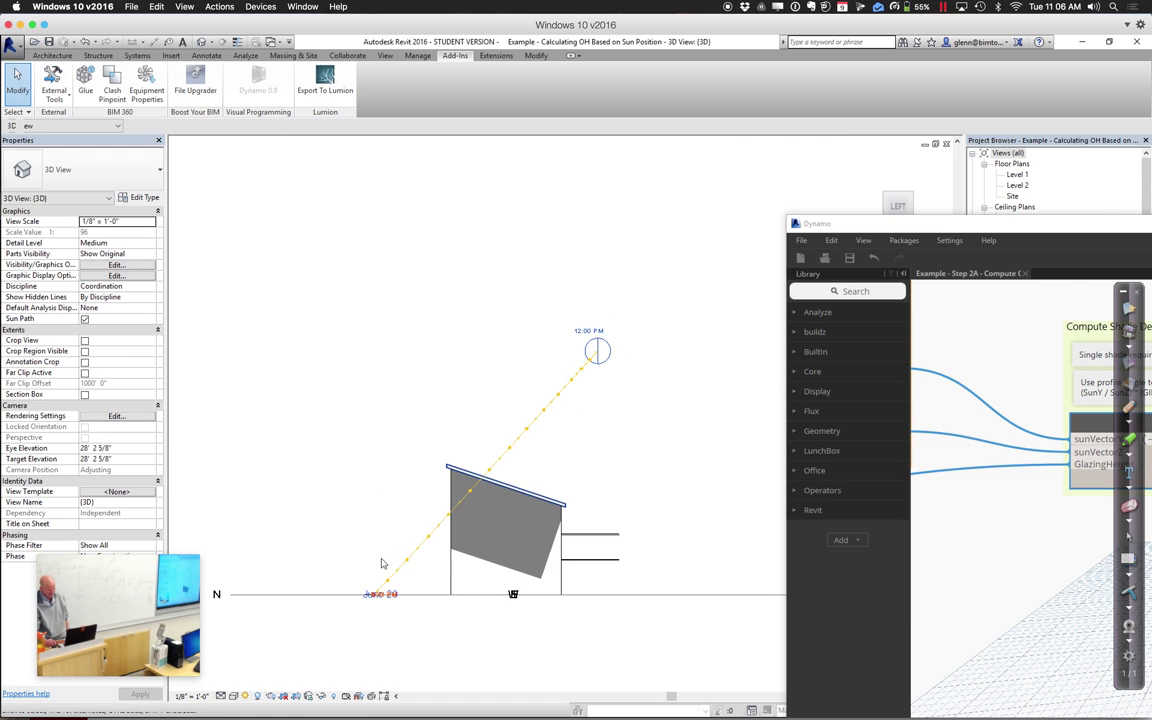
scroll(378, 568, up, 2)
click(363, 606)
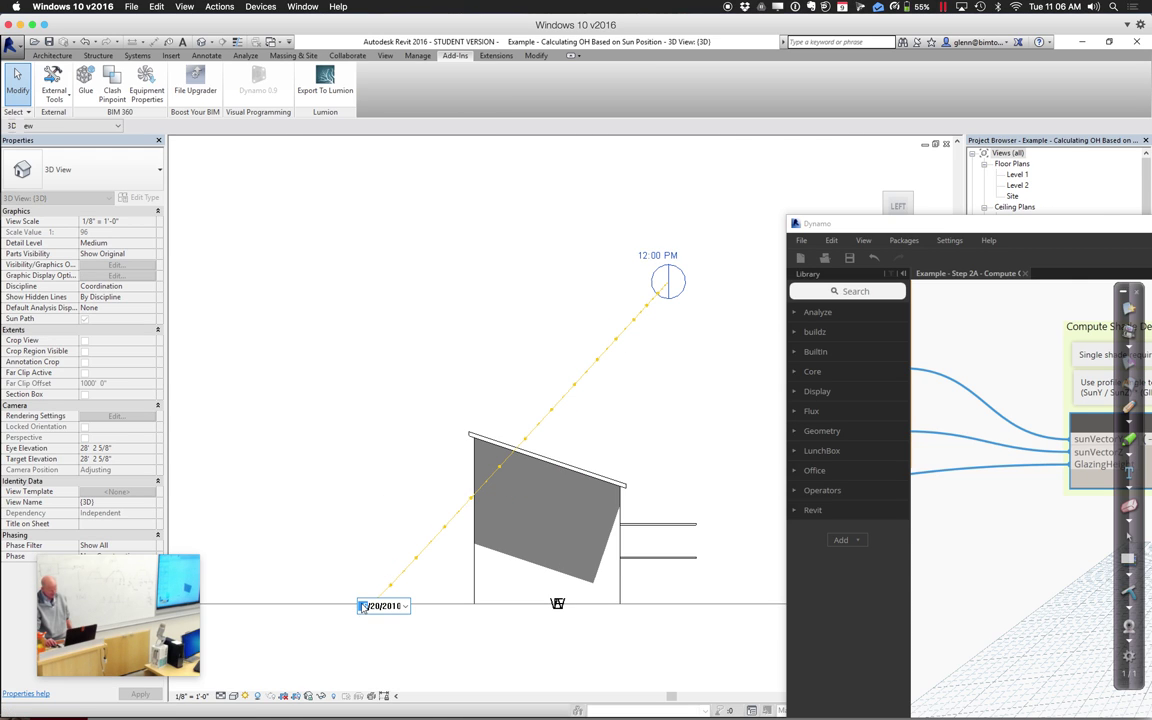
key(Return)
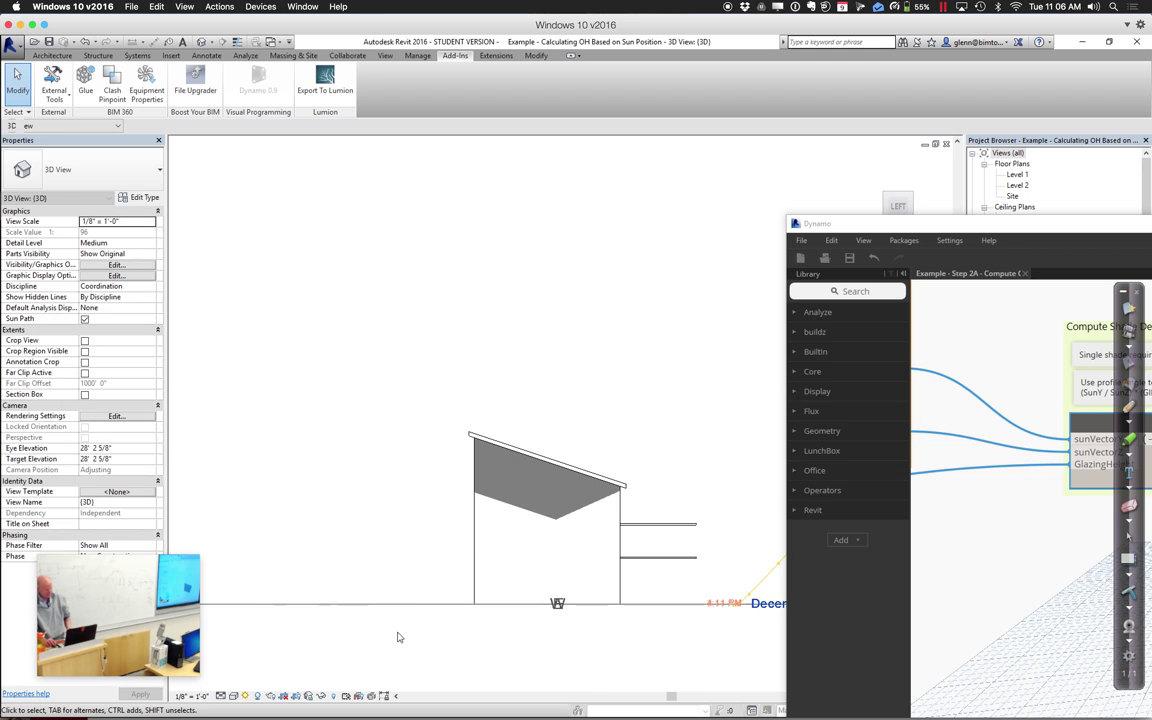
Move the graph window clear of the 3D view and shift the sun along its path to 12:45 PM
drag(880, 232, 1096, 247)
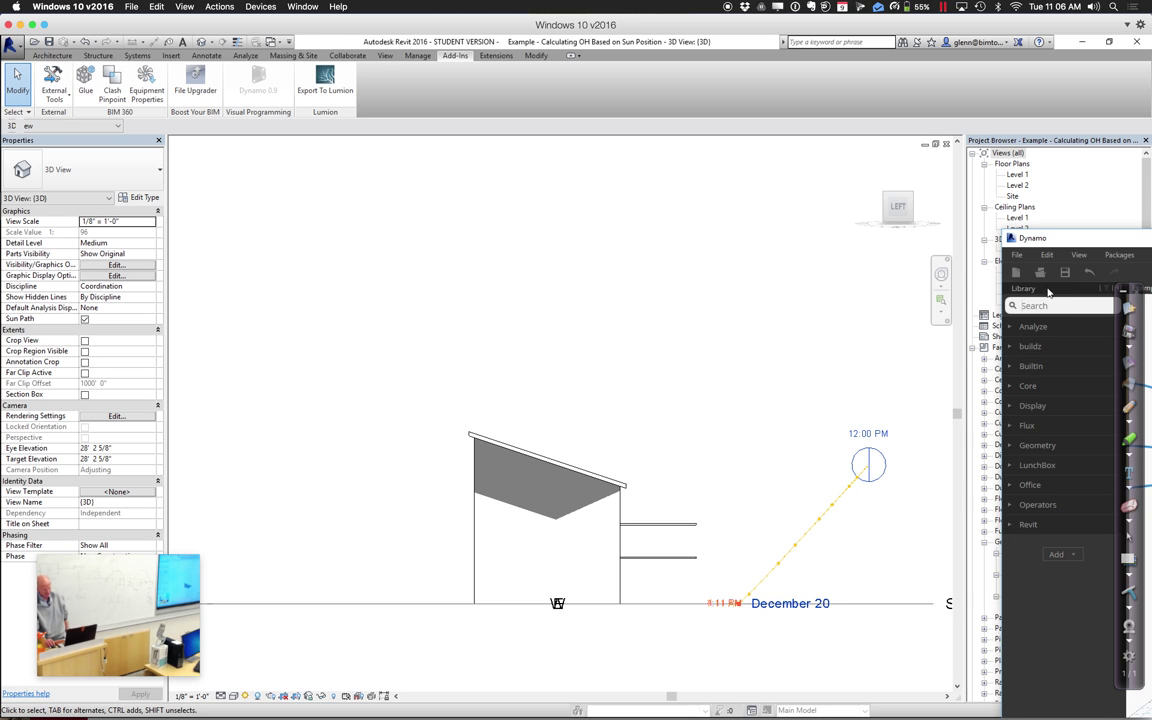
drag(1057, 245, 1043, 251)
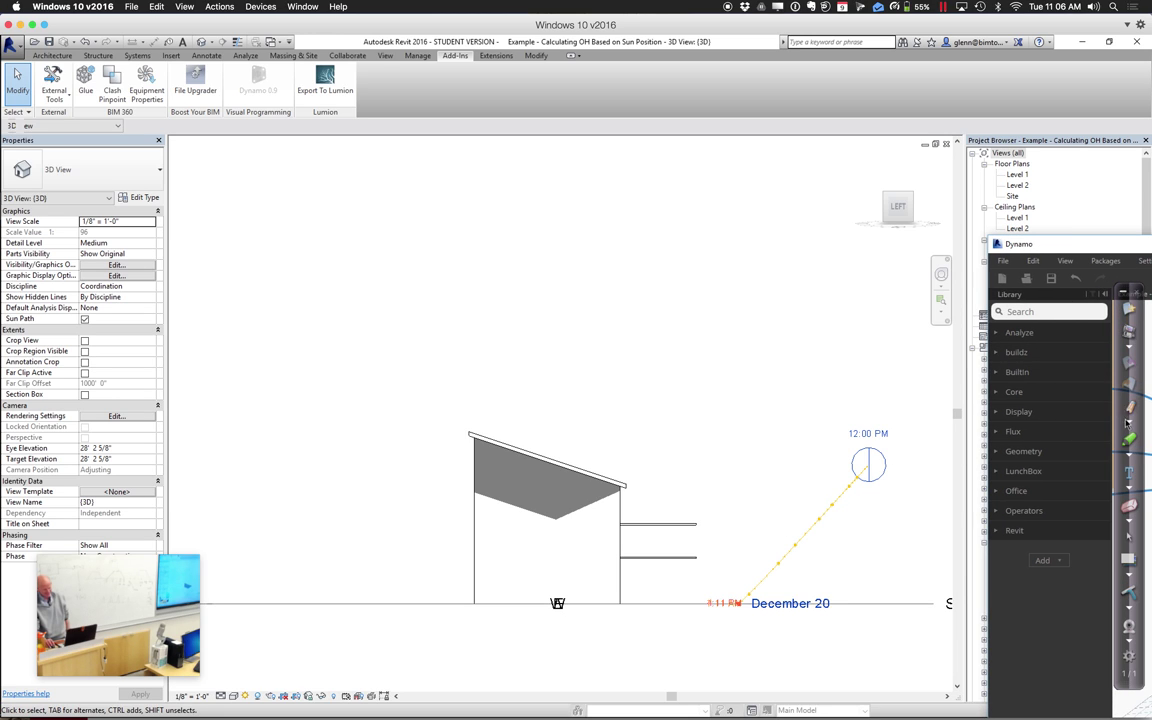
drag(868, 464, 861, 472)
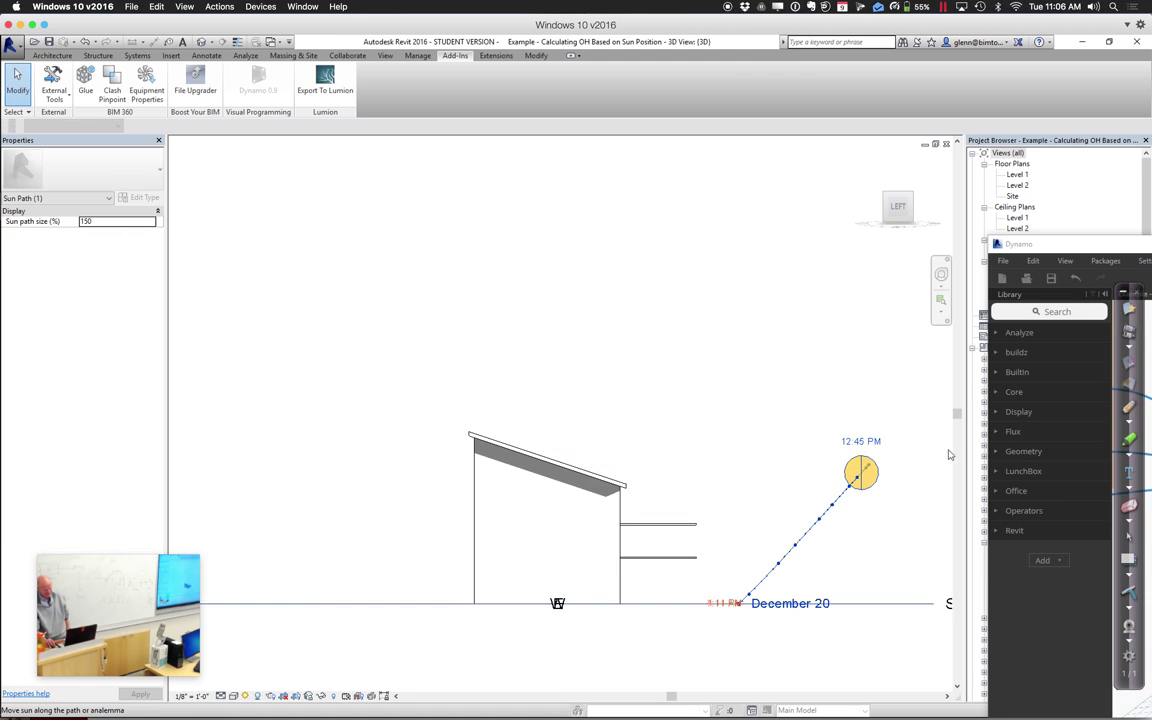
Draw two red freehand sight lines from the house's base toward the low and high sun positions, and clear them
click(1128, 414)
drag(557, 604, 866, 502)
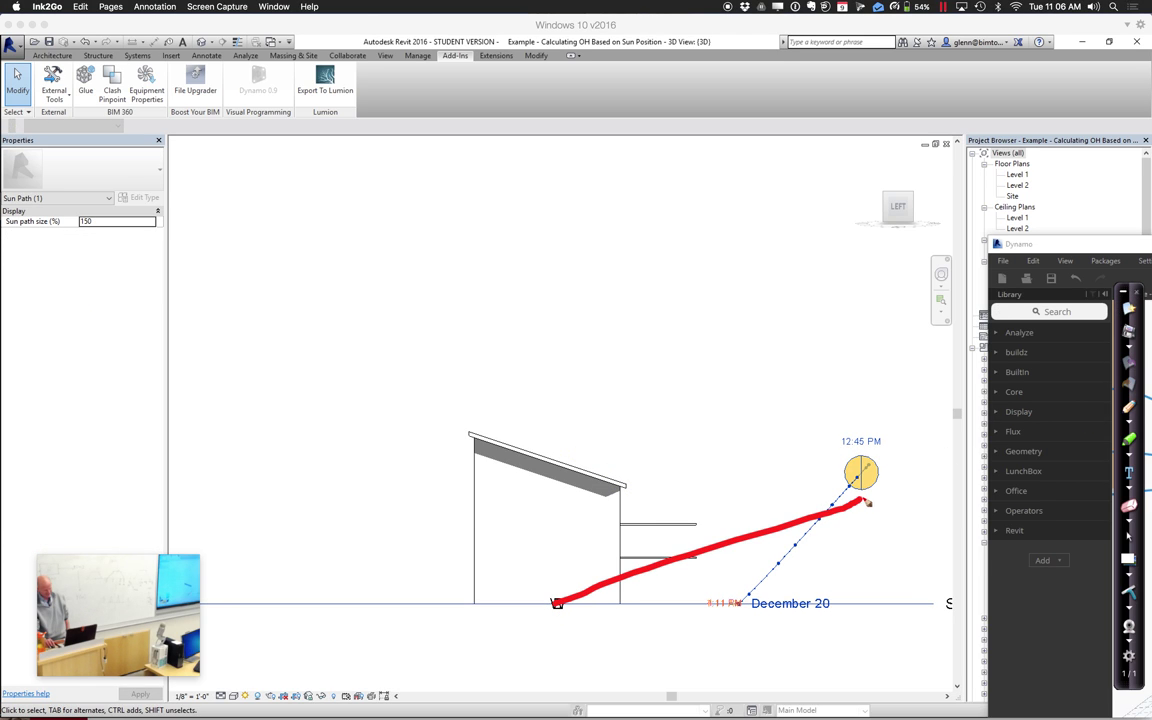
drag(557, 603, 668, 226)
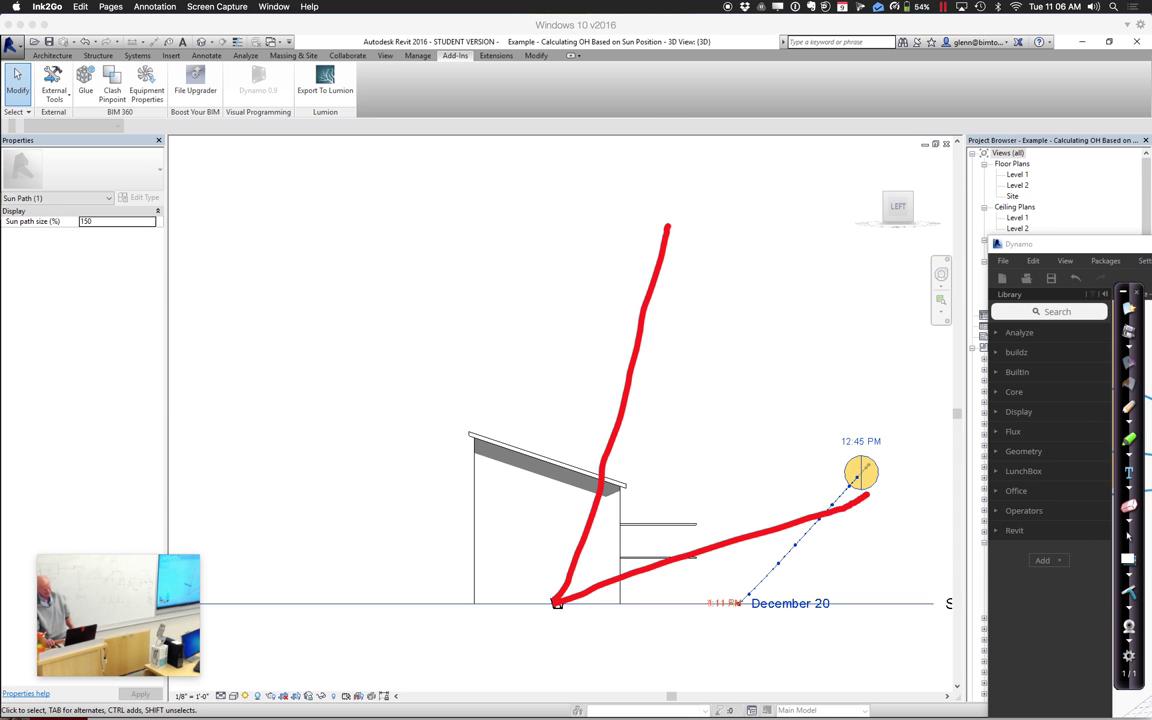
click(1131, 593)
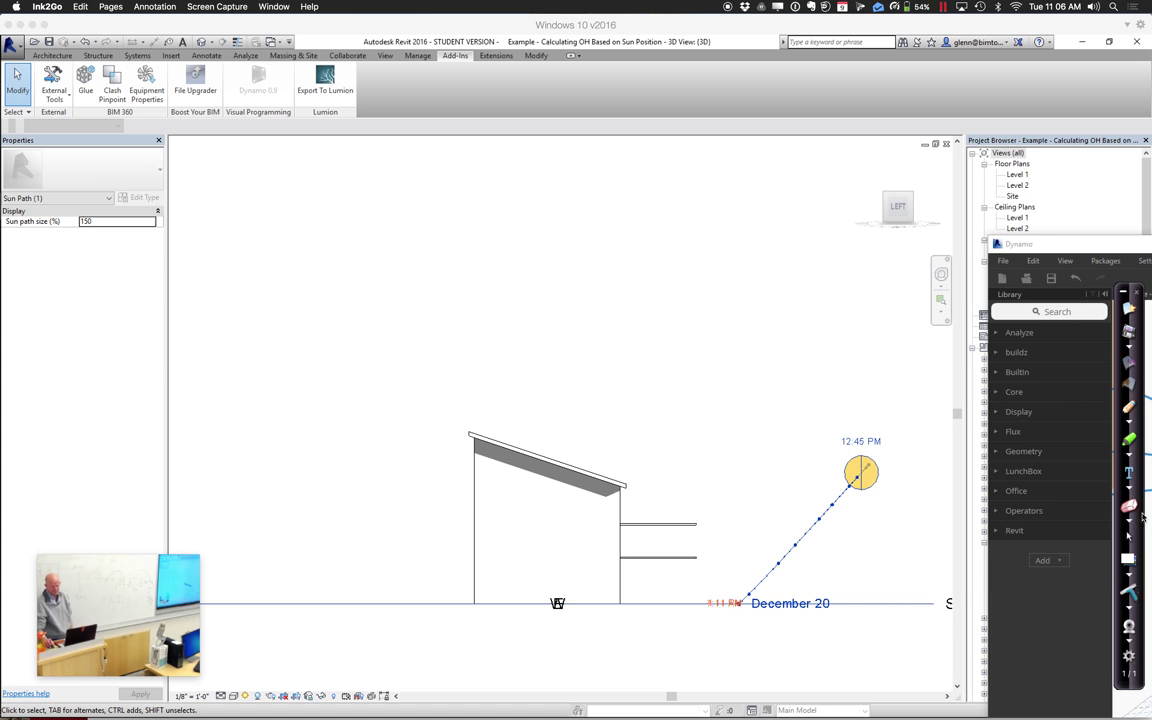
Return the 3D view to isometric with the sun path date set to 6/20/2016, and bring the graph window back over the model
click(912, 199)
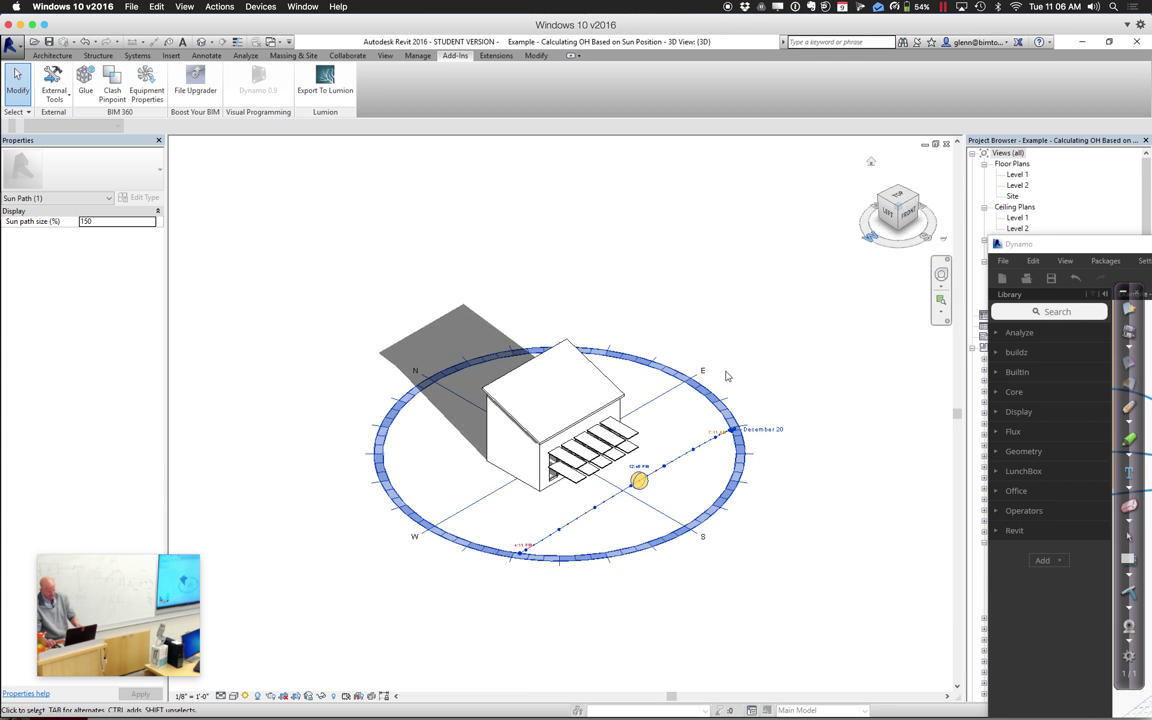
scroll(739, 428, up, 2)
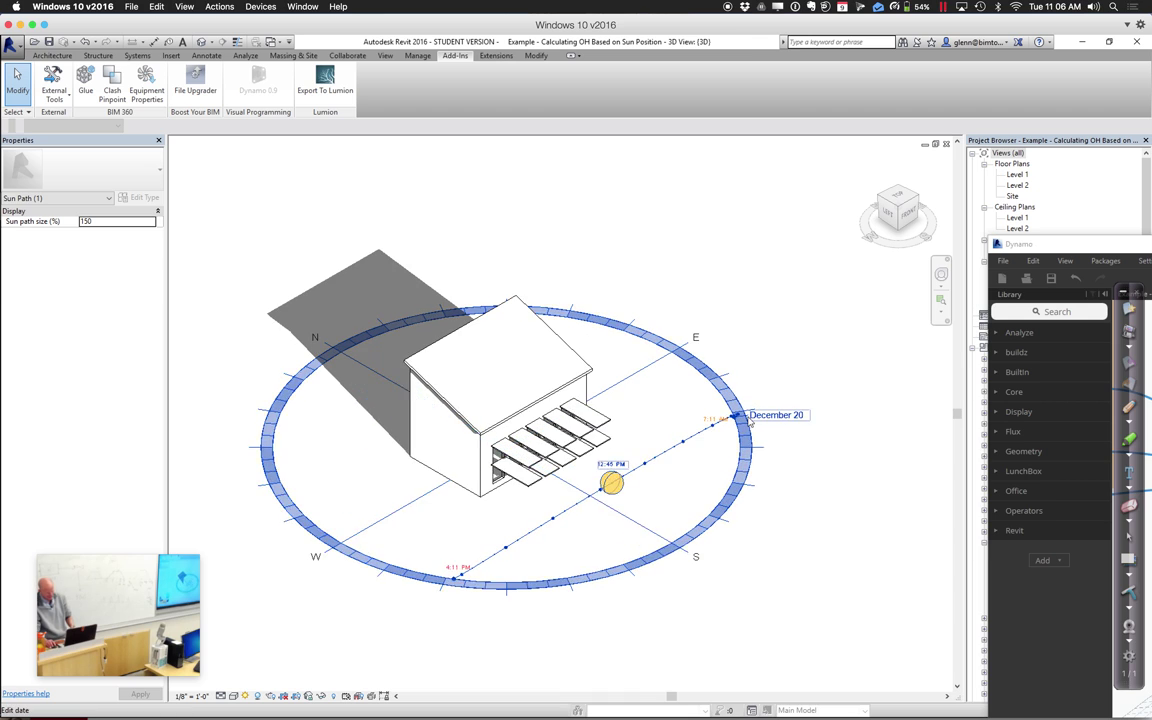
click(757, 418)
text(6/20/2016)
key(Return)
drag(1036, 245, 170, 149)
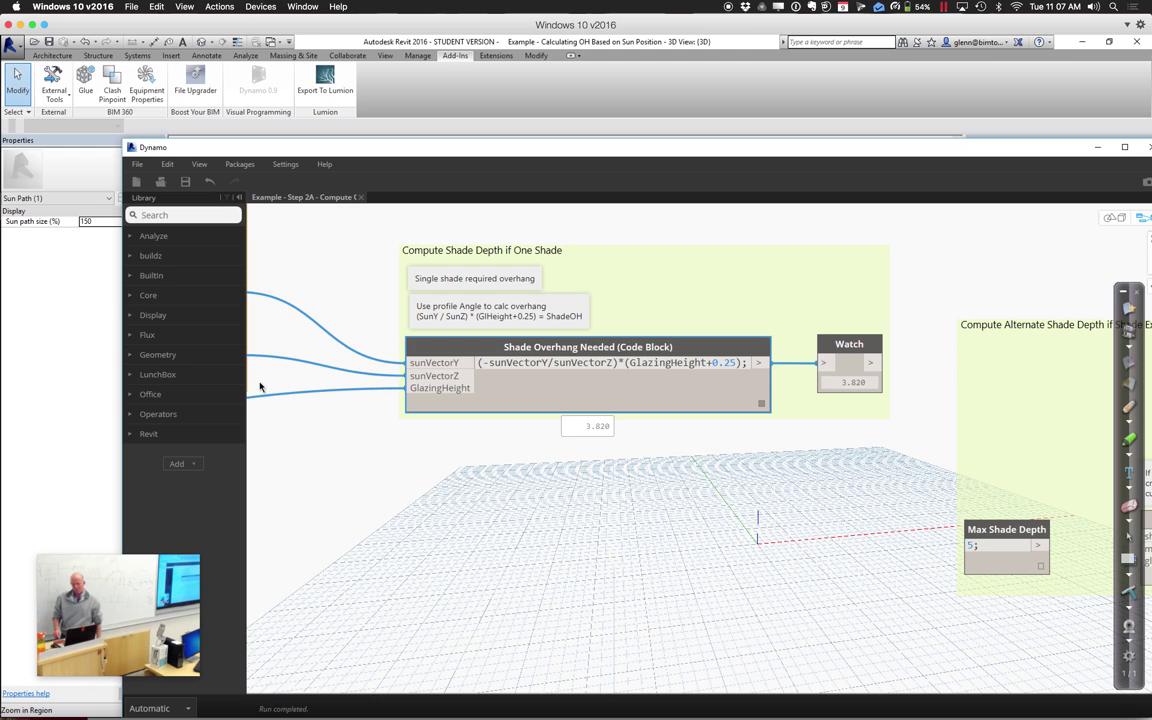
Connect the overhang Watch node's output to the shadeOverhangNeeded input of the alternate shade depth code block
middle_drag(836, 481, 436, 416)
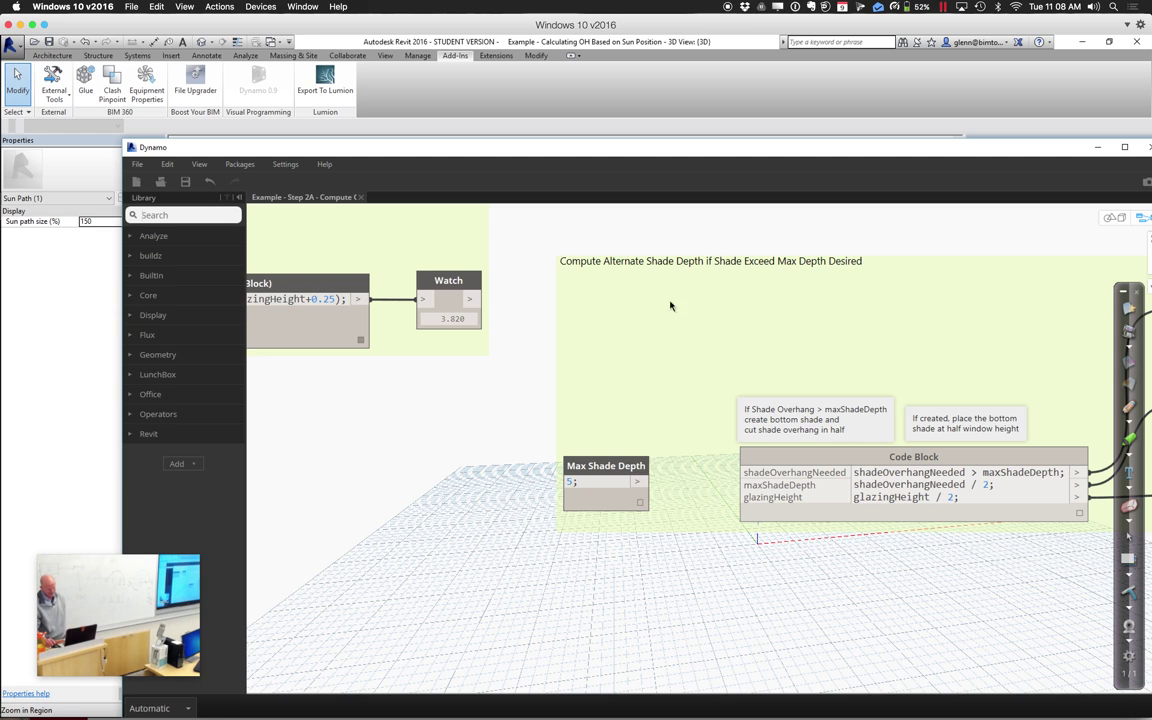
drag(469, 299, 742, 472)
middle_drag(711, 516, 551, 501)
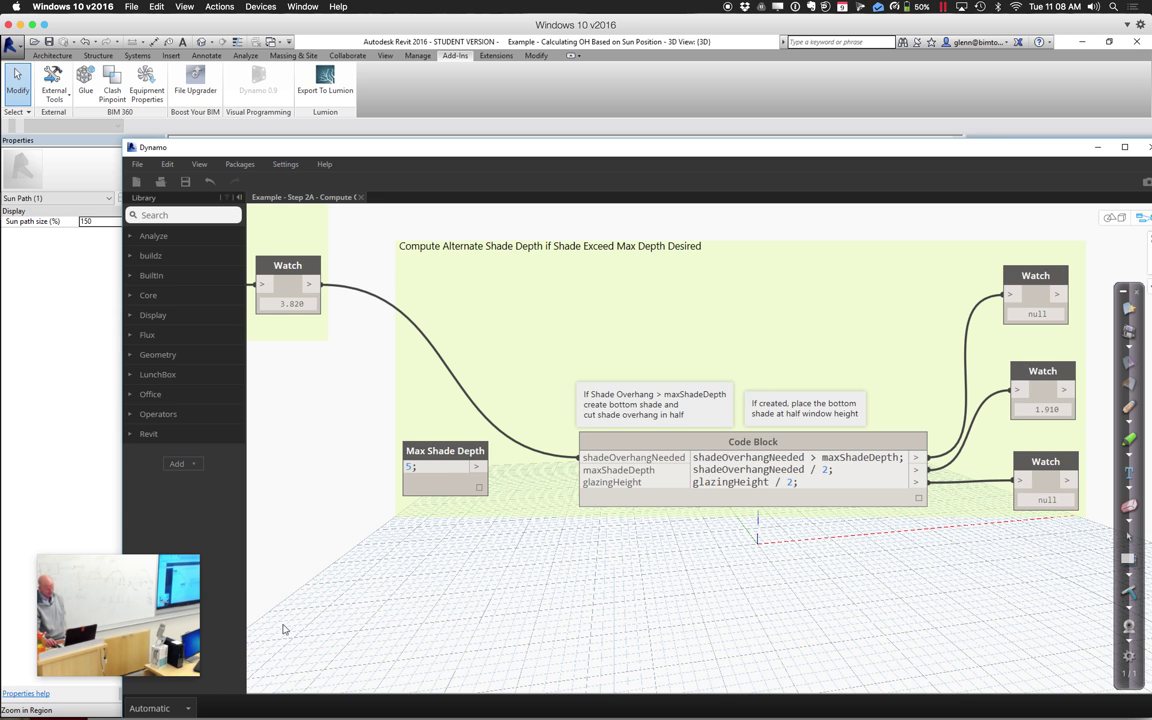
Feed the shadeOverhangNeeded input directly from the Shade Overhang Needed code block's output instead of the Watch node
middle_drag(283, 629, 364, 651)
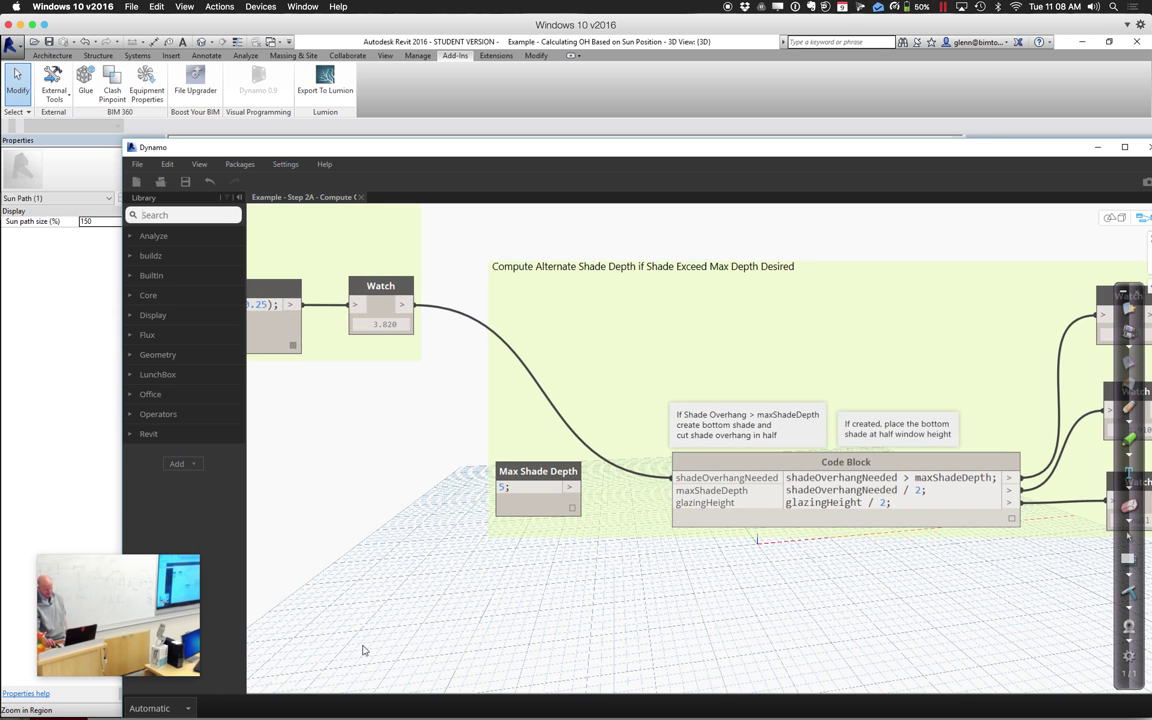
middle_drag(346, 444, 360, 442)
drag(308, 302, 690, 478)
middle_drag(789, 585, 707, 591)
Switch the graph's run mode to Manual and run it once
click(848, 481)
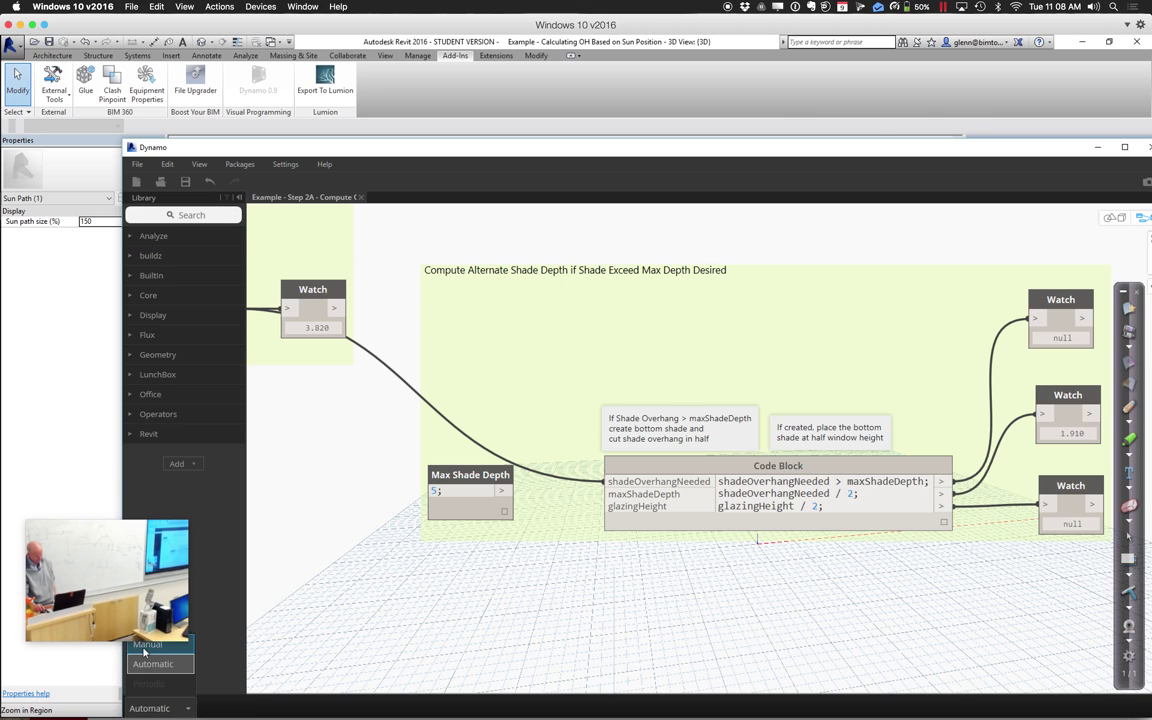
click(145, 646)
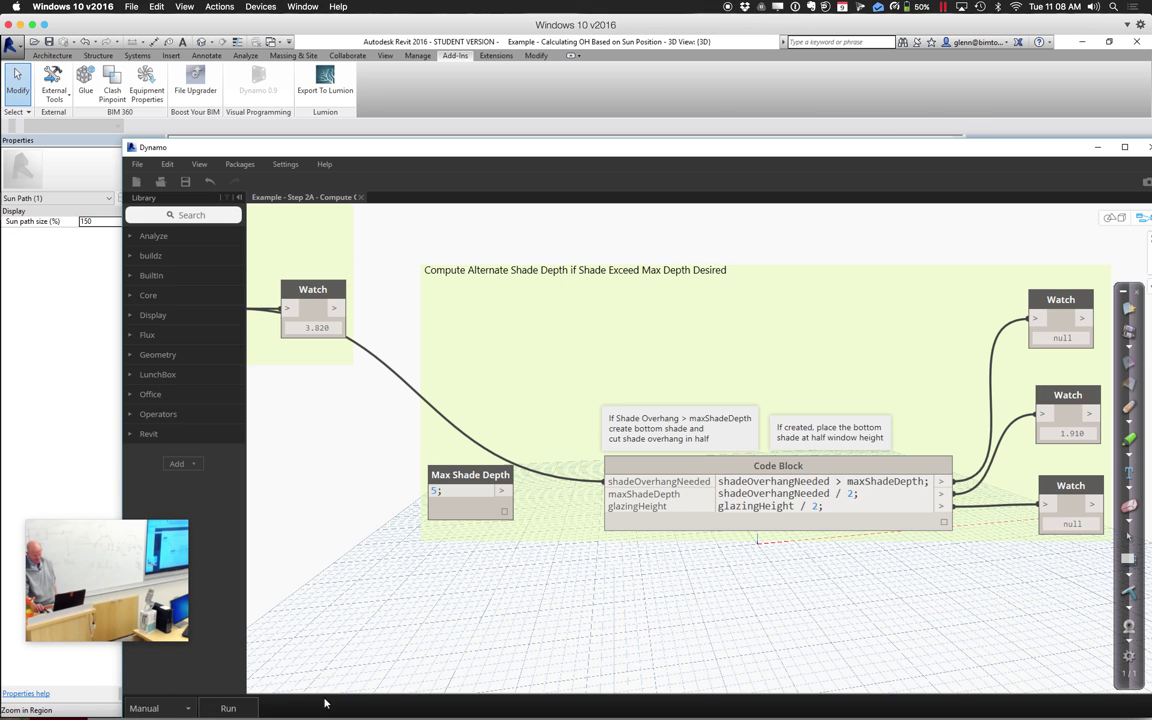
click(252, 708)
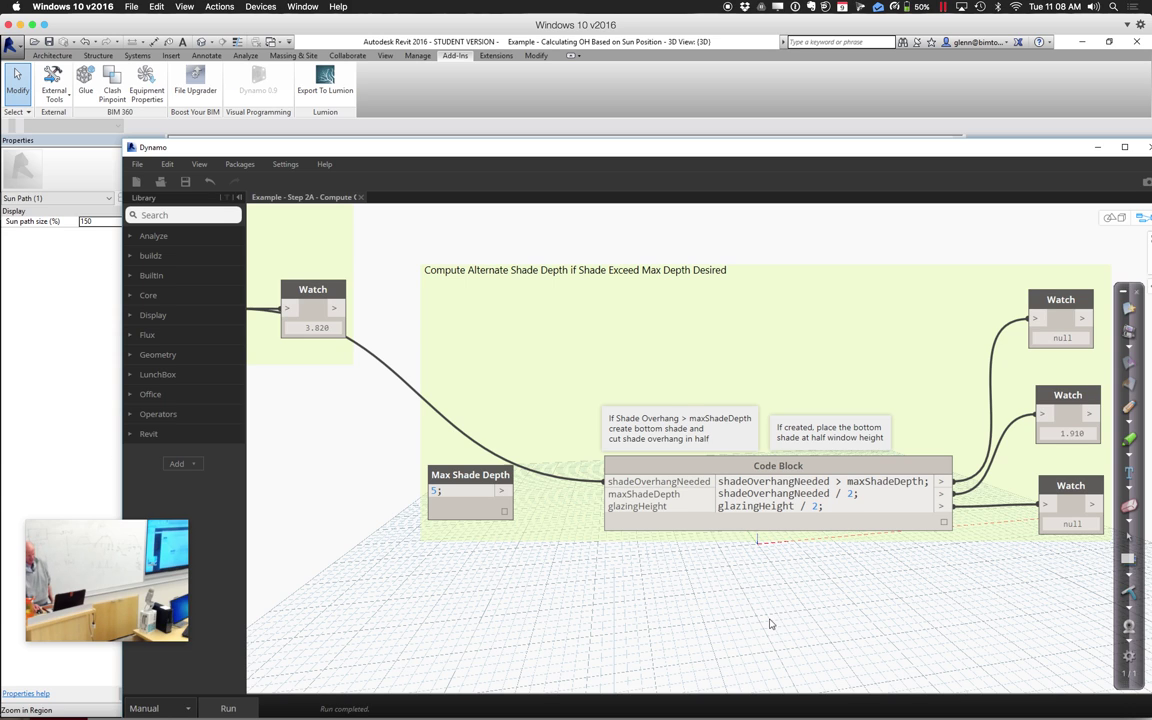
Connect Max Shade Depth to the code block's maxShadeDepth input and set the run mode to Automatic
middle_drag(895, 597, 853, 611)
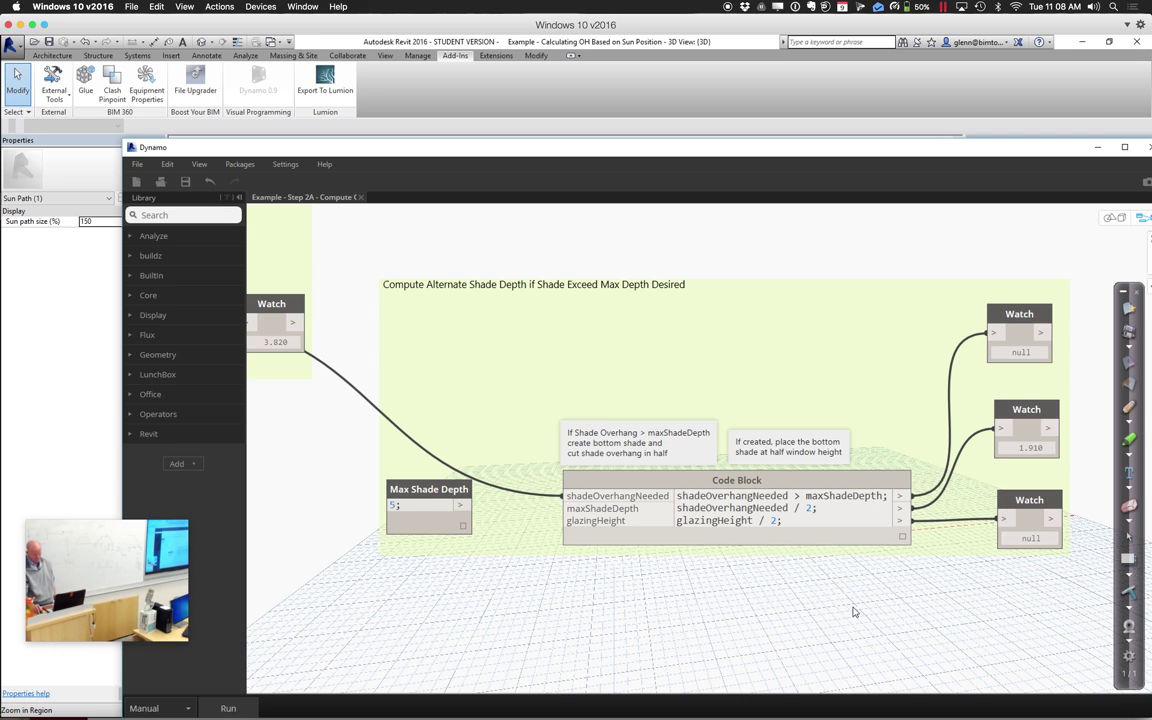
drag(462, 505, 571, 512)
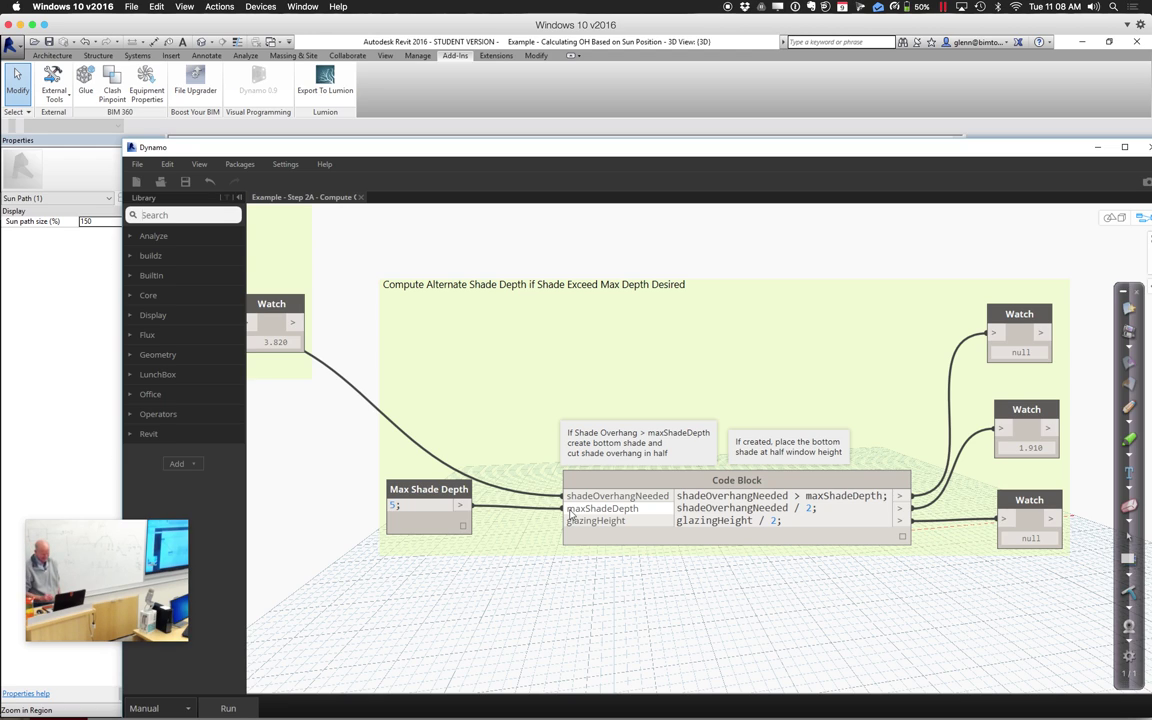
click(170, 708)
click(171, 667)
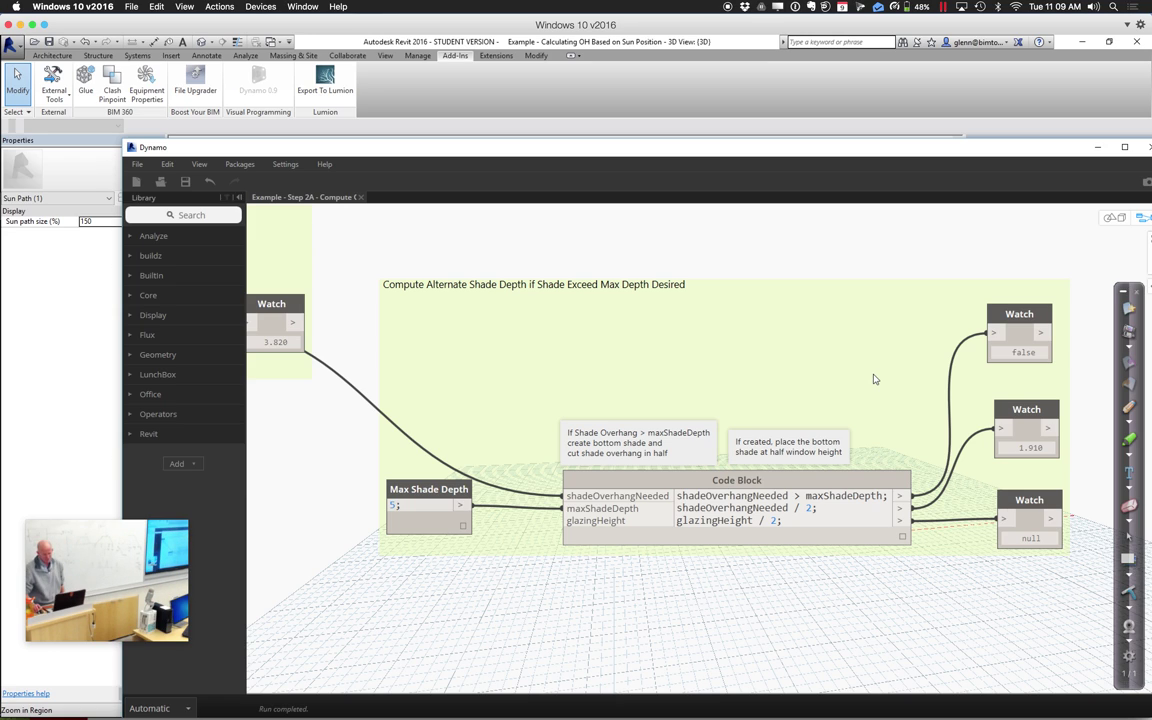
Connect the Glazing Height slider's output to the glazingHeight input of the alternate shade depth code block
scroll(466, 635, up, 2)
scroll(468, 632, down, 5)
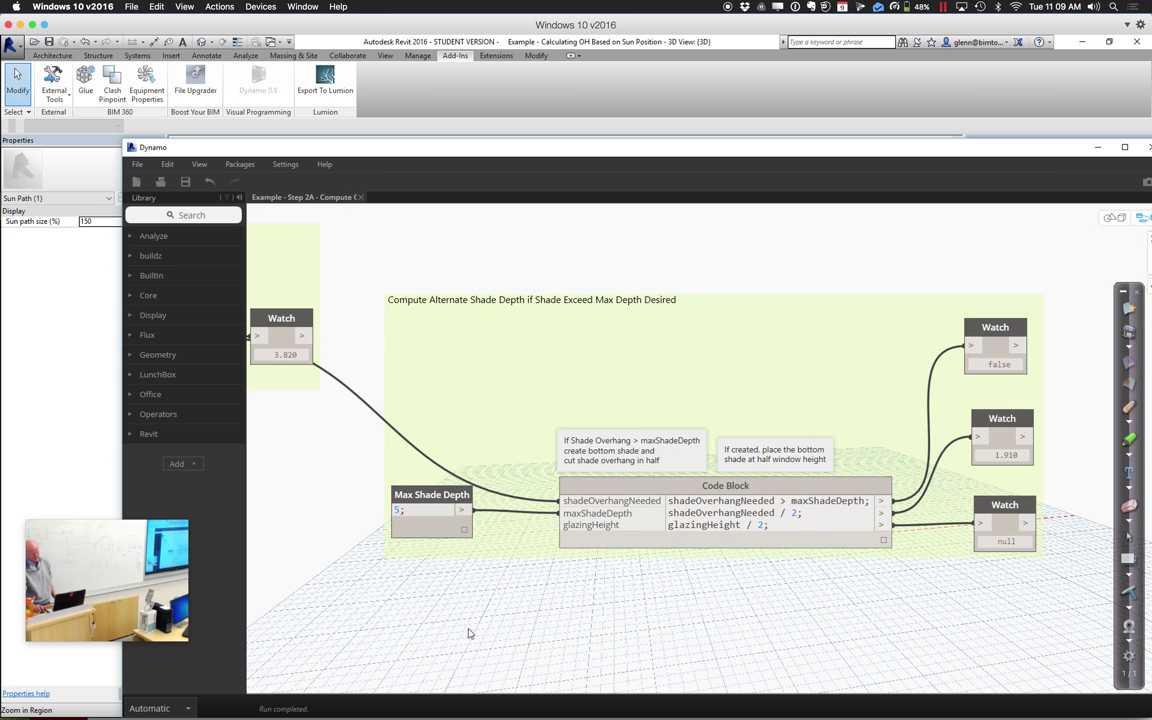
scroll(575, 580, left, 8)
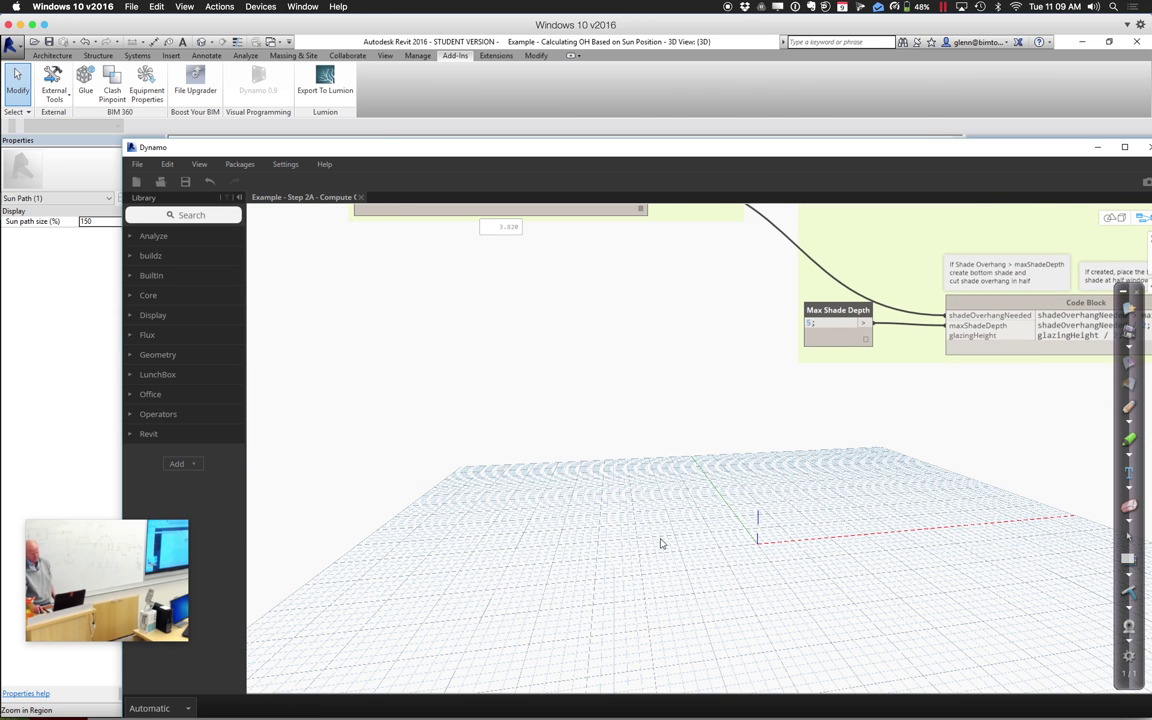
scroll(658, 540, down, 2)
scroll(656, 541, left, 6)
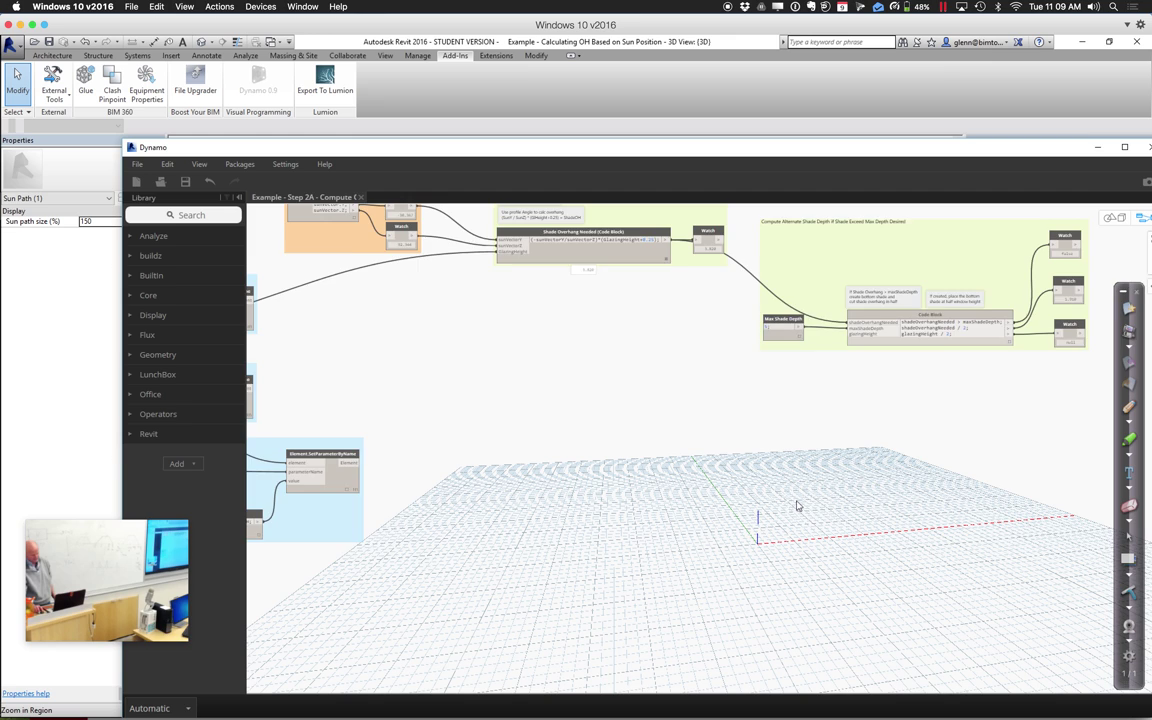
scroll(573, 435, left, 5)
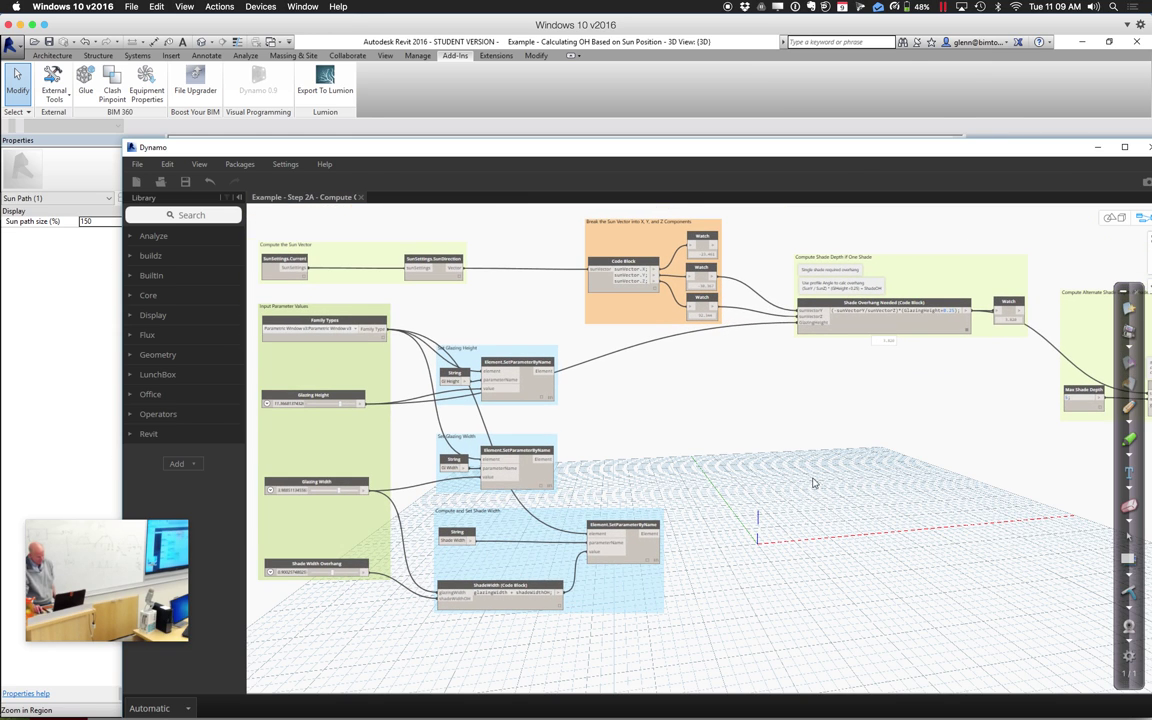
click(364, 403)
middle_drag(940, 491, 738, 522)
click(948, 432)
middle_drag(972, 481, 677, 534)
scroll(677, 534, up, 5)
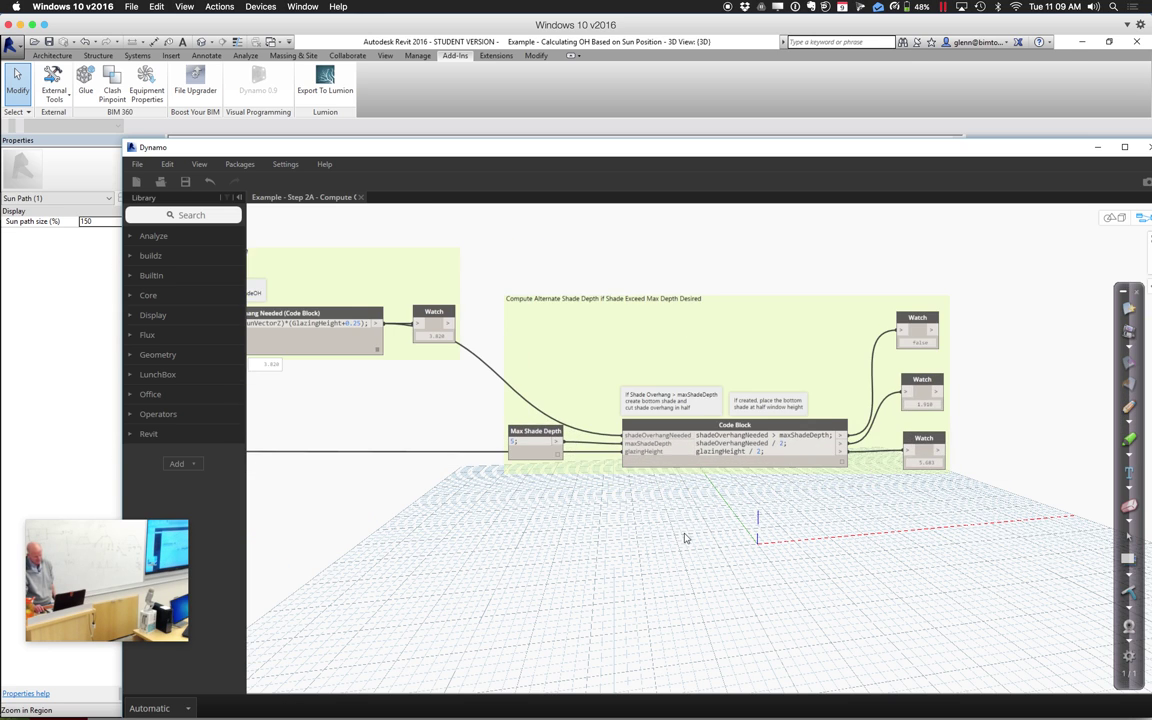
middle_drag(672, 579, 697, 612)
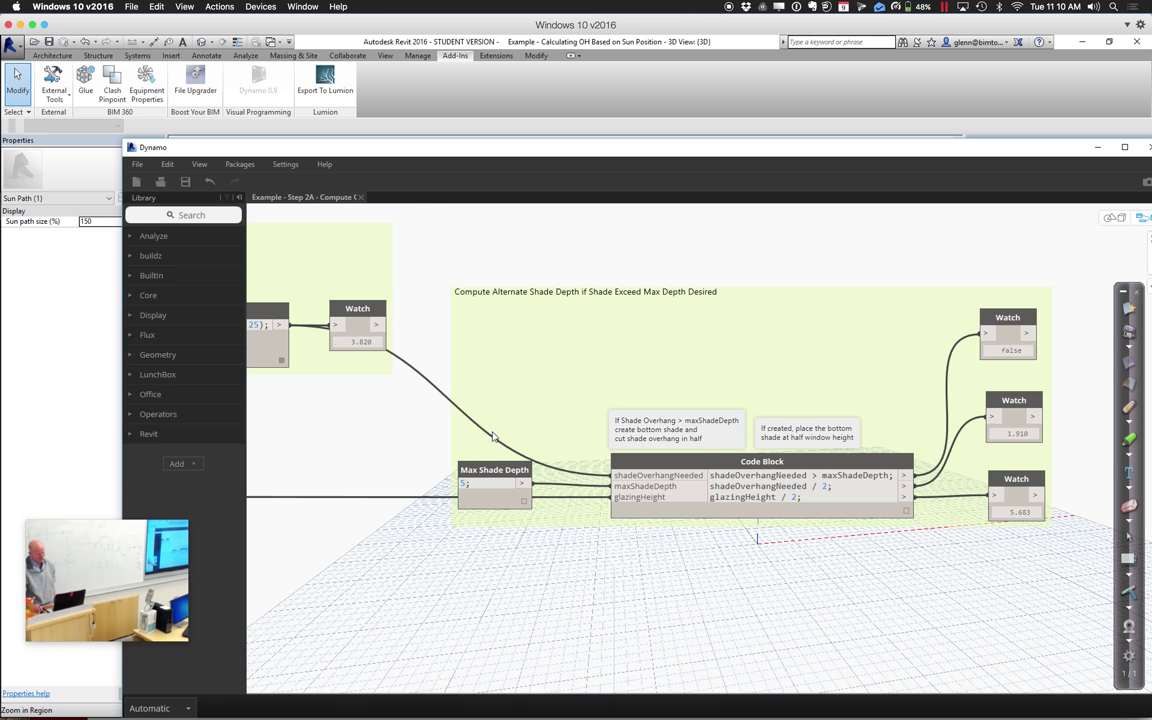
Uncover the 3D view, shift the sun path to a date past July 30, and bring the graph window back over the model
drag(346, 154, 891, 187)
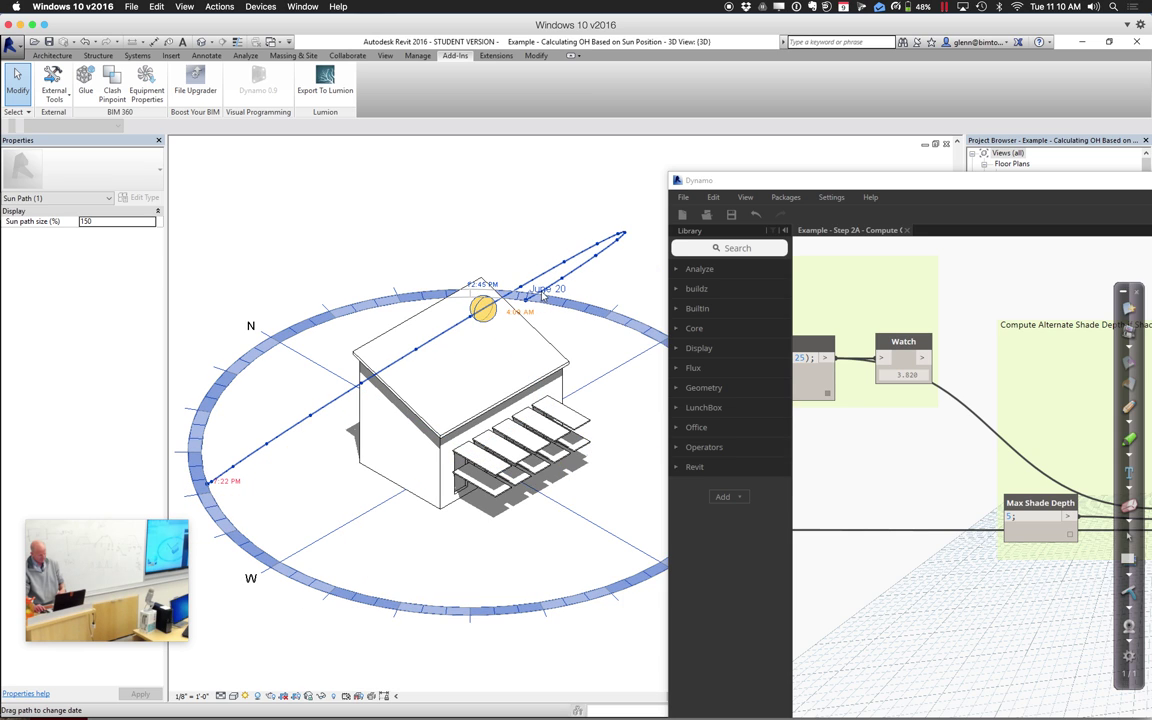
drag(534, 291, 556, 293)
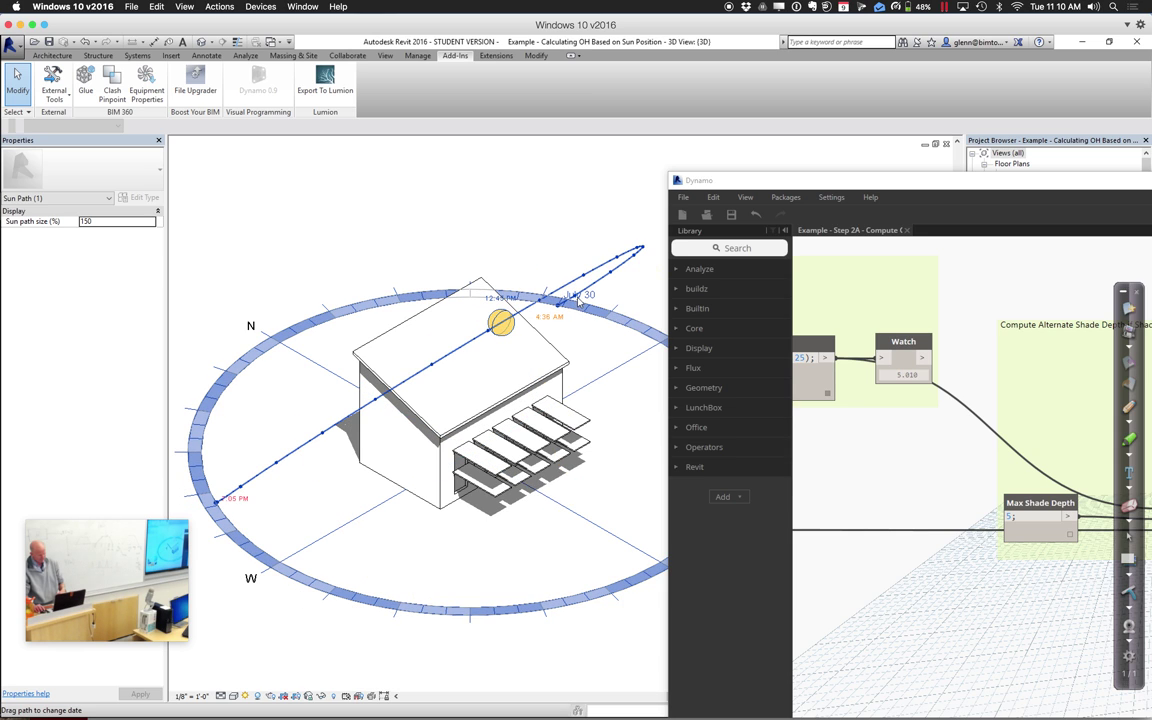
drag(578, 300, 657, 387)
mouse_move(733, 188)
mouse_down()
mouse_move(857, 206)
mouse_move(412, 131)
mouse_move(168, 113)
mouse_up()
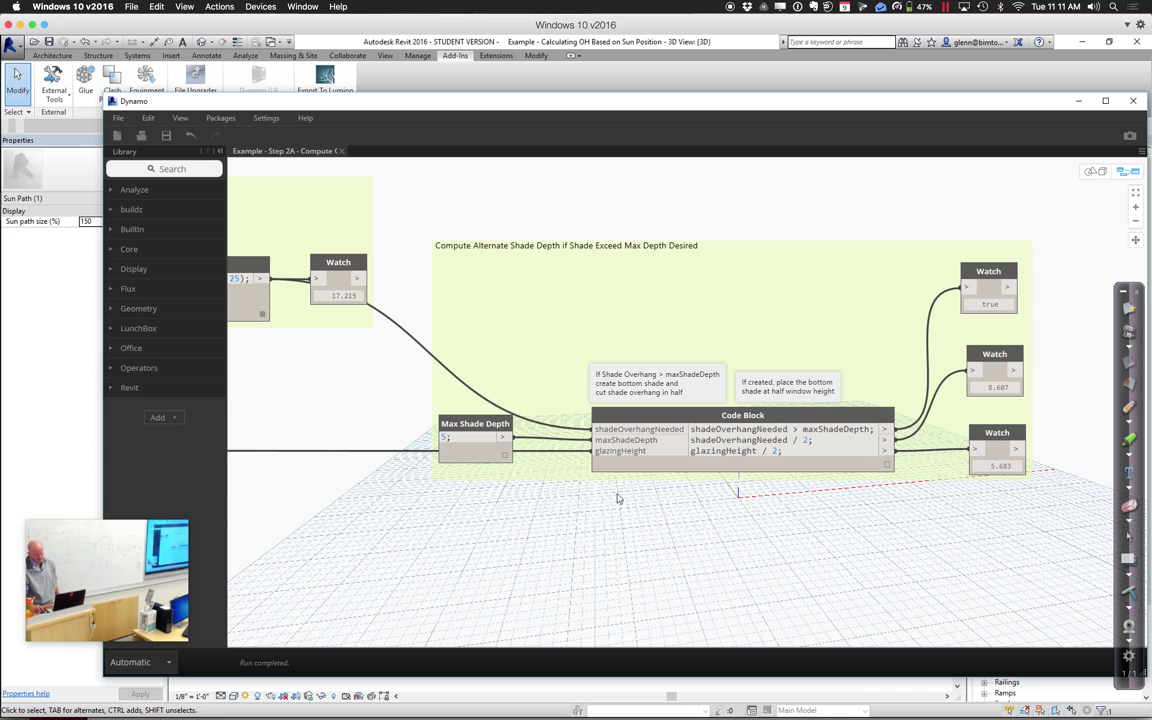
Open the Example - Step 3A - Set Overhang definition, discarding the unsaved changes to the Step 2A graph
scroll(598, 577, down, 2)
scroll(598, 577, down, 4)
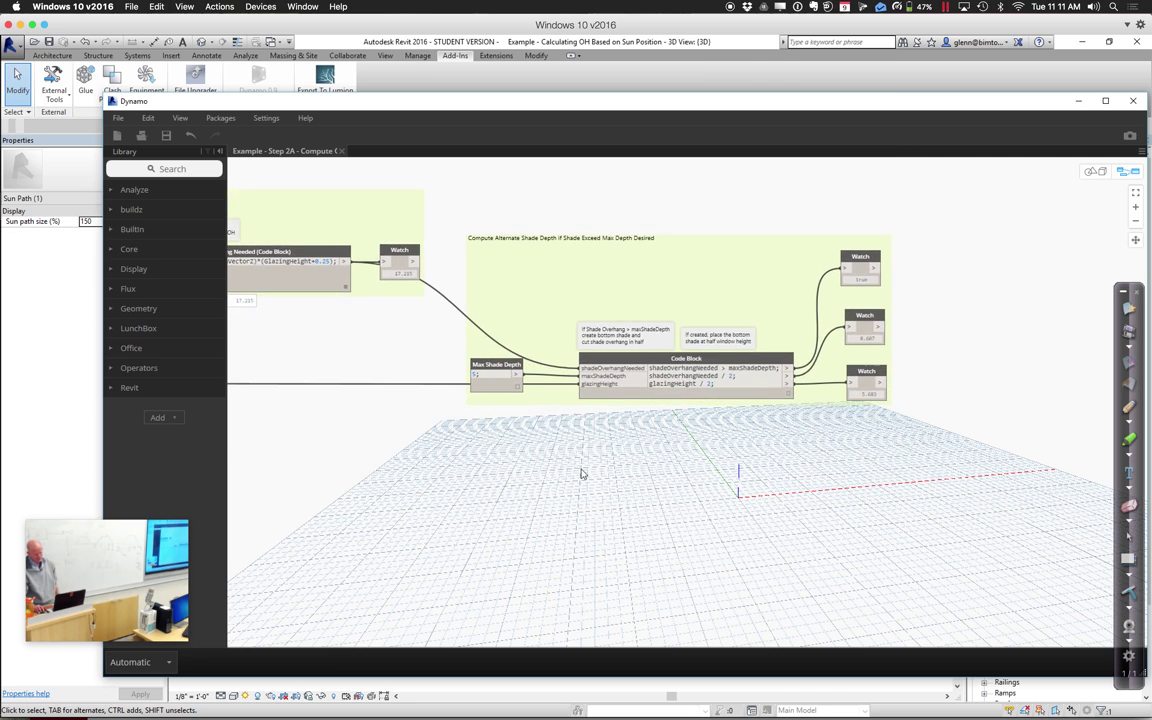
middle_drag(591, 452, 629, 387)
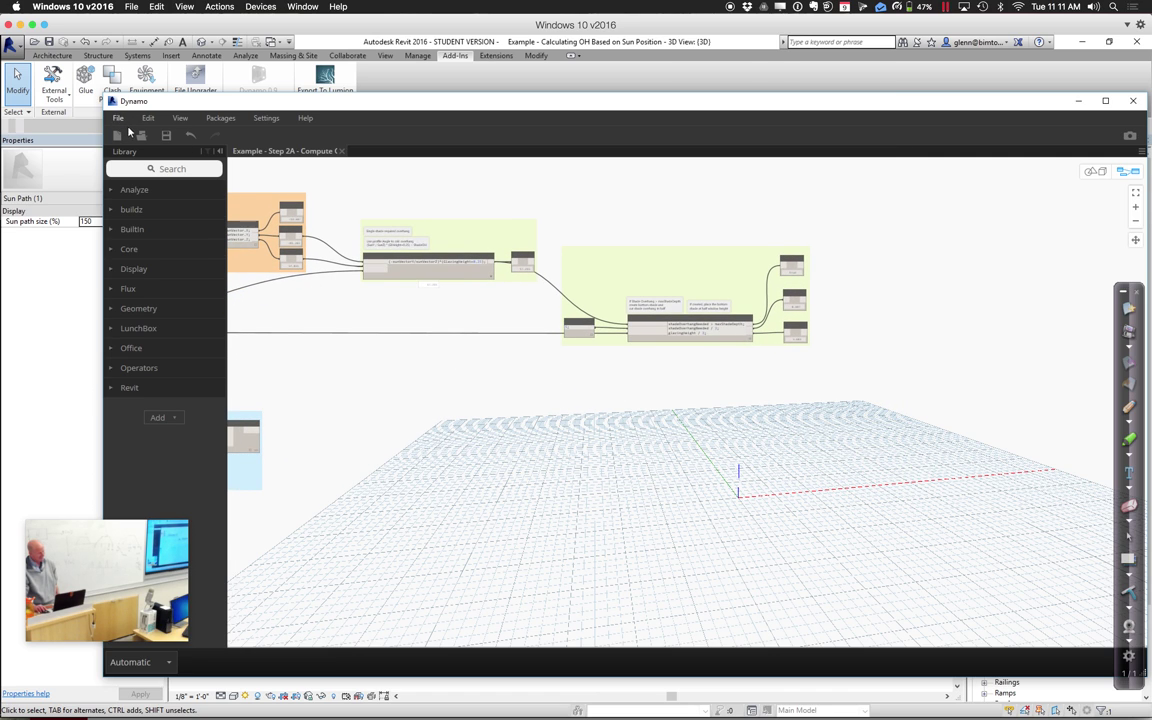
click(141, 136)
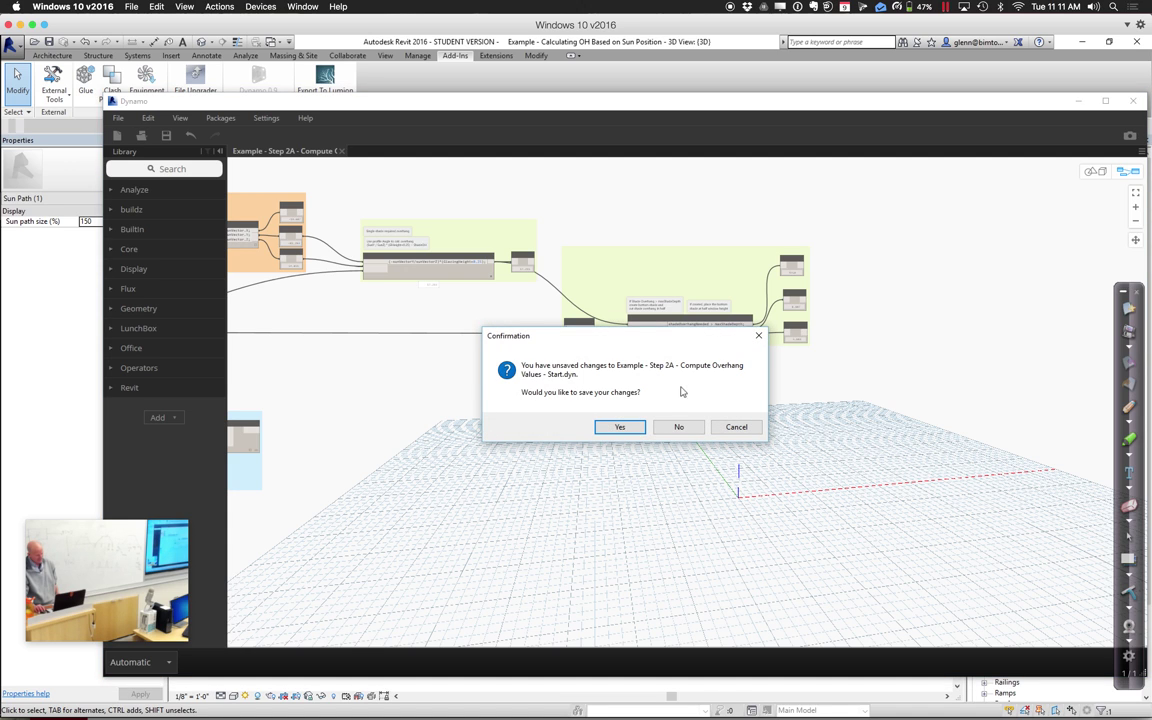
click(672, 429)
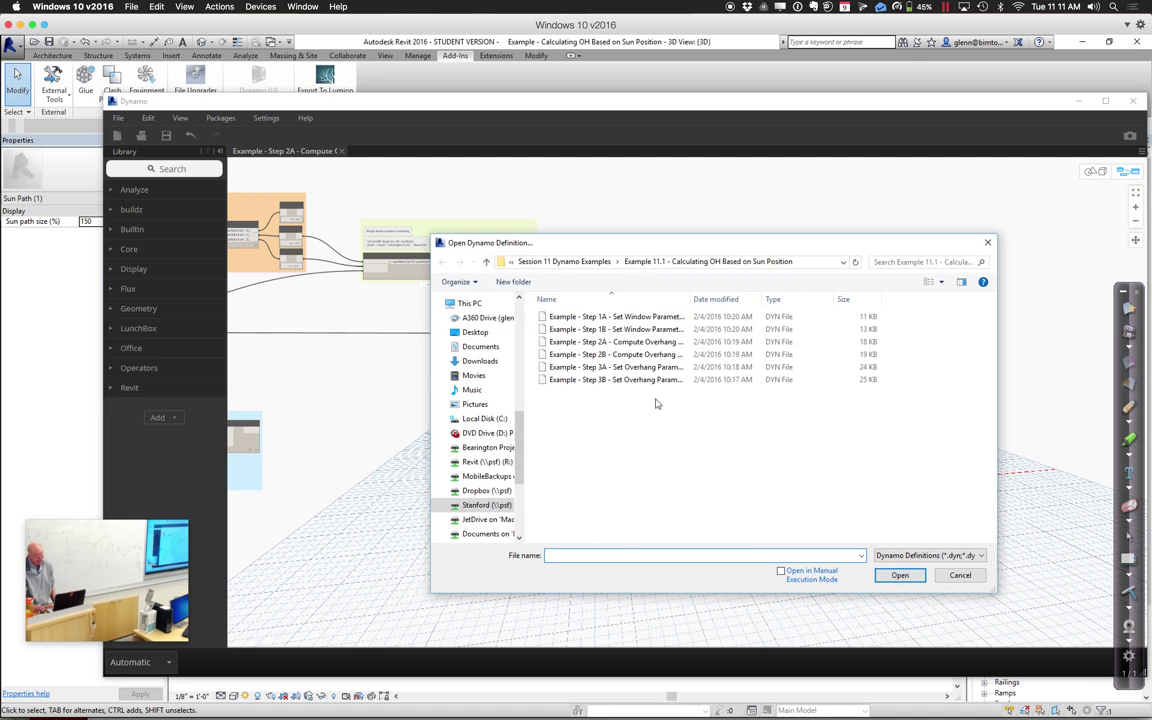
double_click(617, 369)
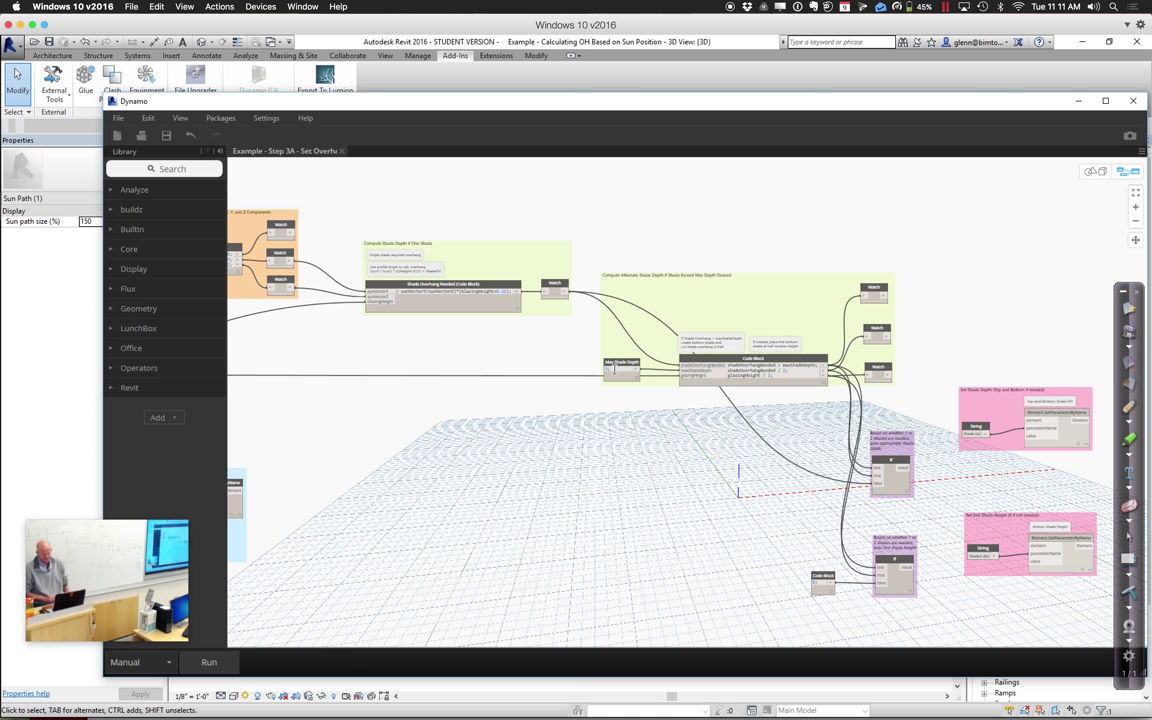
Review the two If nodes and the shade parameter groups, and set the Step 3A graph's run mode to Automatic
middle_drag(781, 493, 652, 389)
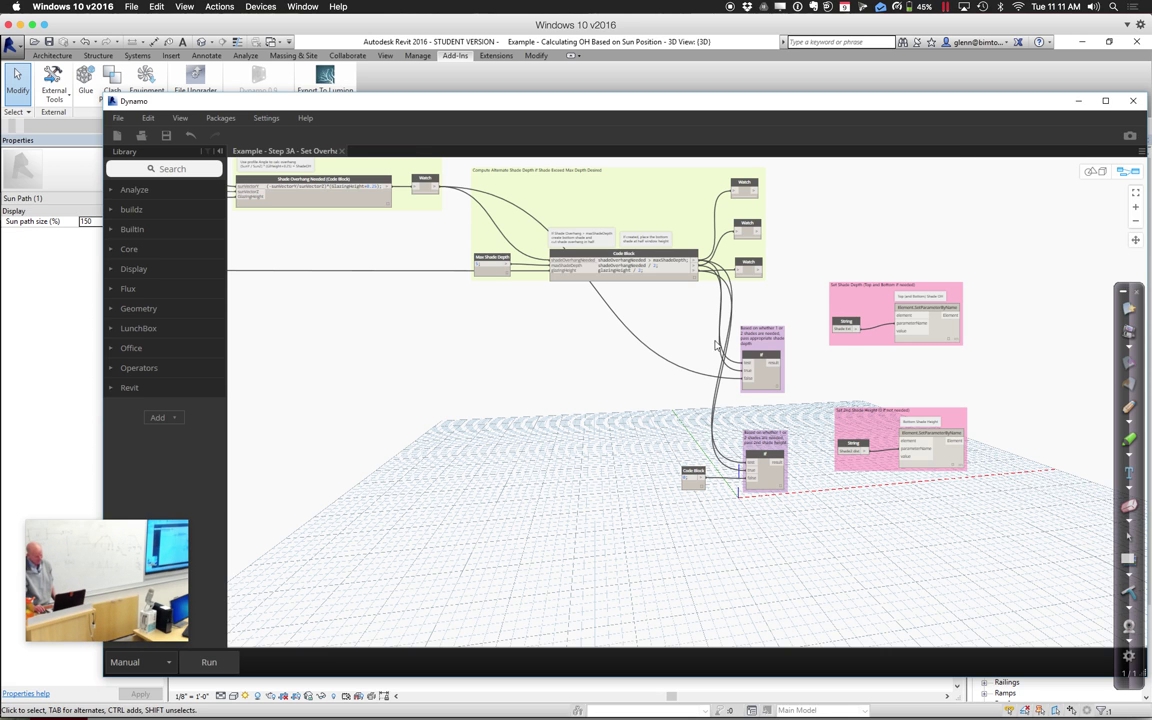
scroll(705, 355, up, 3)
scroll(668, 385, up, 3)
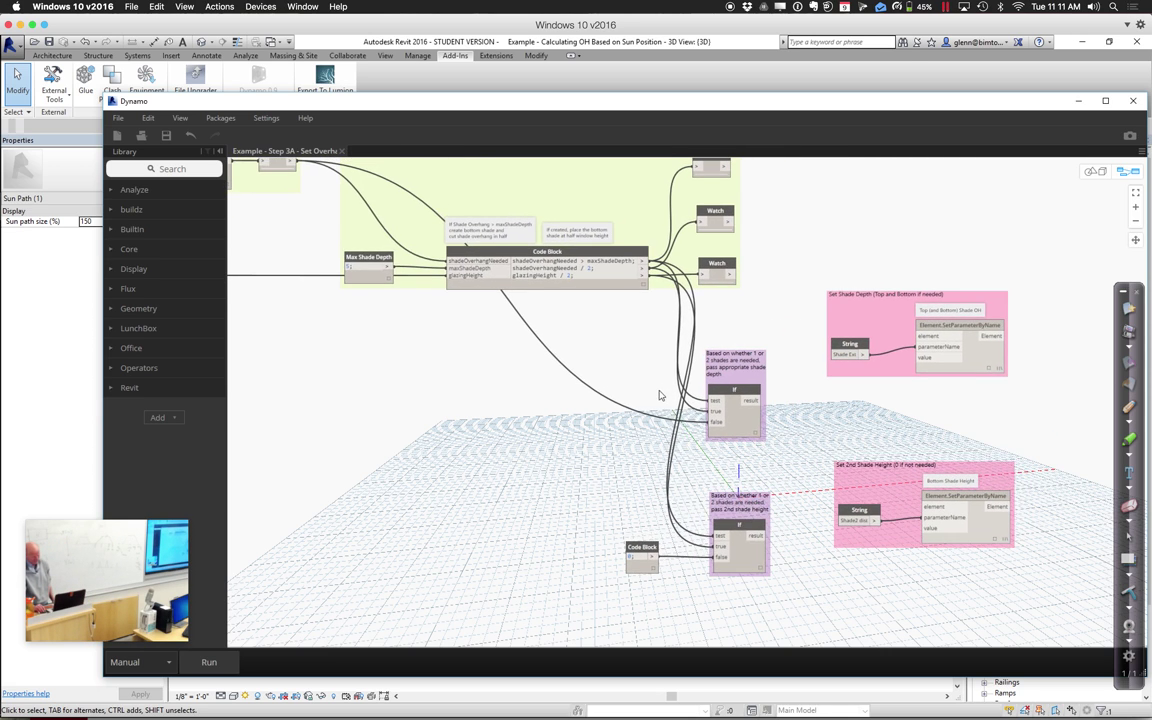
scroll(659, 381, down, 1)
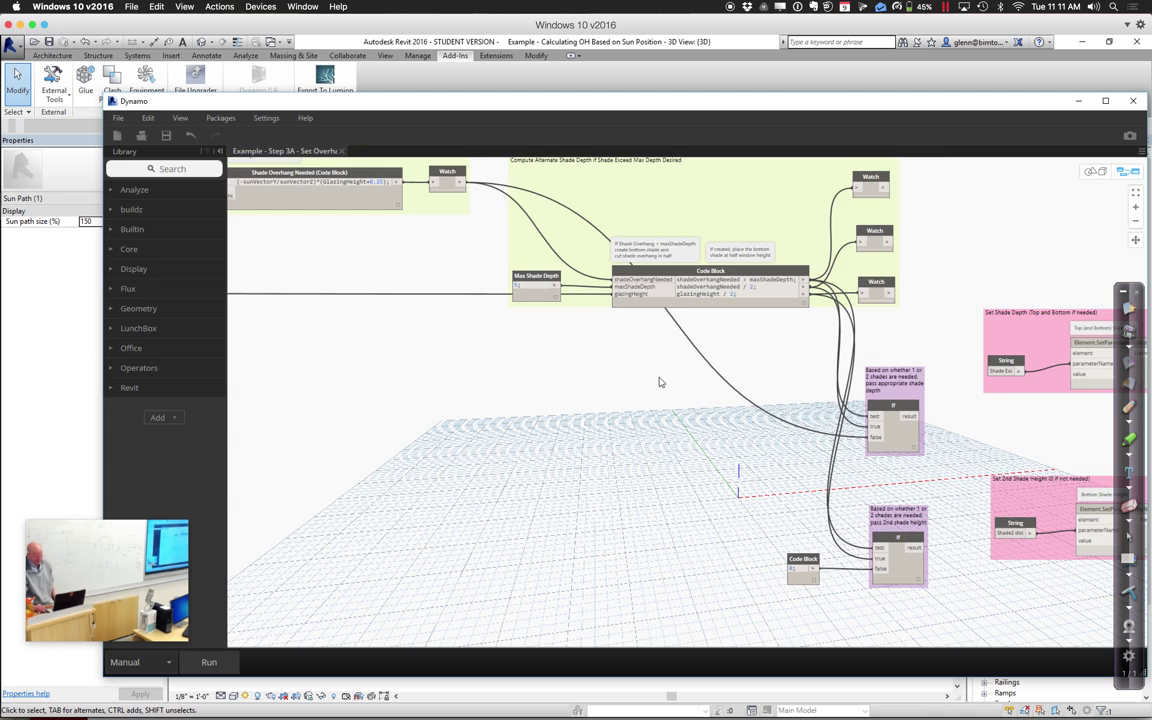
middle_drag(658, 382, 593, 391)
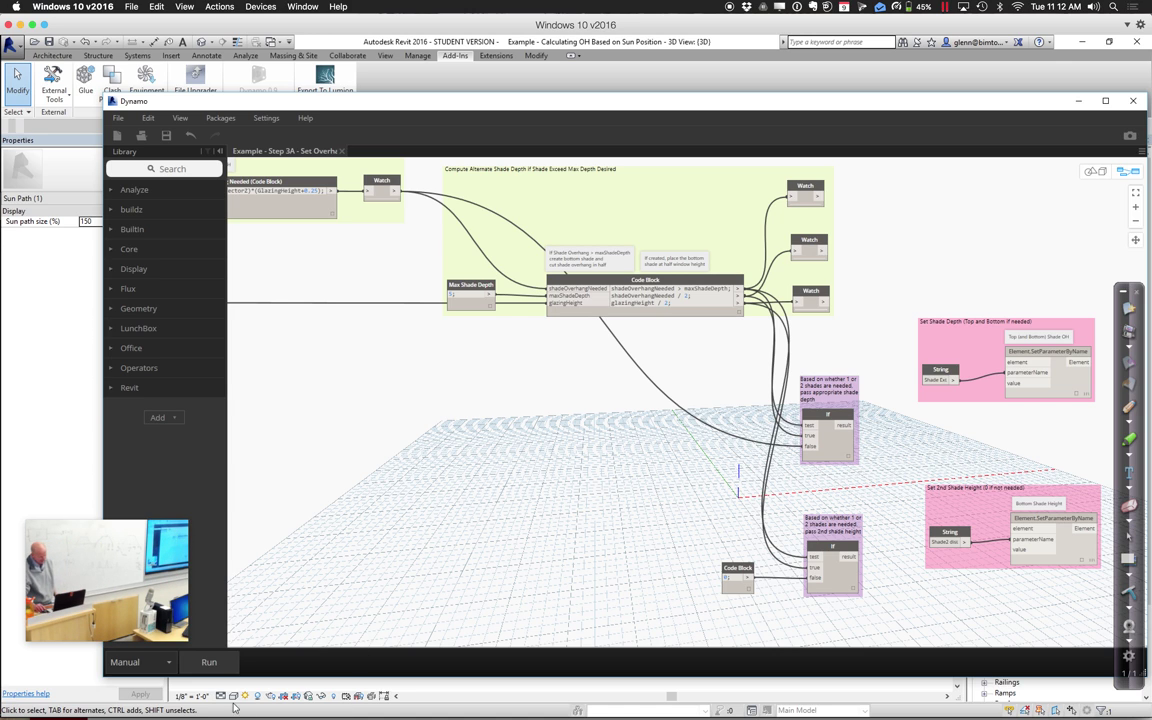
mouse_move(137, 698)
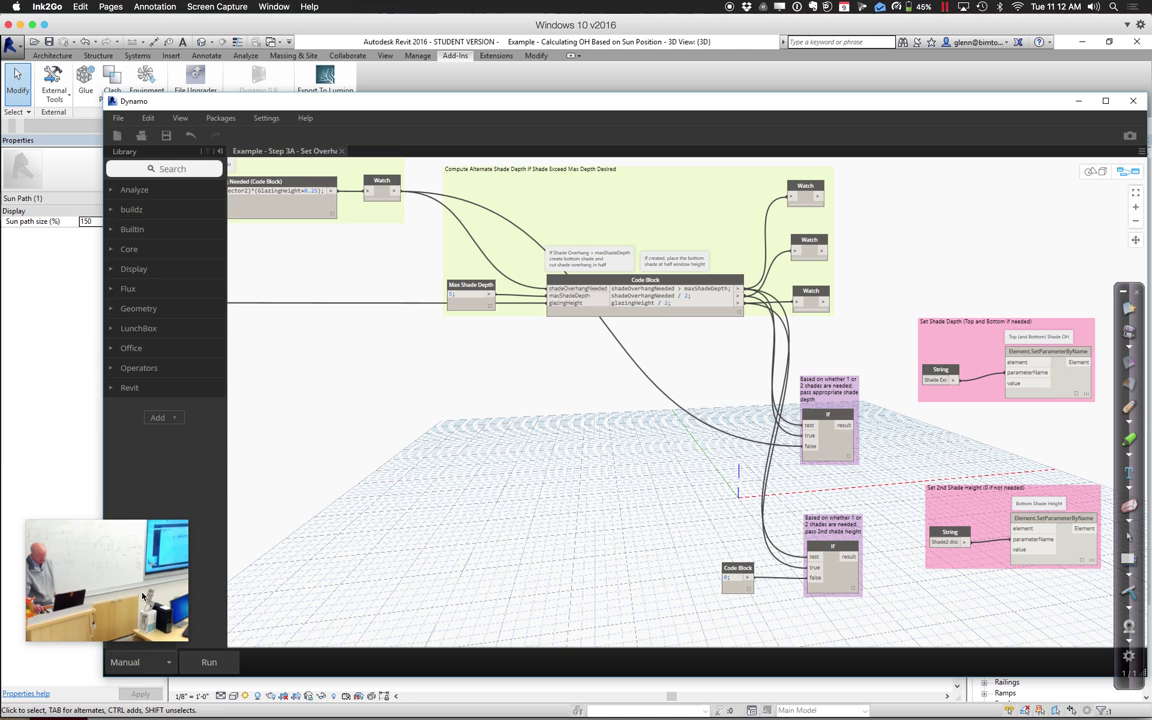
click(140, 662)
click(147, 622)
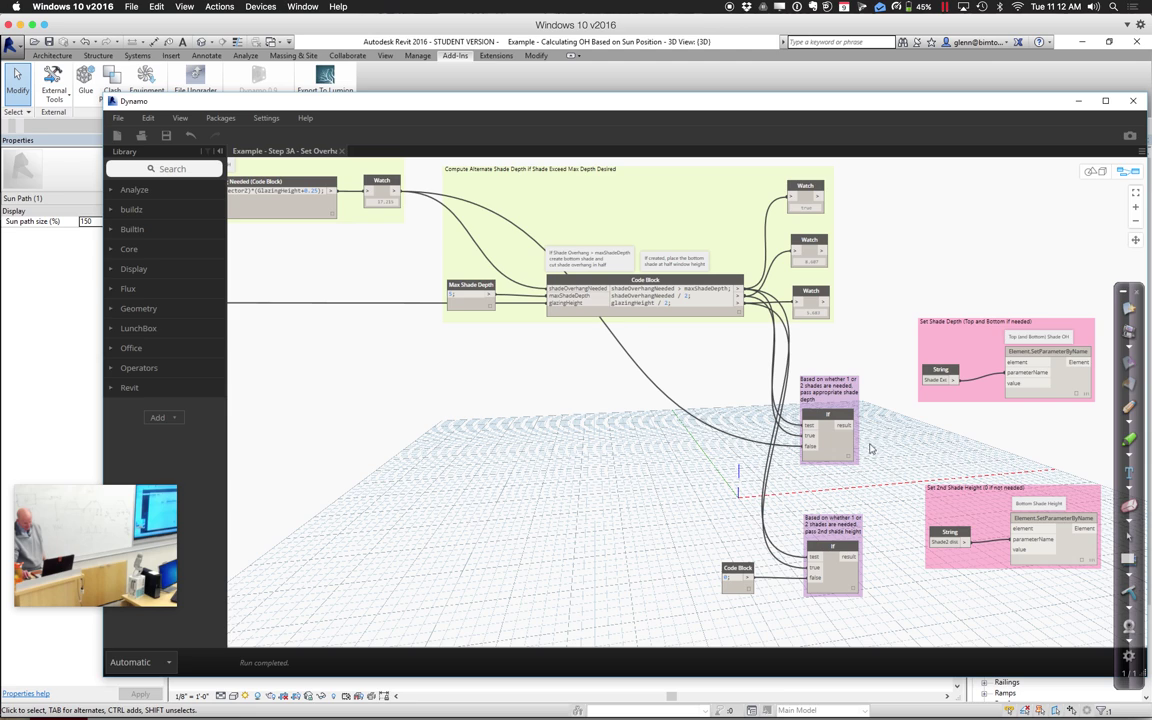
Connect the shade depth If node's result to the value input of the Set Shade Depth group's Element.SetParameterByName node
mouse_move(848, 460)
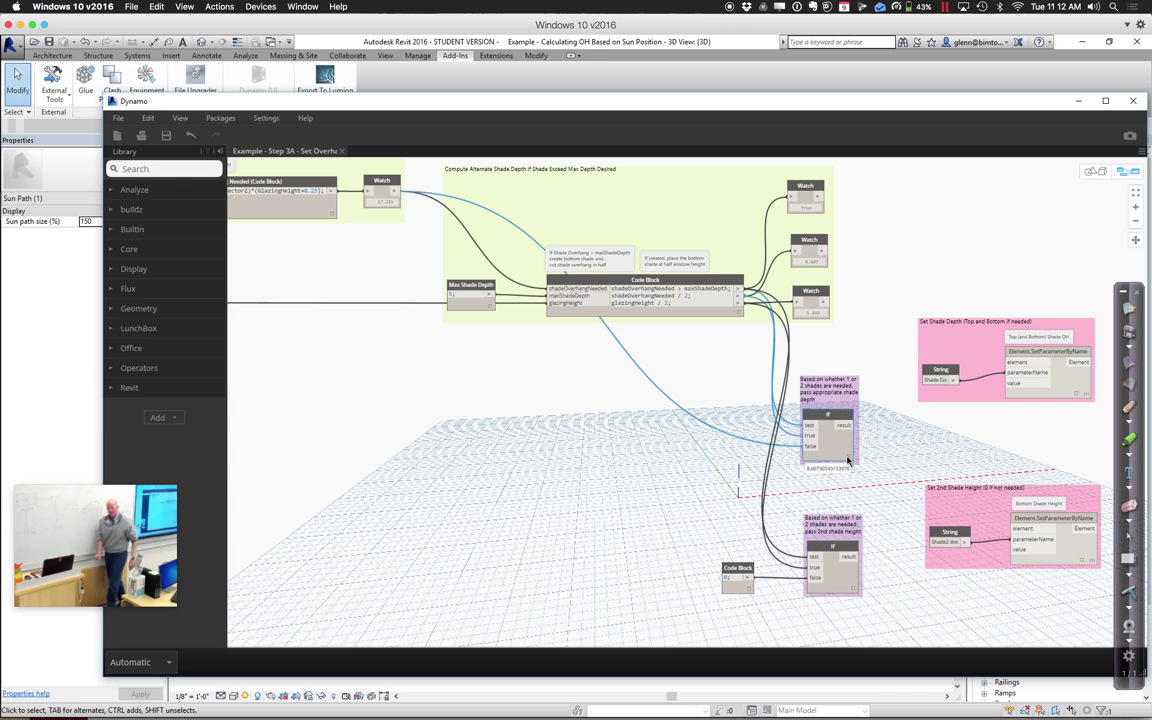
click(850, 425)
click(1015, 385)
Connect the Family Types output to the element input of Element.SetParameterByName in the Set Shade Depth group
scroll(510, 481, down, 2)
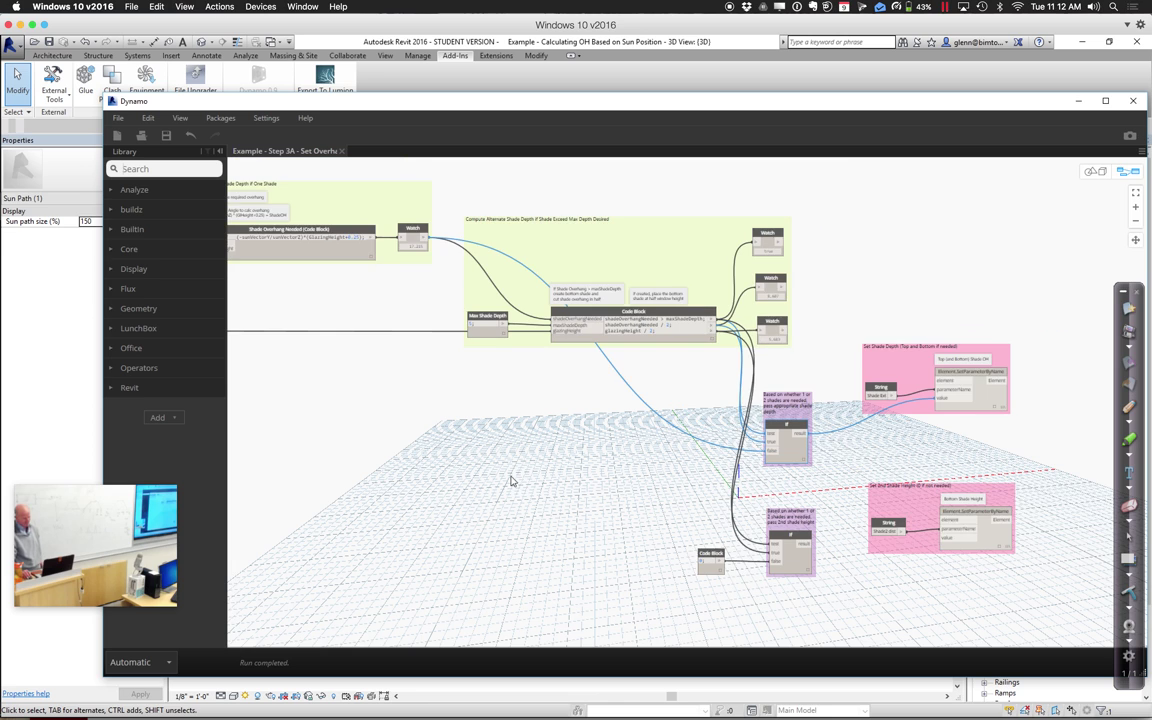
middle_drag(510, 481, 800, 481)
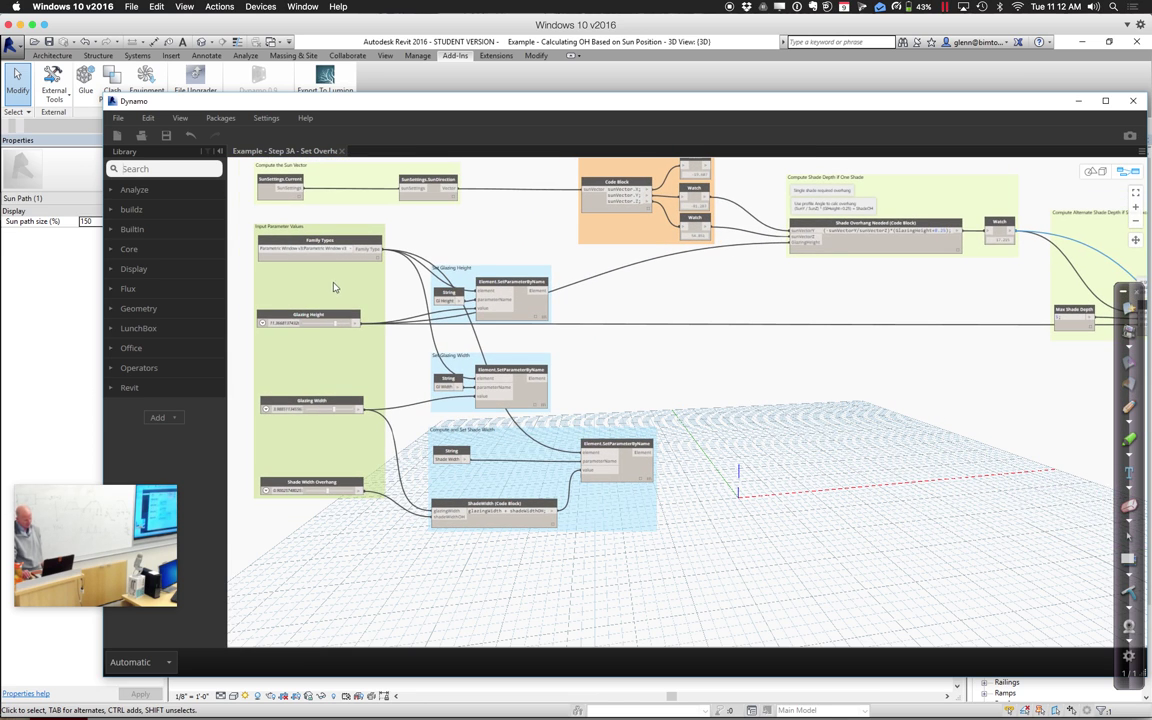
click(481, 287)
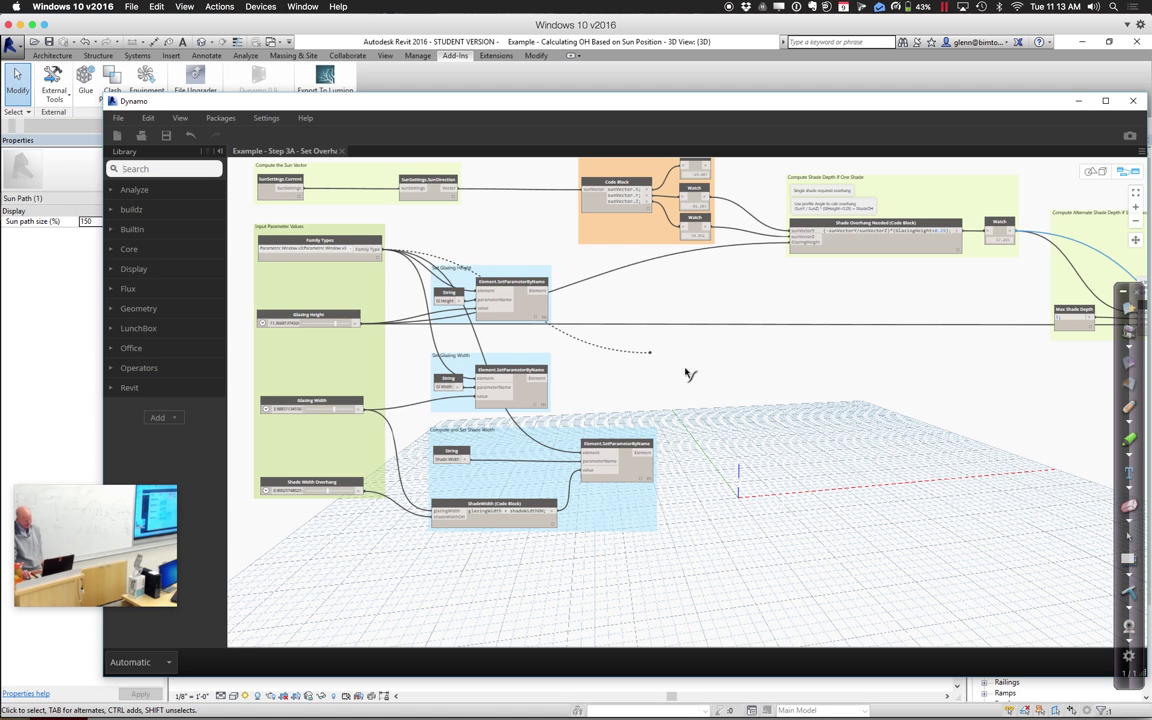
middle_drag(959, 447, 797, 494)
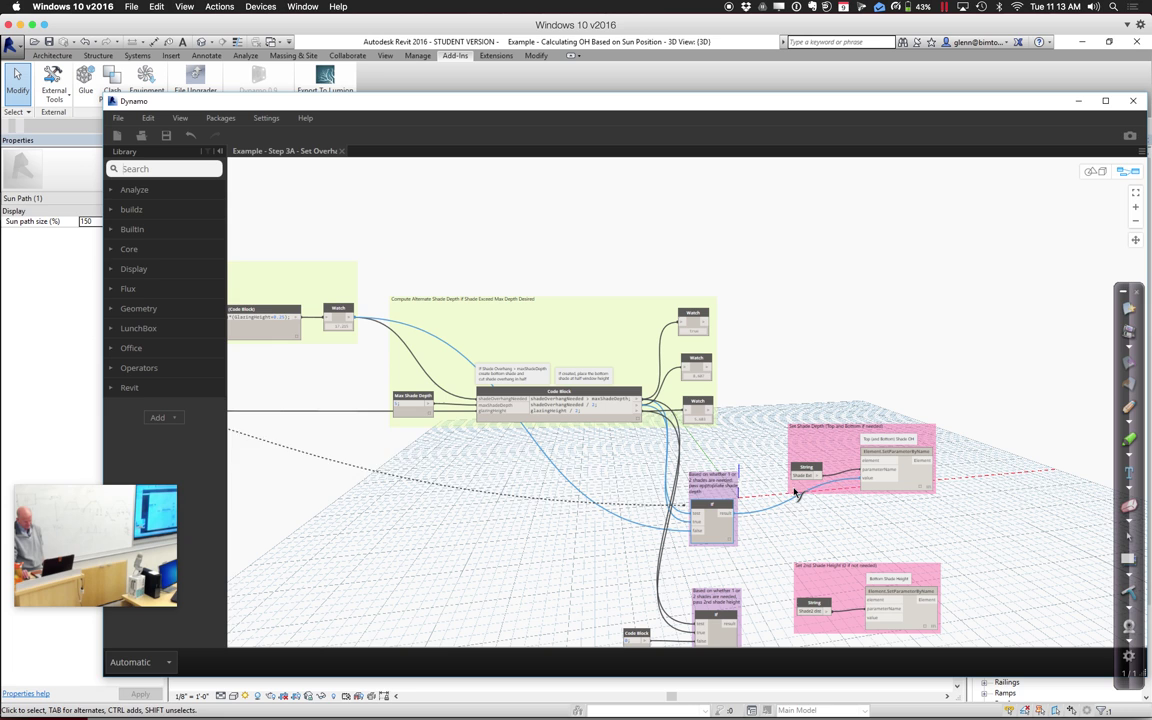
click(862, 460)
scroll(675, 487, up, 5)
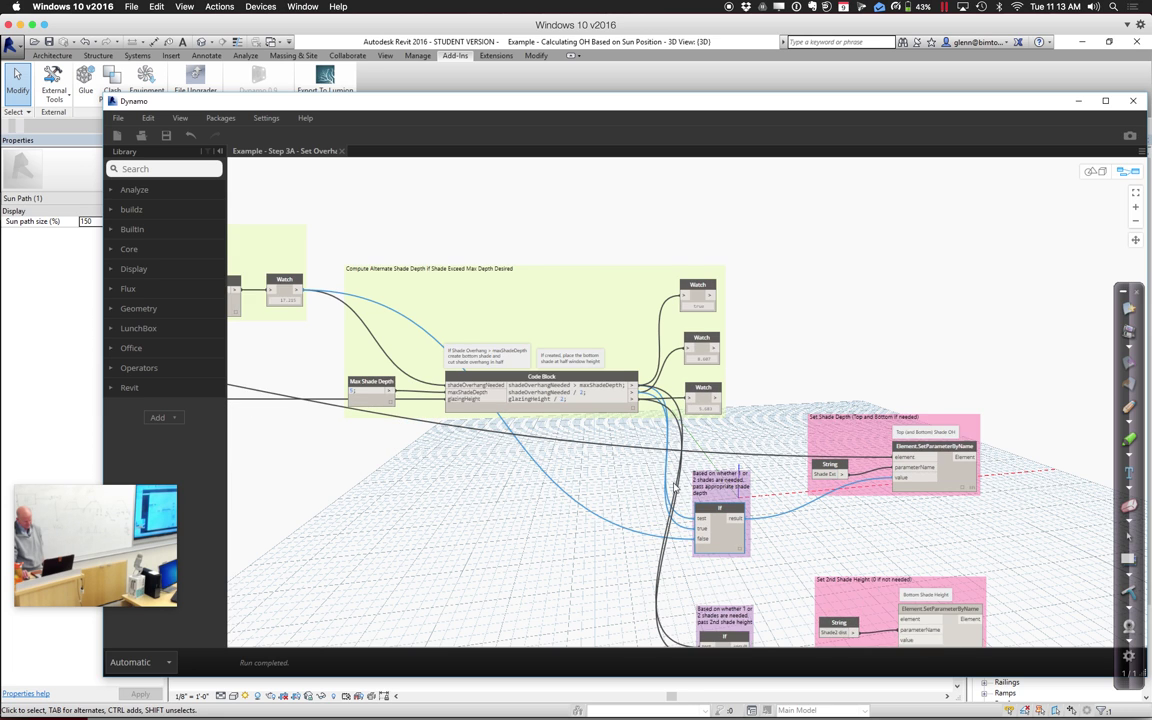
Uncover the 3D view, examine the window shades on the house up close, and bring the graph window back
middle_drag(682, 435, 592, 328)
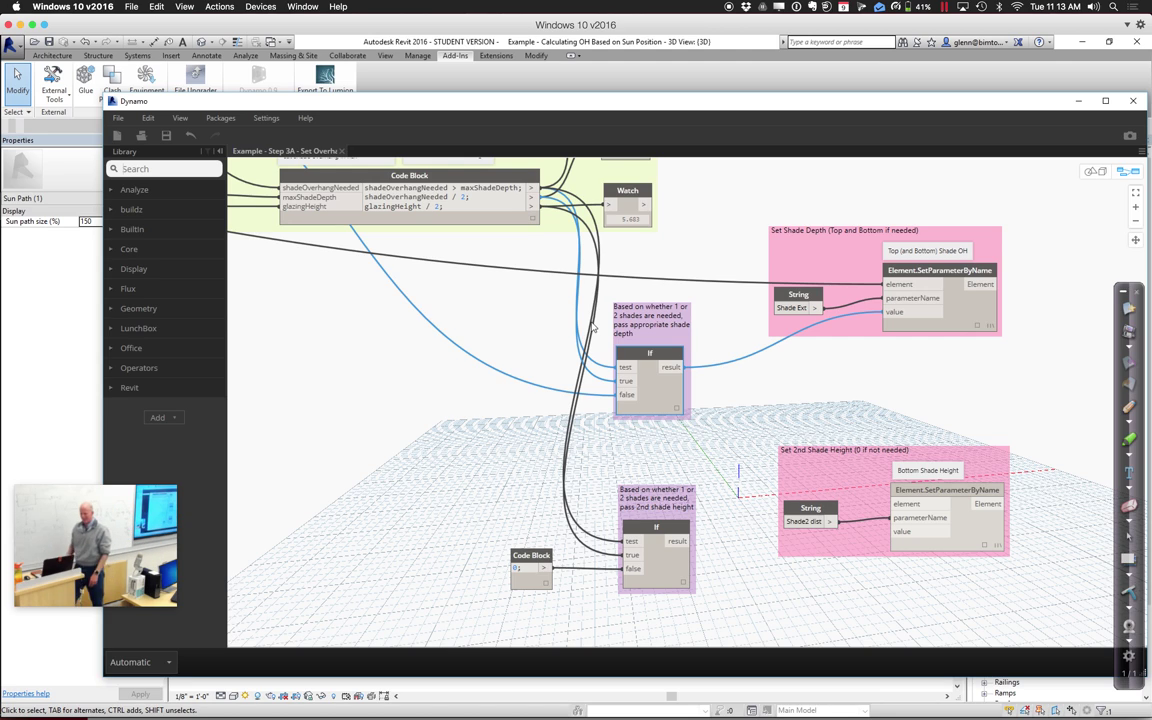
drag(347, 101, 577, 520)
click(530, 523)
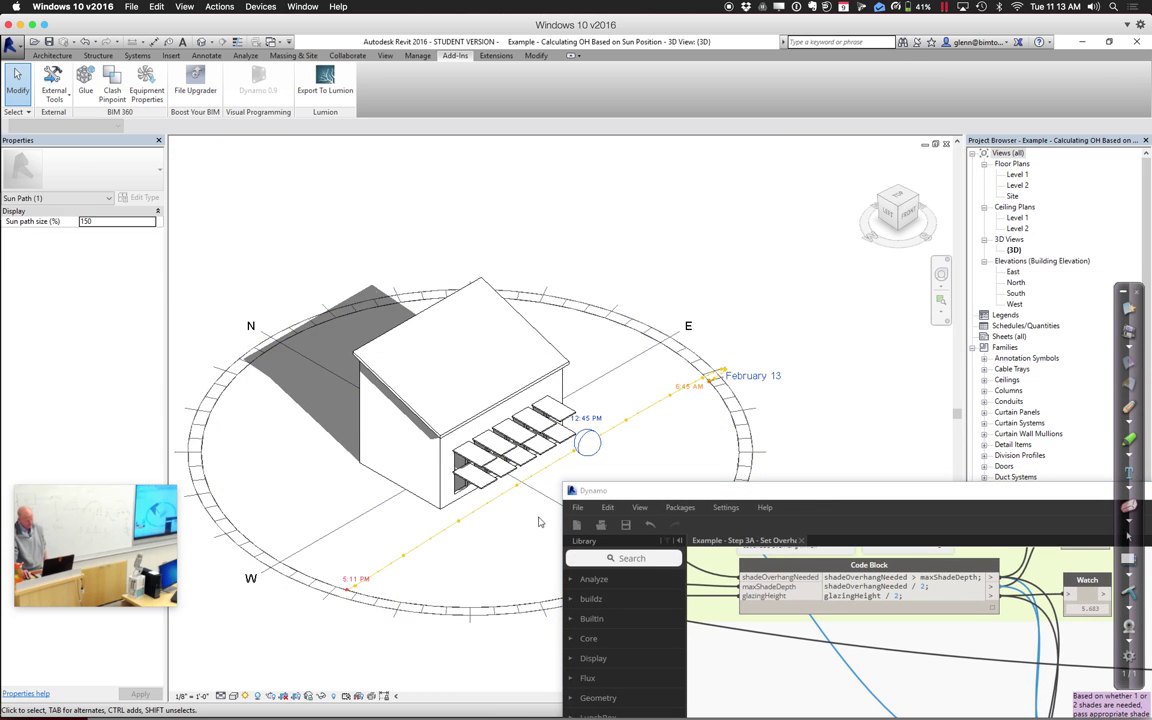
scroll(519, 515, up, 5)
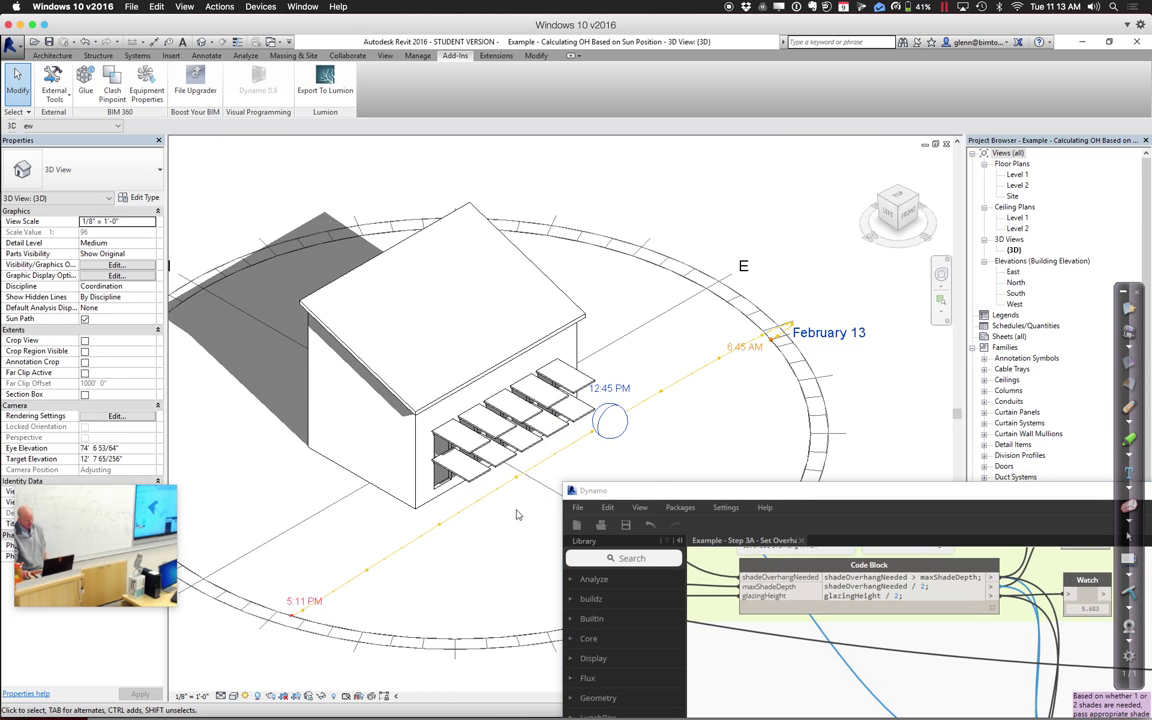
middle_drag(517, 514, 519, 496)
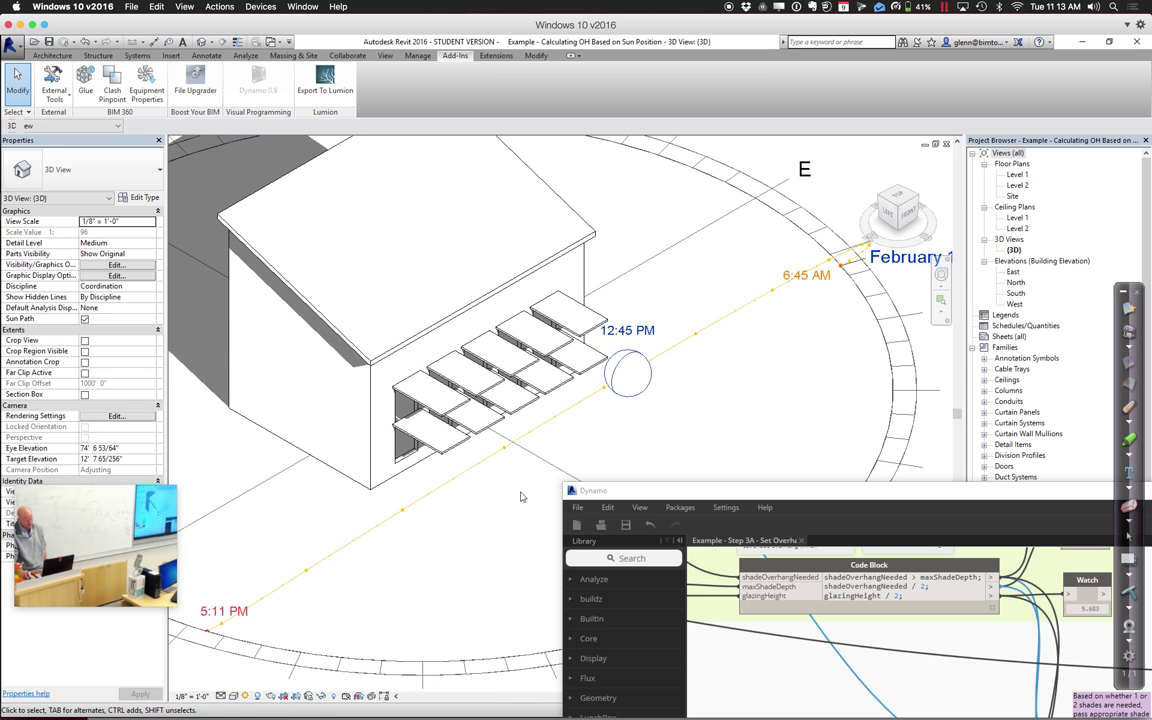
drag(604, 492, 295, 166)
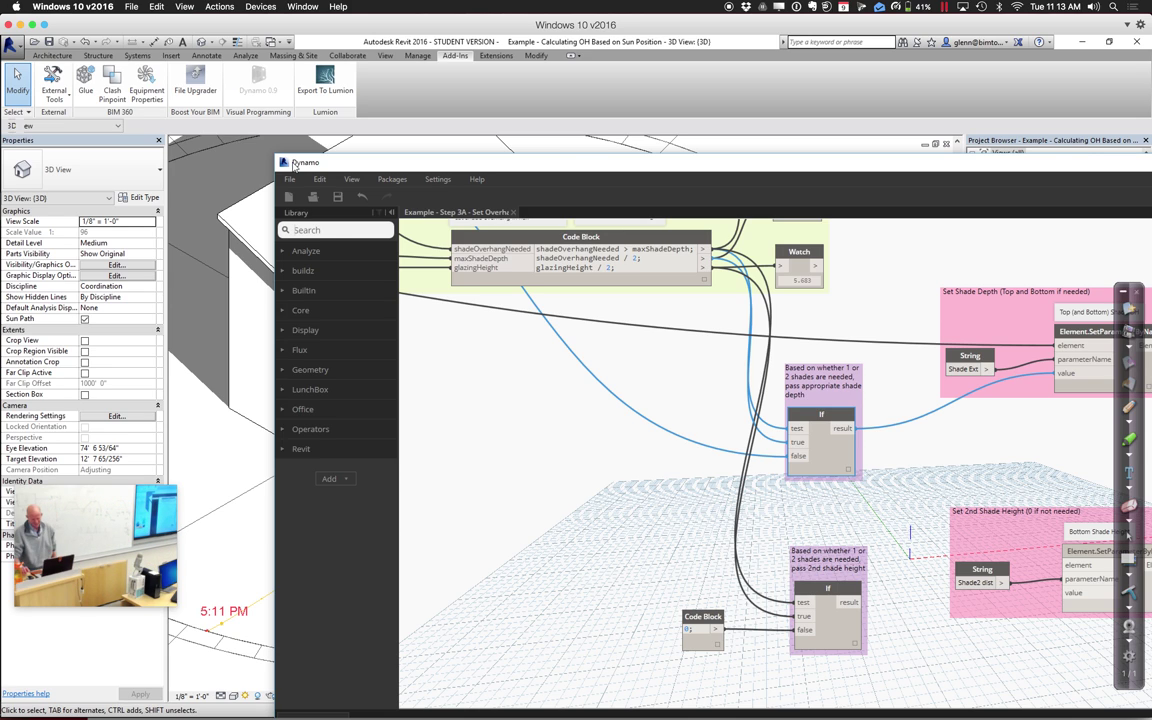
Connect the 2nd shade height If node's result to the value input of Element.SetParameterByName in the Set 2nd Shade Height group
middle_drag(937, 684, 808, 642)
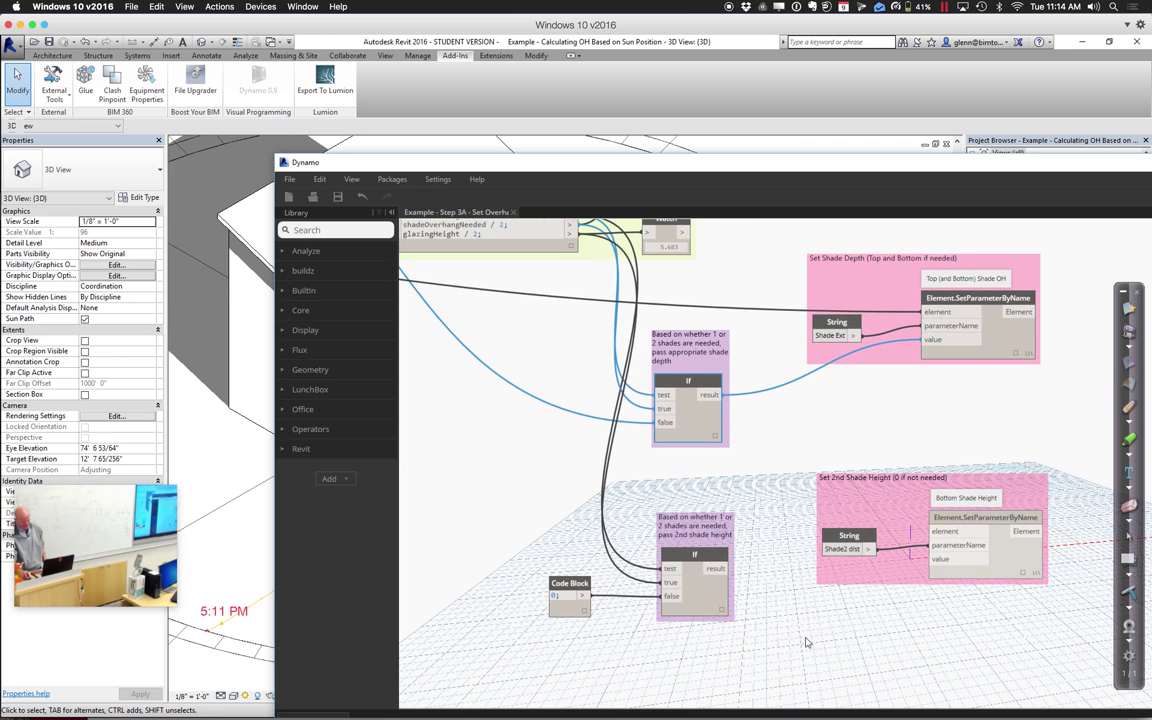
click(716, 568)
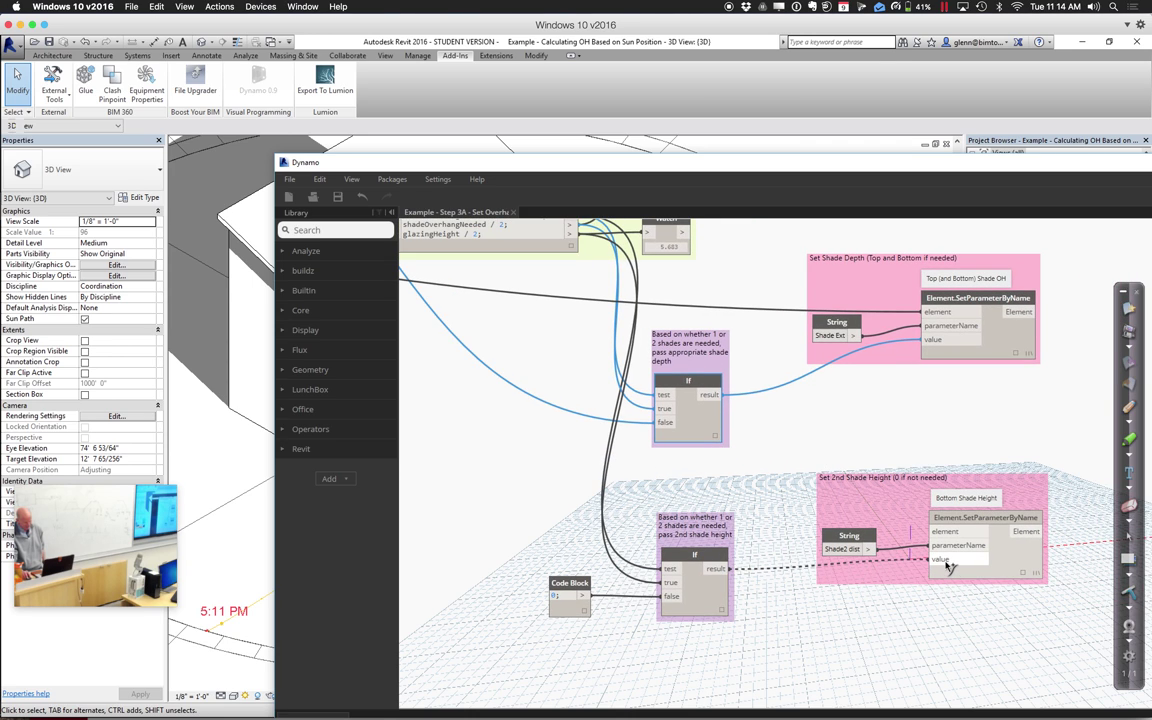
click(944, 564)
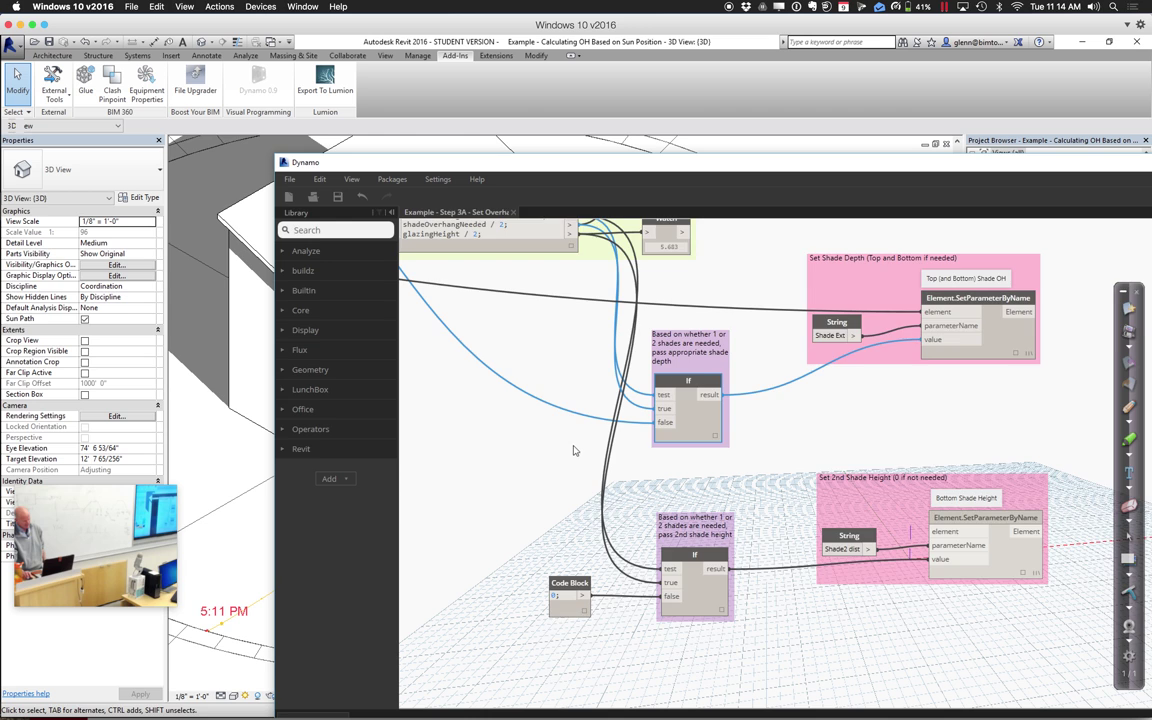
Connect the Family Types output to the element input of Element.SetParameterByName in the Set 2nd Shade Height group
scroll(740, 570, down, 5)
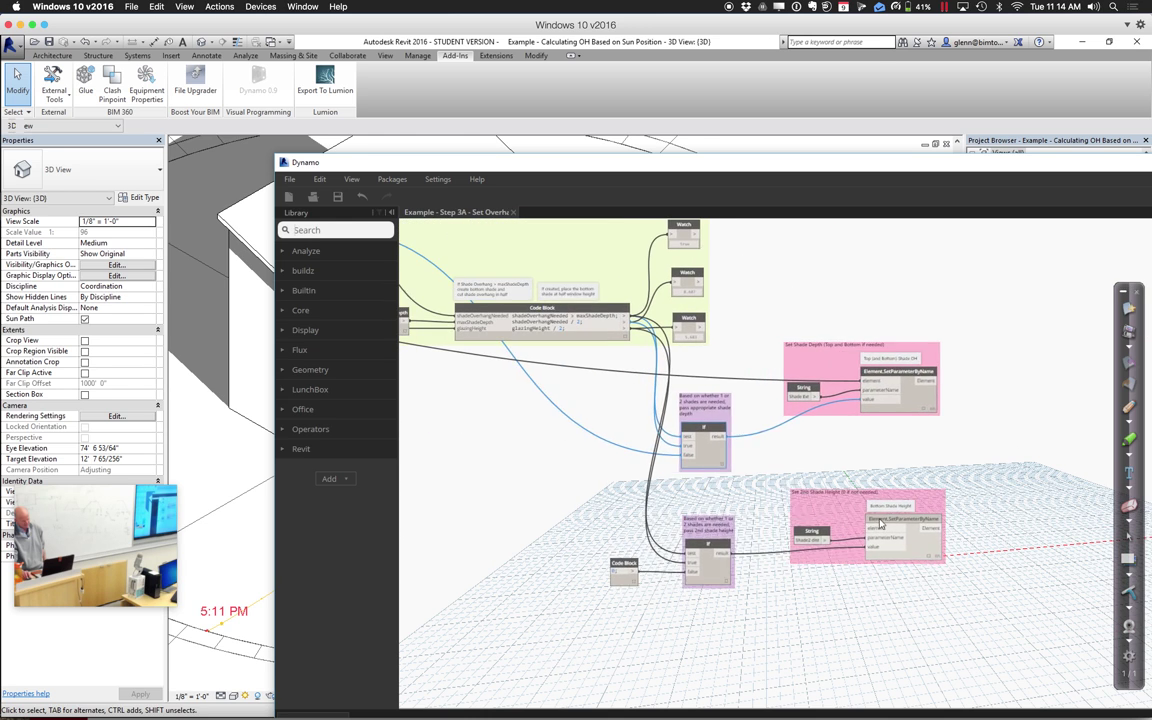
middle_drag(880, 524, 1010, 532)
middle_drag(645, 453, 830, 513)
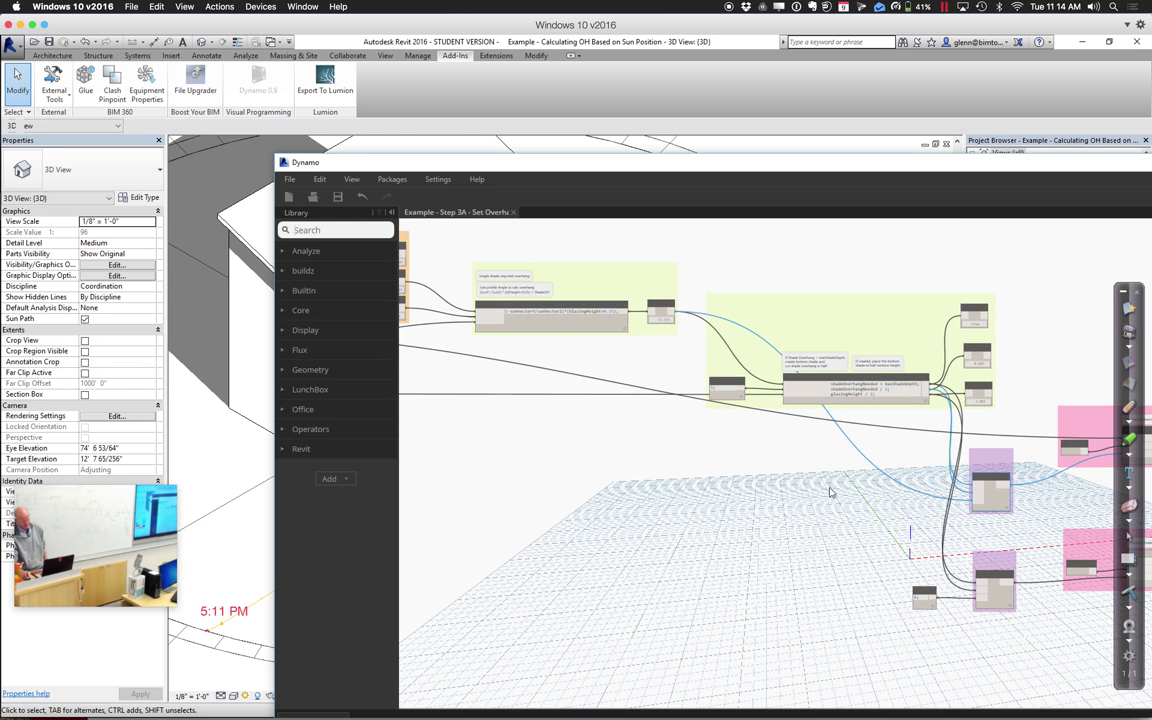
middle_drag(408, 472, 688, 461)
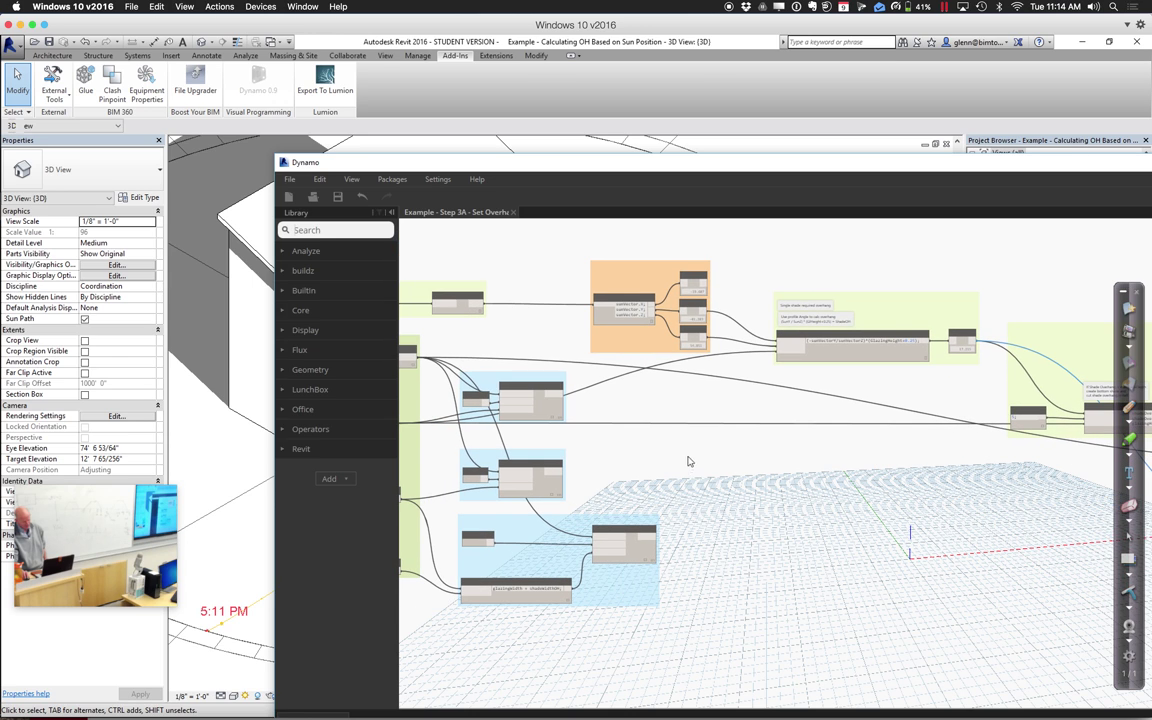
click(408, 358)
middle_drag(885, 527, 371, 453)
click(888, 527)
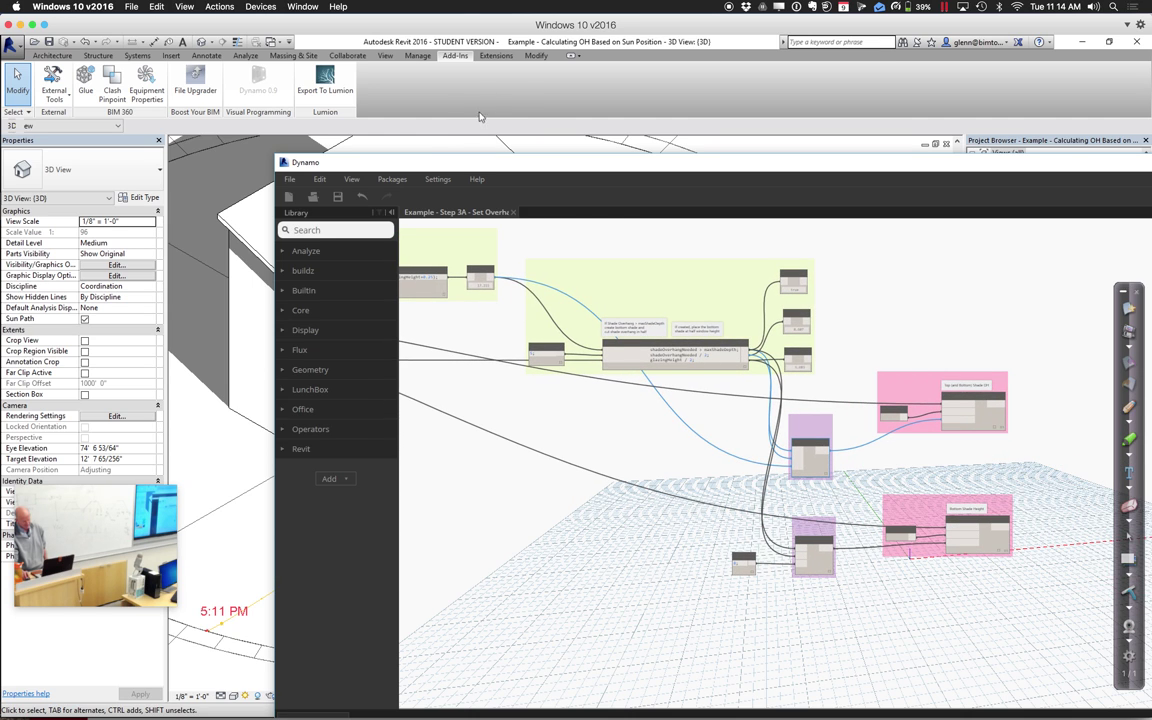
Examine the graph from the sun vector and input parameter nodes through to the Shade Overhang Needed code block
drag(474, 158, 410, 156)
middle_drag(470, 328, 923, 393)
middle_drag(498, 399, 603, 423)
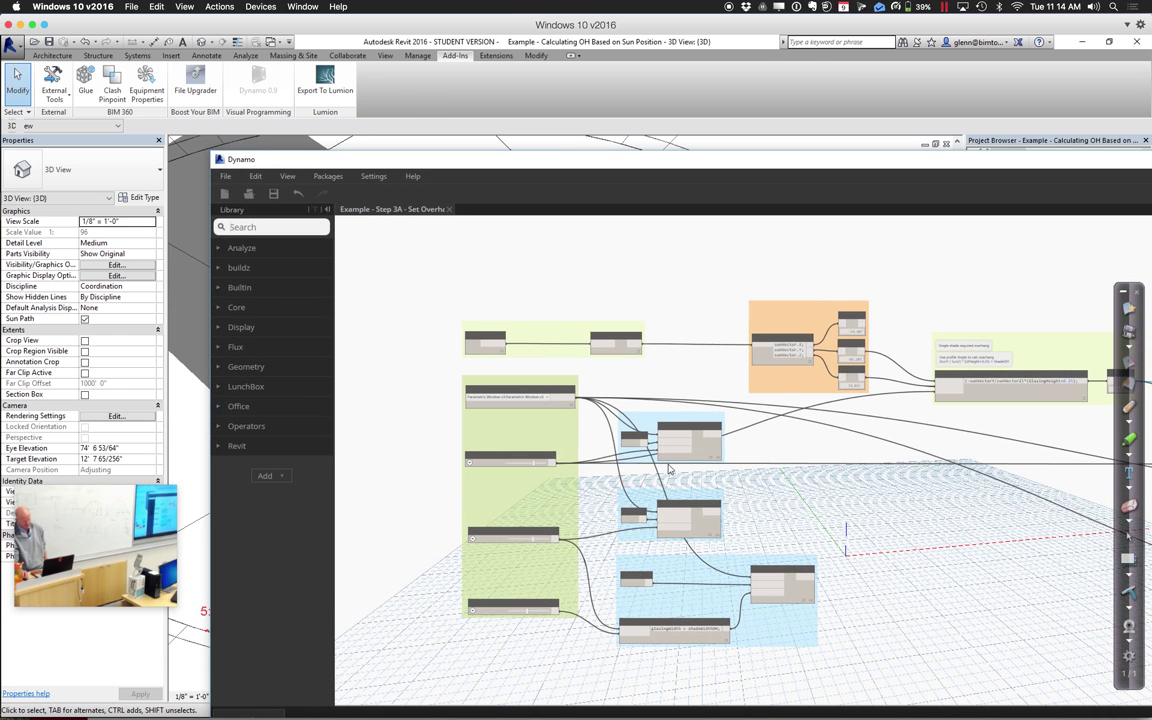
scroll(567, 399, up, 6)
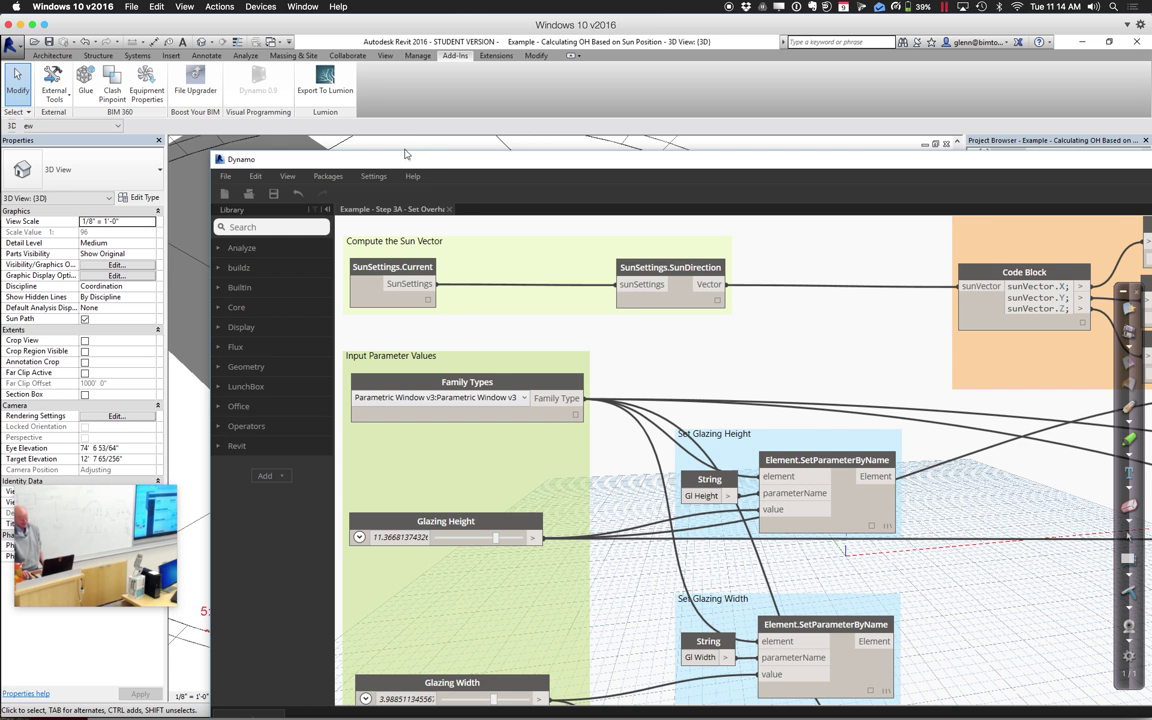
drag(408, 162, 393, 132)
scroll(771, 241, down, 5)
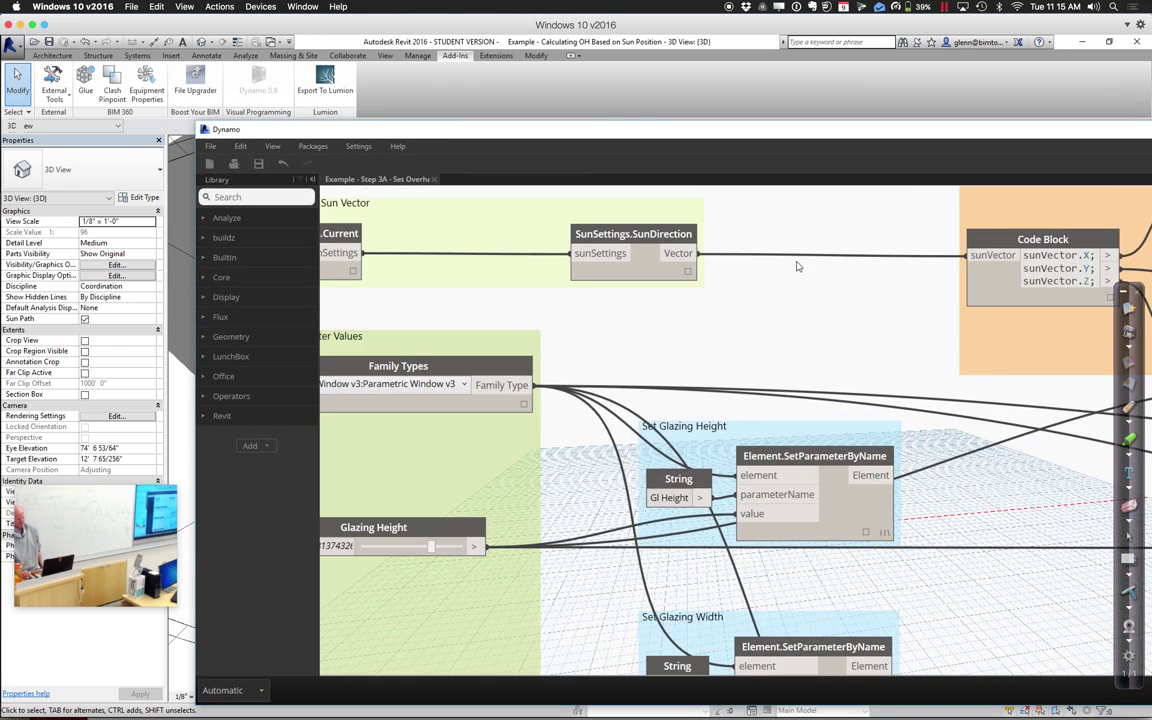
scroll(563, 280, right, 10)
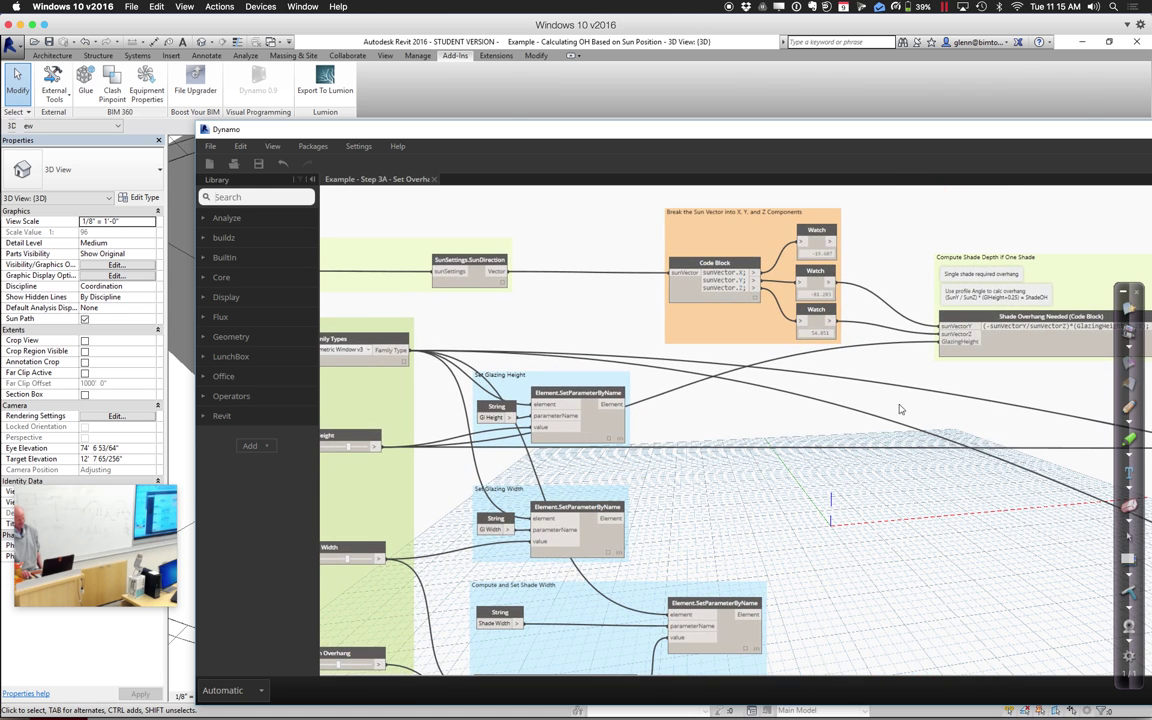
scroll(660, 395, up, 3)
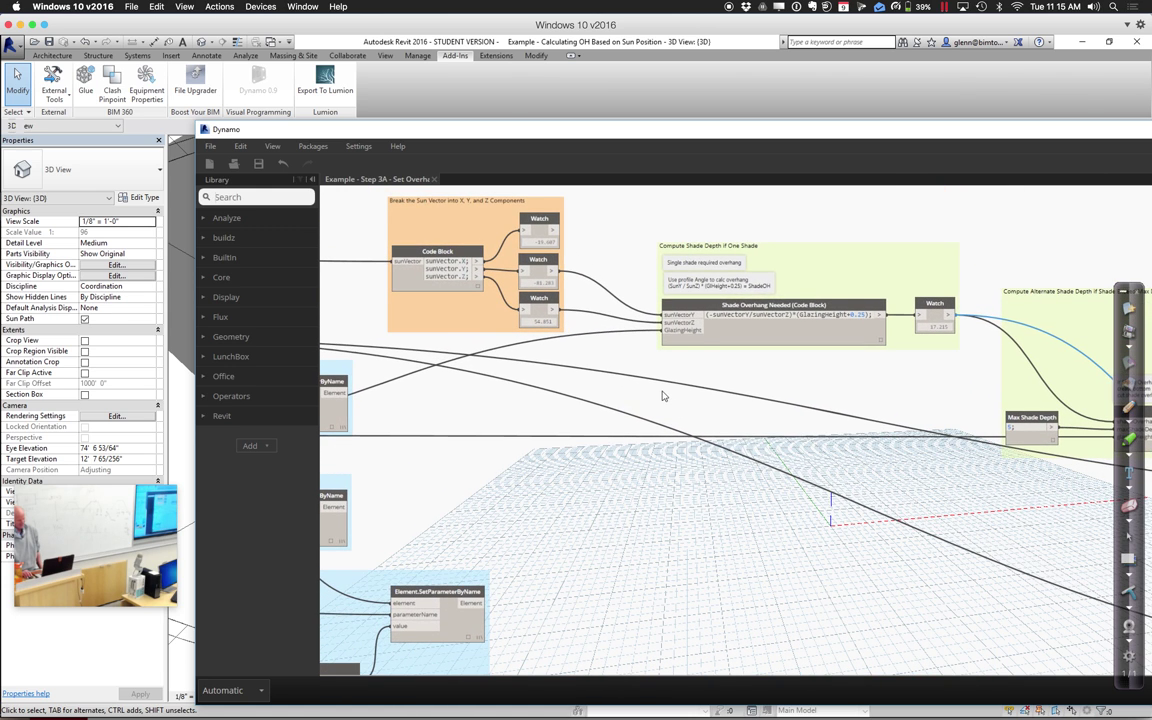
scroll(640, 430, up, 2)
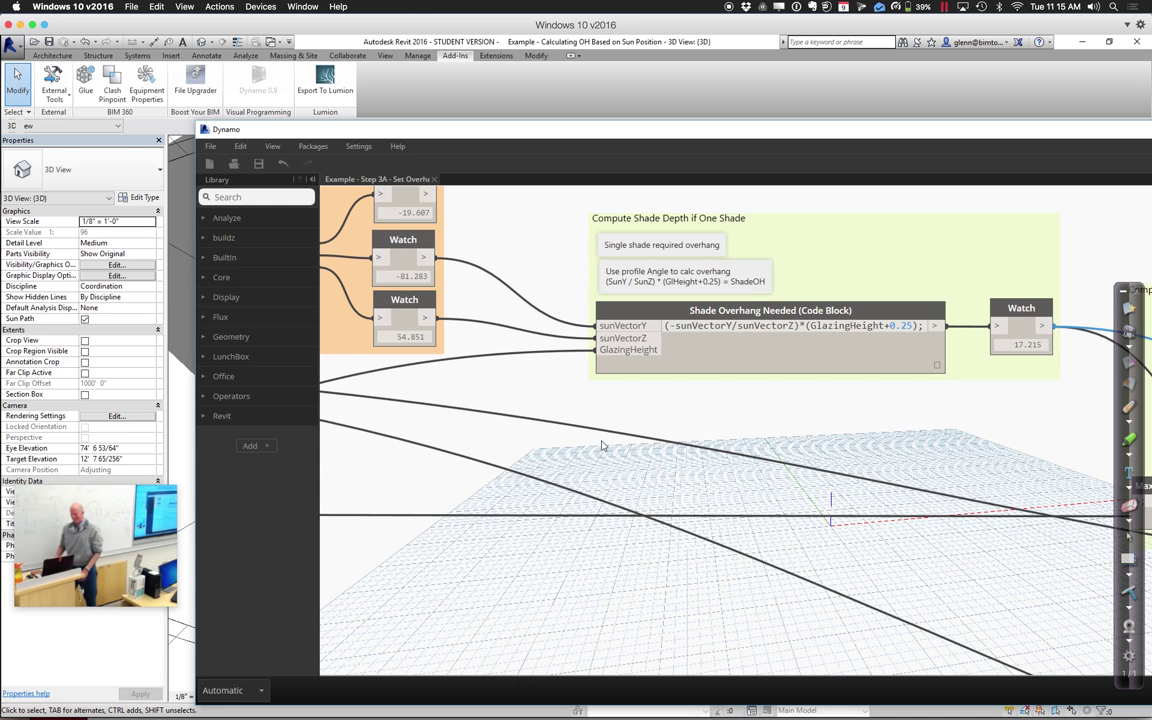
Search the node library for a modulus function, trying "mod", "math.mod" and "modul"
middle_drag(828, 397, 514, 400)
scroll(661, 459, down, 2)
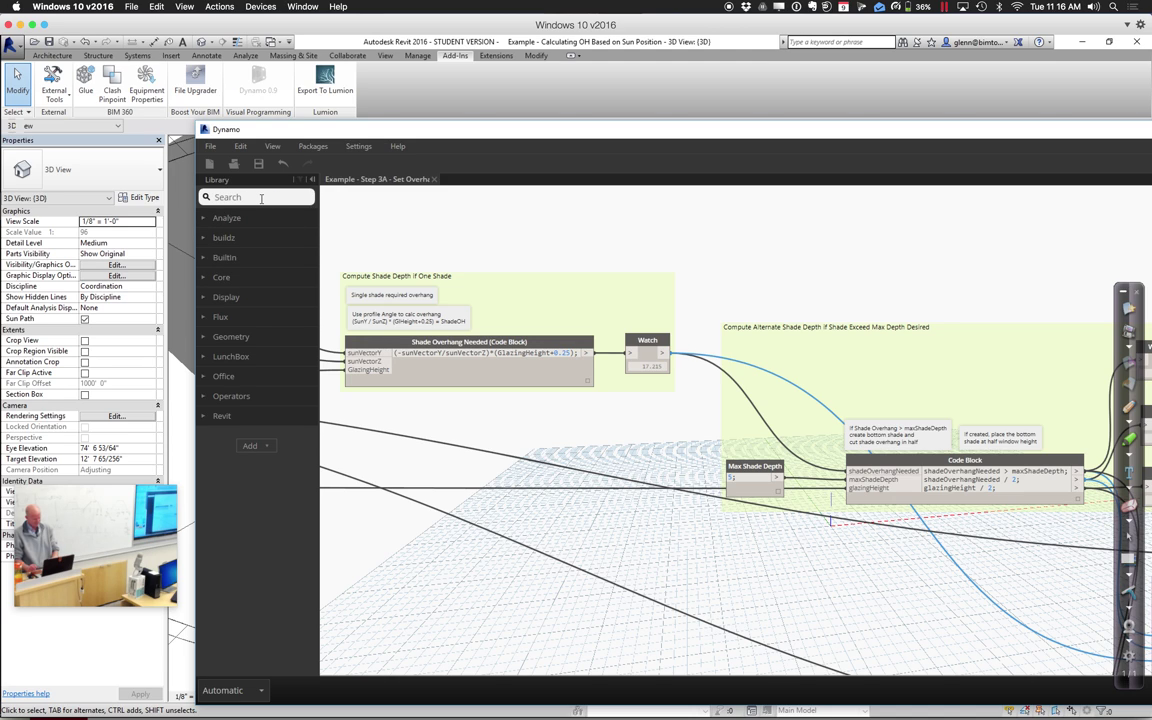
text(mo)
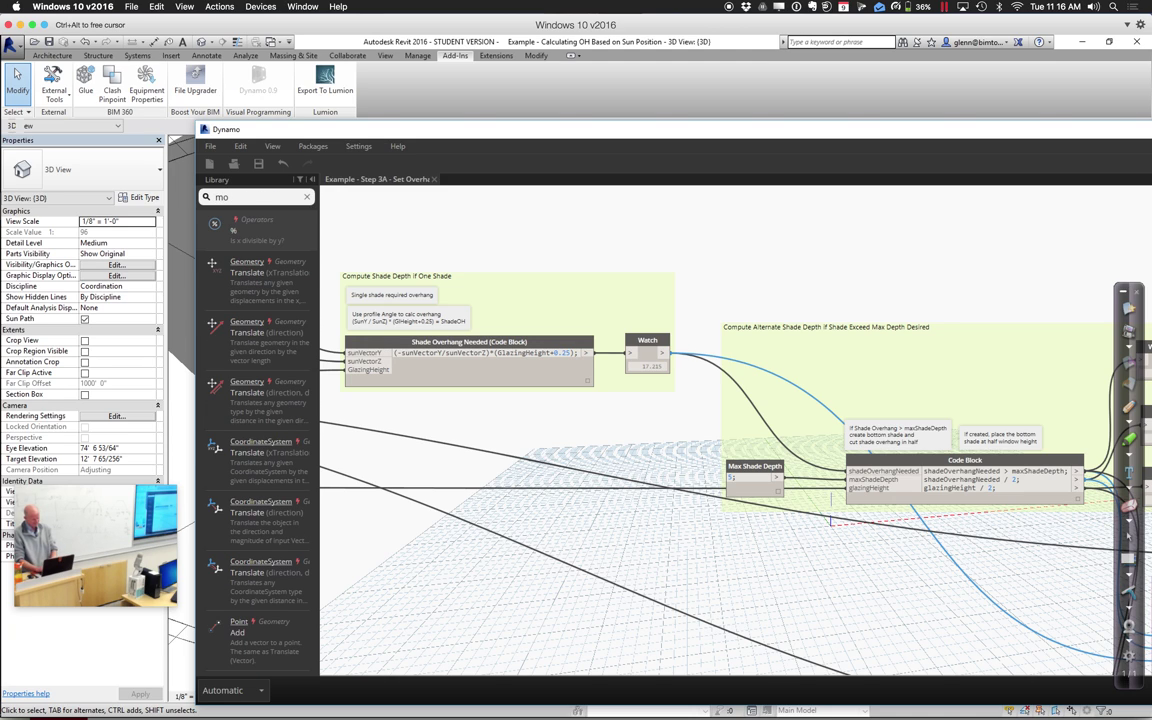
text(d)
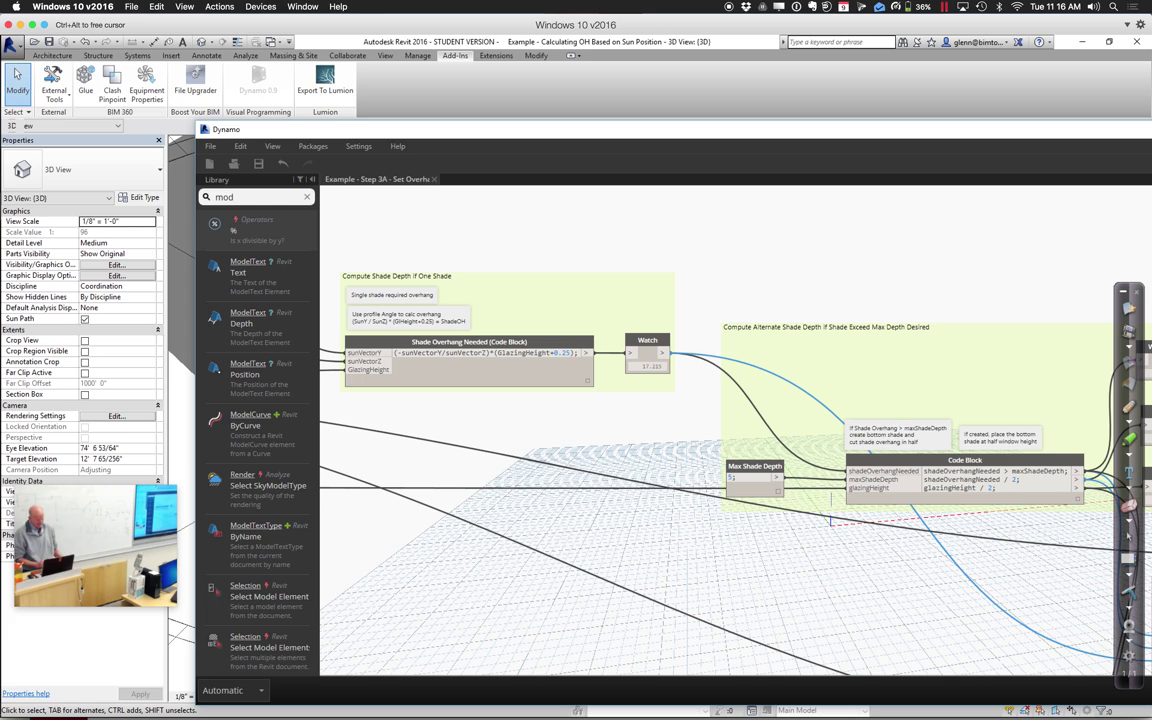
key(BackSpace)
key(BackSpace)
key(BackSpace)
text(math.m)
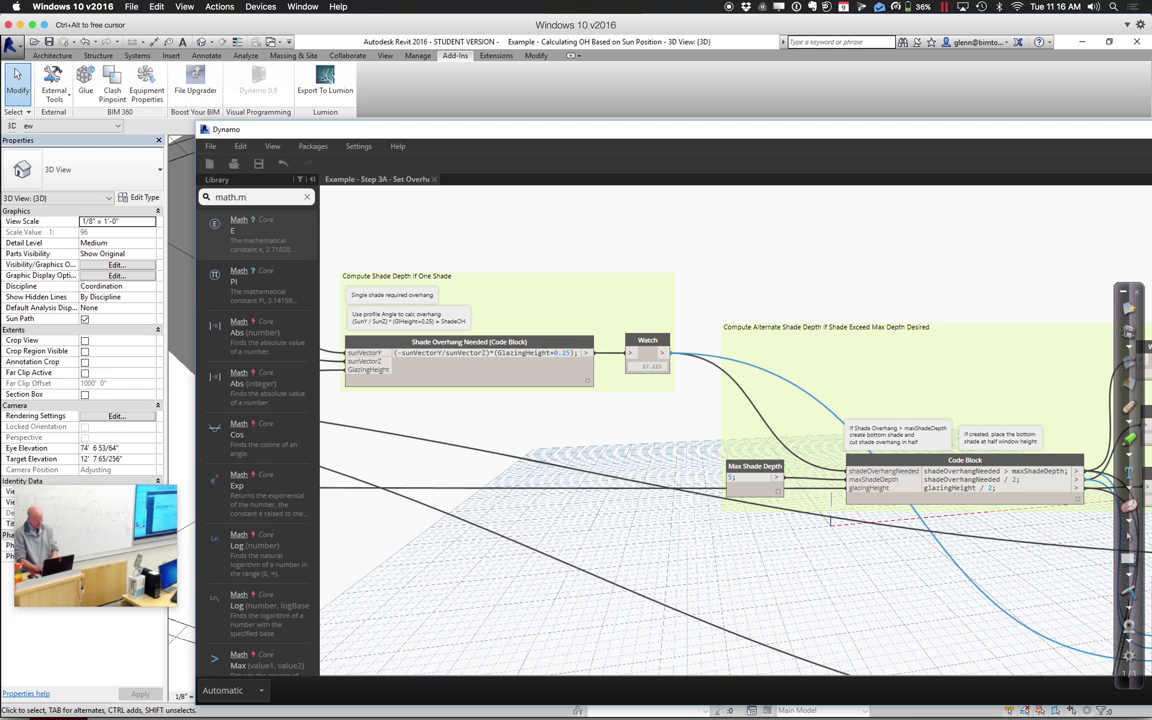
text(od)
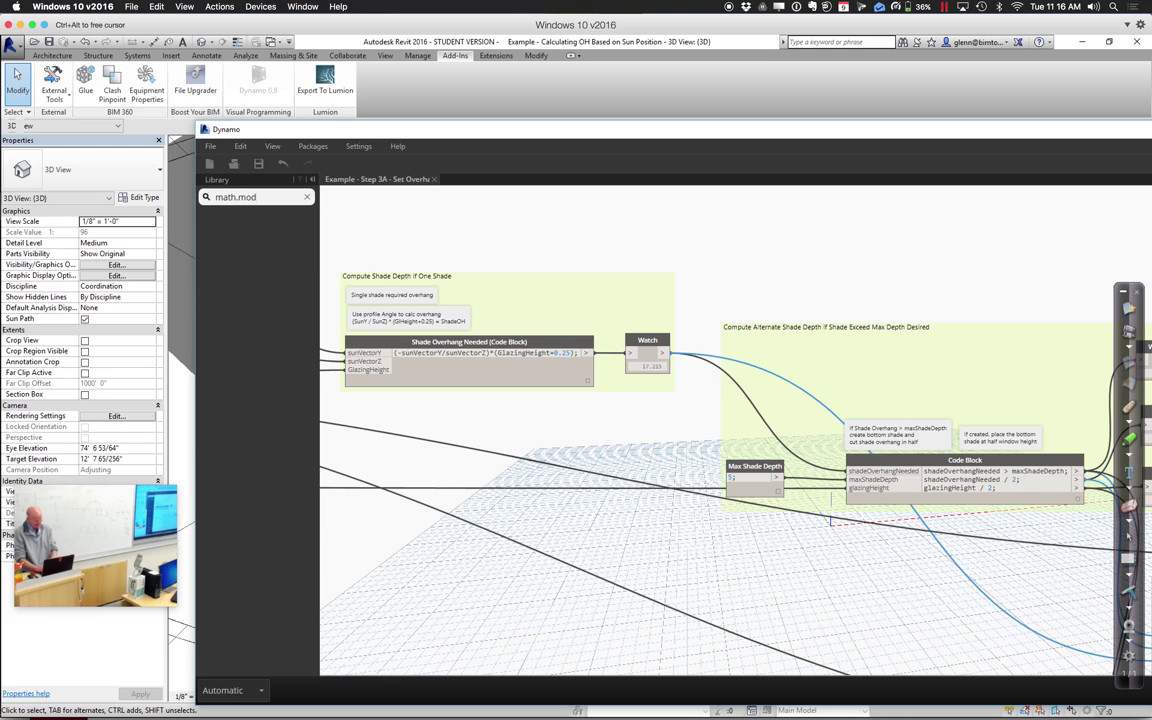
key(BackSpace)
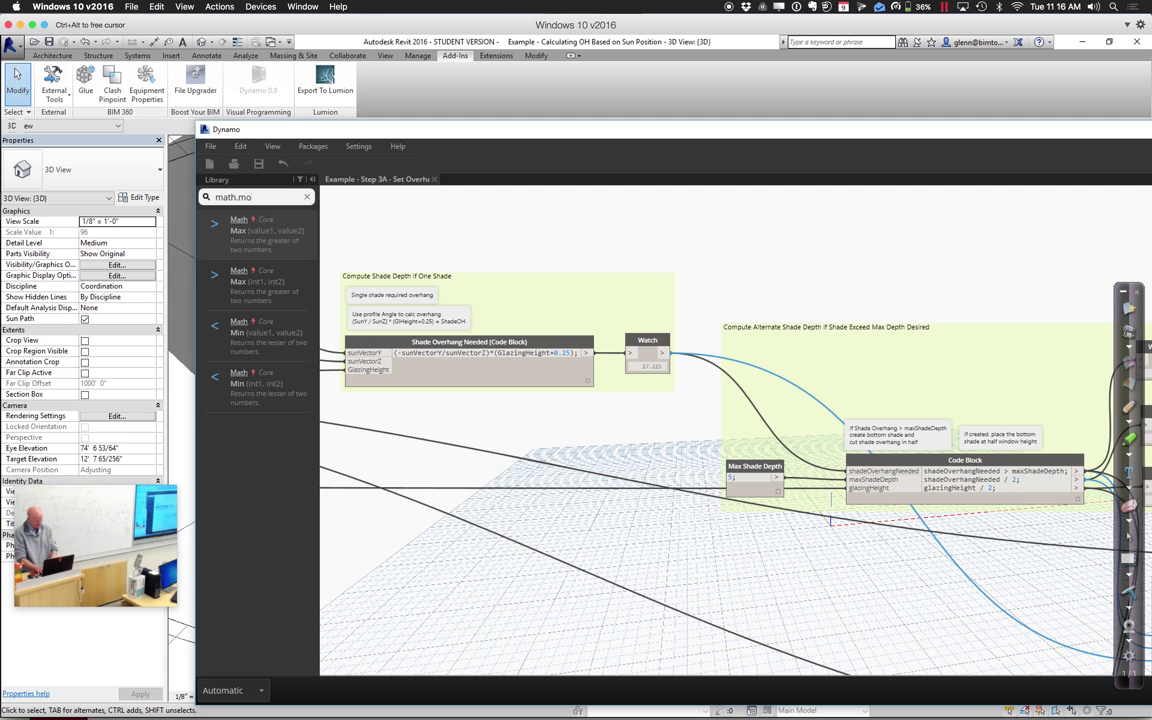
key(BackSpace)
key(BackSpace)
key(BackSpace)
key(BackSpace)
key(BackSpace)
key(BackSpace)
key(BackSpace)
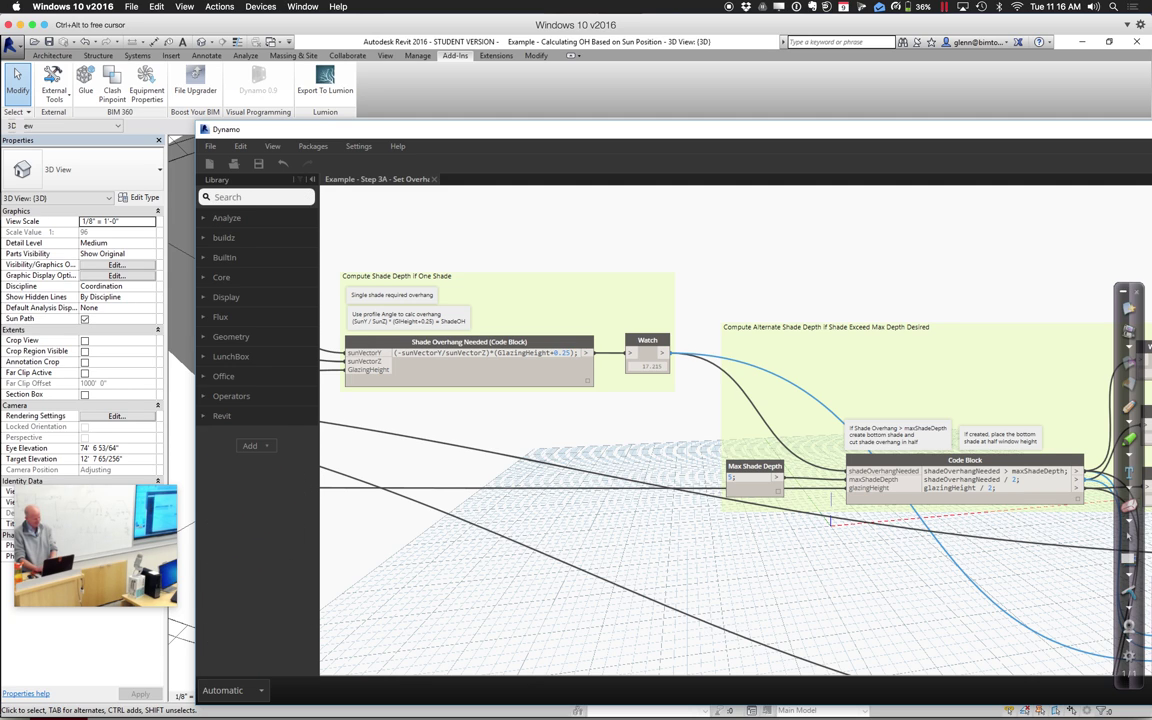
text(modul)
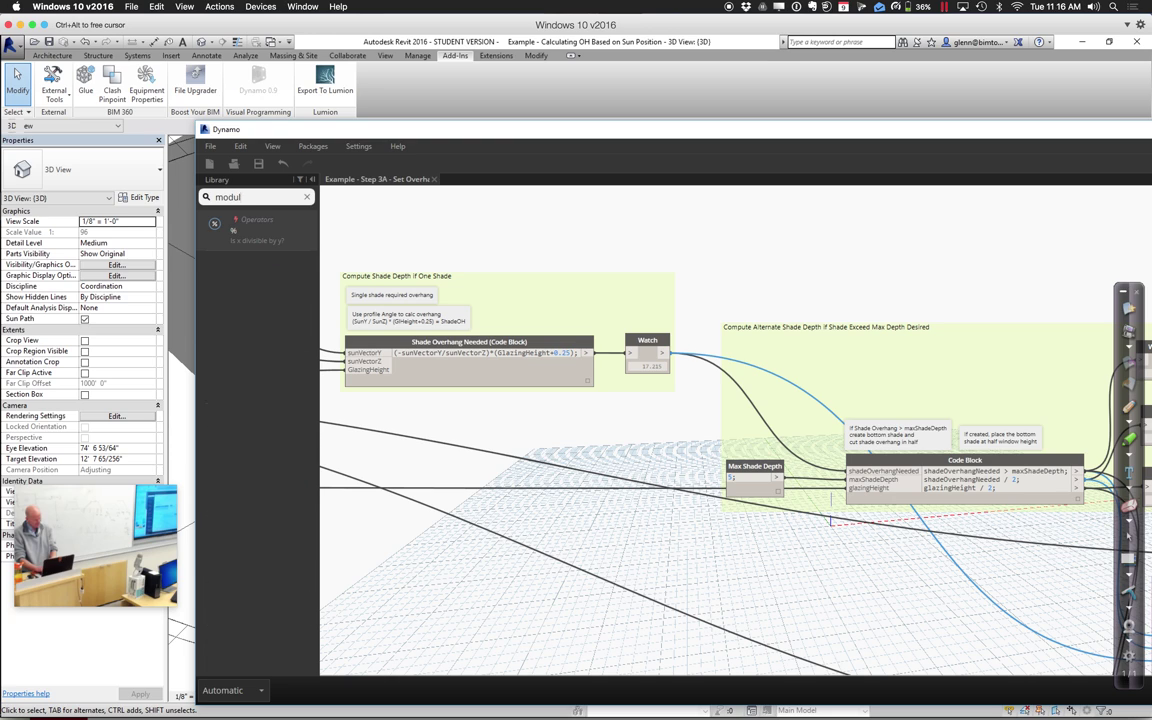
key(BackSpace)
key(BackSpace)
key(BackSpace)
key(BackSpace)
key(BackSpace)
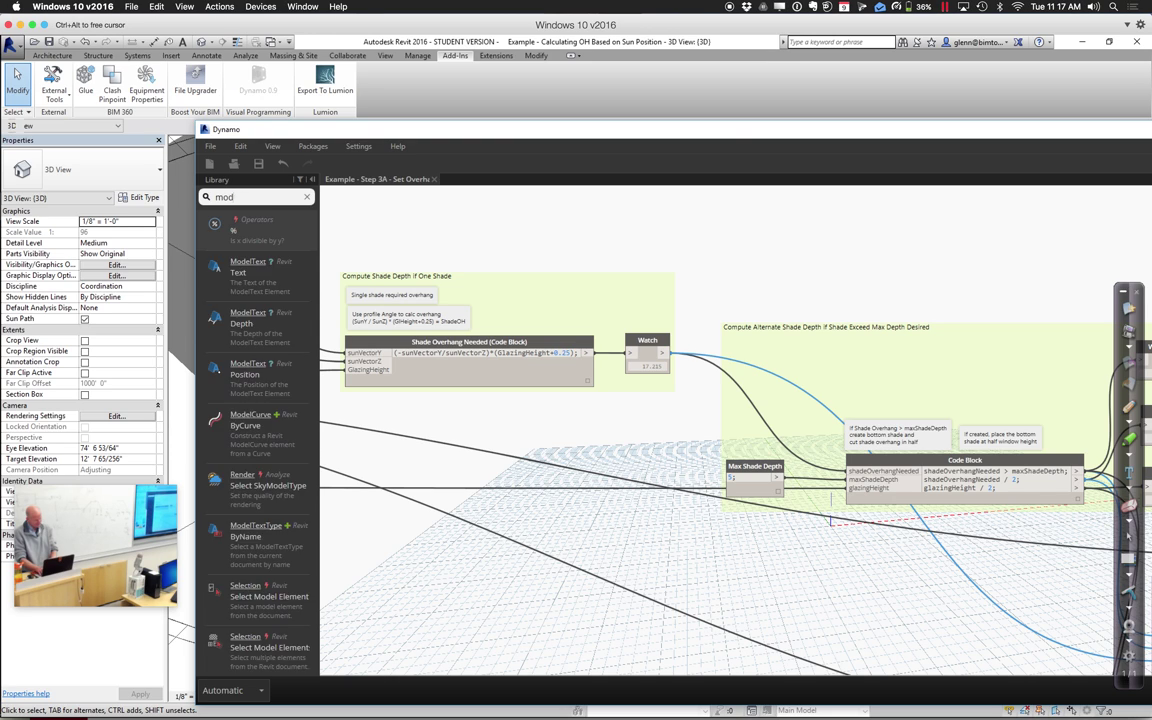
Add a Math.Ceiling node and place it in the empty space below the alternate shade depth group
text(math.cei)
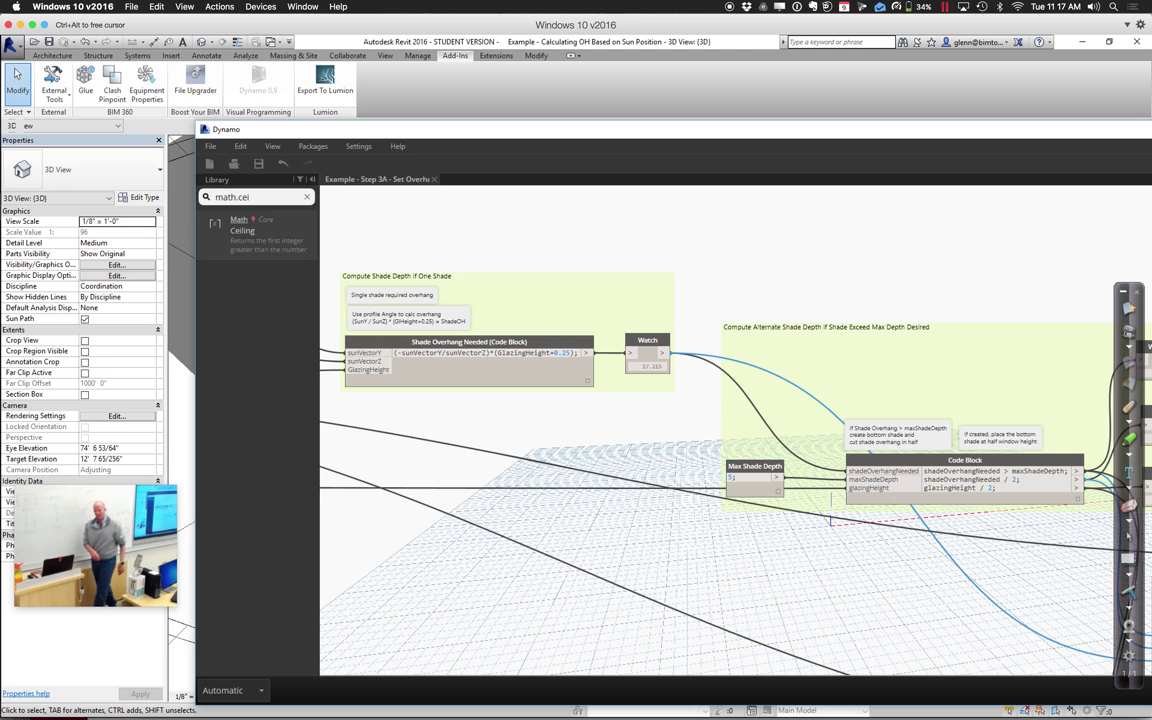
click(237, 236)
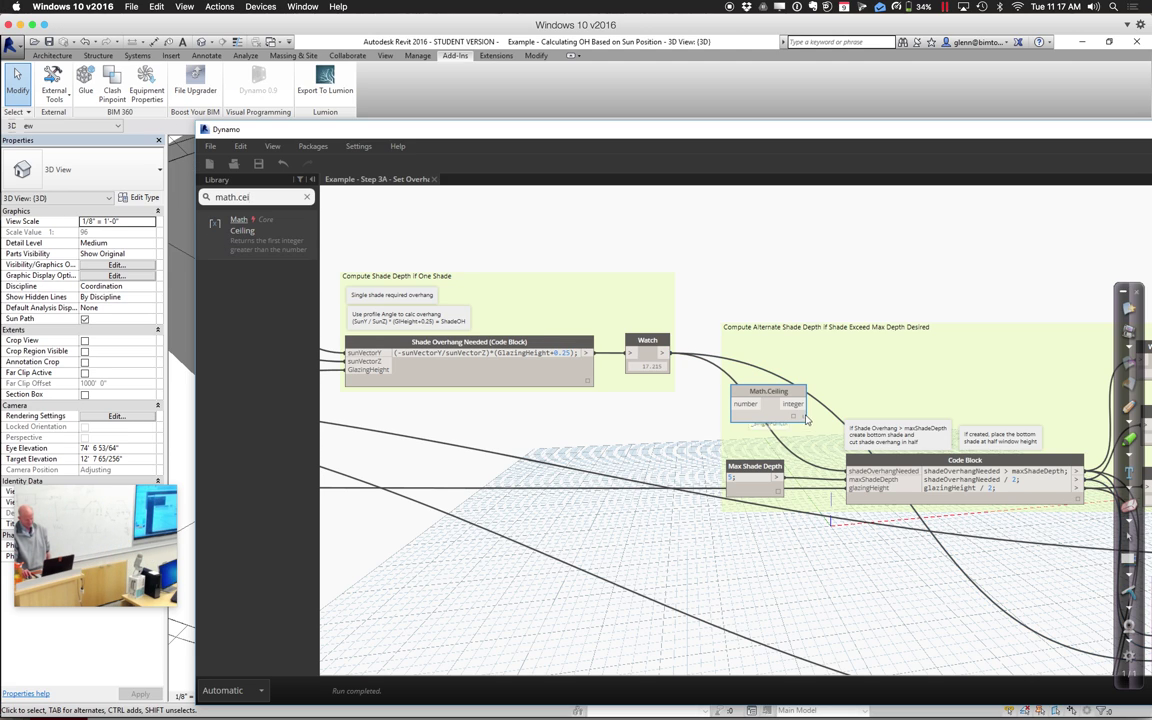
drag(787, 394, 820, 574)
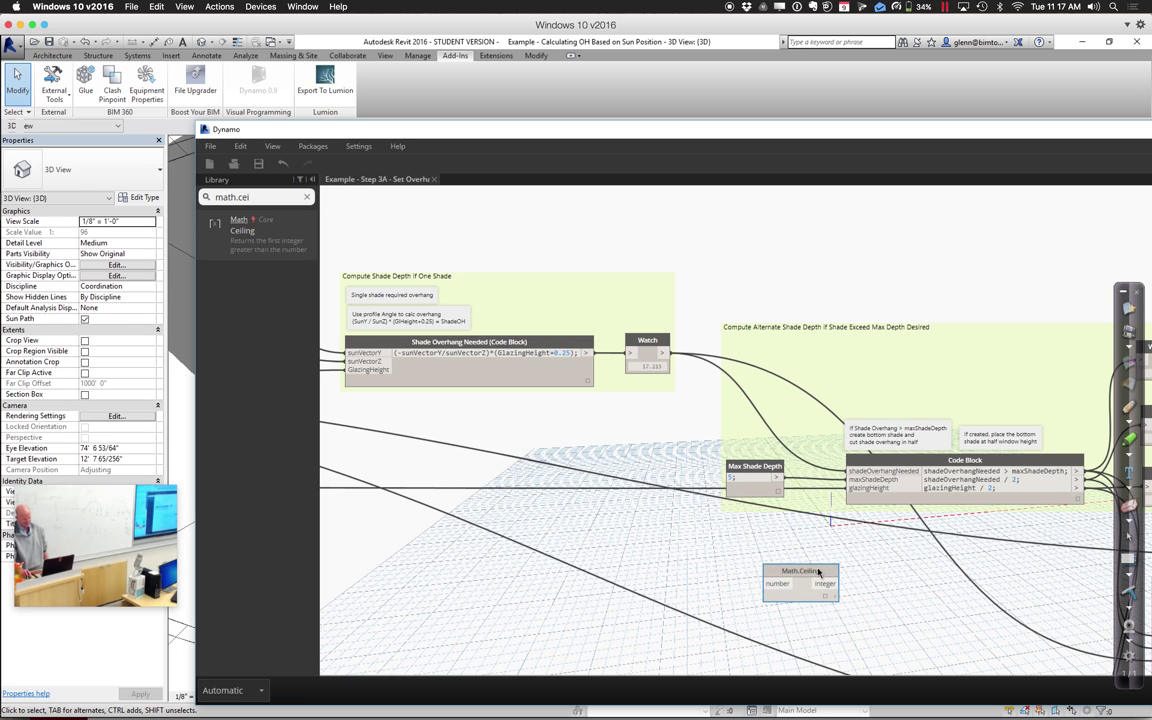
Create a code block with neededLength/maxSegment; and place it beside Math.Ceiling, just below the Max Shade Depth node
double_click(667, 561)
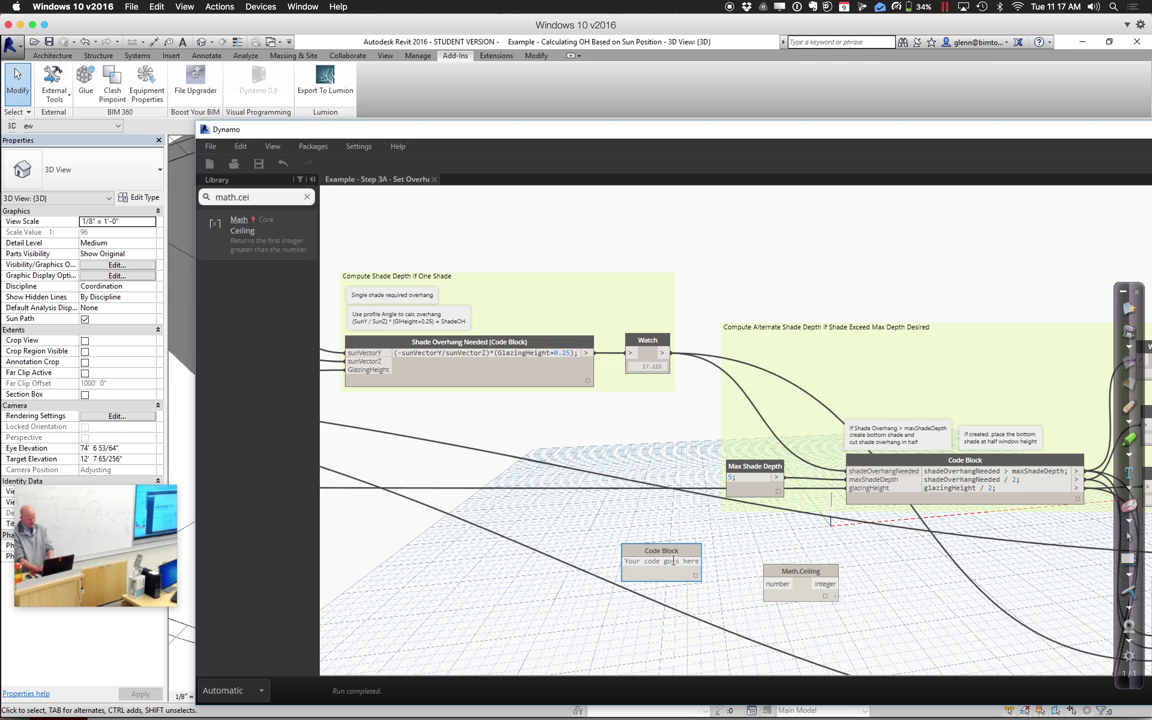
text(j)
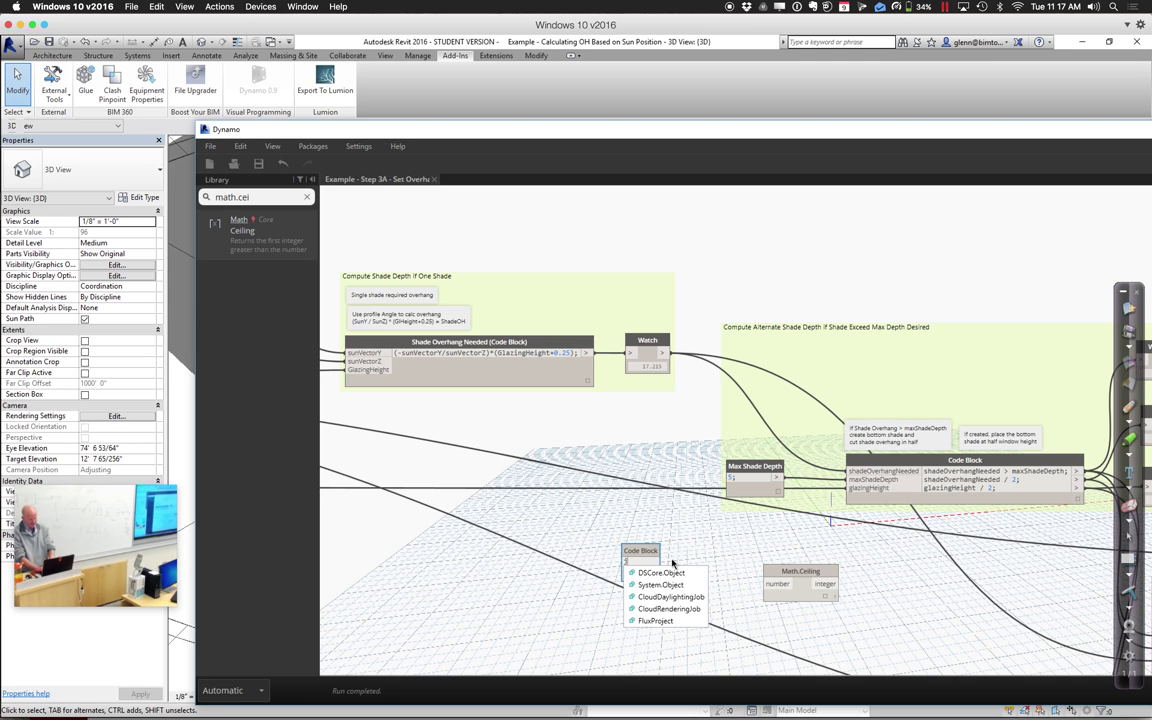
text(eed)
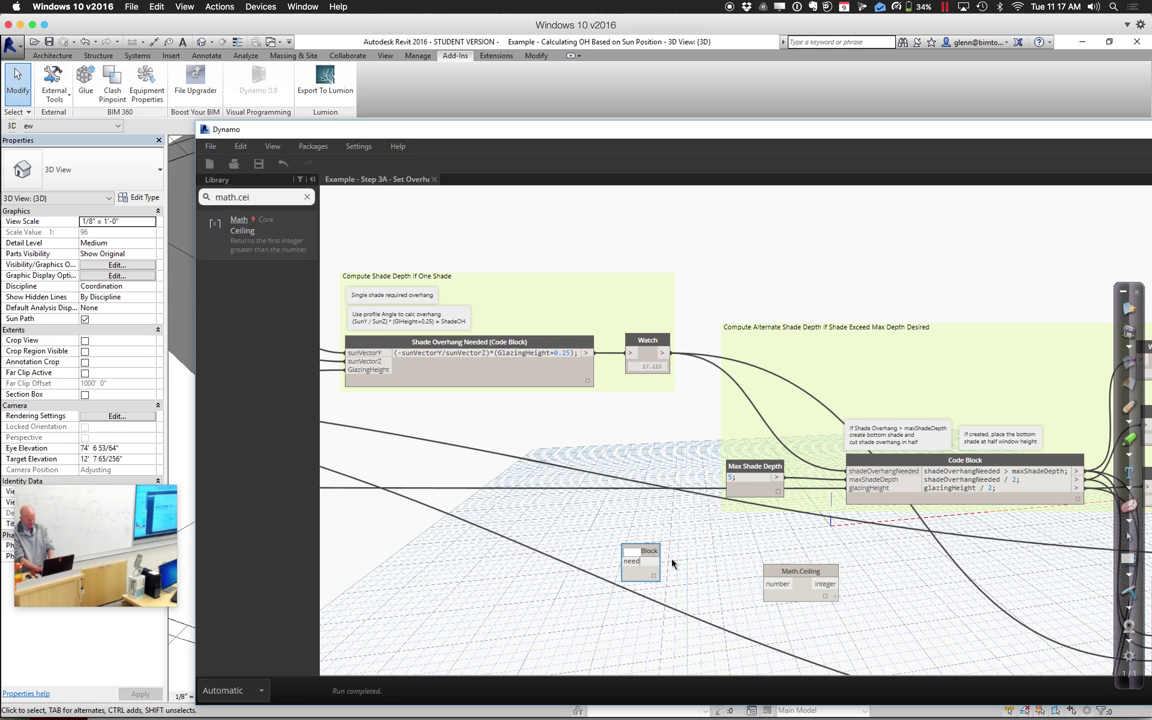
text(edLength)
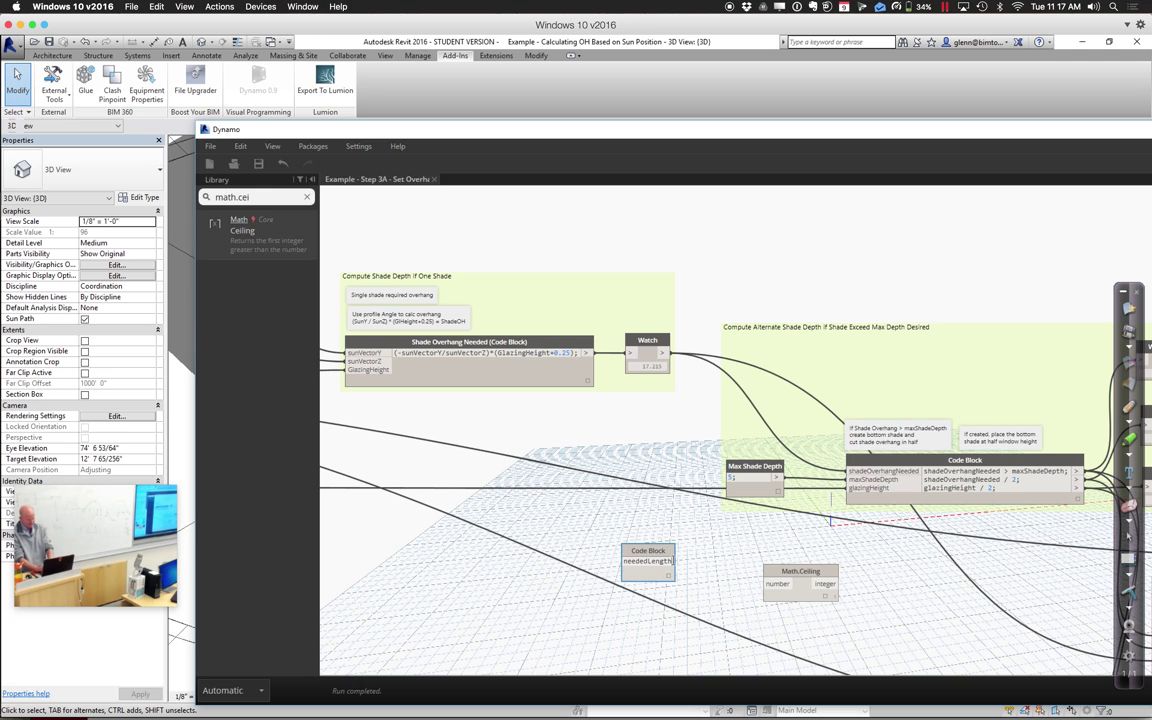
text(/max)
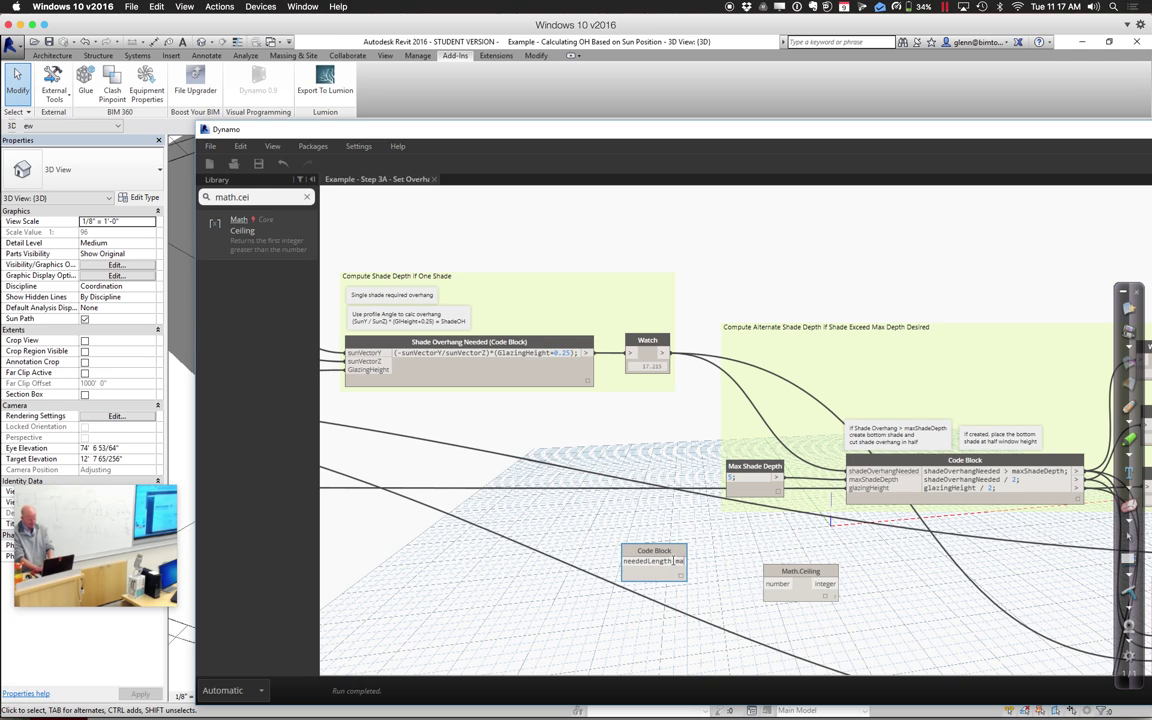
text(Segme)
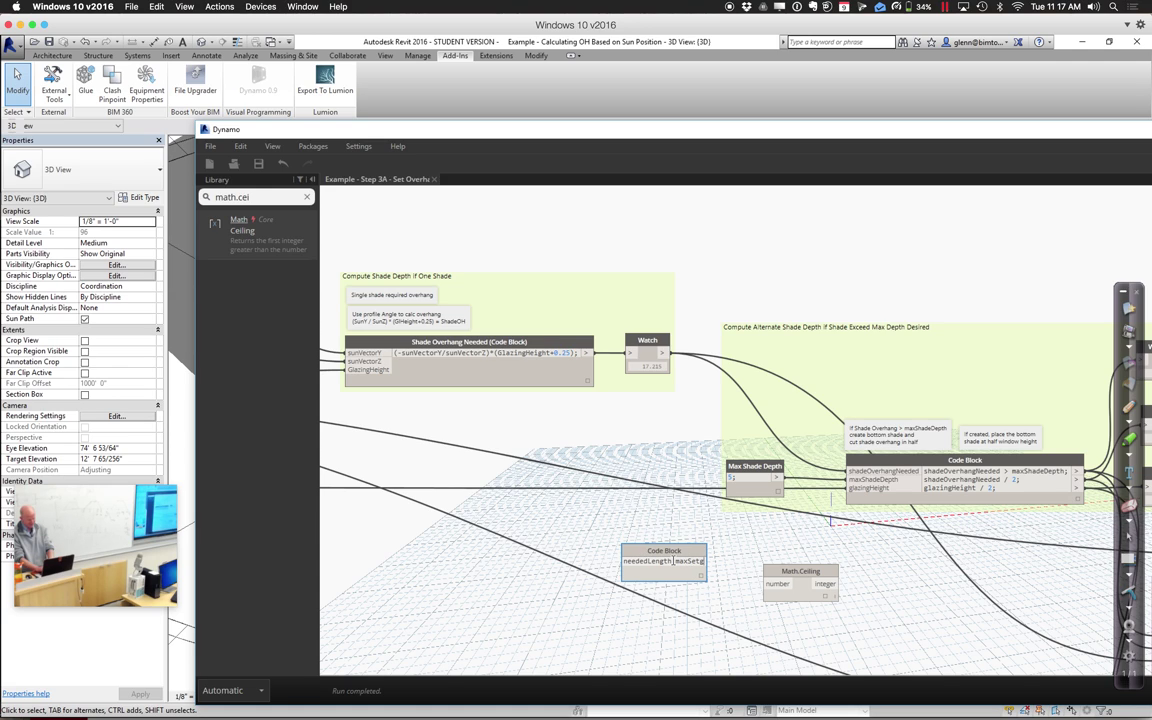
text(nt;)
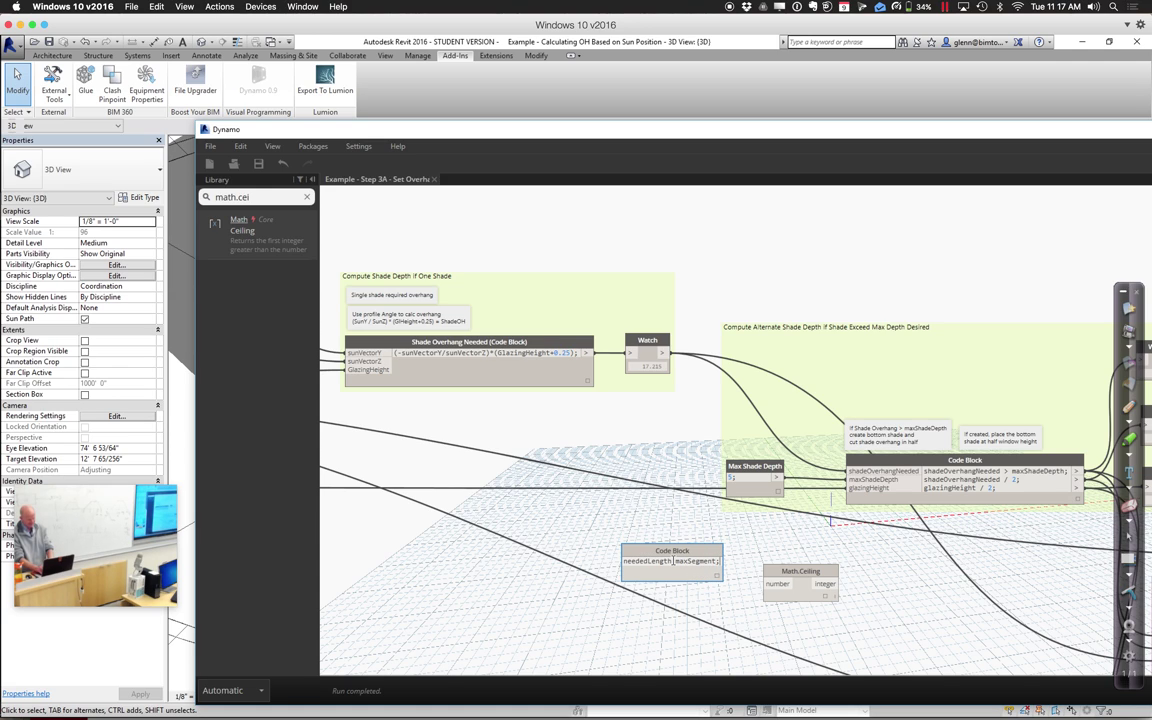
click(656, 530)
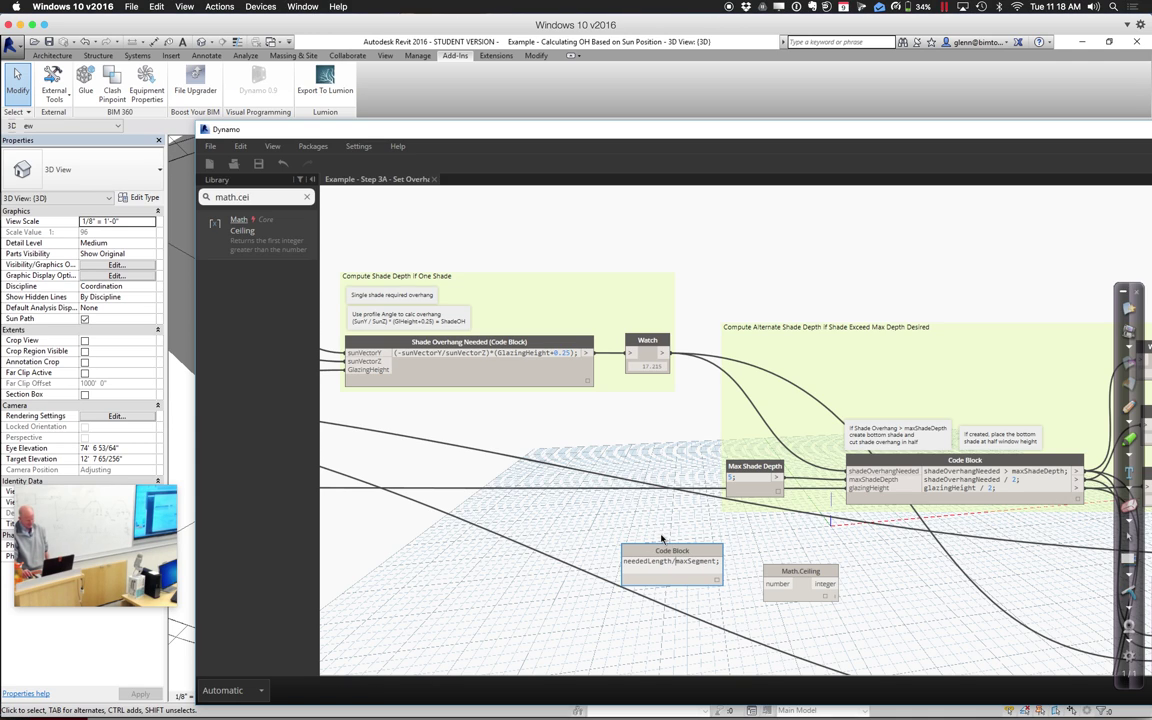
click(664, 540)
drag(672, 548, 641, 517)
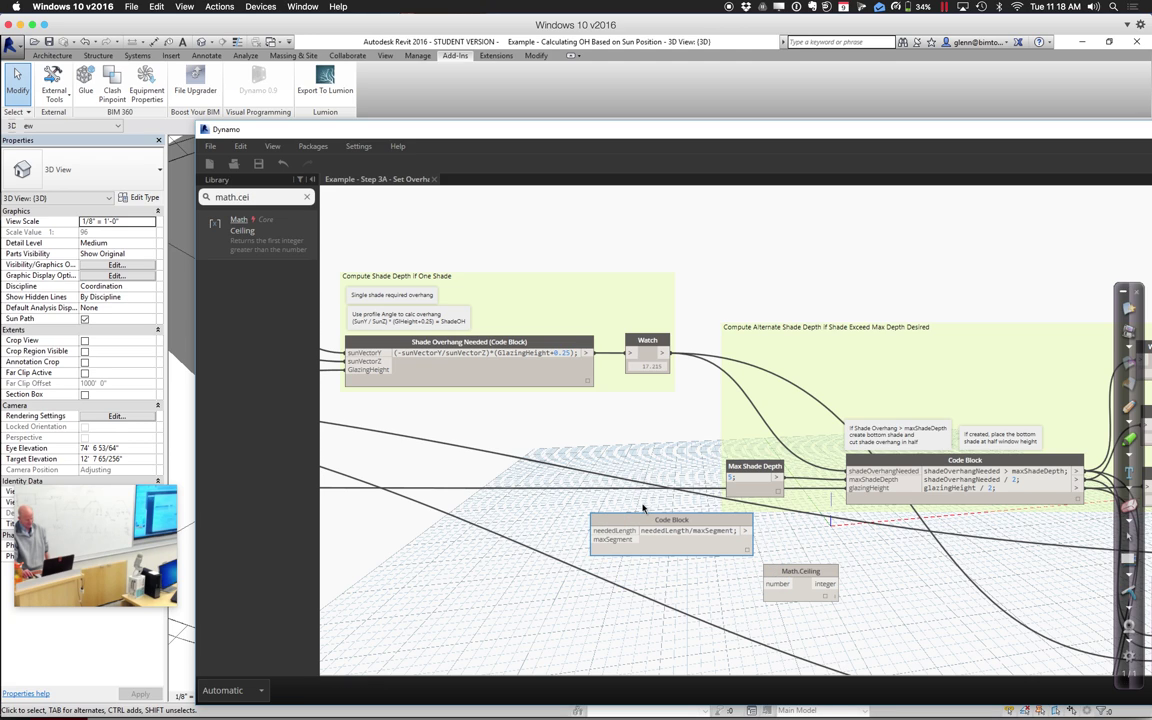
Connect the overhang Watch output to neededLength, Max Shade Depth to maxSegment, and the division result to Math.Ceiling's number input
drag(662, 358, 600, 533)
drag(778, 477, 591, 540)
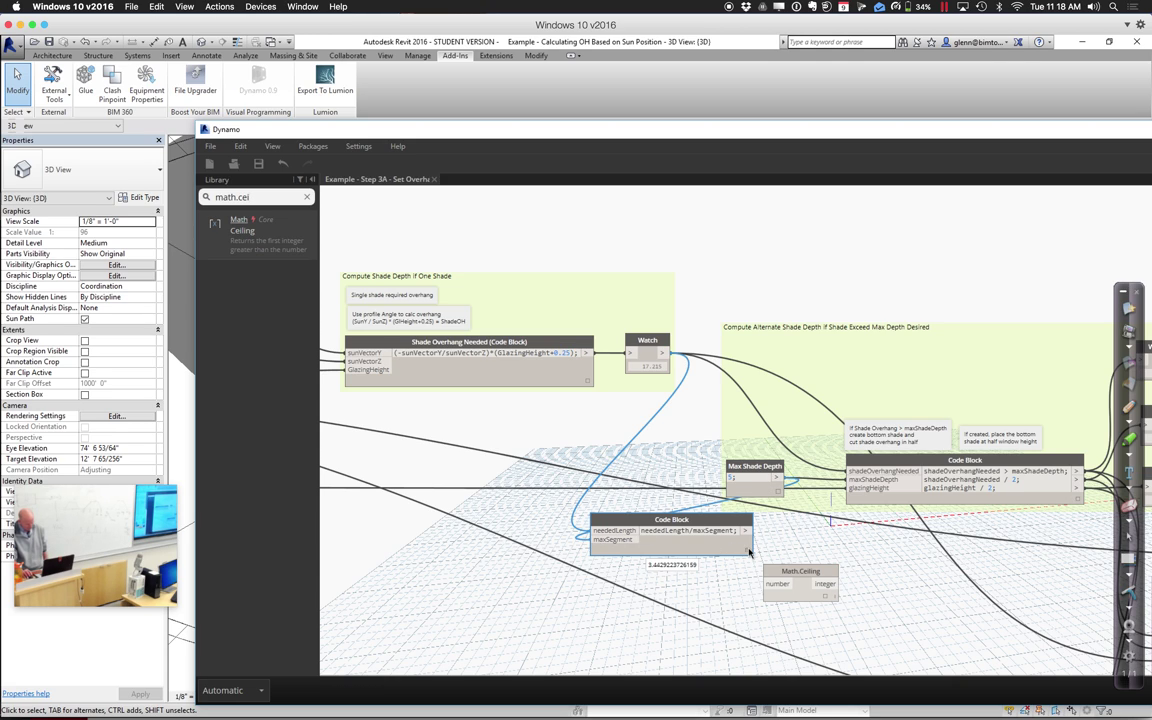
drag(800, 572, 836, 559)
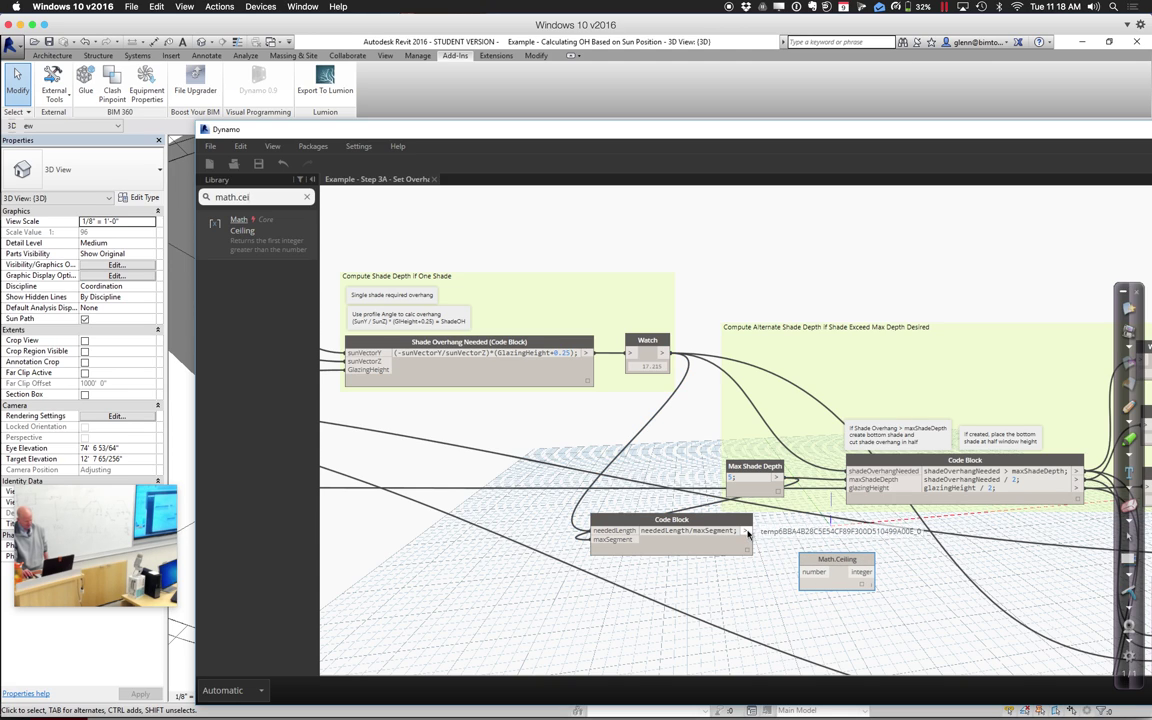
drag(748, 530, 813, 573)
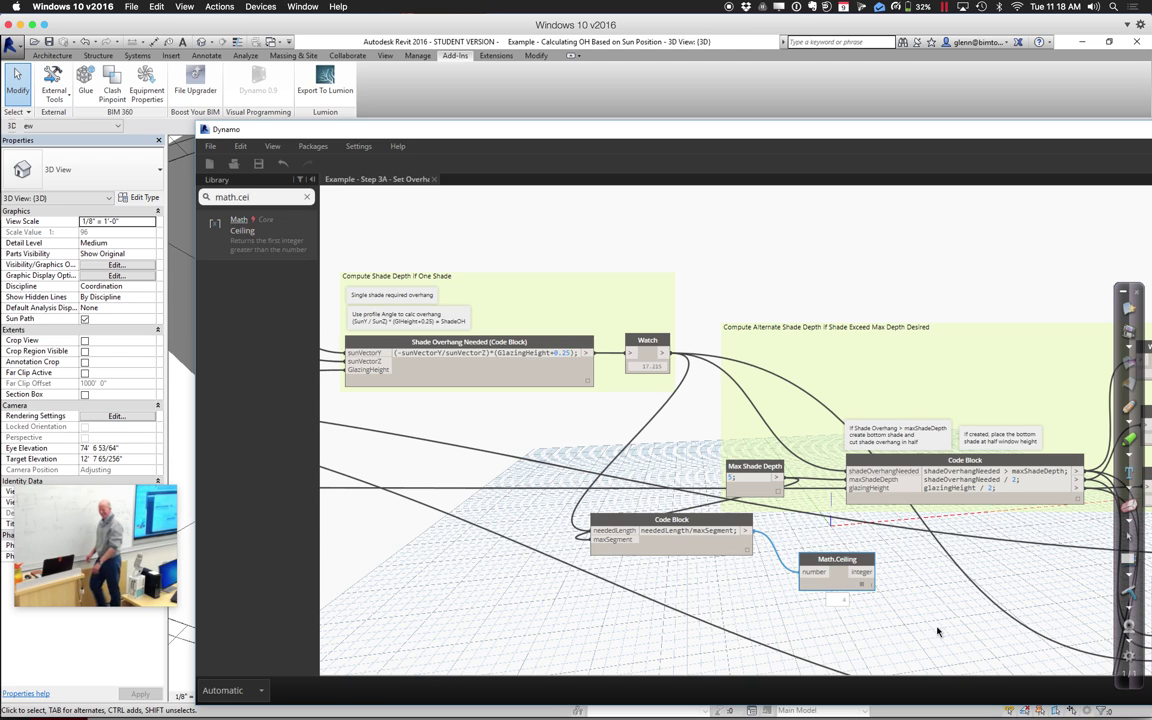
Divide shadeOverhangNeeded and glazingHeight by numberShades in the alternate shade depth code block, with Math.Ceiling's output connected to numberShades
click(1013, 480)
text(nu)
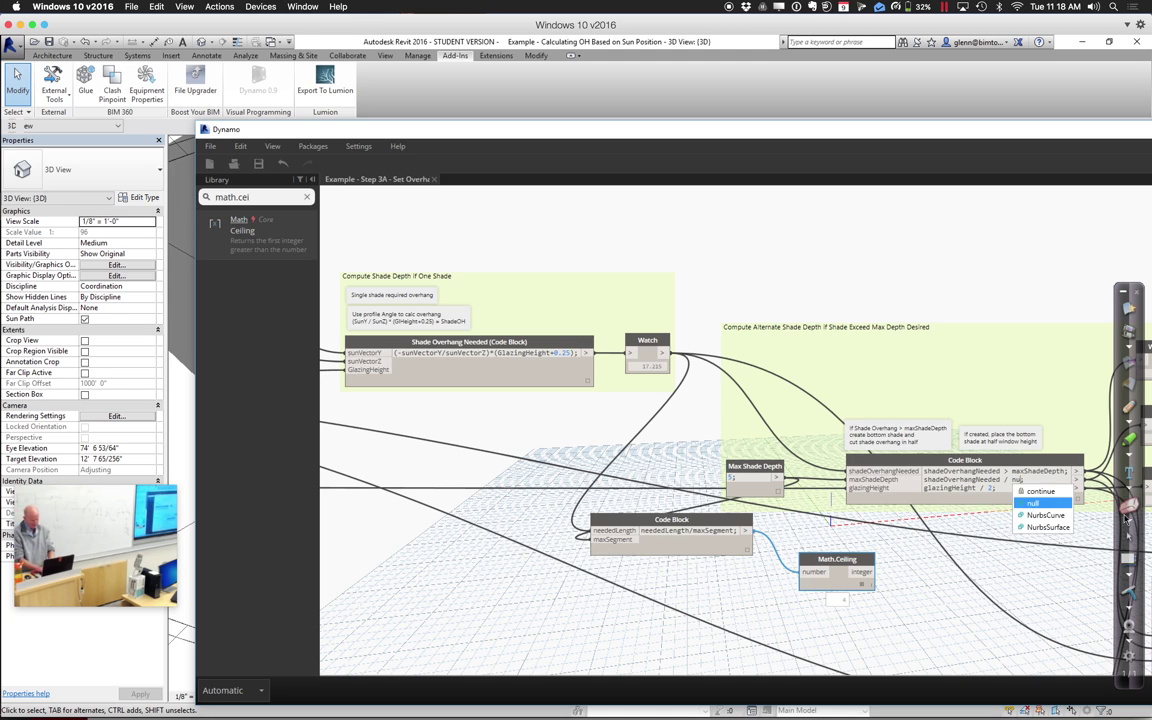
text(mberS;)
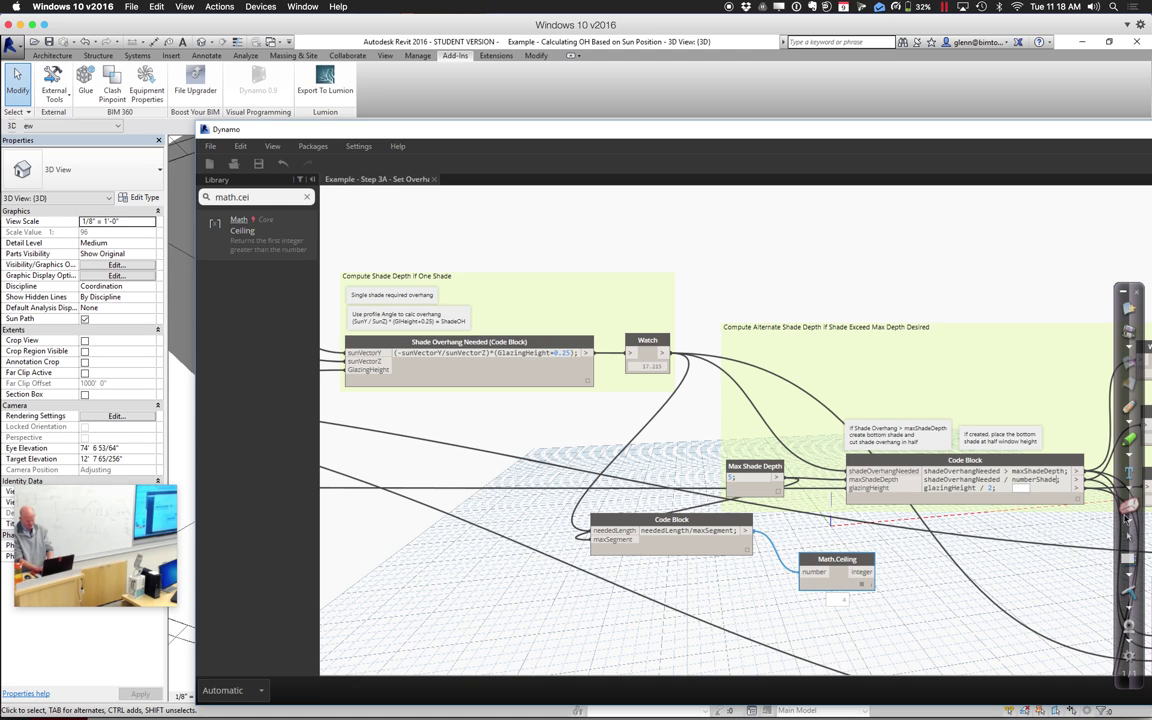
click(981, 620)
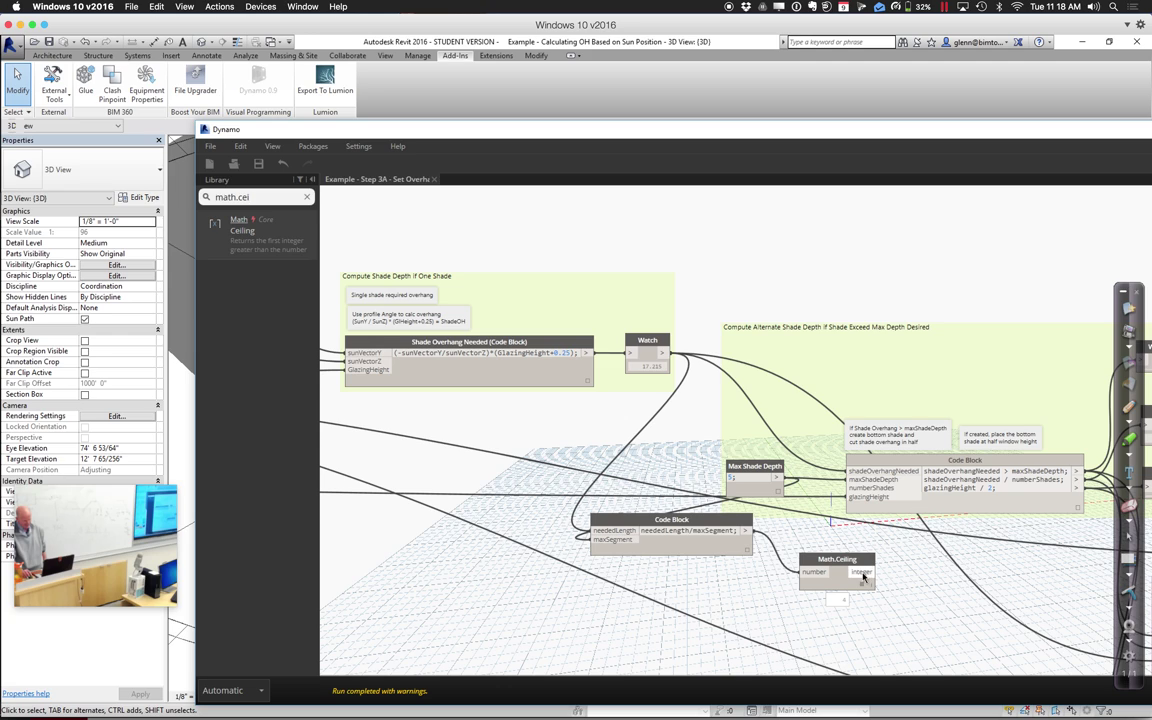
drag(877, 572, 849, 488)
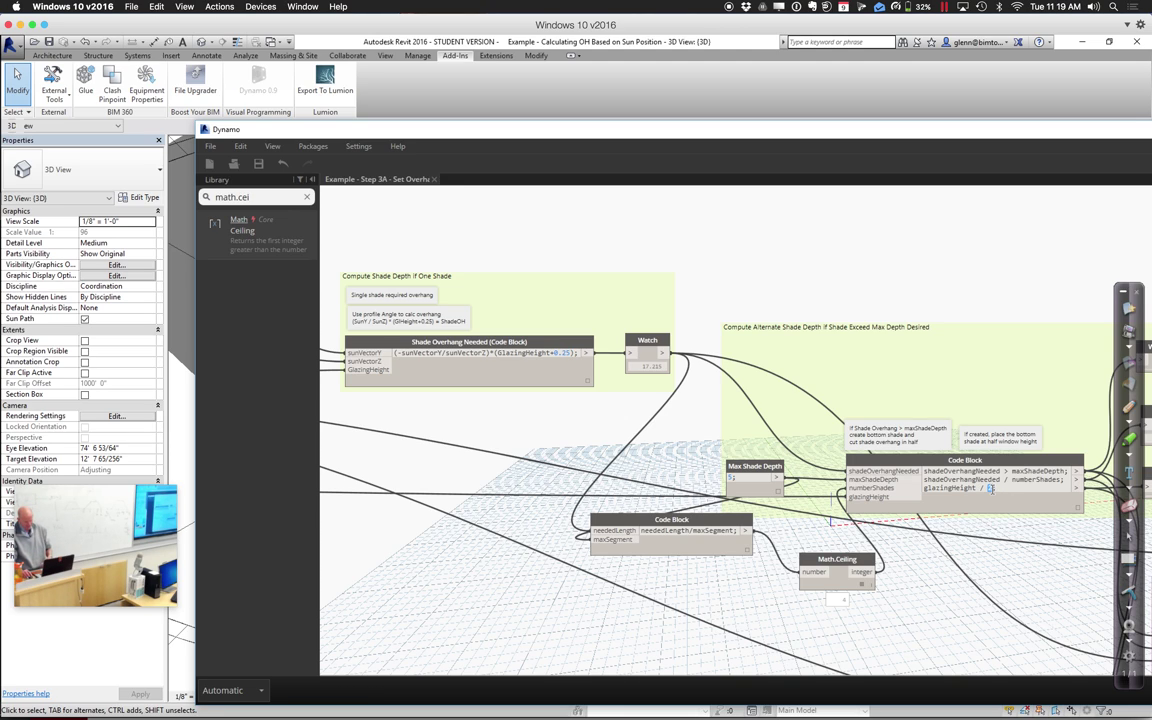
text(numberShades;)
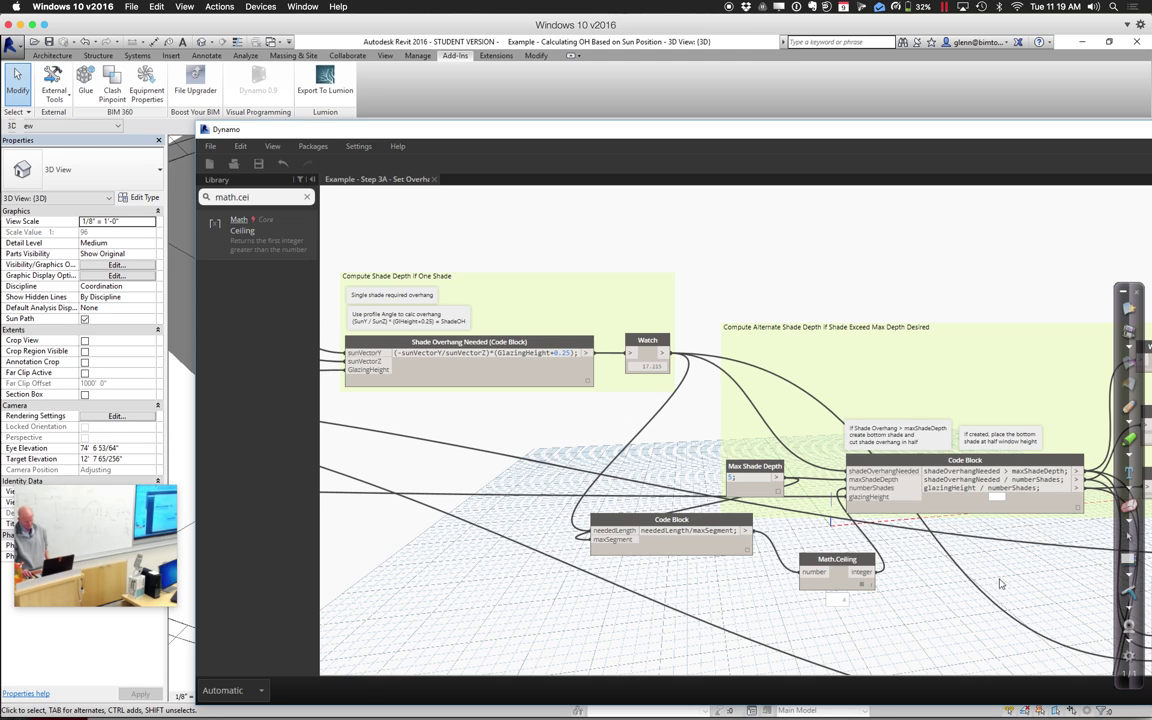
click(900, 525)
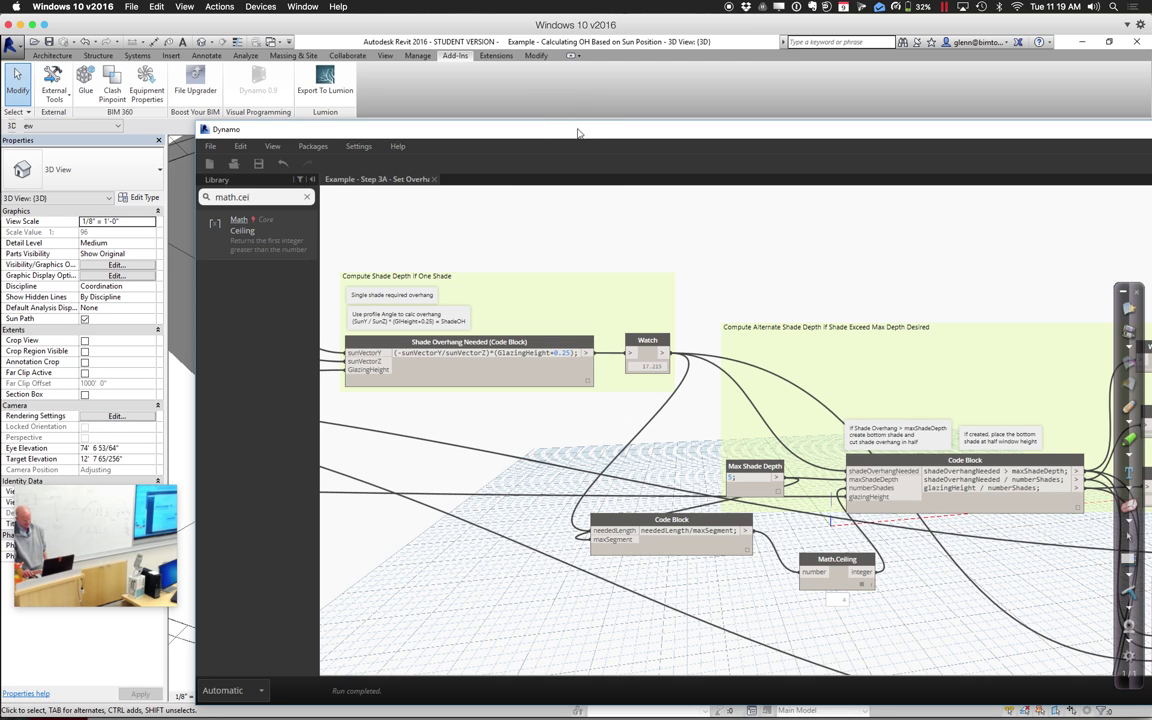
Uncover the house's window shades in the 3D view and set Max Shade Depth to 8
drag(576, 136, 906, 149)
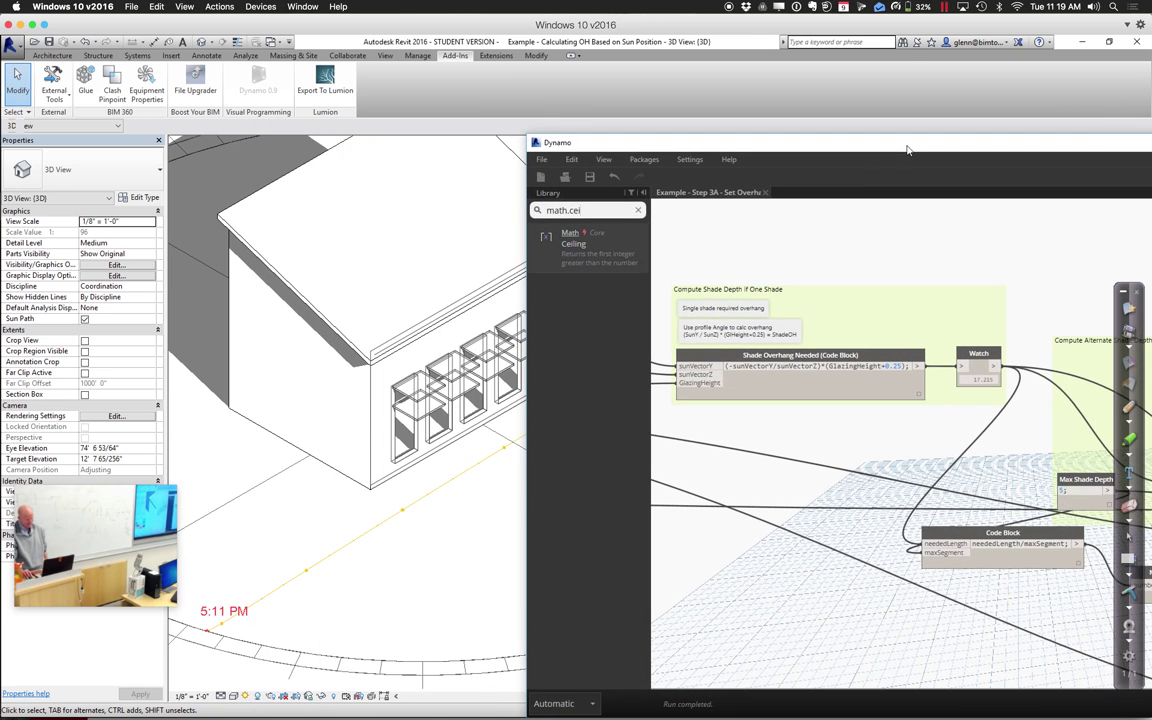
click(415, 560)
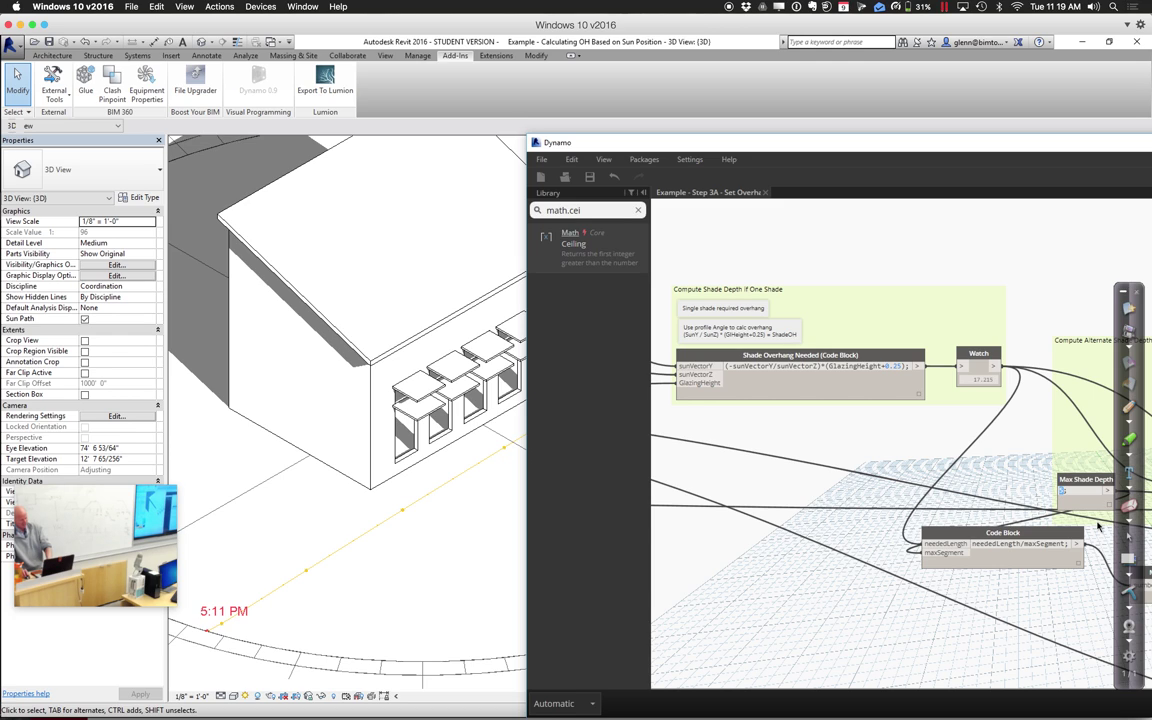
click(812, 402)
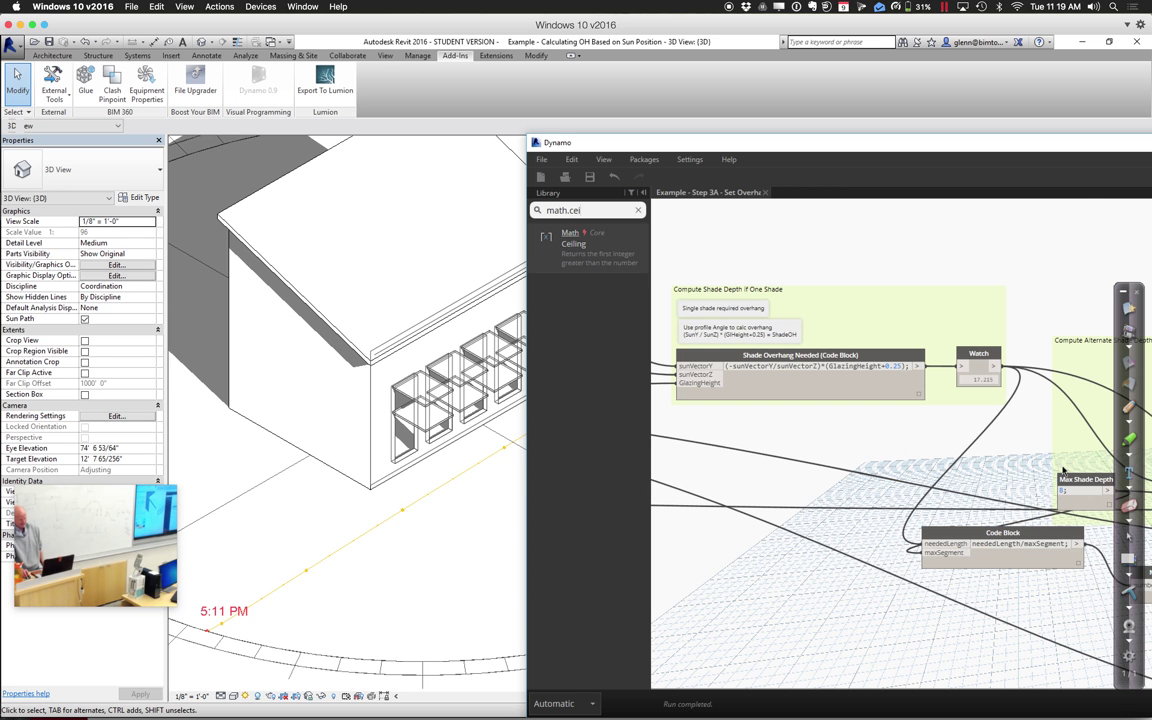
Bring the graph back over the 3D view and set Max Shade Depth to 10
drag(1078, 151, 797, 161)
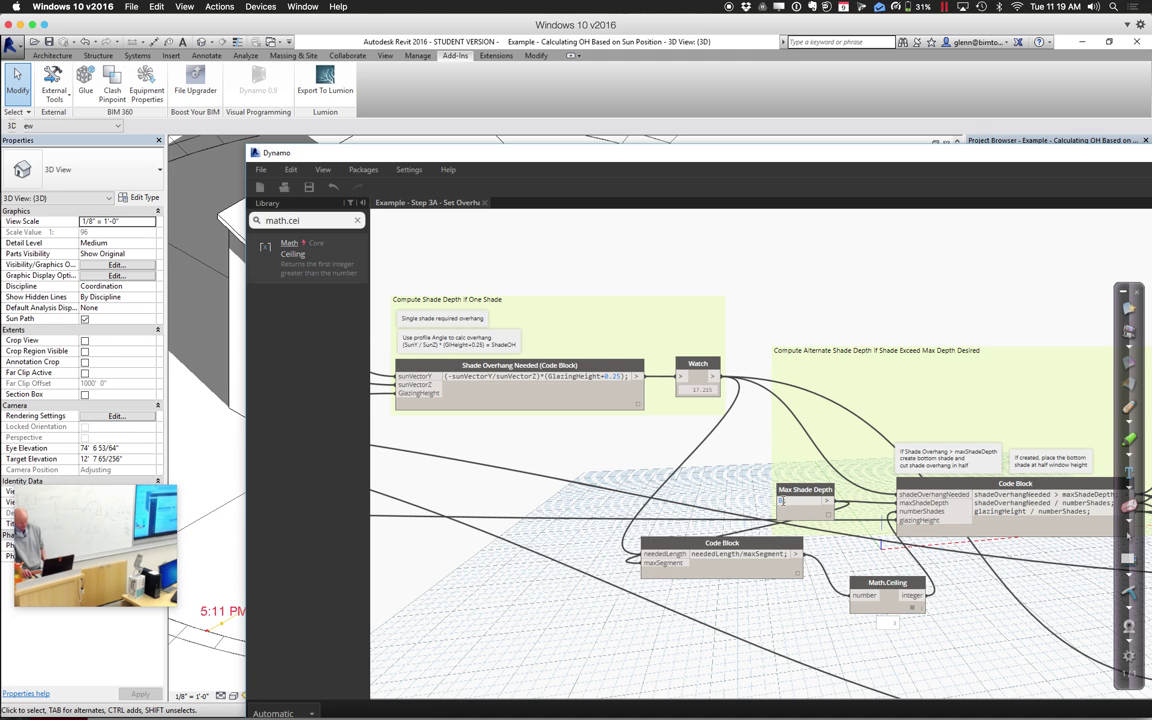
text(N0;)
click(626, 522)
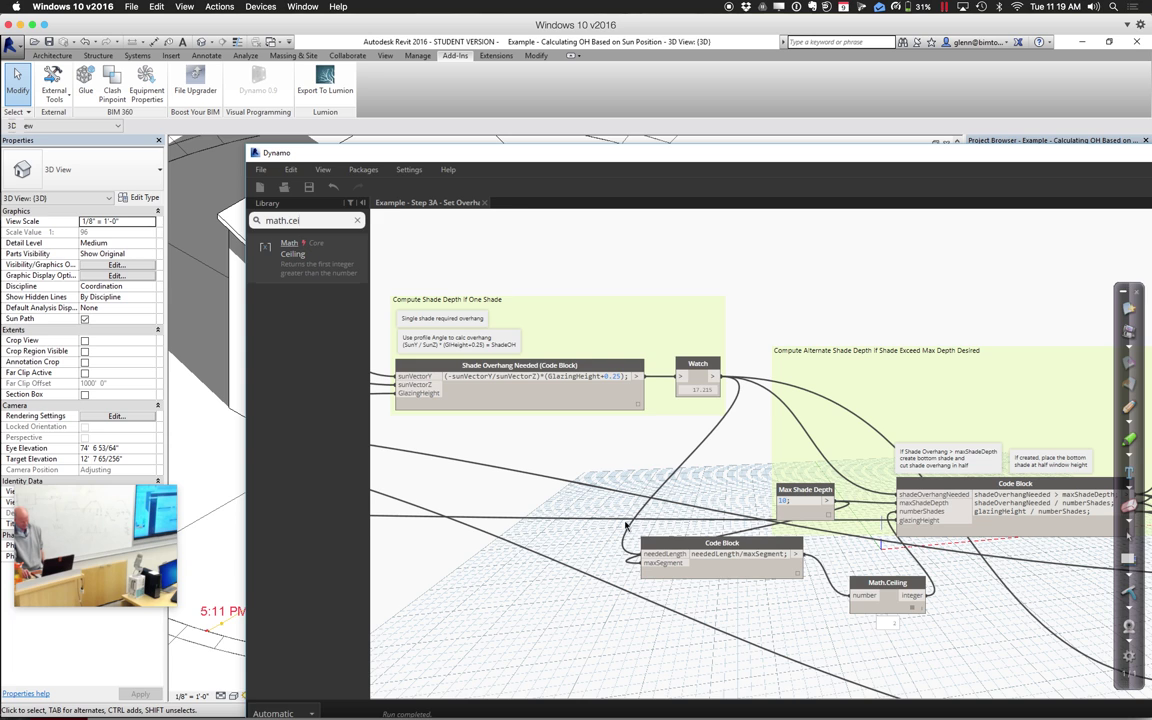
Set the sun path time to 4:45 PM in the uncovered 3D view and bring the shade depth graph back over it
drag(556, 152, 922, 184)
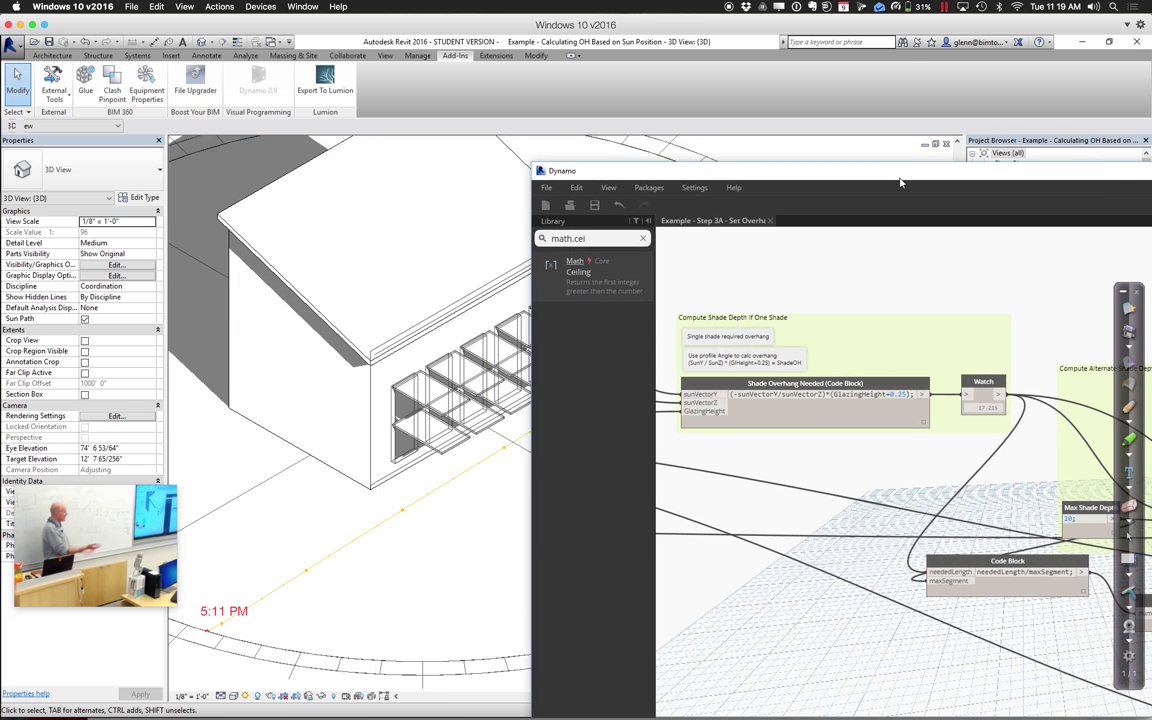
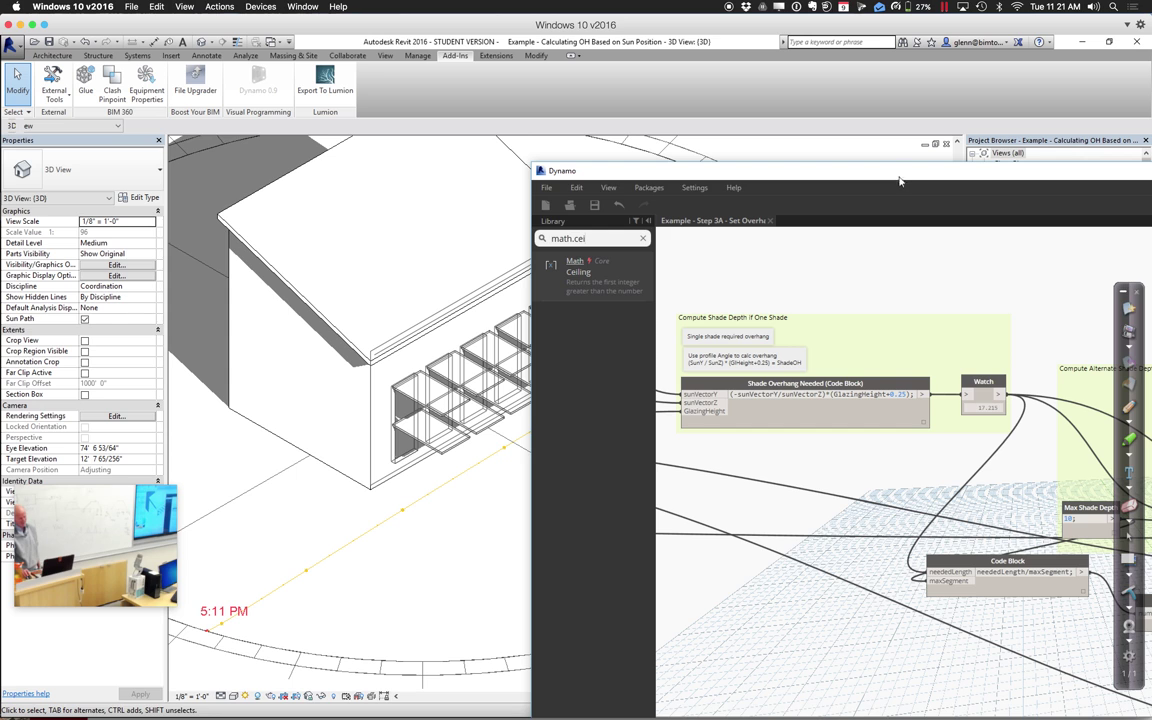
drag(900, 182, 806, 462)
scroll(801, 403, up, 2)
scroll(801, 403, down, 3)
middle_drag(780, 390, 681, 320)
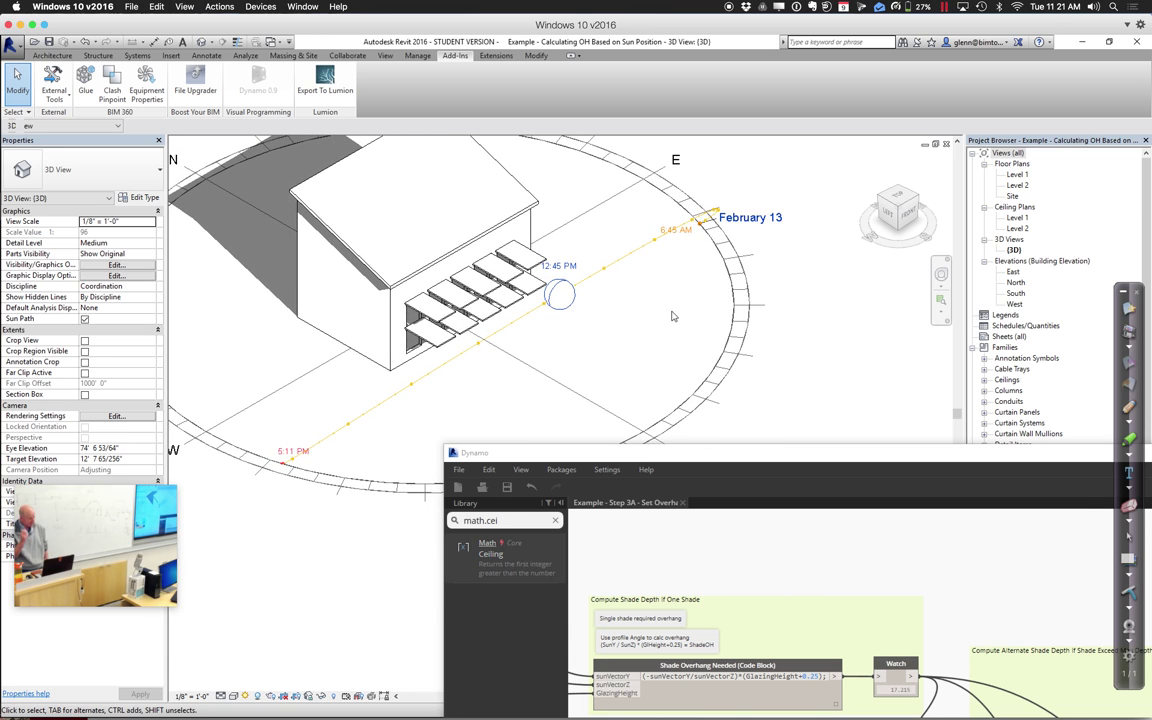
click(553, 269)
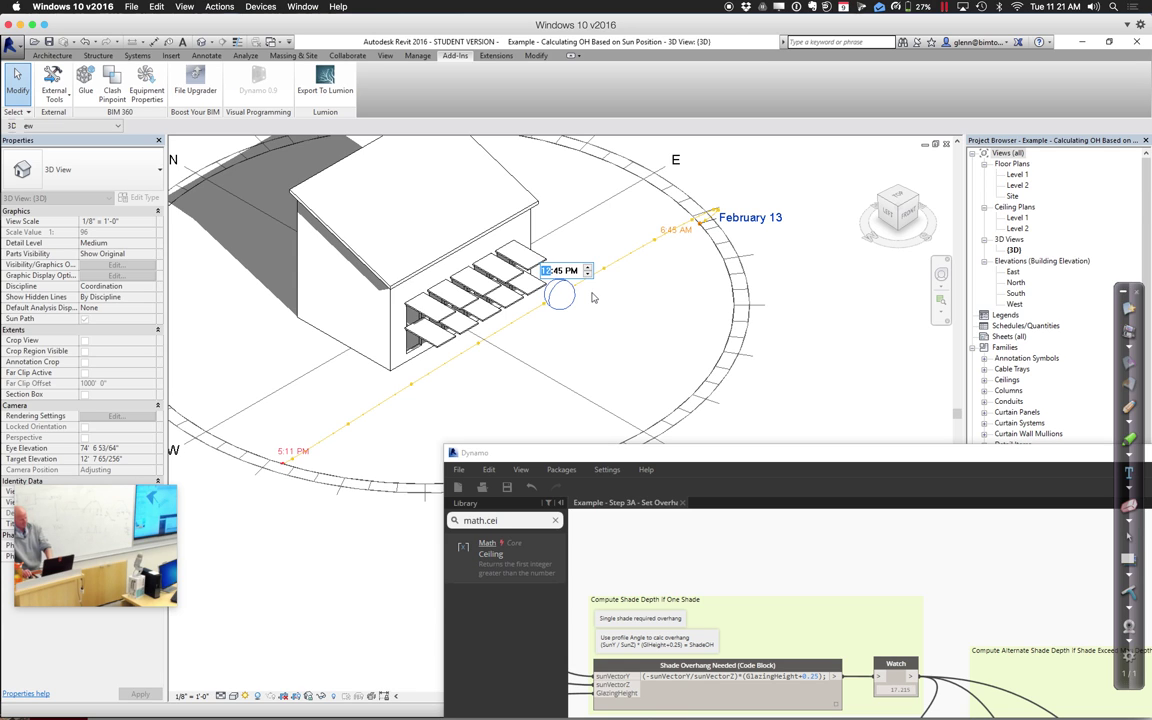
text(4)
key(Return)
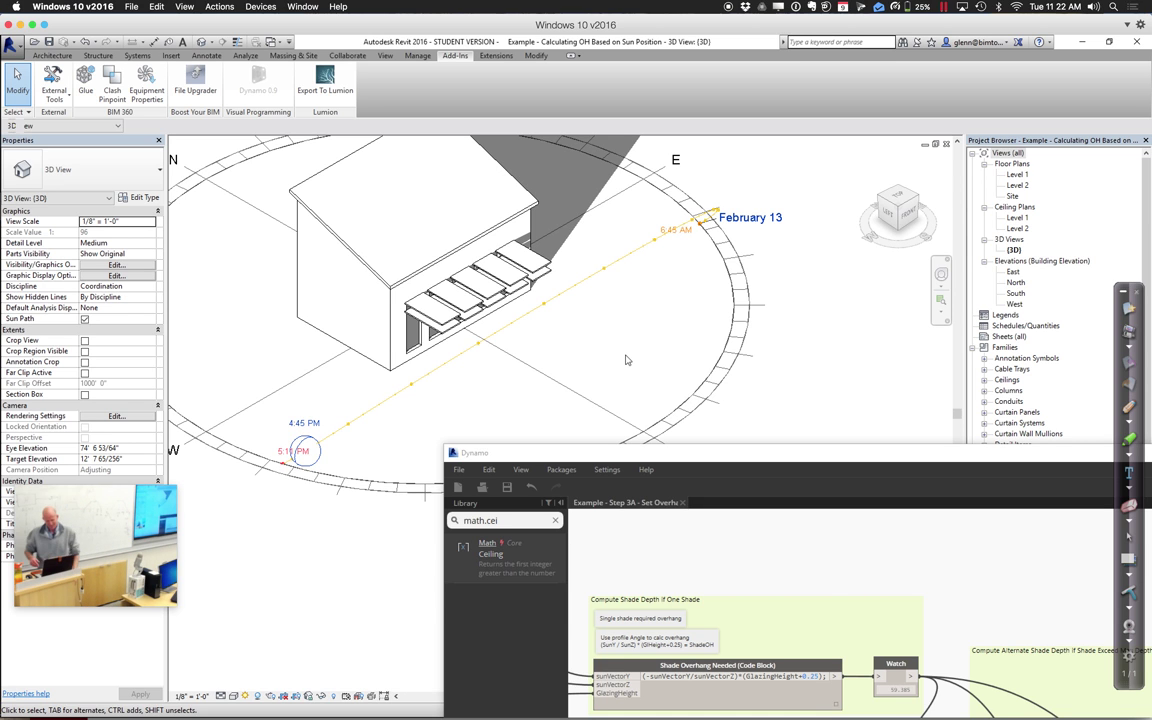
drag(666, 456, 275, 239)
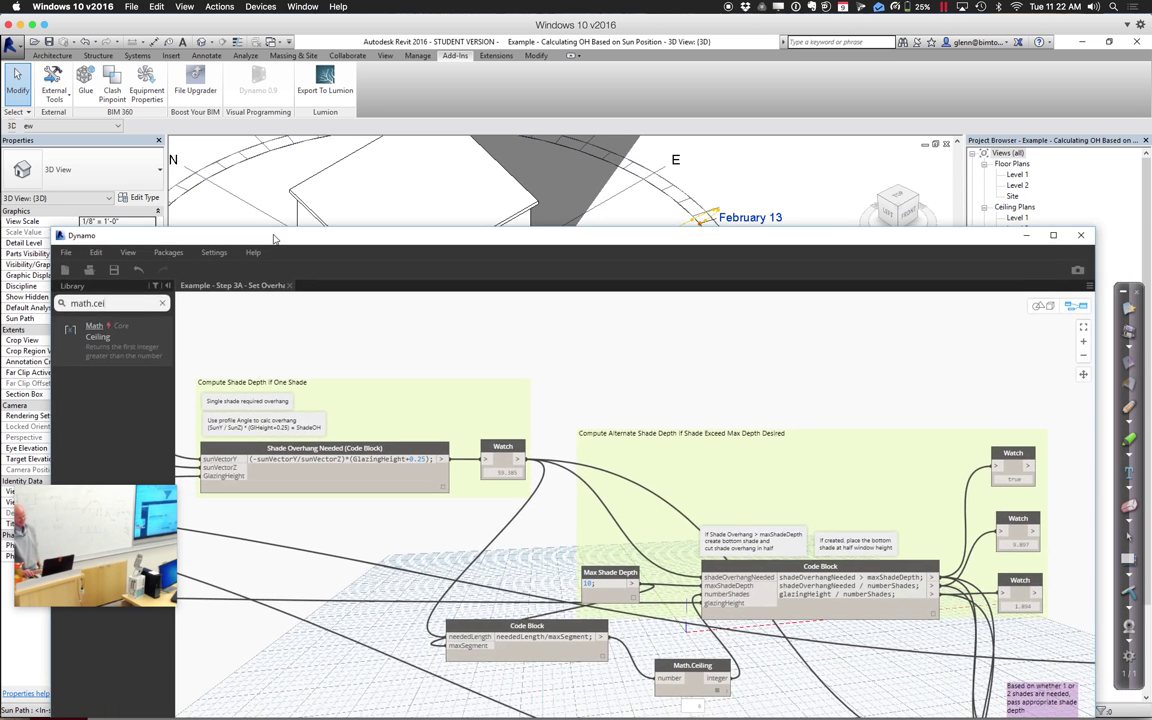
Close Dynamo without saving the changes to the Step 3A overhang parameters graph
click(1081, 236)
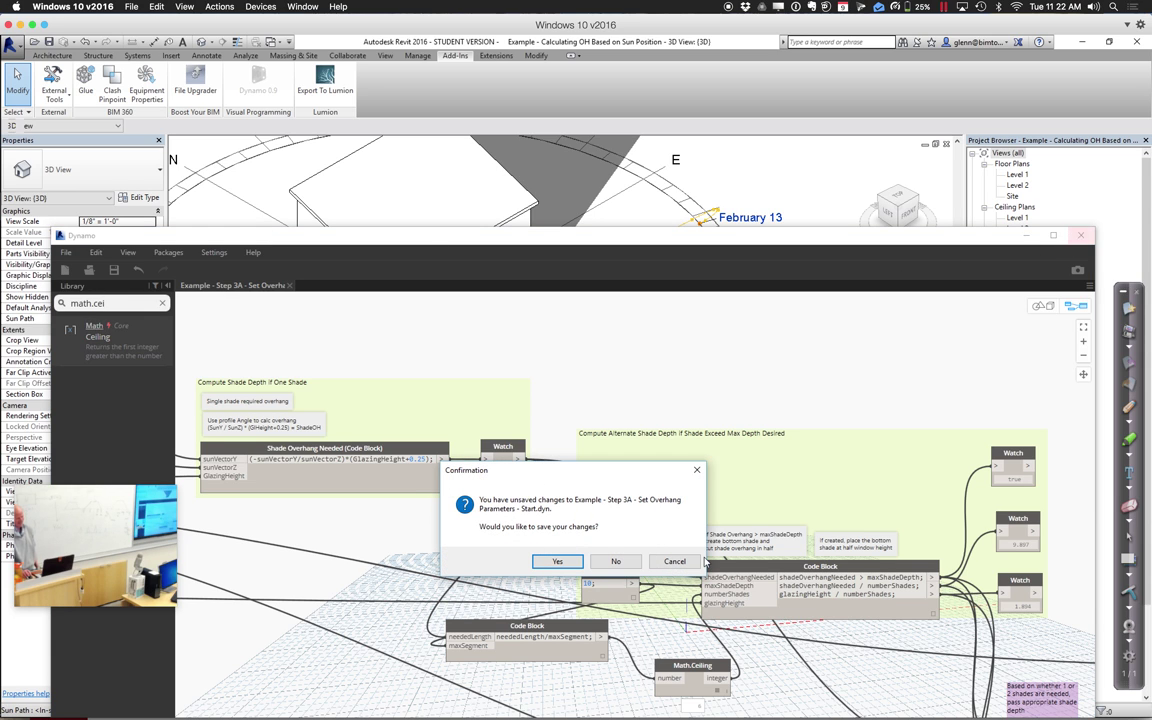
click(616, 561)
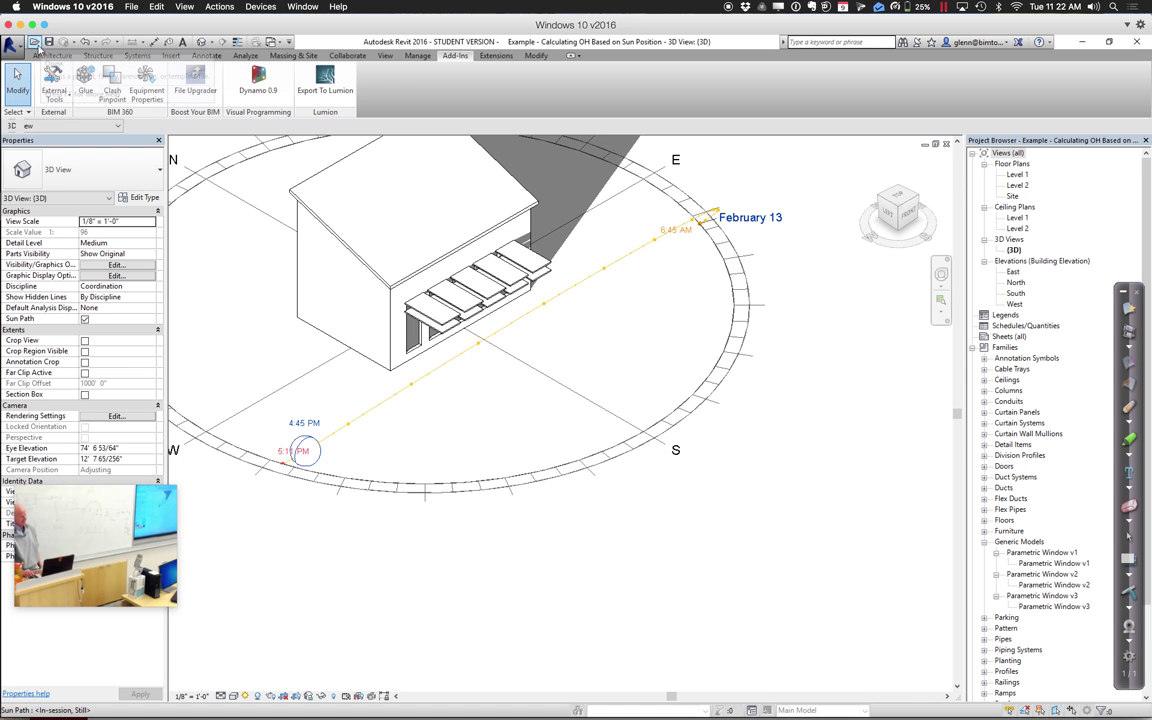
Open the Example - Solar Analysis - Sloping Roof project from the Example 11.3 - Solar Analysis folder under Session 11 Dynamo Examples
click(35, 43)
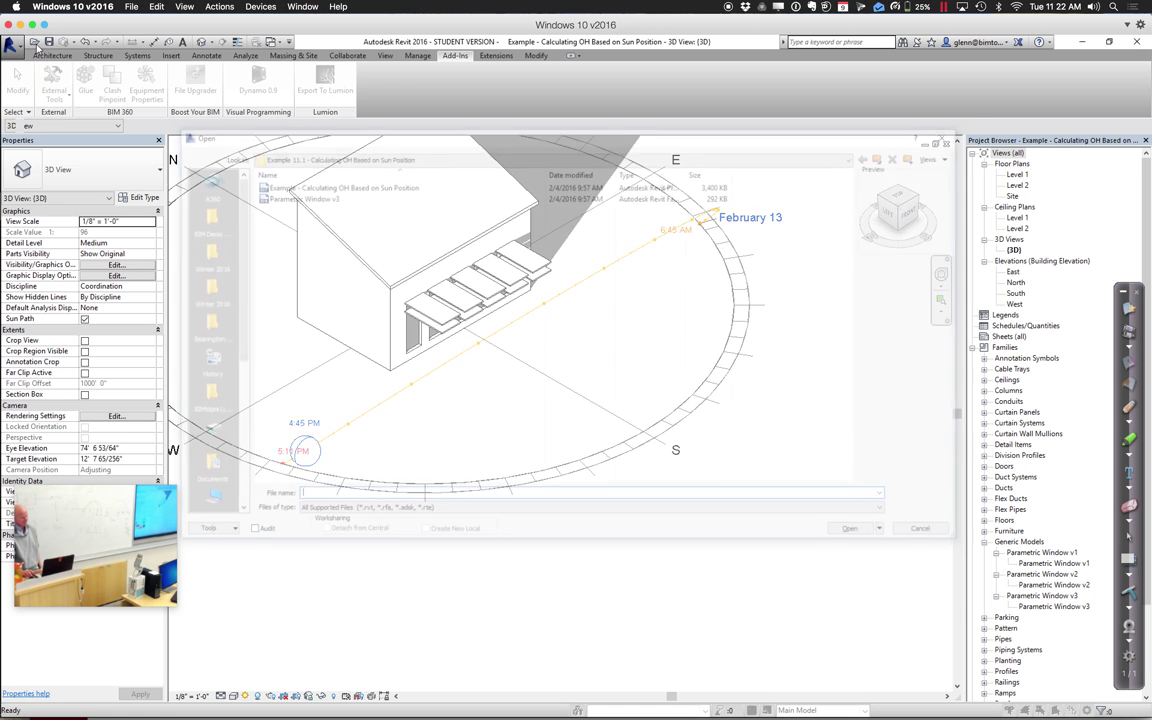
click(290, 155)
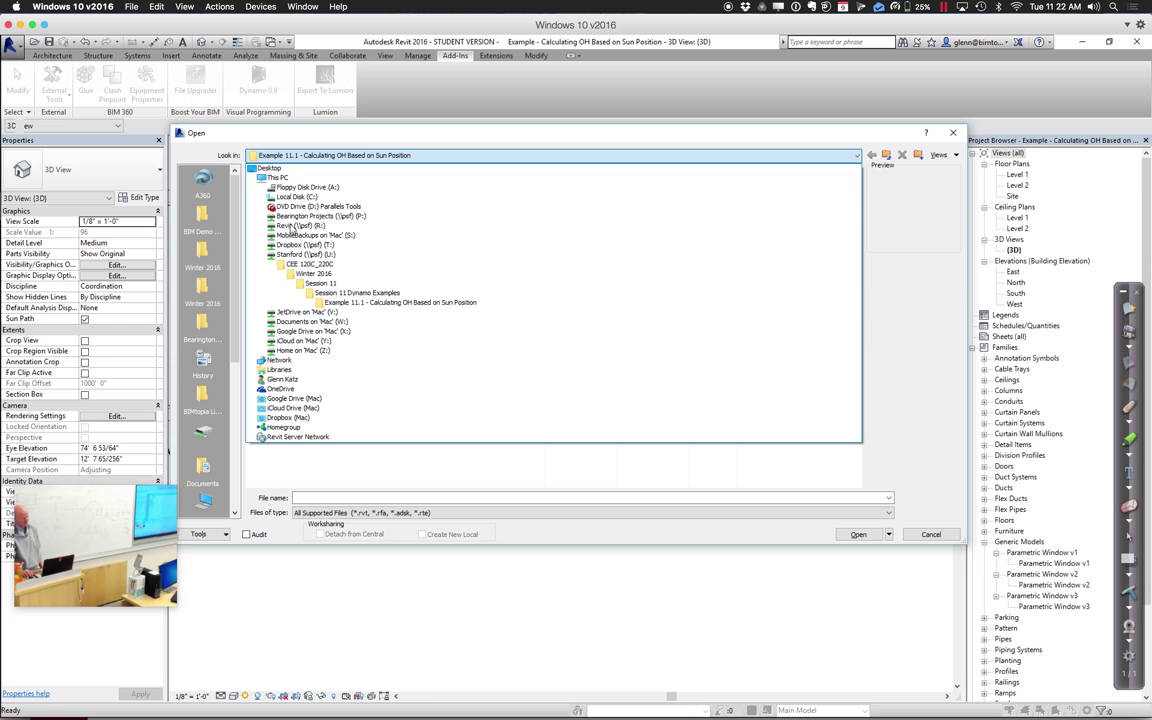
click(315, 284)
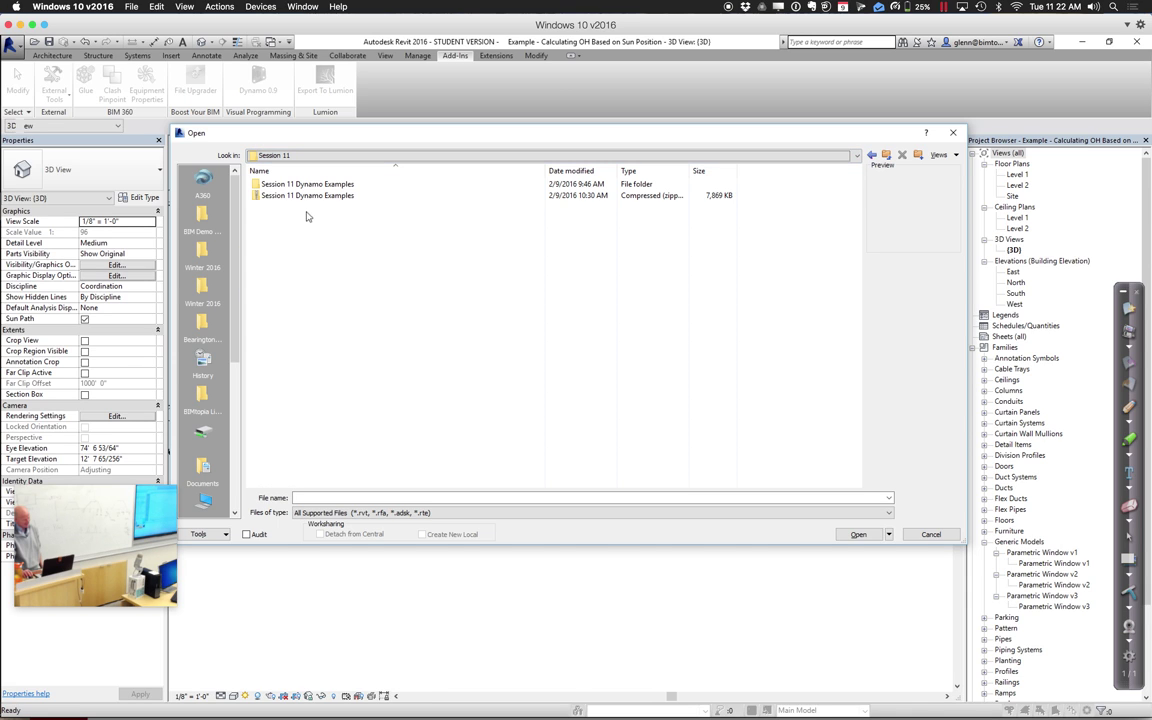
double_click(301, 188)
click(301, 207)
double_click(301, 207)
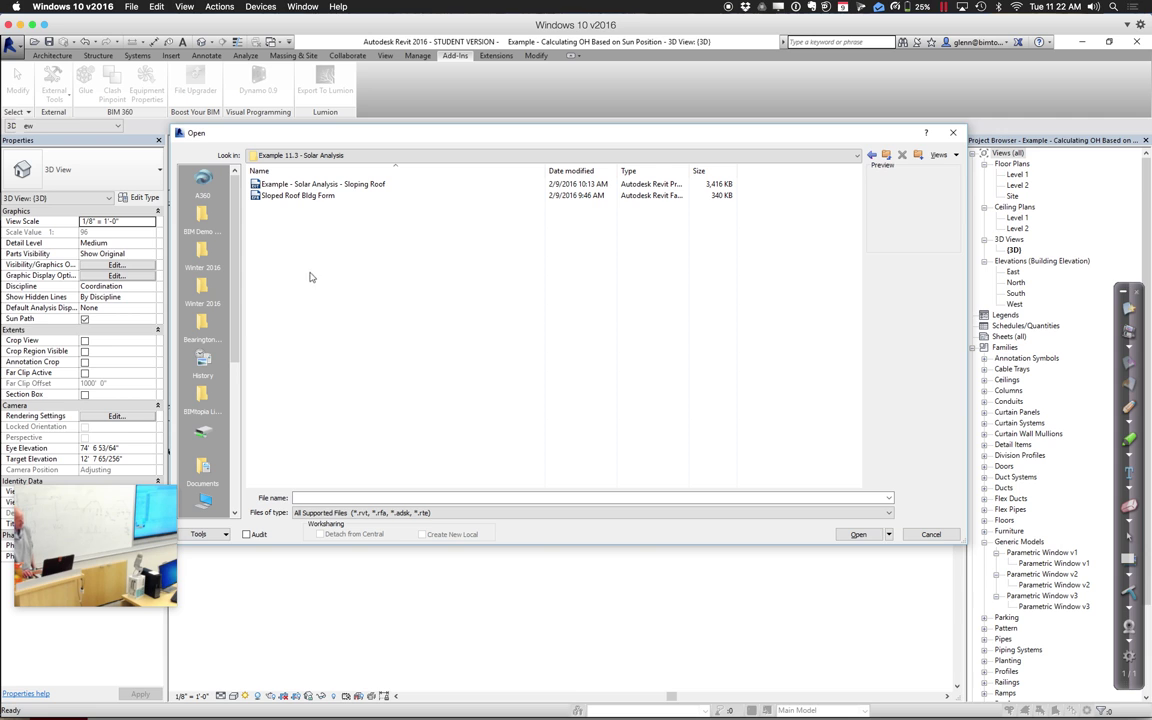
click(307, 186)
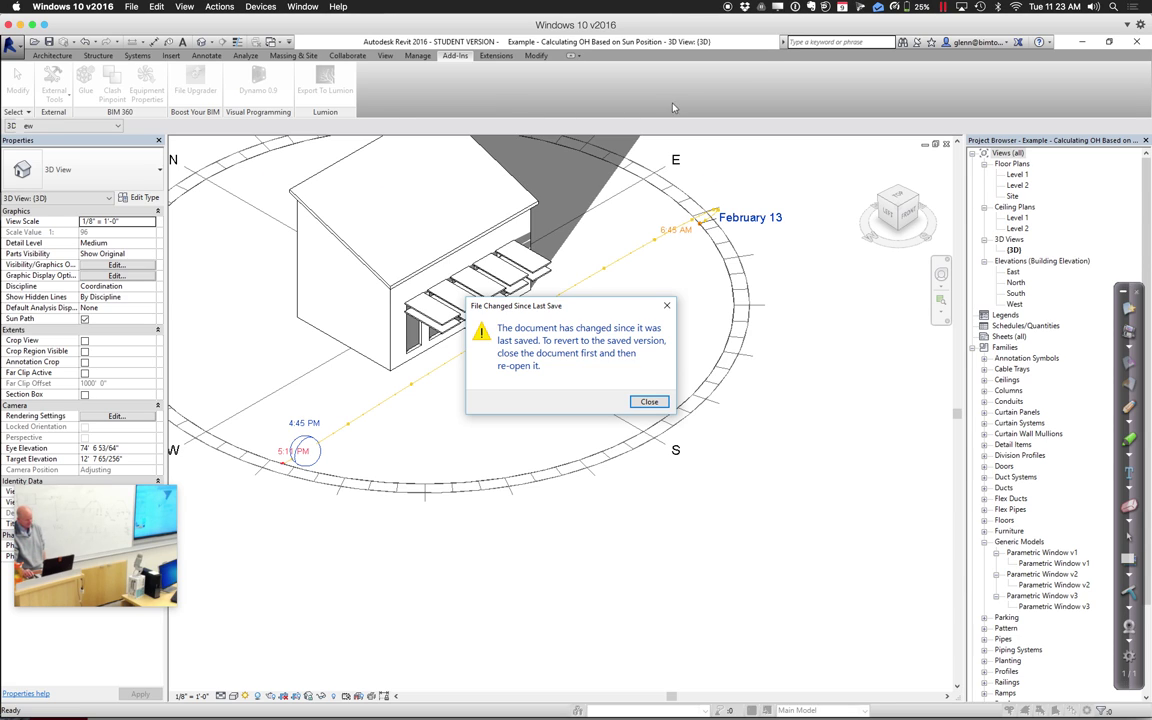
click(655, 401)
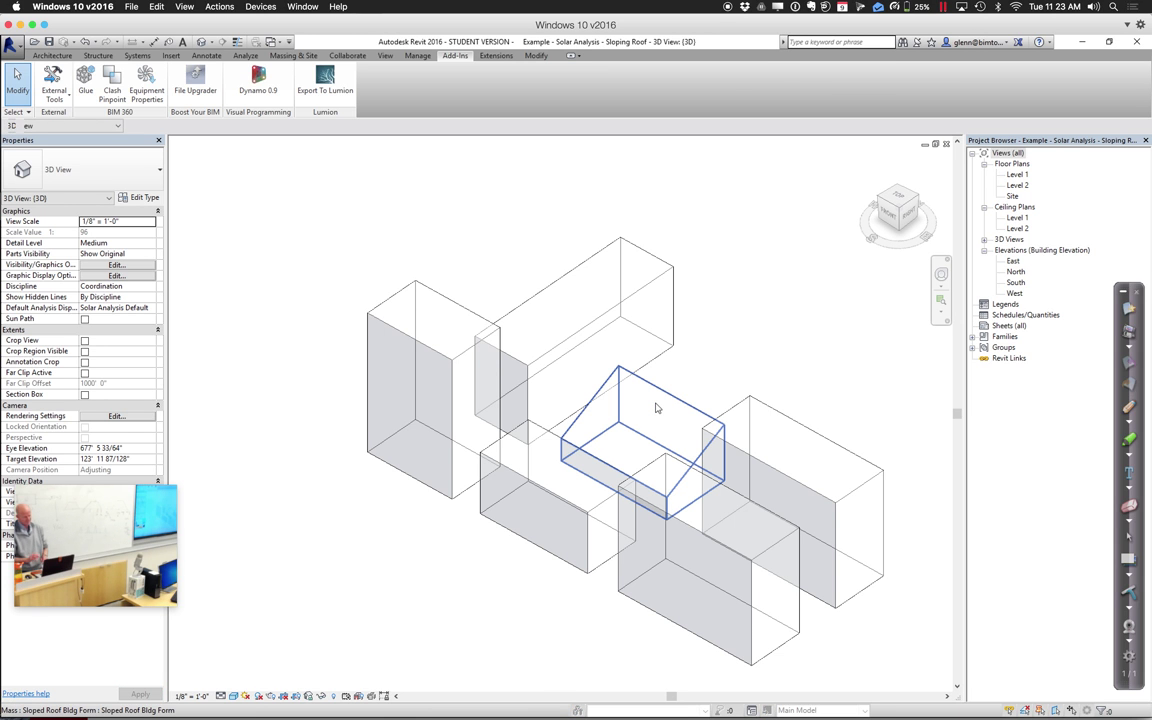
Open the central sloped-roof mass's family for editing, dismissing the save reminder, and show the family in its default 3D view
middle_drag(807, 326, 725, 283)
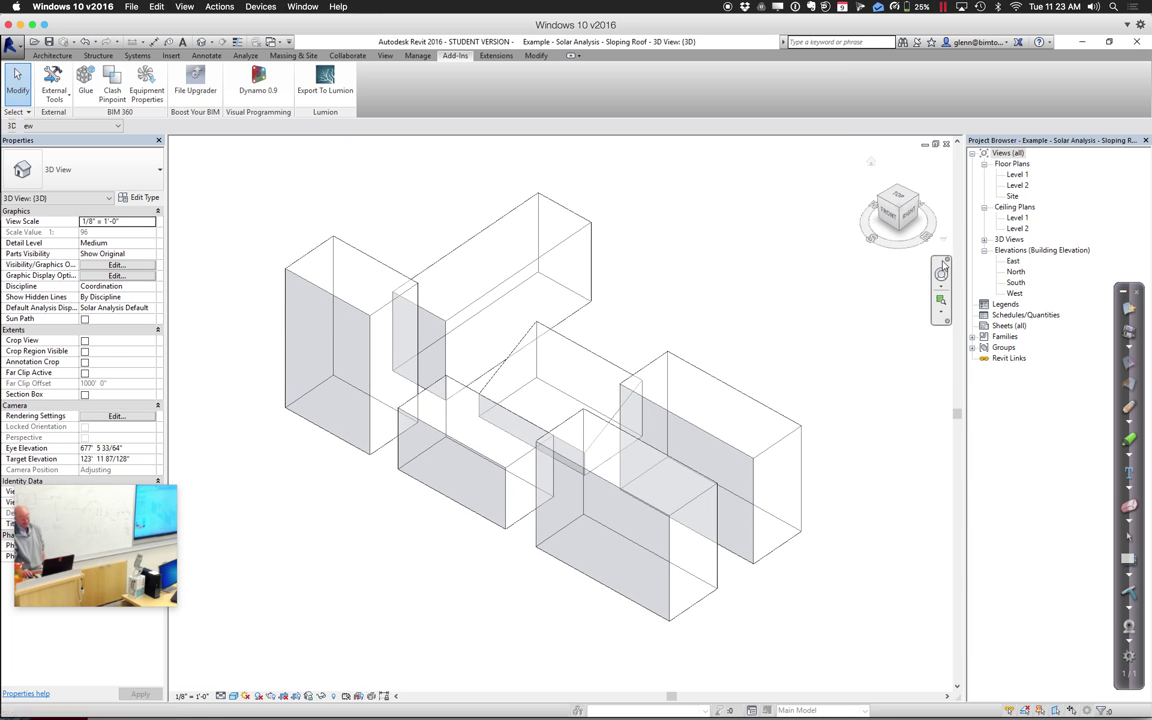
click(941, 268)
drag(705, 258, 766, 318)
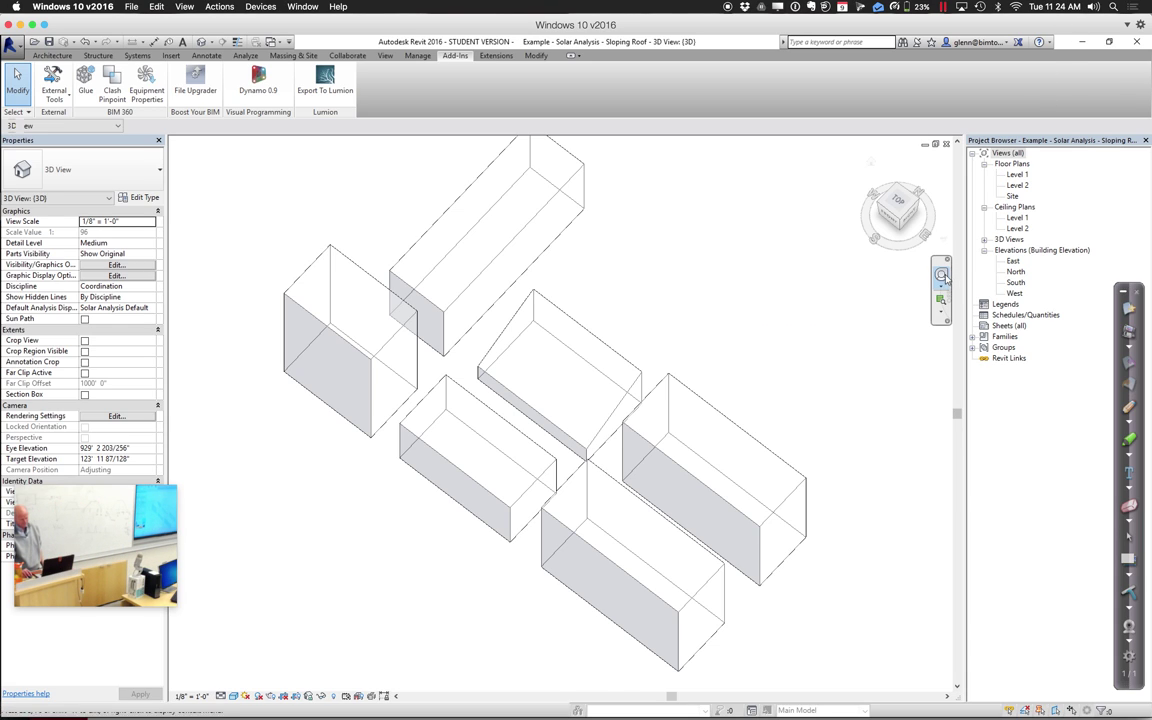
key(Escape)
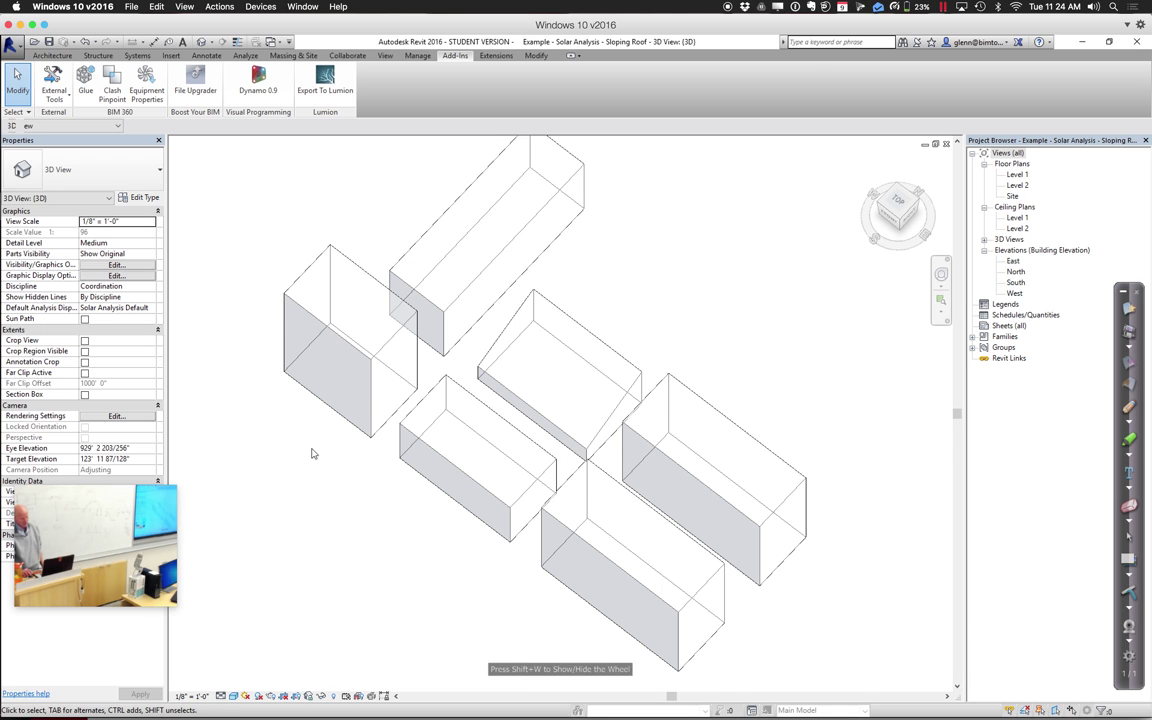
click(941, 273)
mouse_move(705, 325)
mouse_down()
mouse_move(691, 311)
mouse_move(773, 336)
mouse_move(805, 315)
mouse_up()
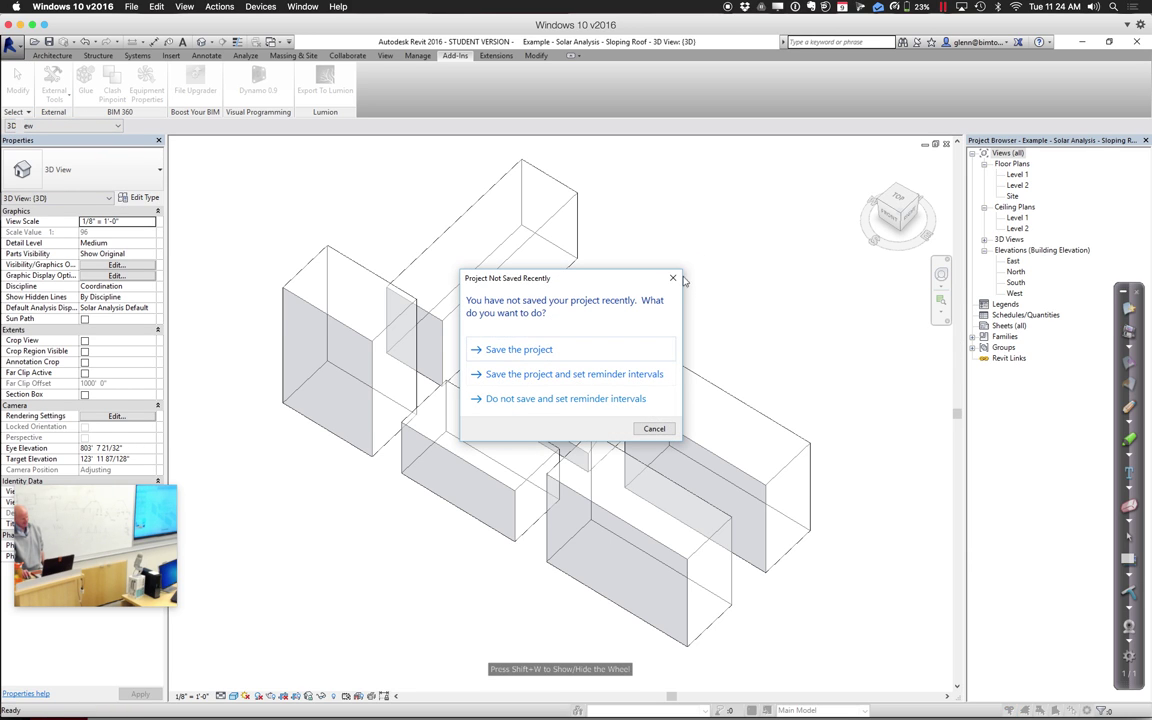
click(673, 278)
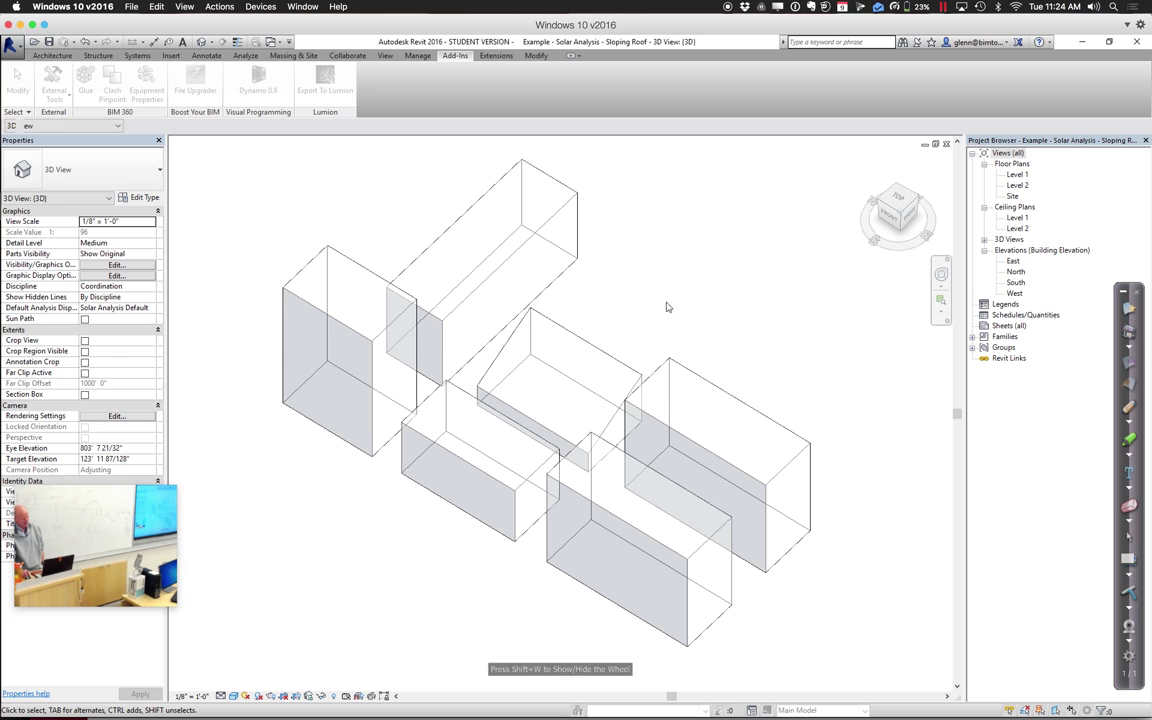
click(597, 360)
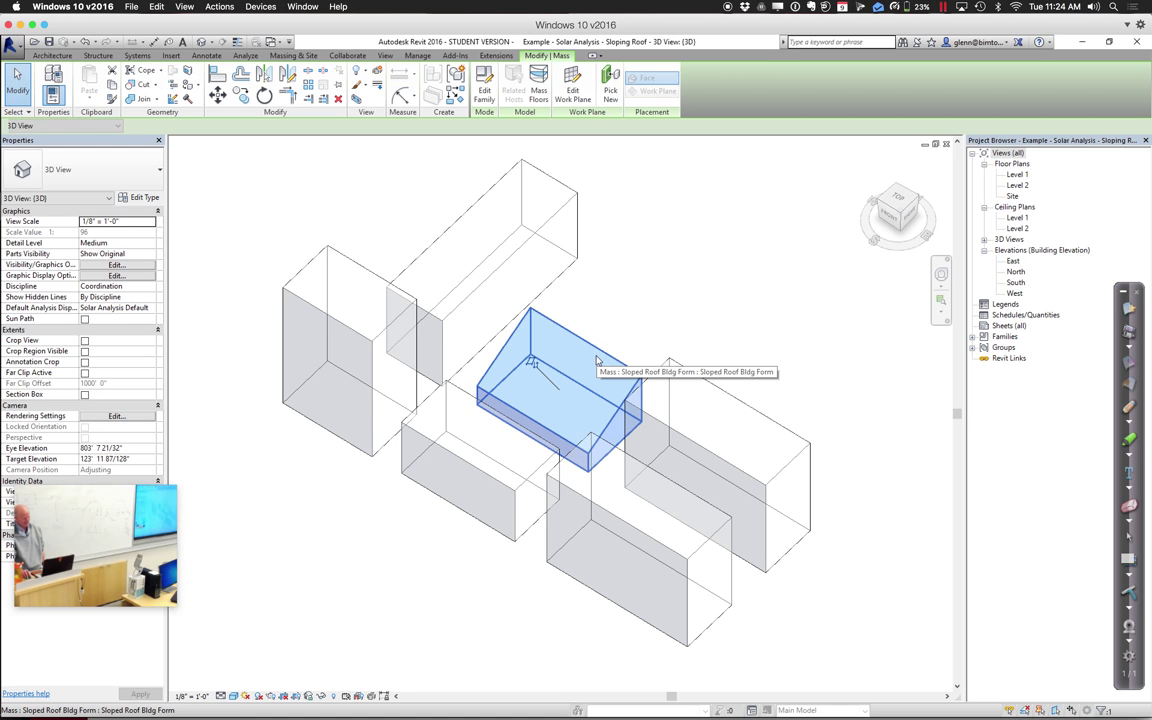
click(485, 88)
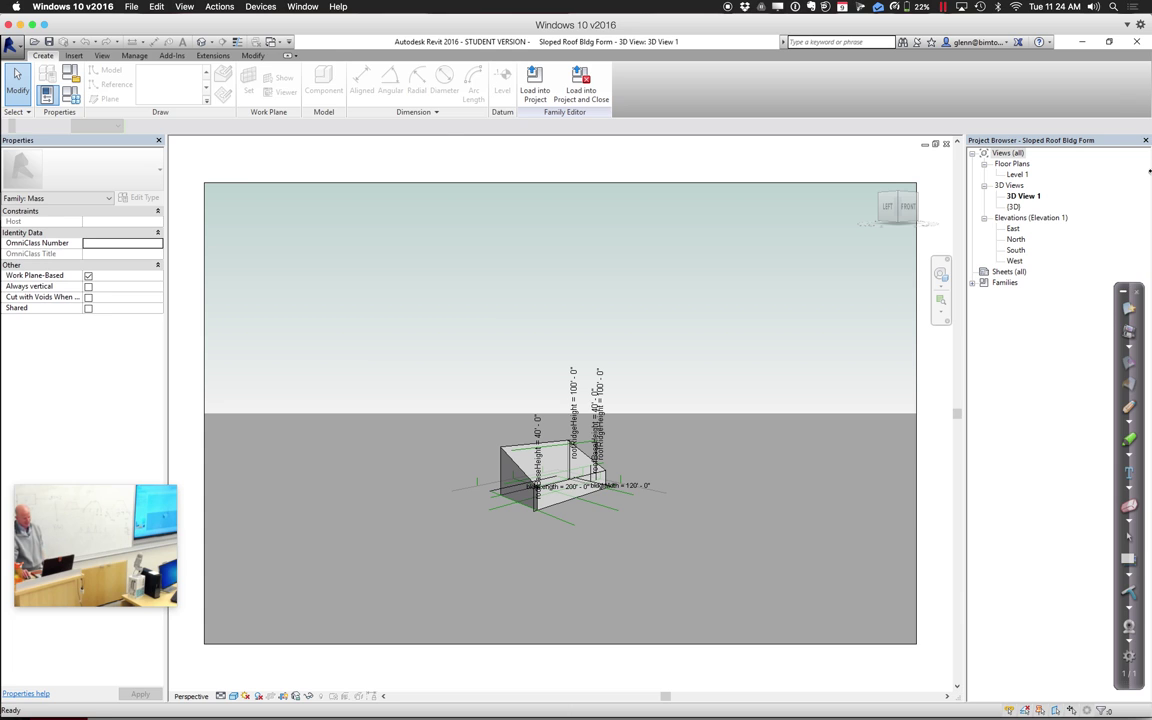
click(201, 44)
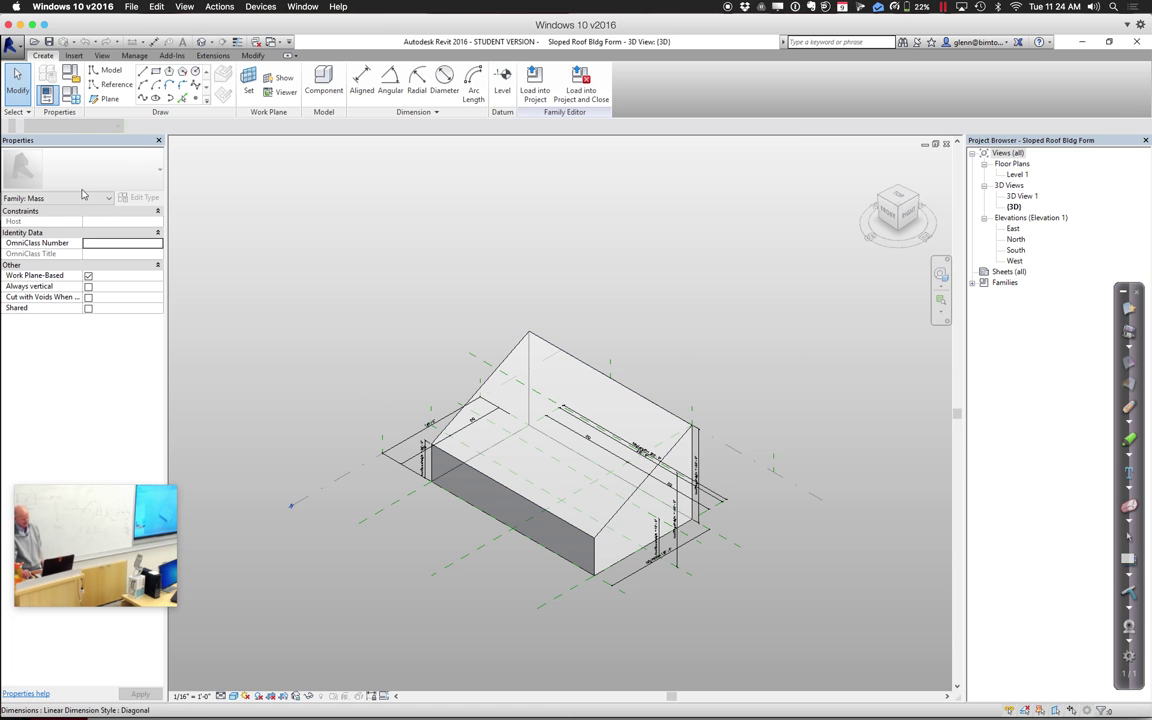
In the mass family's type parameters, set roofBaseHeight to 60' and roofSlope to 60°, applying each change to the form
click(69, 92)
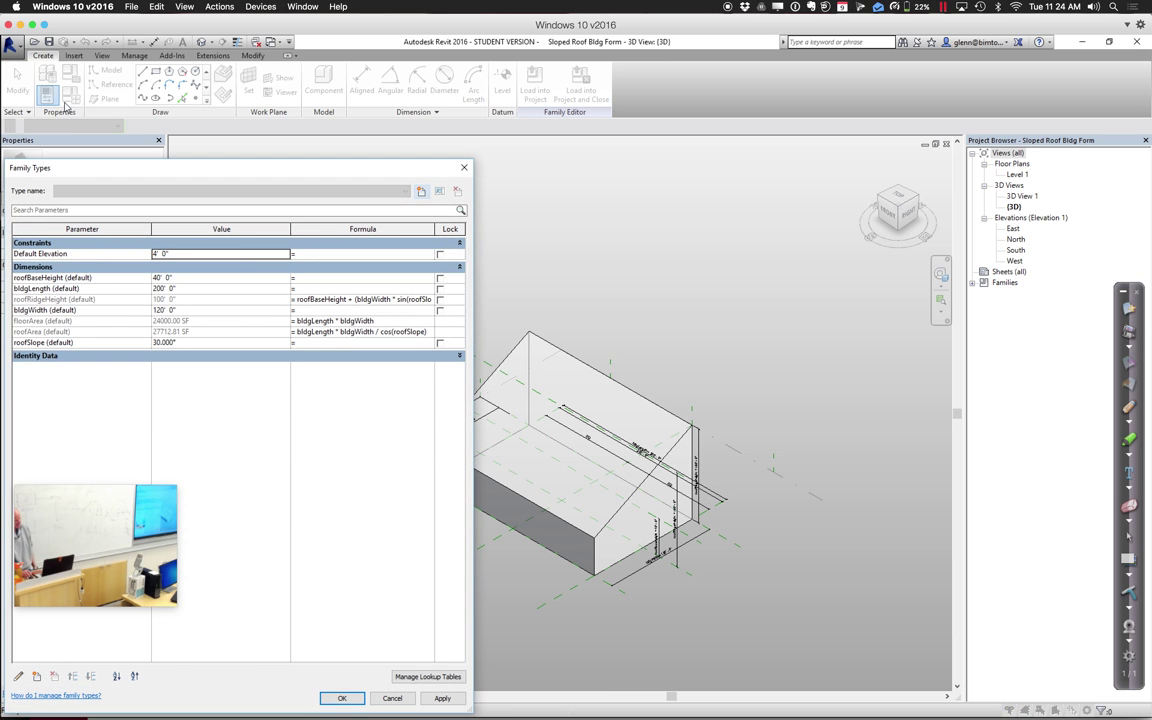
click(184, 280)
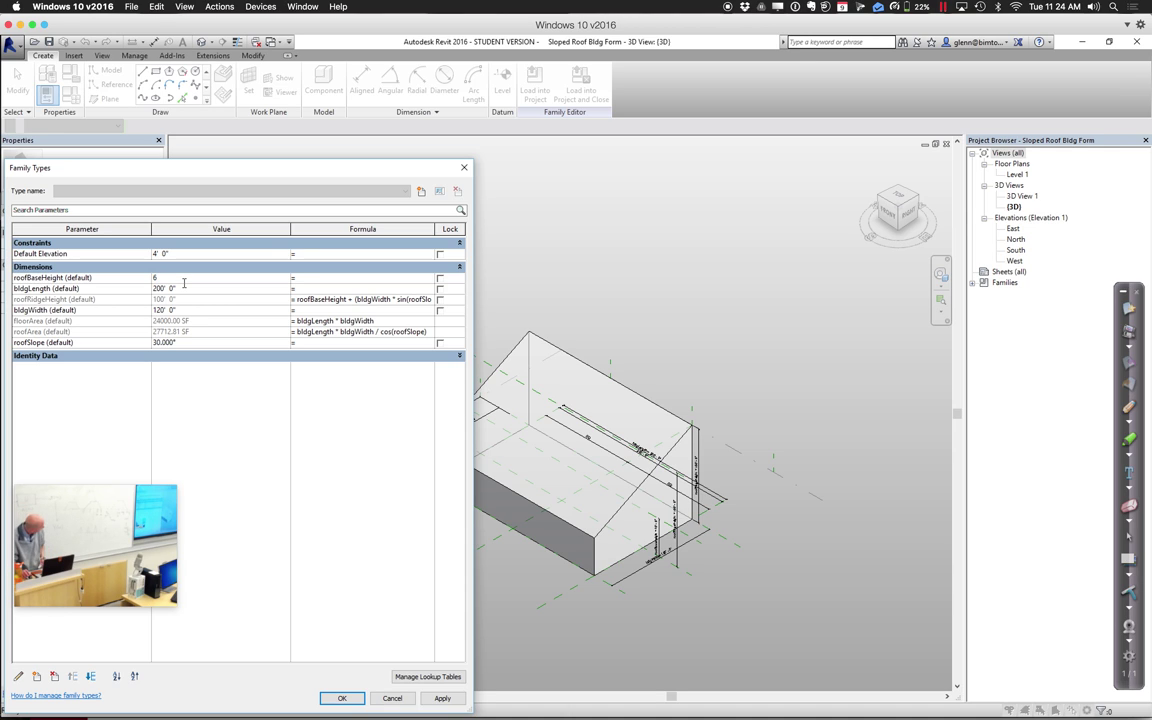
click(442, 698)
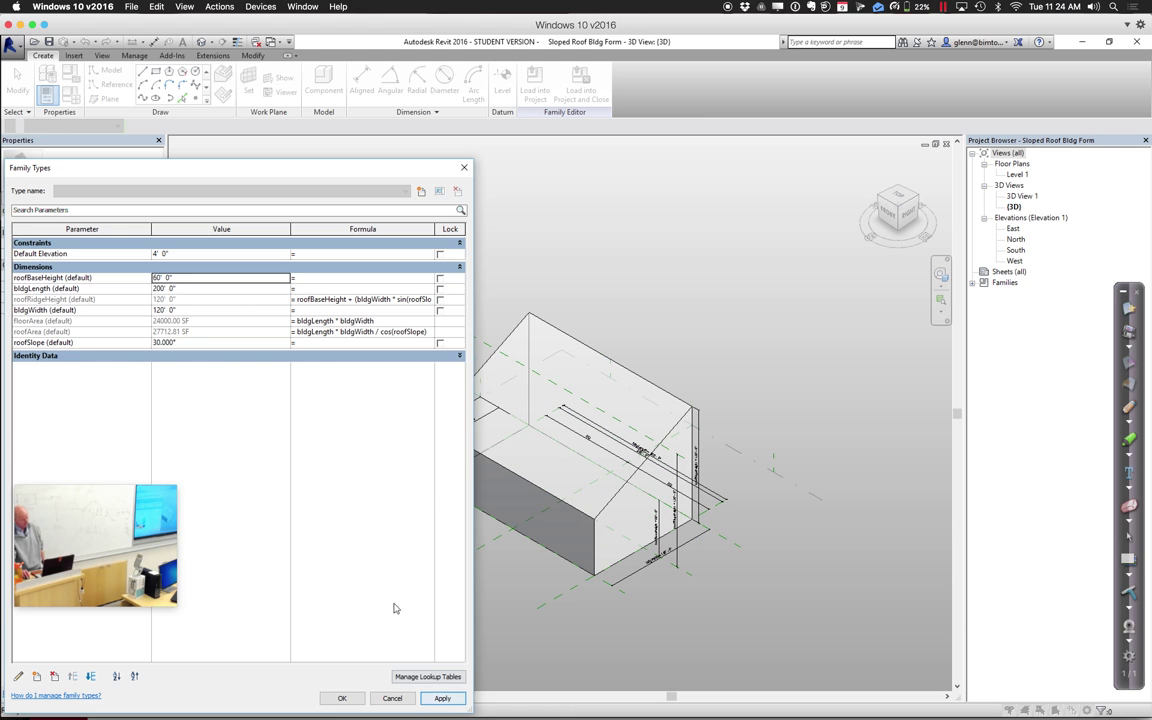
click(215, 343)
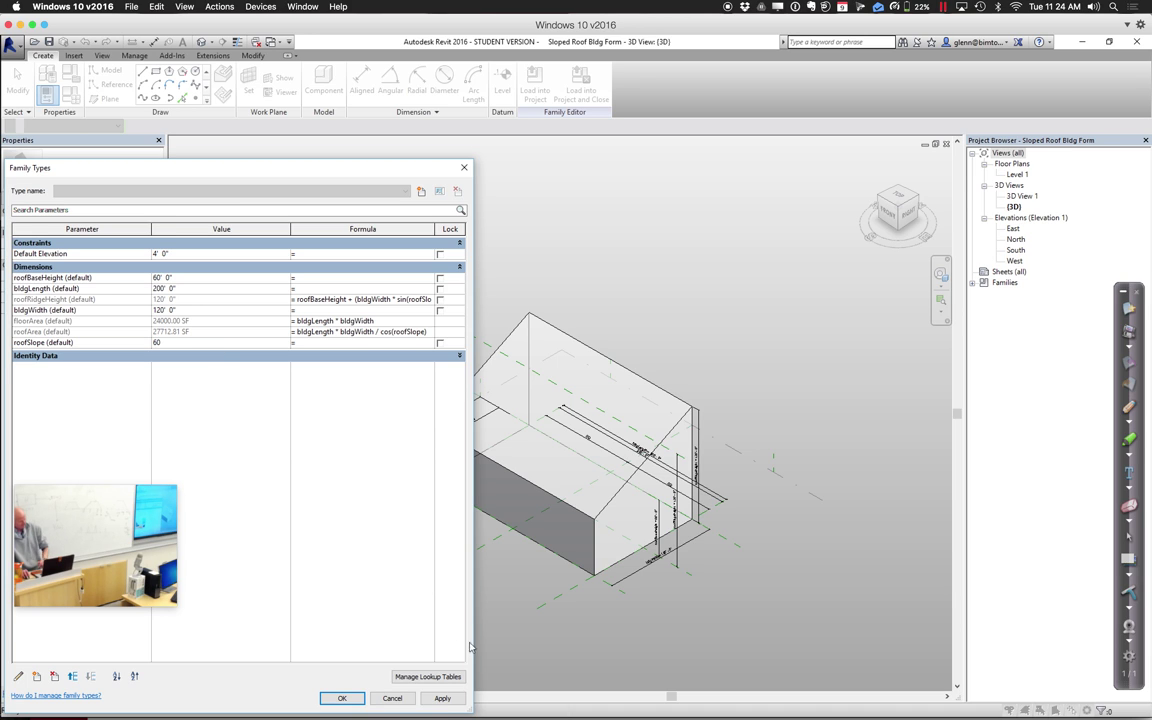
text(60)
click(443, 698)
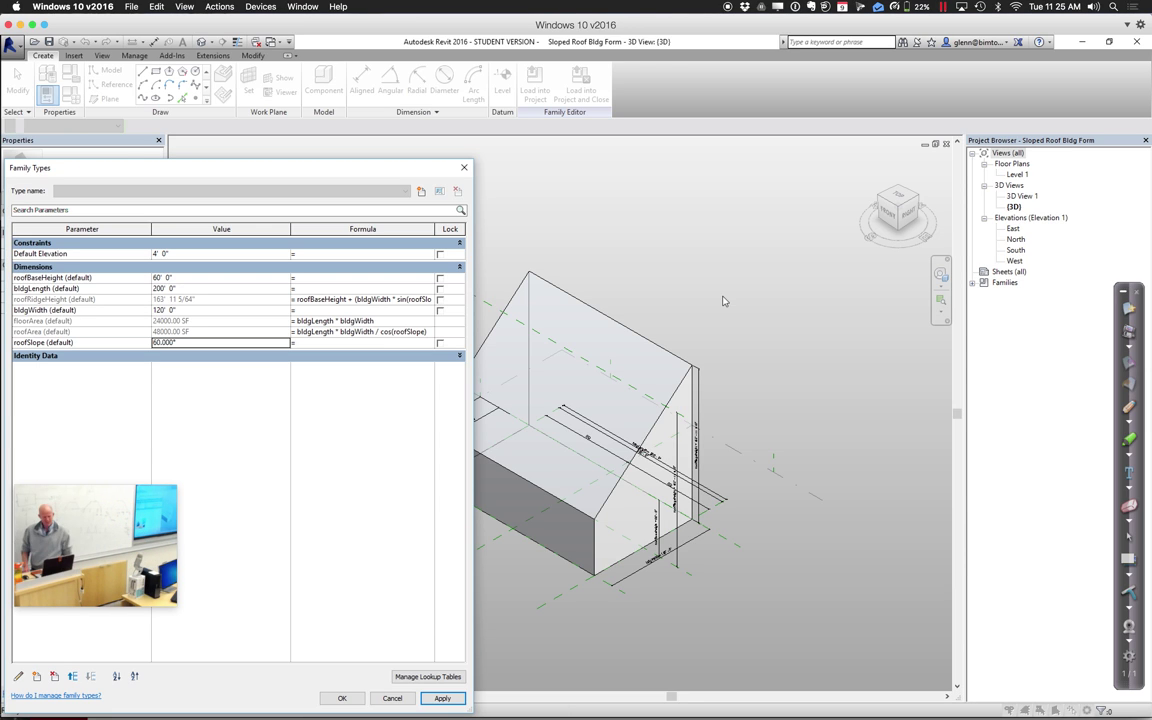
click(464, 168)
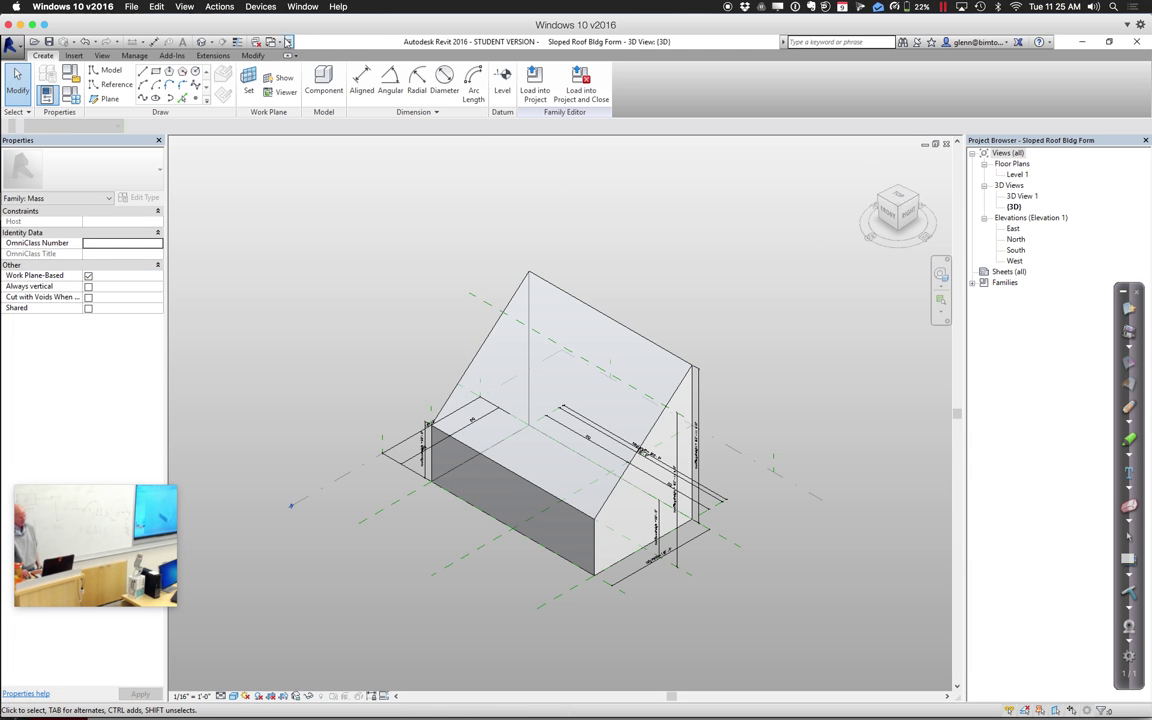
Return to the Solar Analysis - Sloping Roof project's 3D view and bring up the analysis tools
click(282, 43)
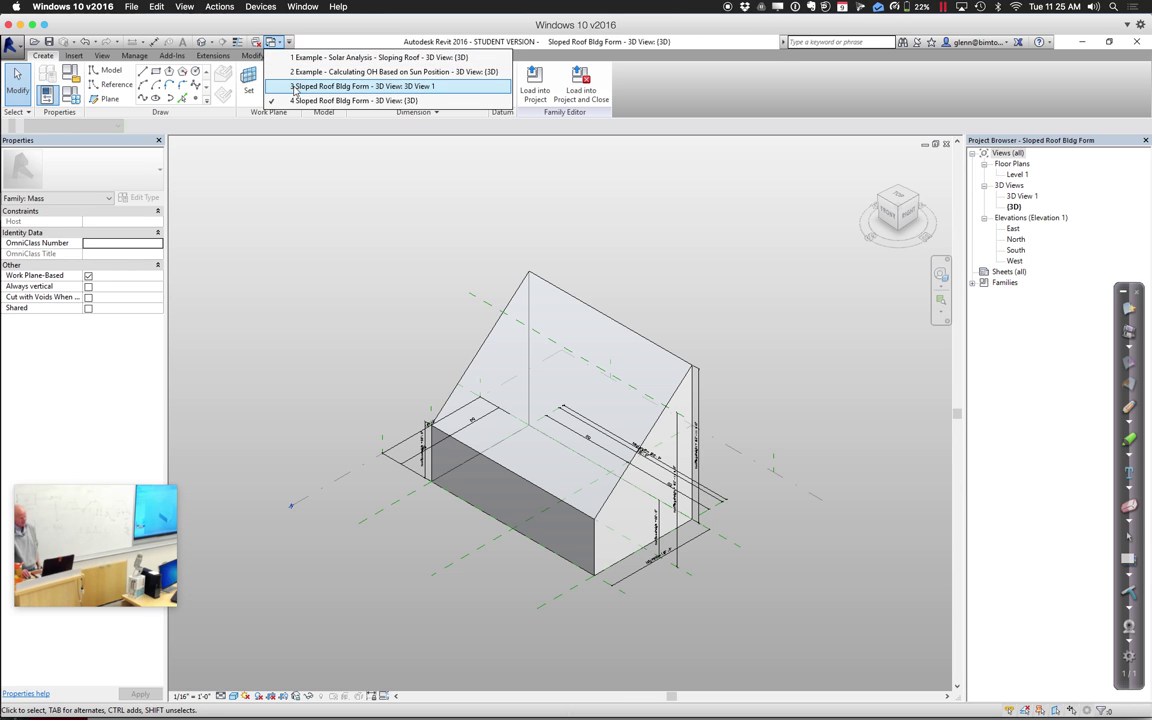
click(300, 57)
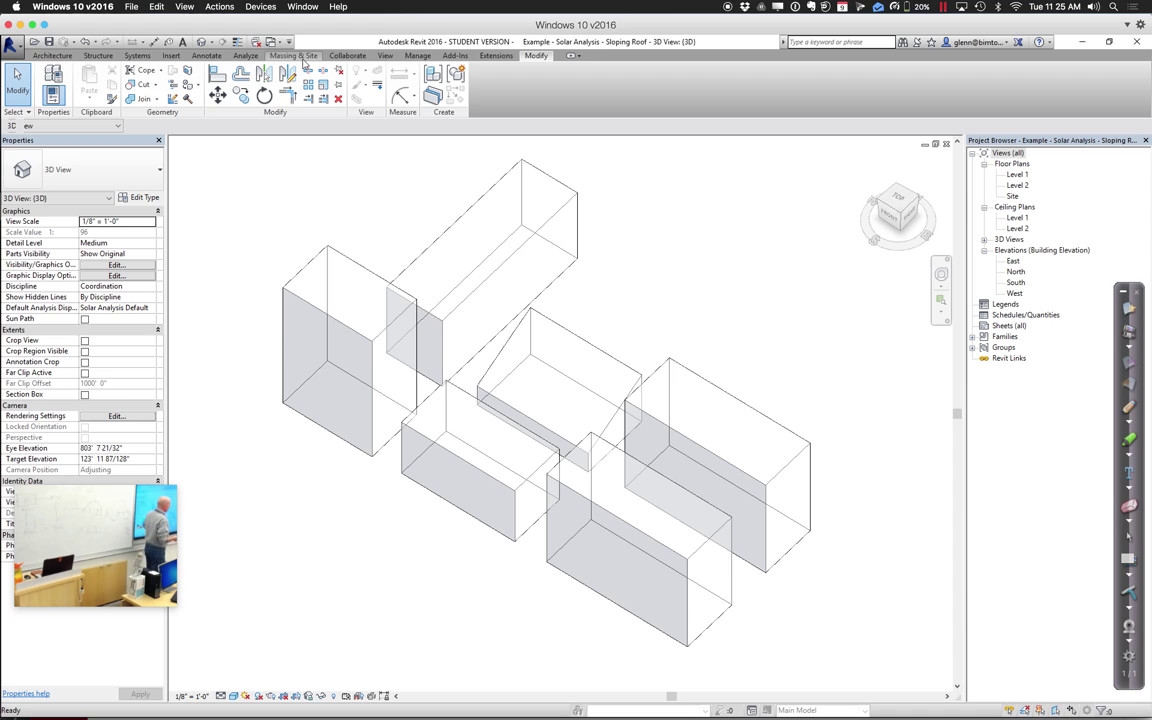
click(255, 57)
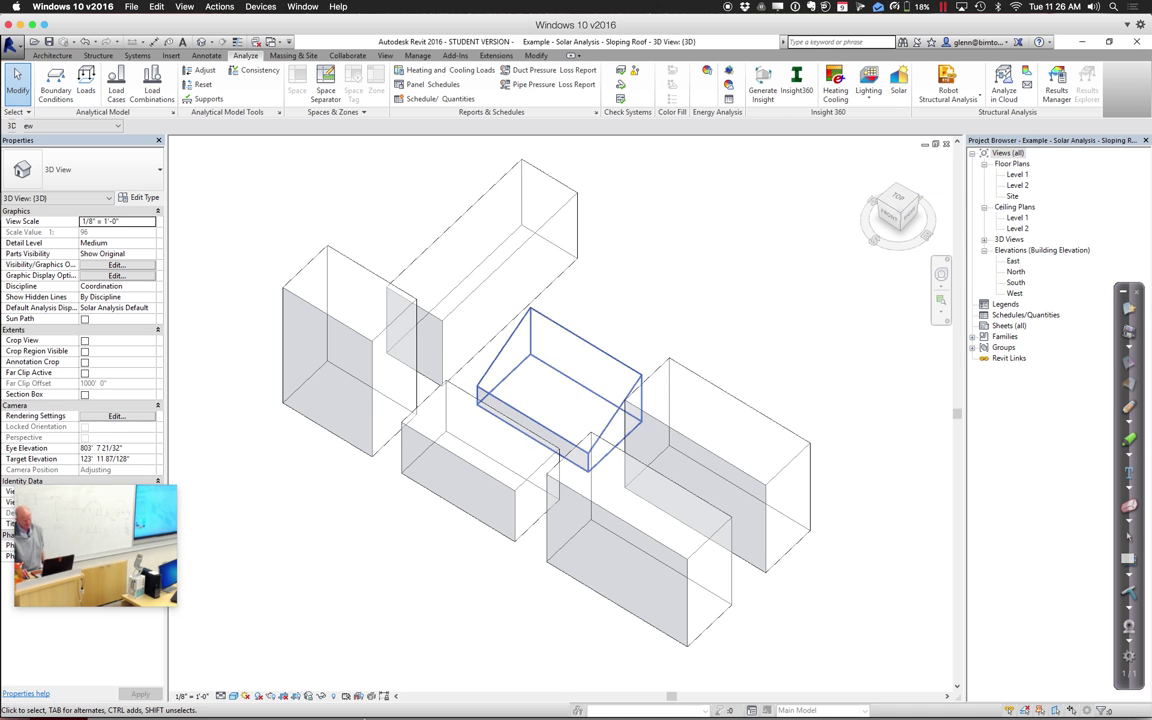
Switch to Google Chrome and search the web for "insight 360 plugin" in a new tab
mouse_move(307, 705)
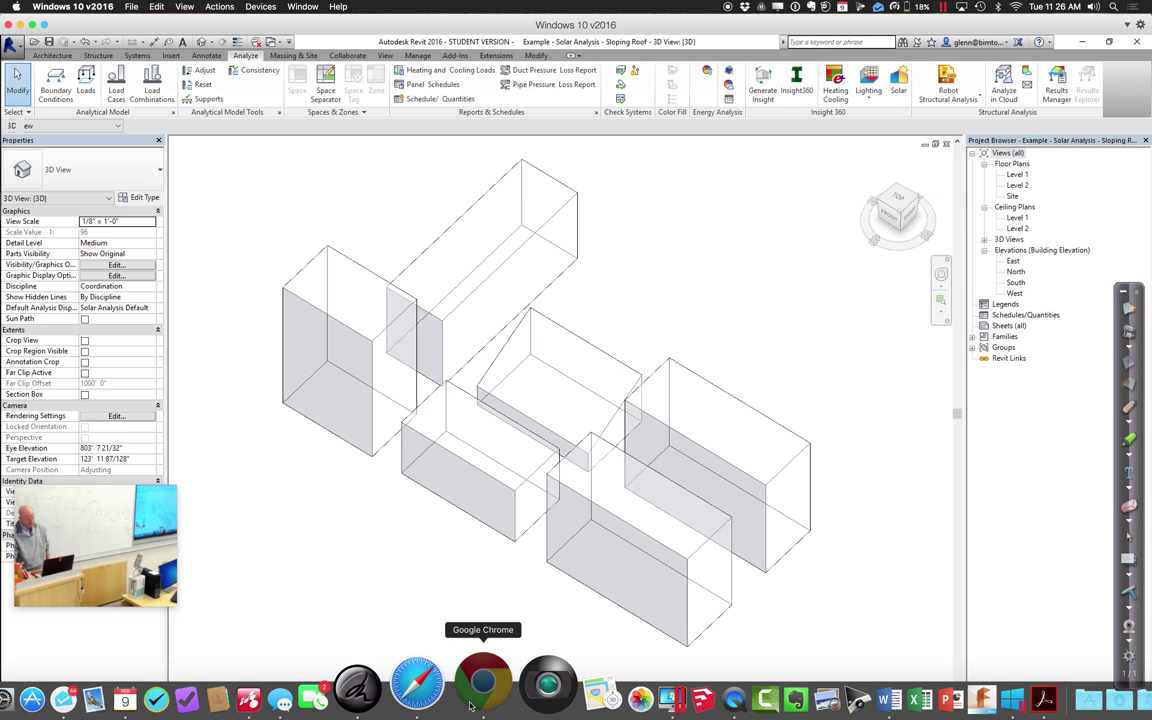
click(472, 703)
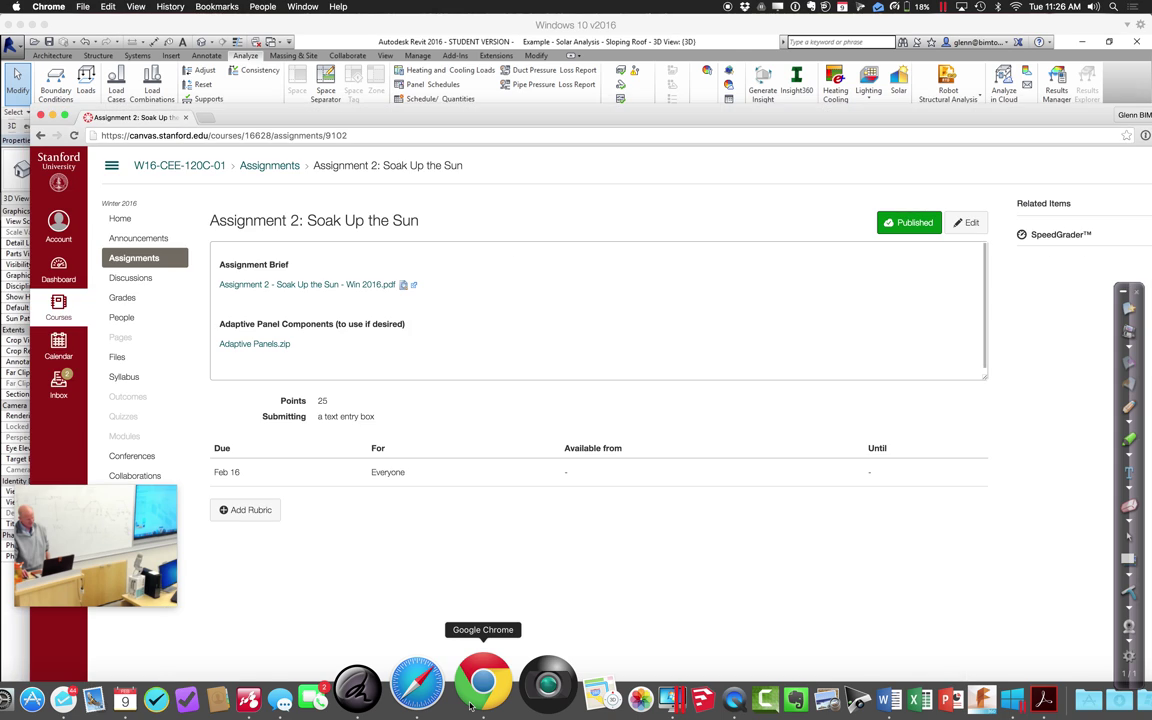
click(206, 121)
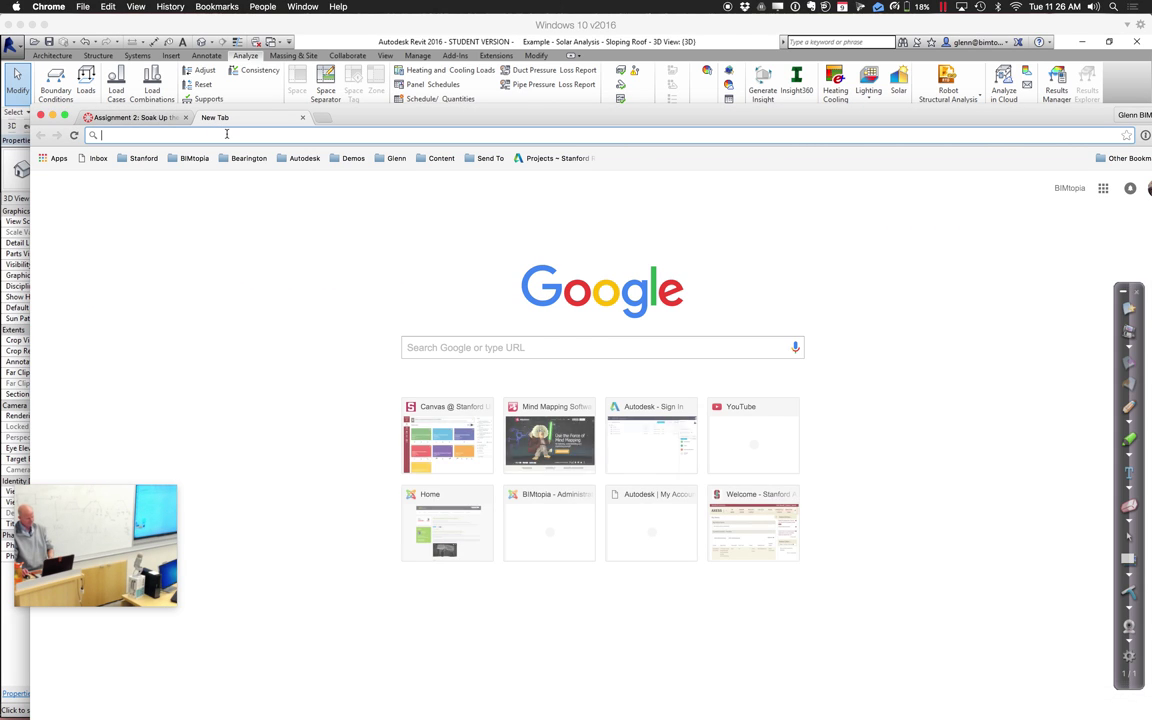
text(insight)
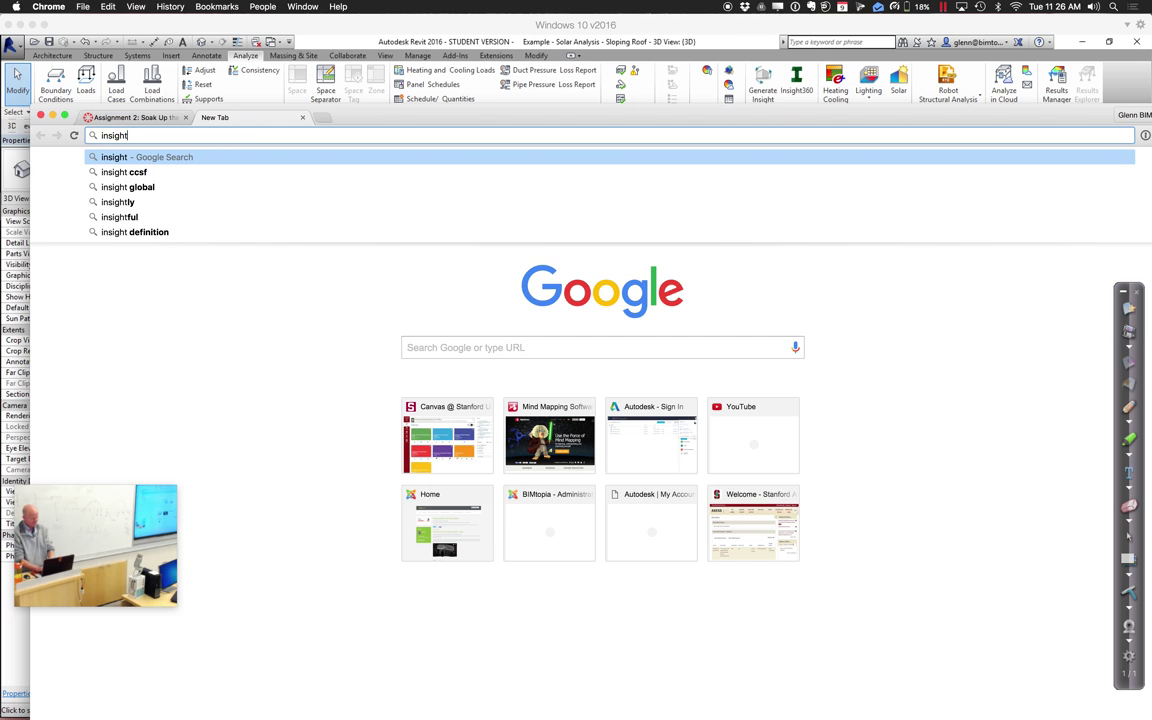
text( 360 plu)
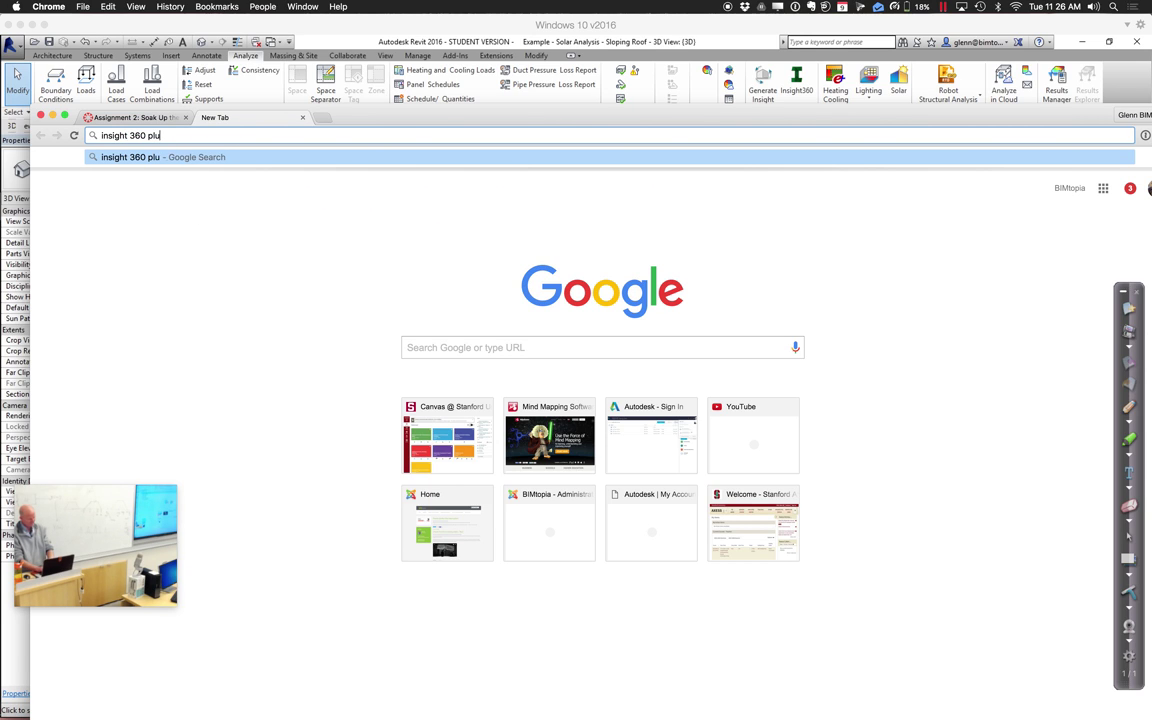
key(BackSpace)
key(BackSpace)
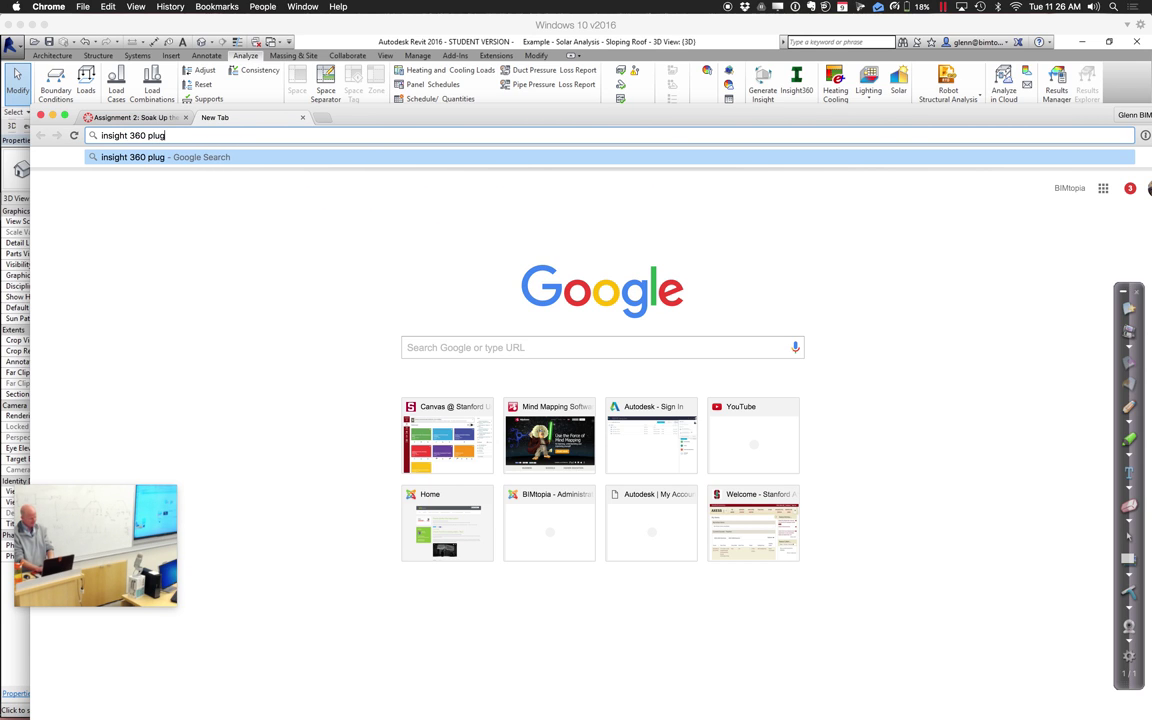
text(ugin)
key(Return)
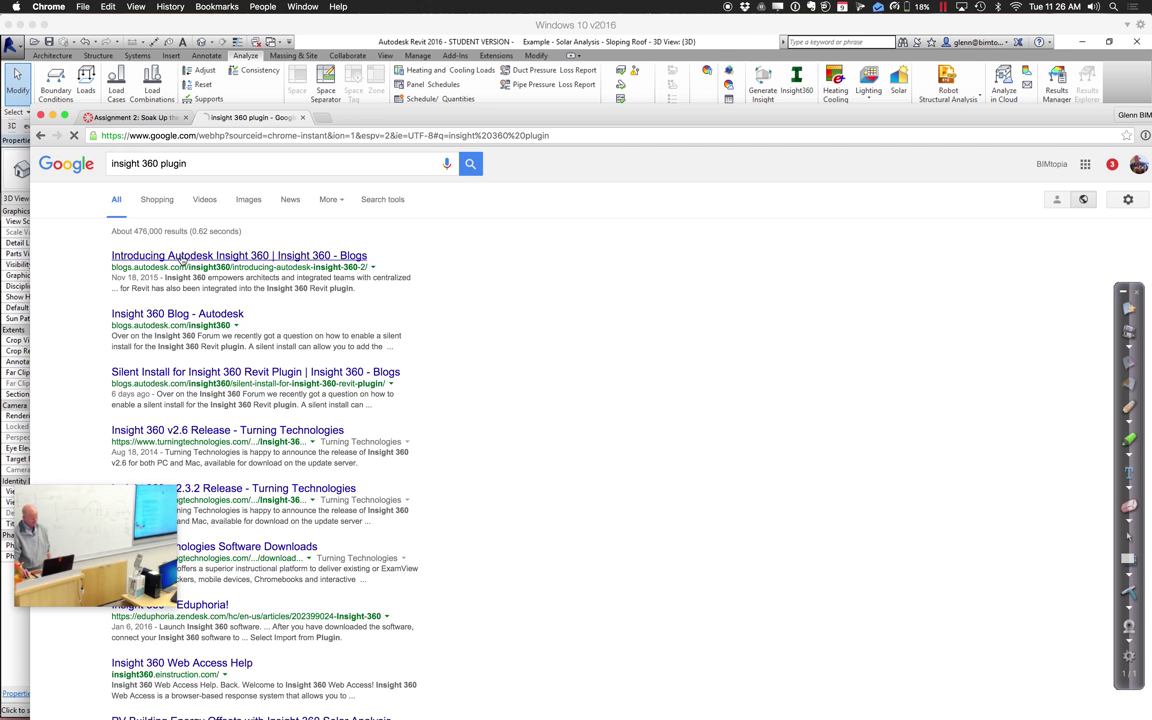
Open the Introducing Autodesk Insight 360 blog post and look through its overview of the features
click(181, 257)
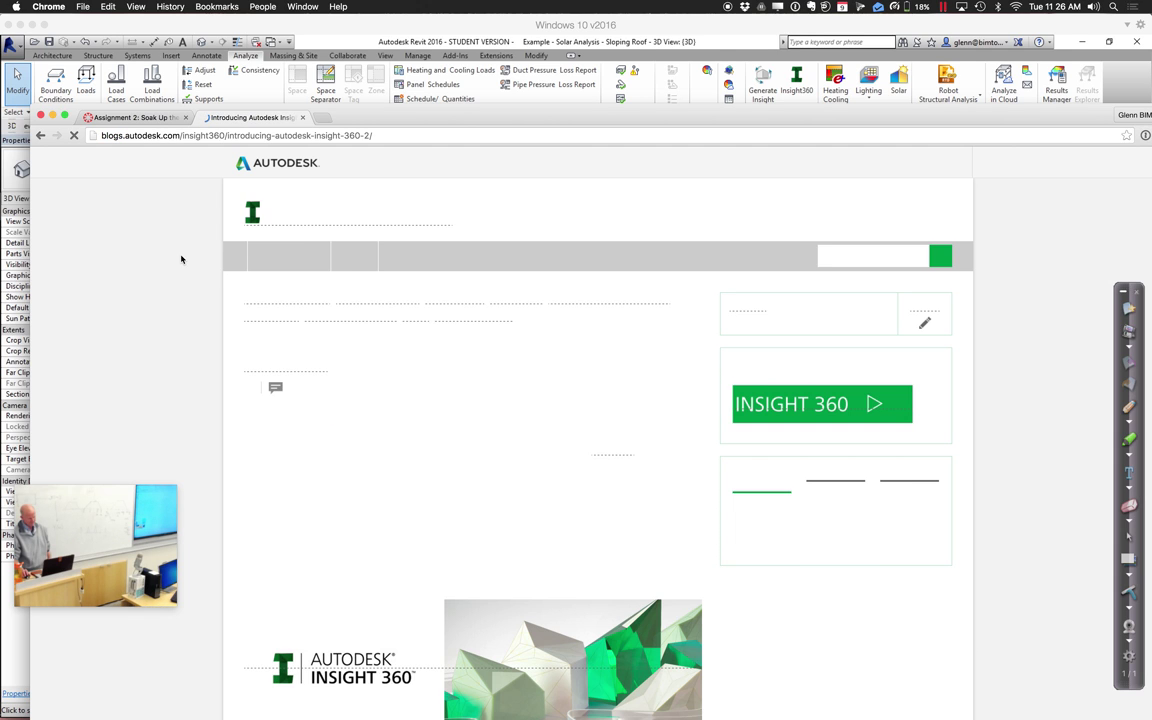
scroll(612, 437, down, 3)
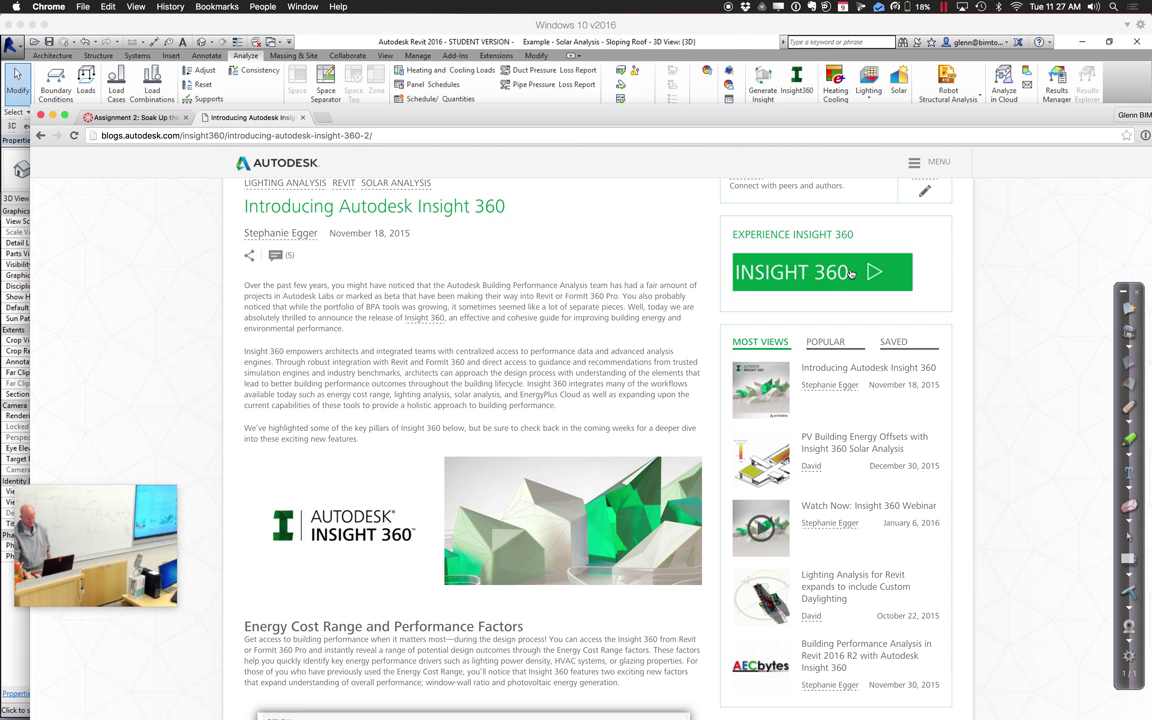
scroll(642, 320, down, 4)
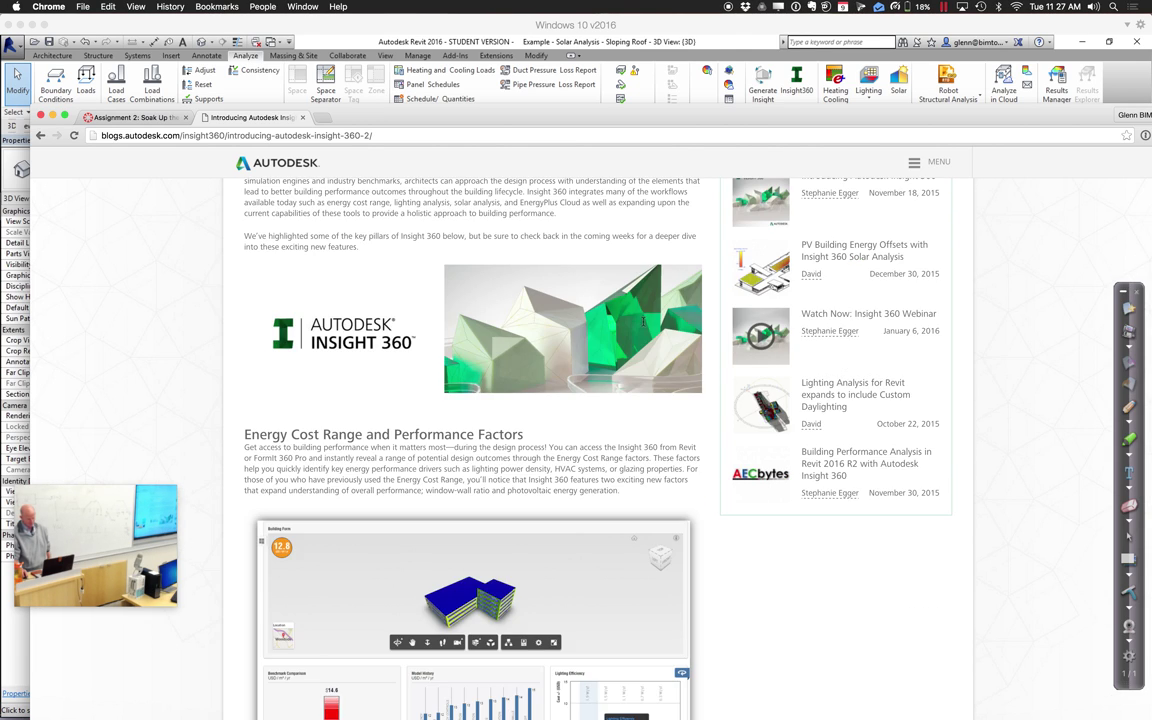
Finish skimming the Insight 360 blog post and search the web again for "insight 360 plugin"
scroll(644, 326, down, 12)
scroll(588, 304, up, 18)
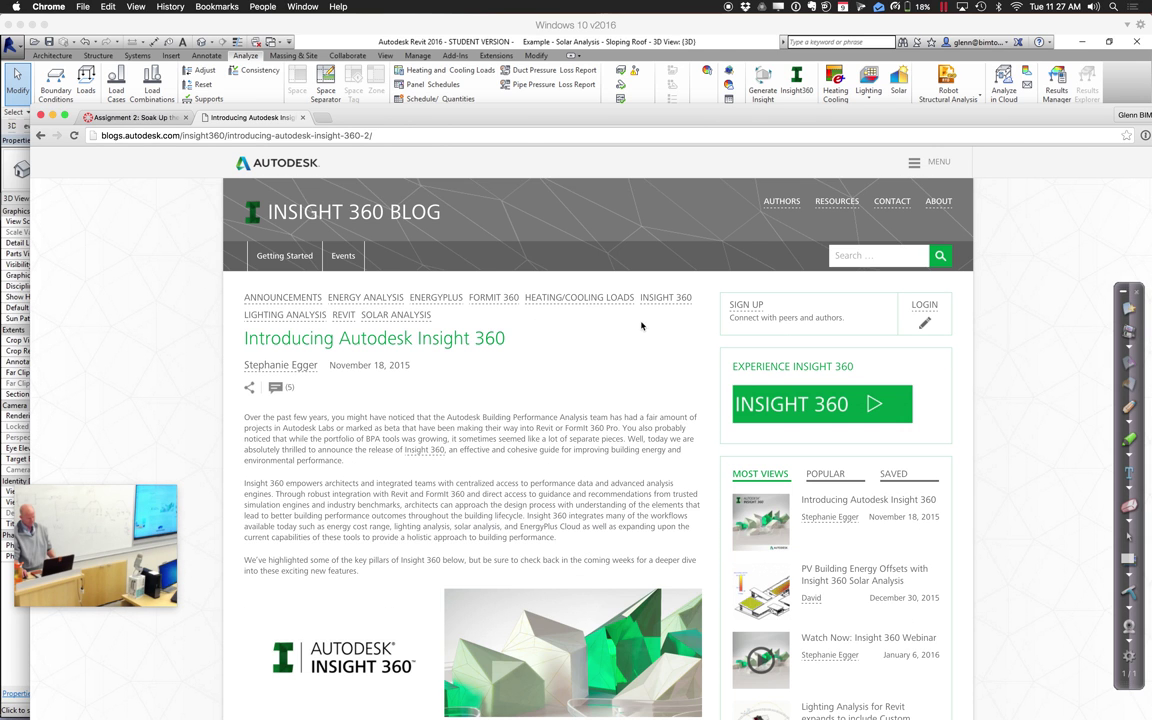
click(402, 141)
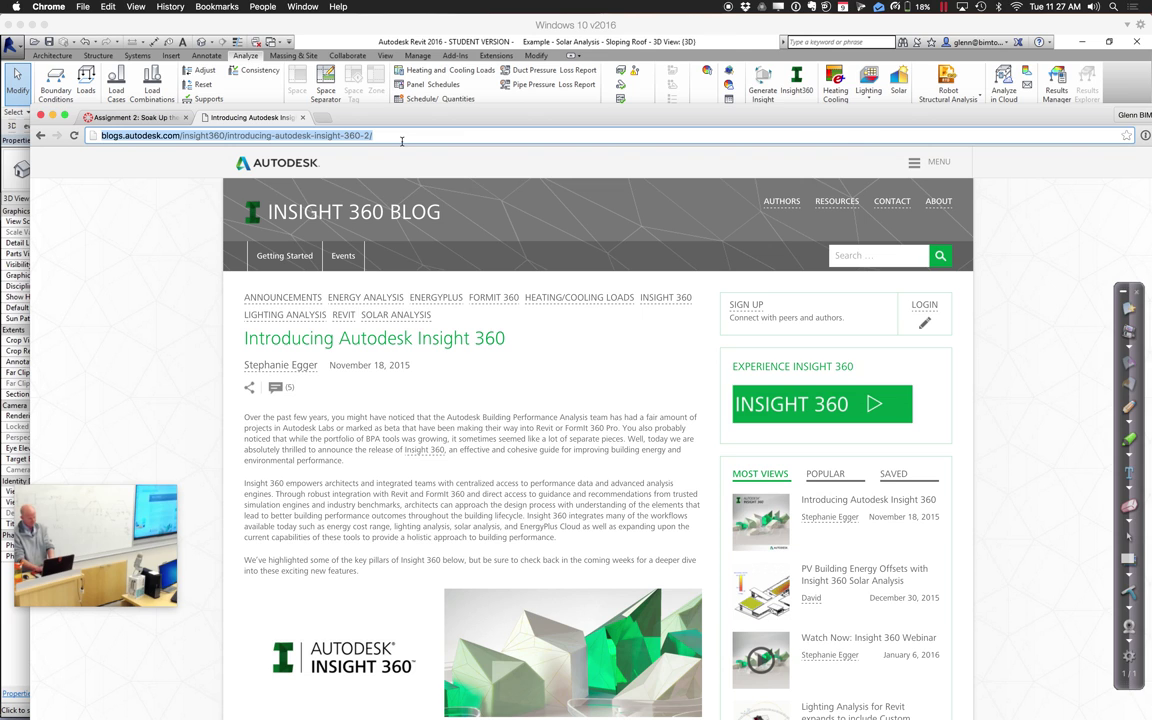
text(lighting an)
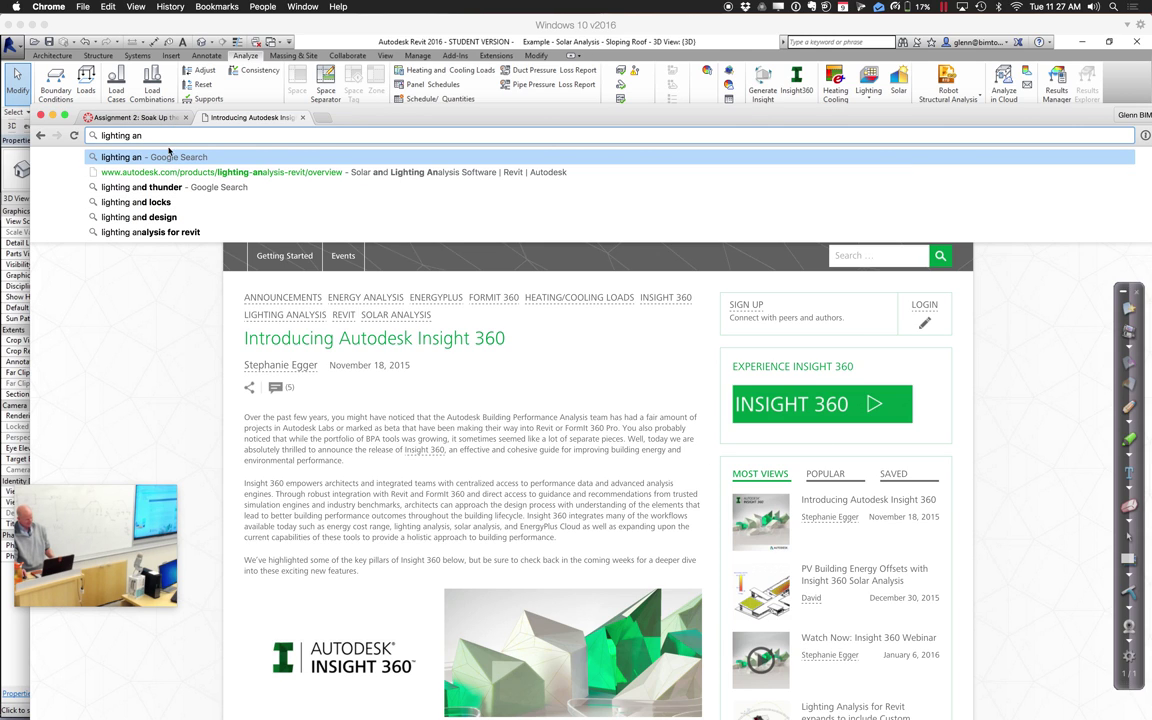
text(insight)
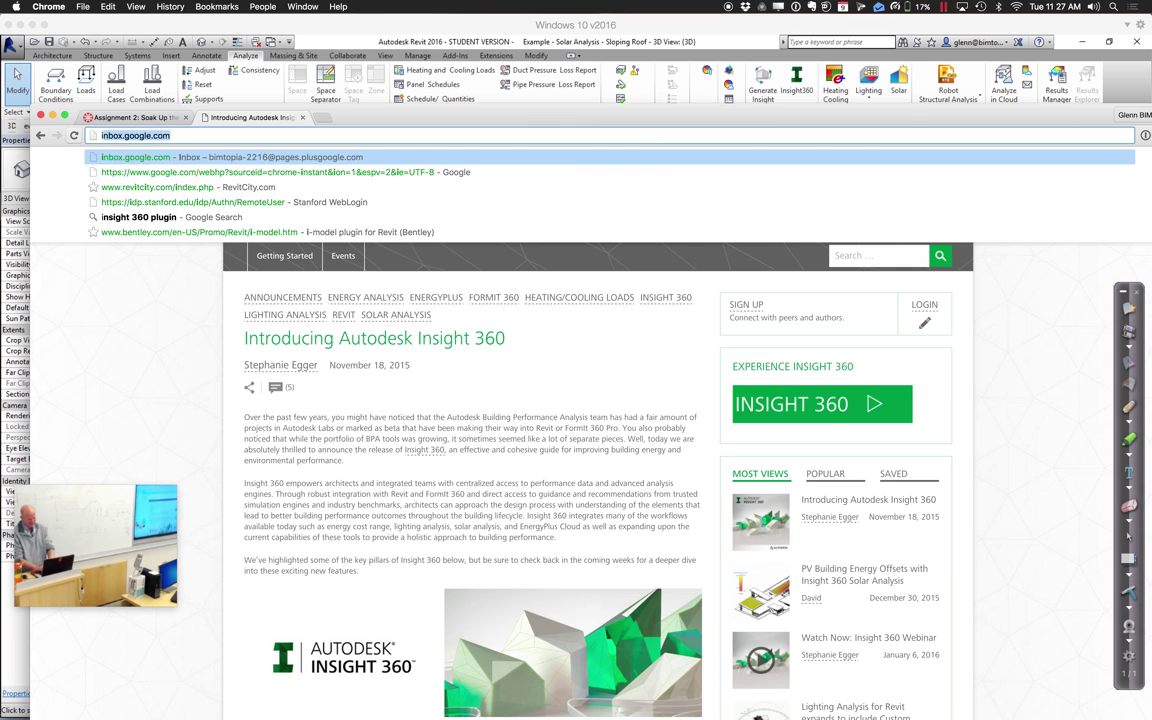
text( 360 plu)
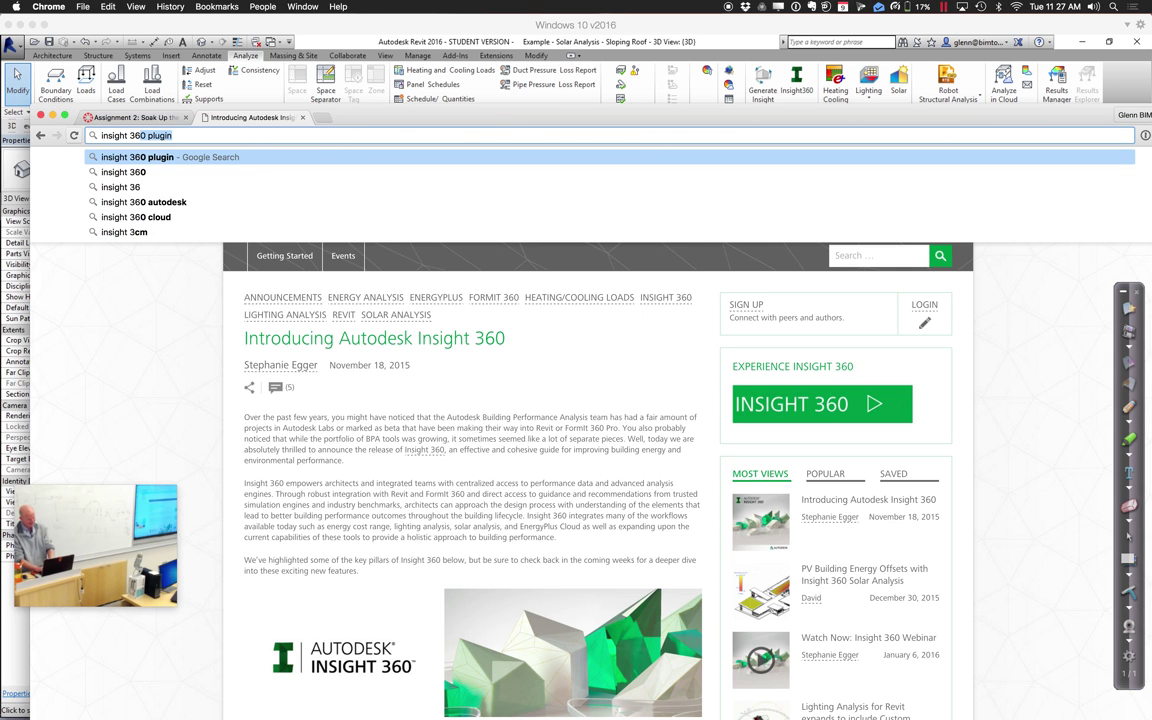
text(gi)
key(Return)
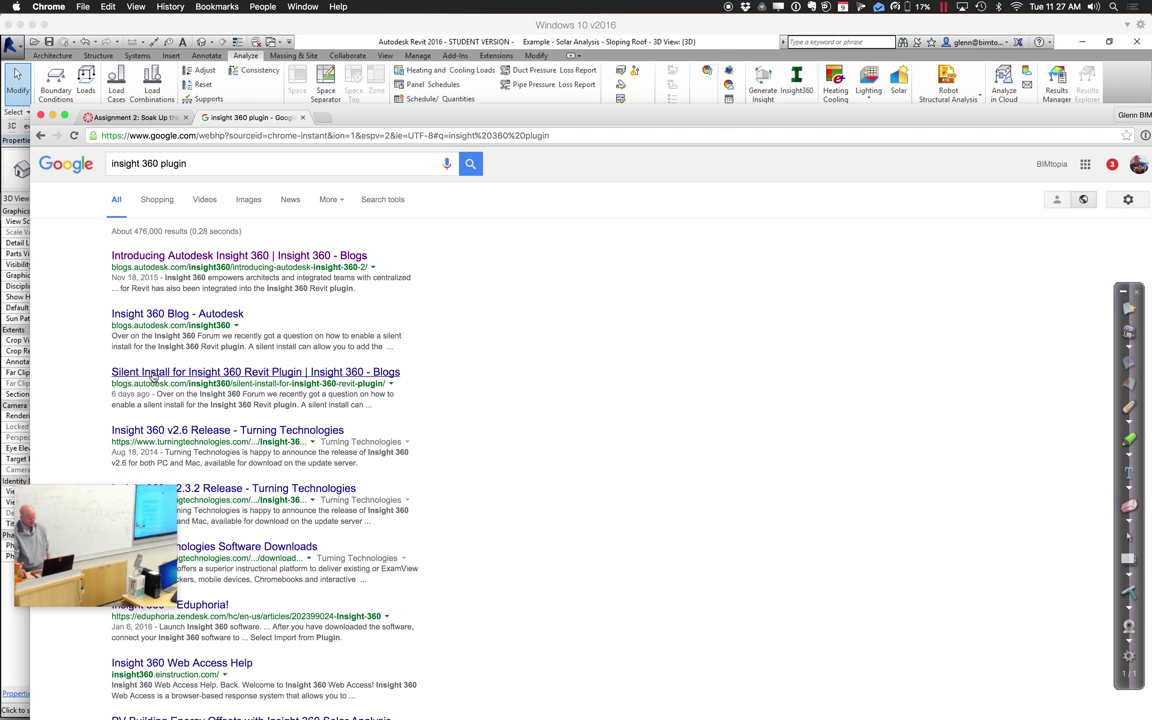
Replace the search query and search the web for "solar analysis revit"
click(205, 164)
key(super+a)
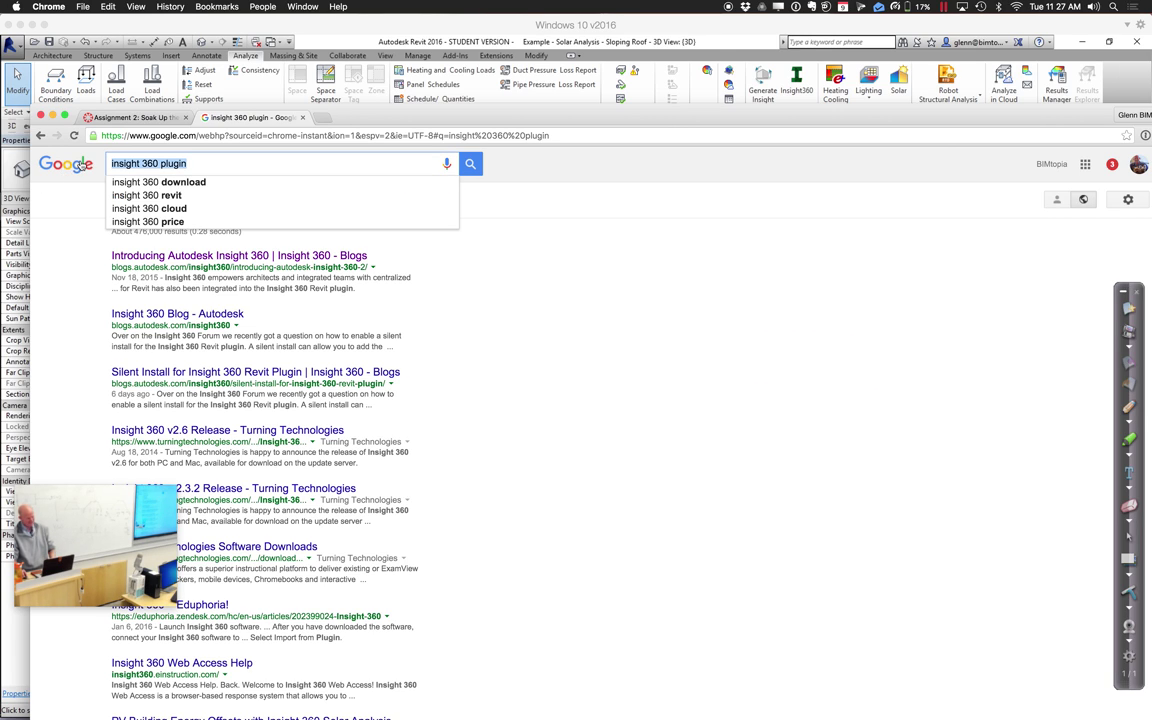
text(solar)
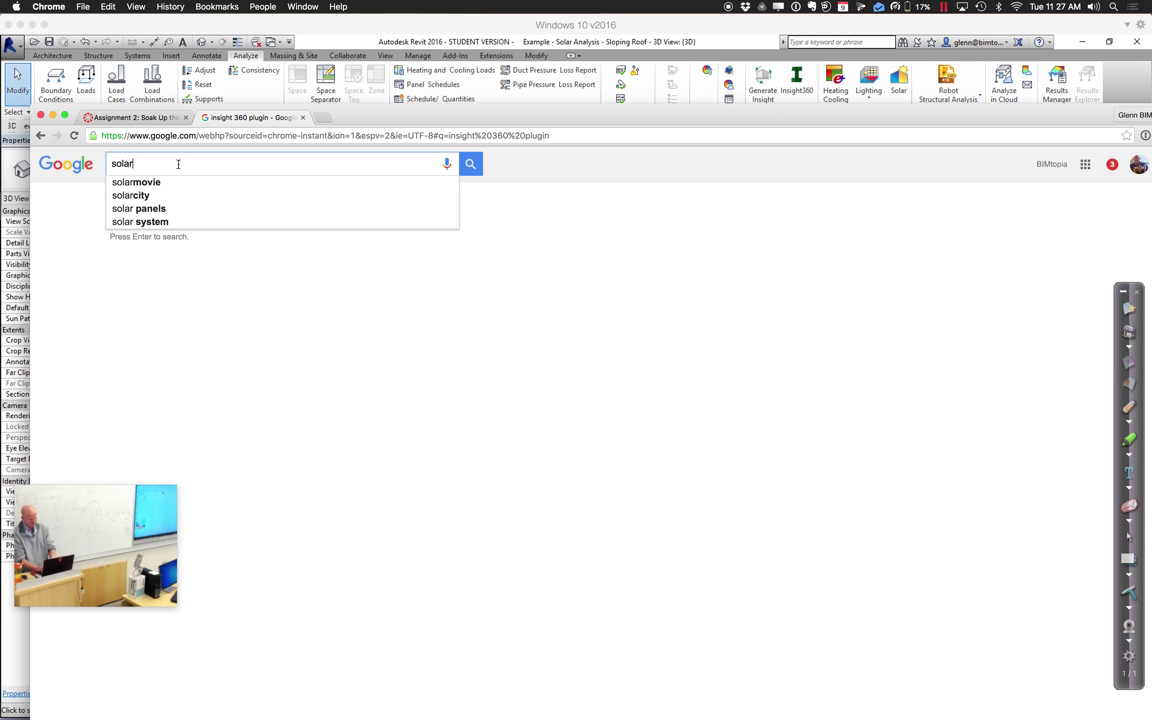
key(Return)
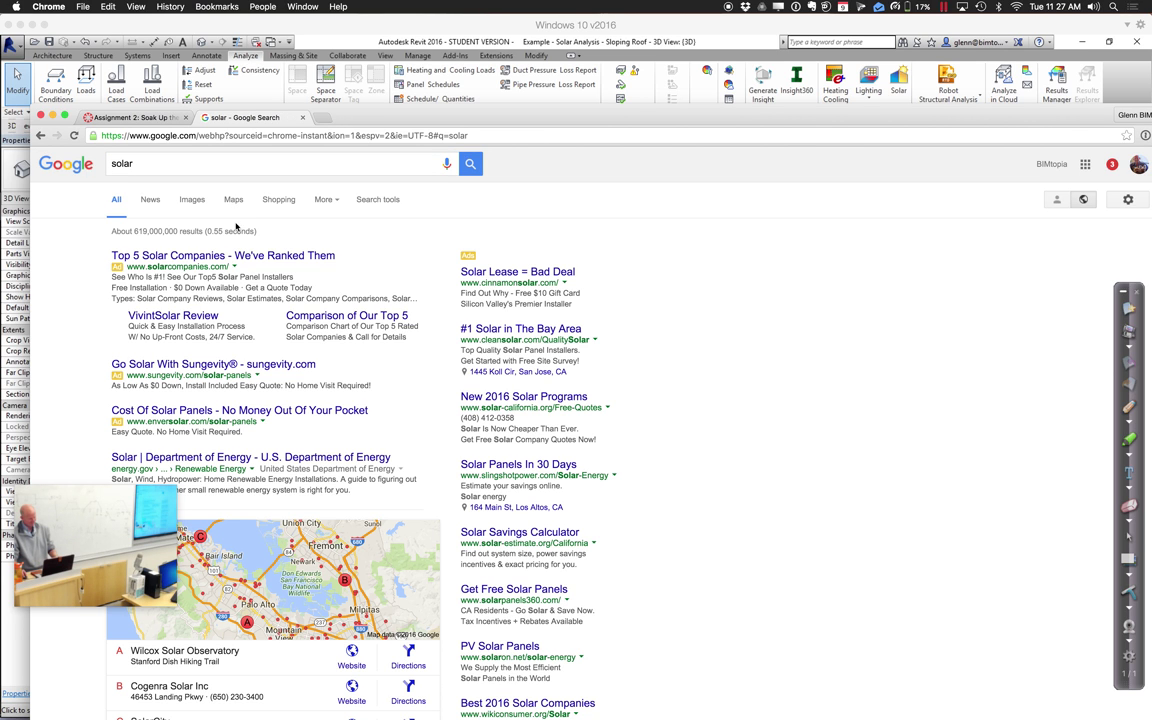
click(190, 165)
text(analysis)
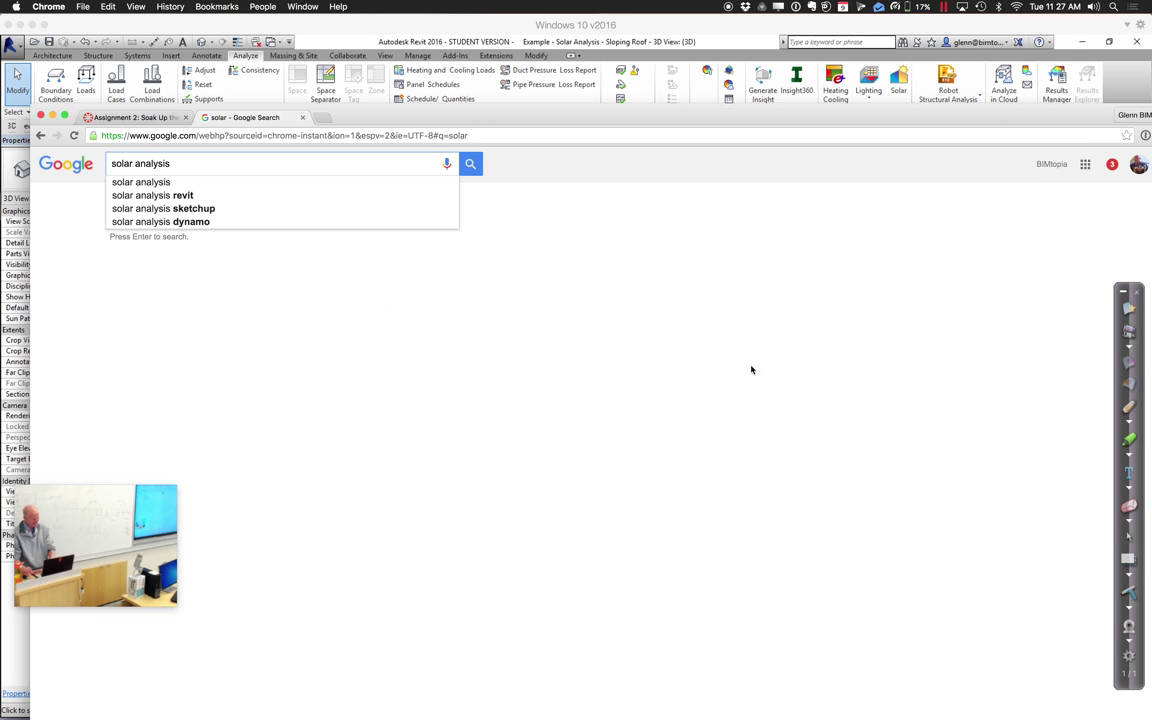
click(190, 199)
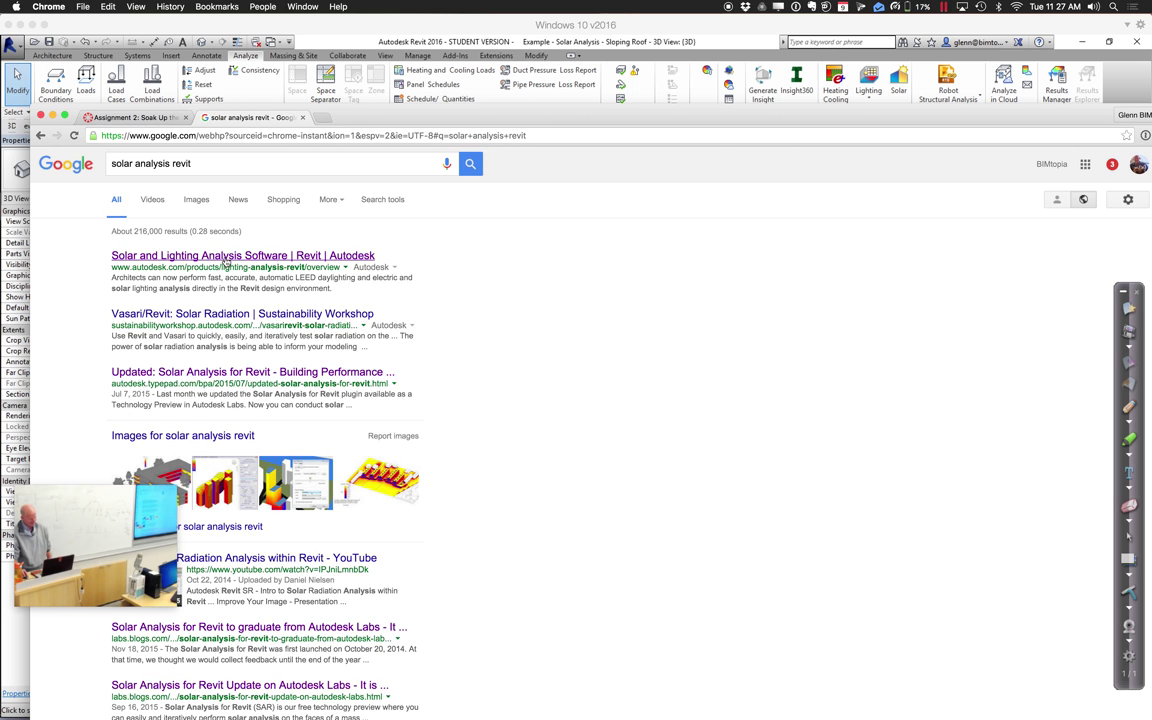
Open Autodesk's Solar and Lighting Analysis Software page and look through its features and installer sections
click(227, 258)
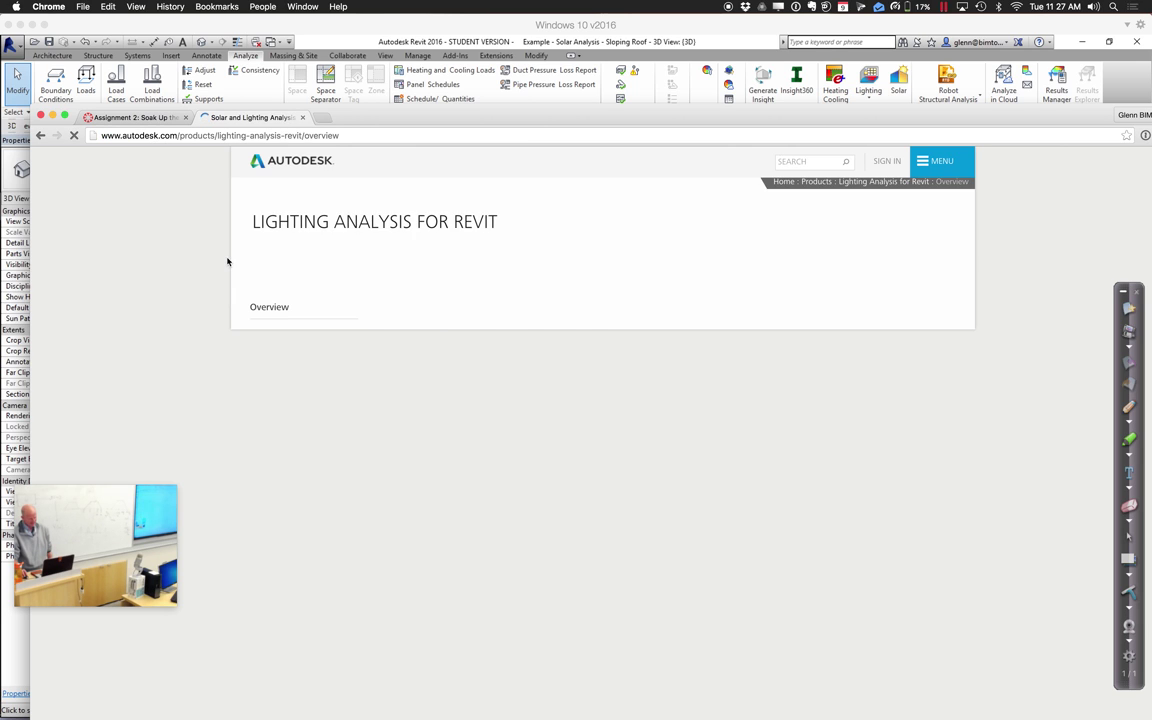
scroll(665, 466, down, 5)
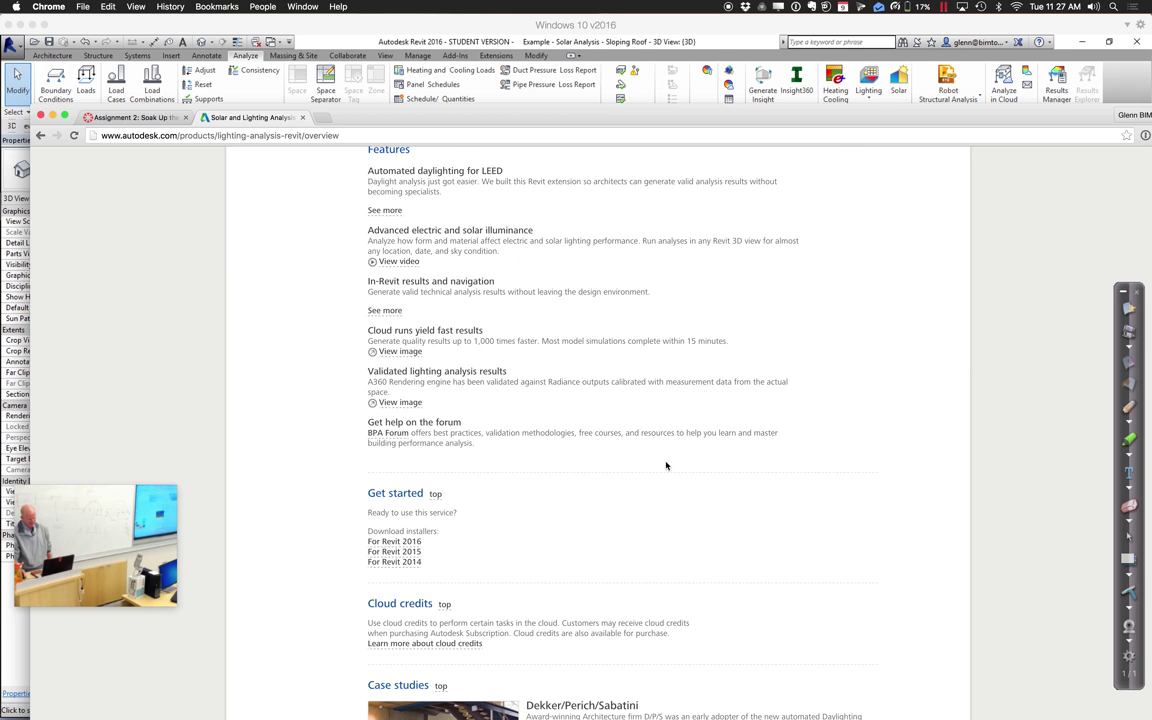
scroll(666, 465, down, 2)
scroll(670, 466, up, 7)
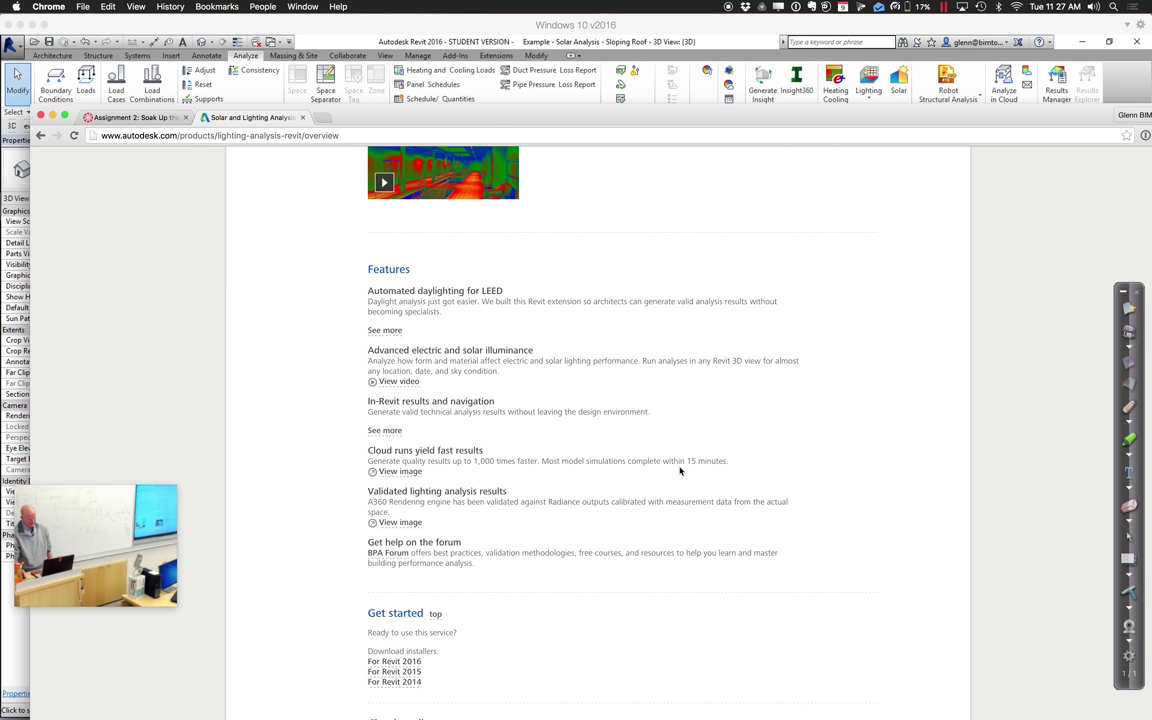
Search the web for "solar analysis revit download"
click(359, 135)
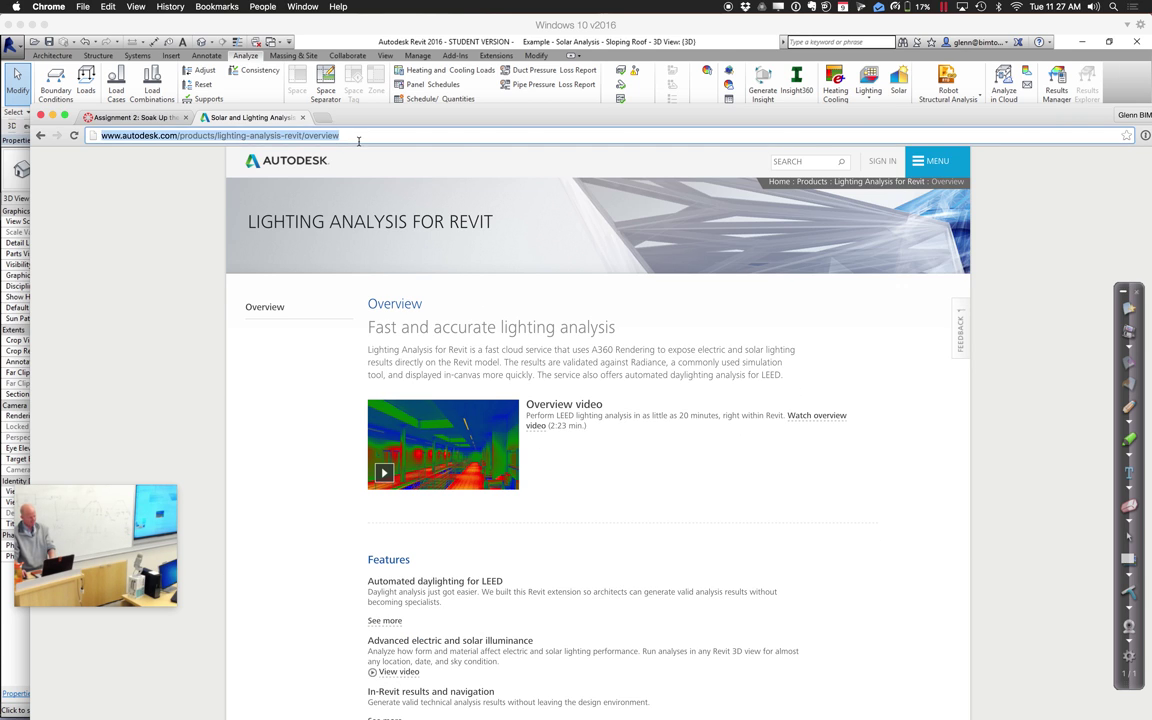
text(solar)
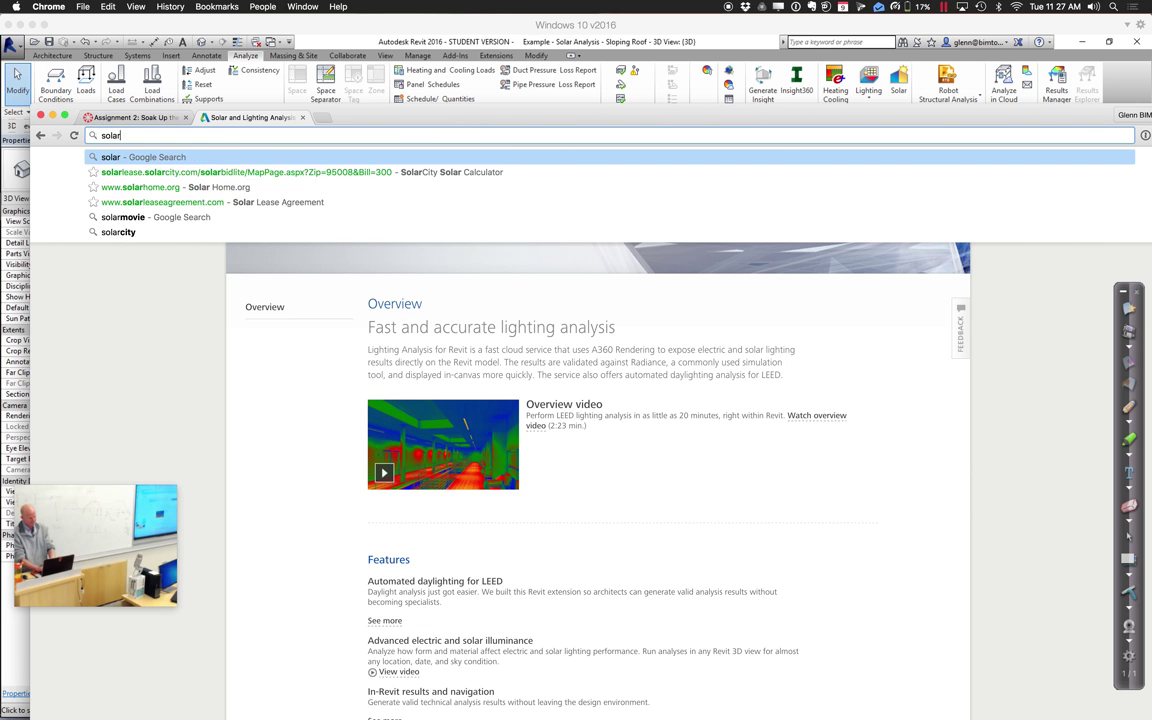
text( analysis r)
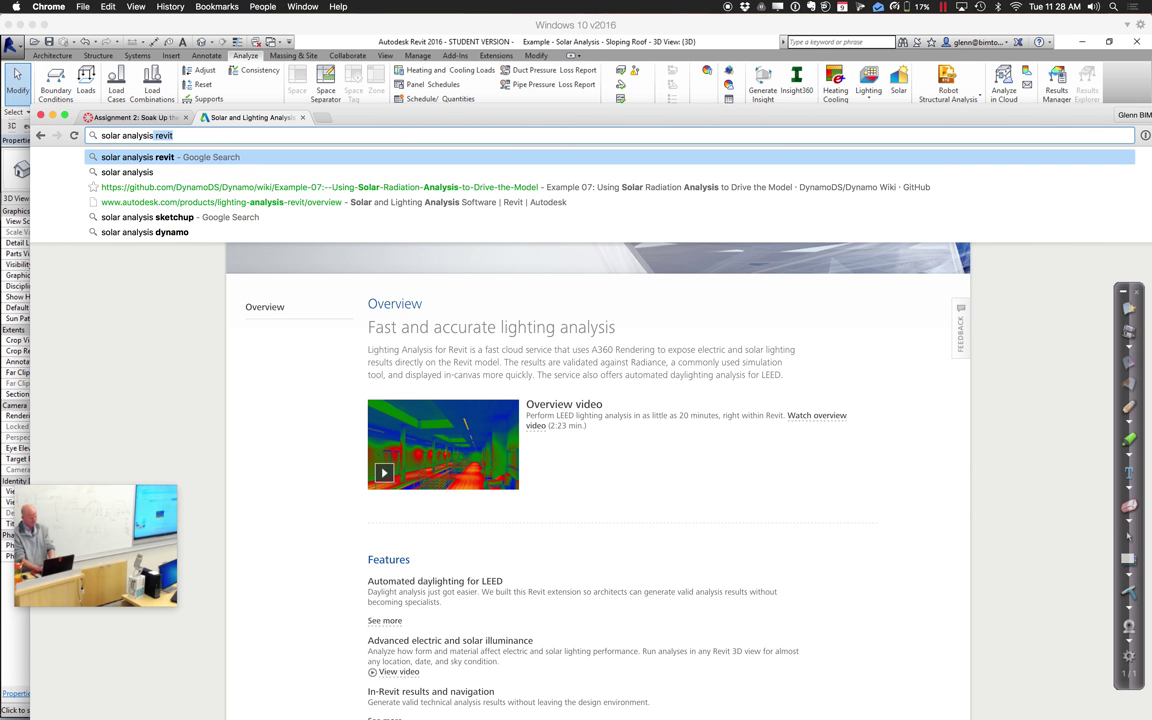
text(evit )
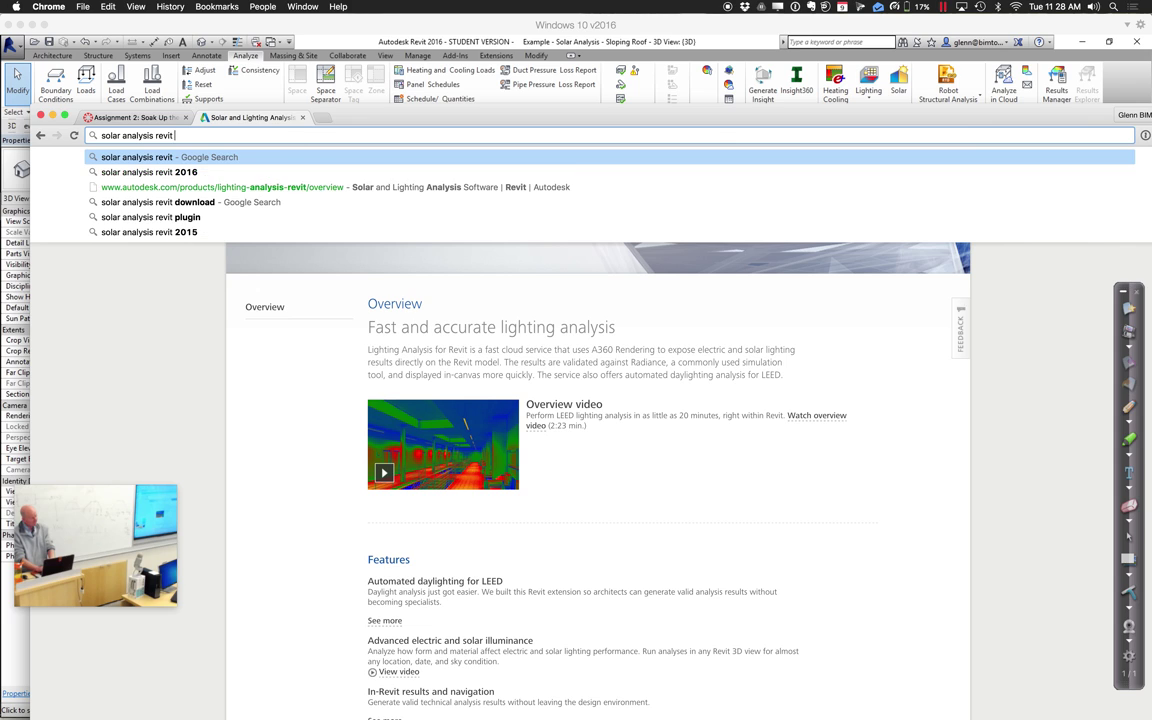
text(download)
key(Return)
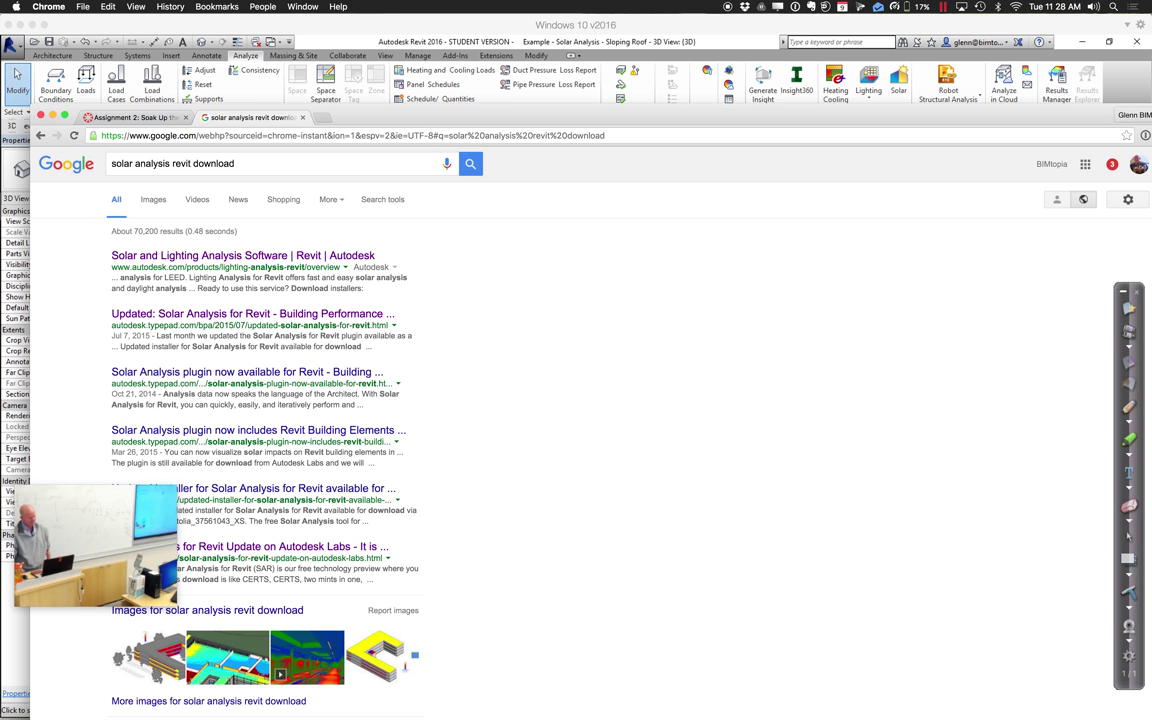
Reopen Autodesk's Solar and Lighting Analysis Software page and download the Lighting Analysis installer for Revit 2016
click(211, 262)
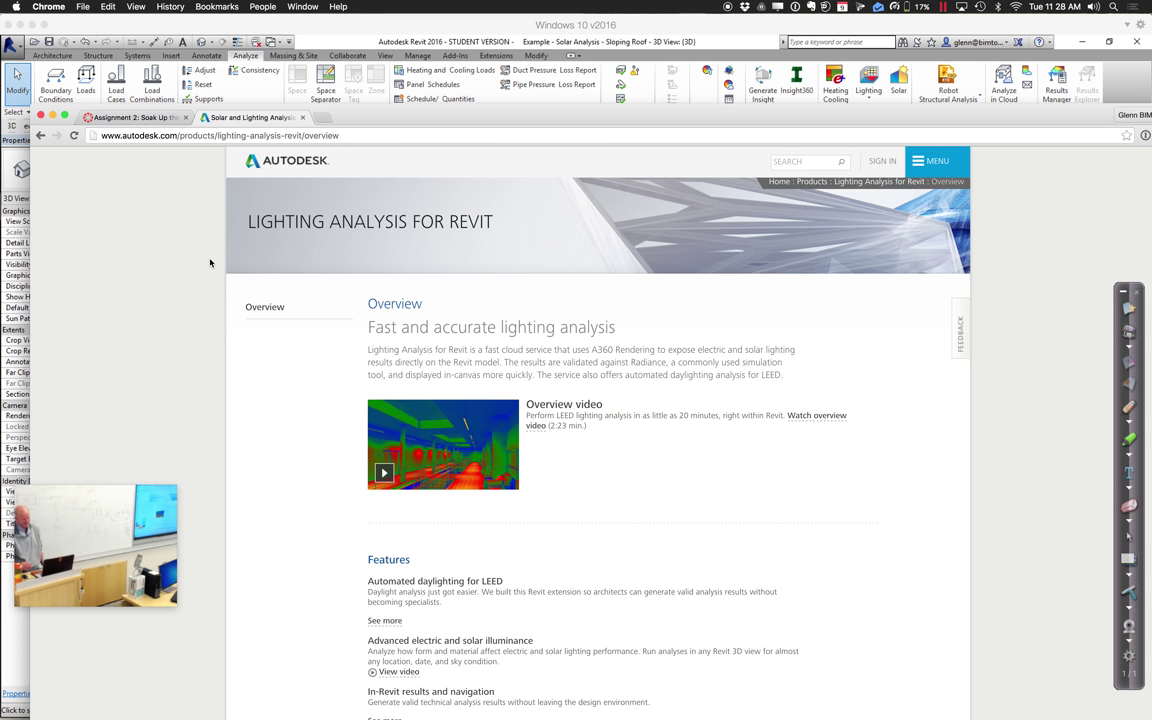
scroll(728, 463, down, 5)
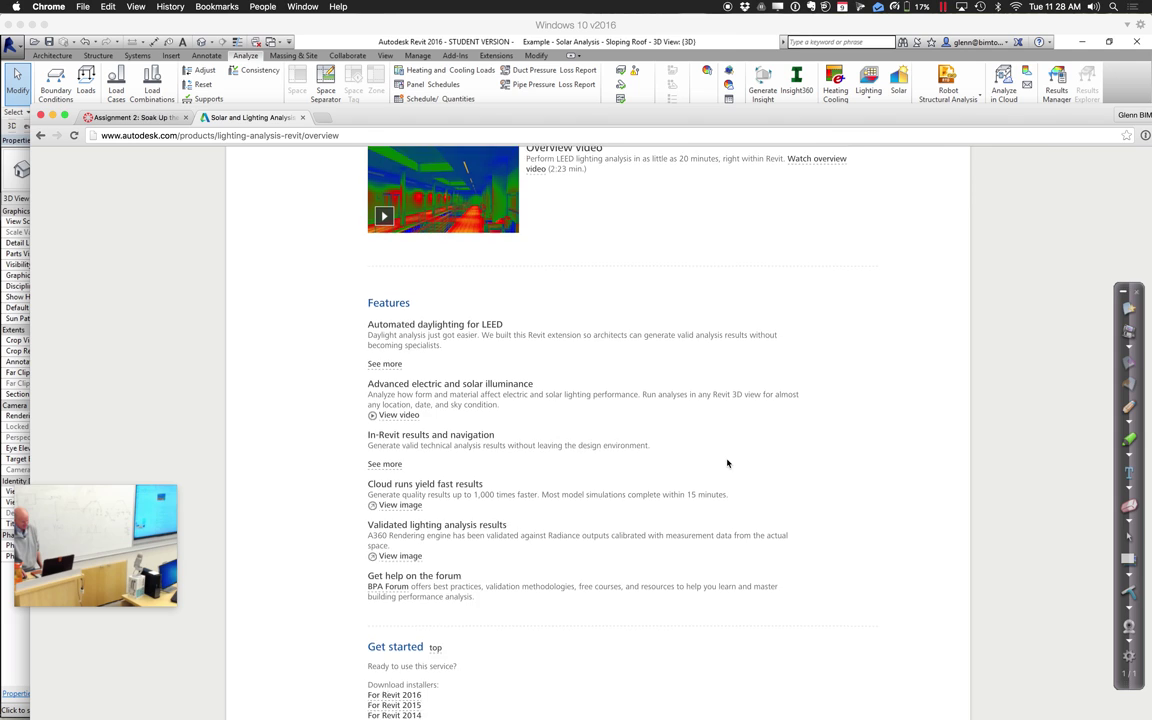
scroll(728, 463, down, 3)
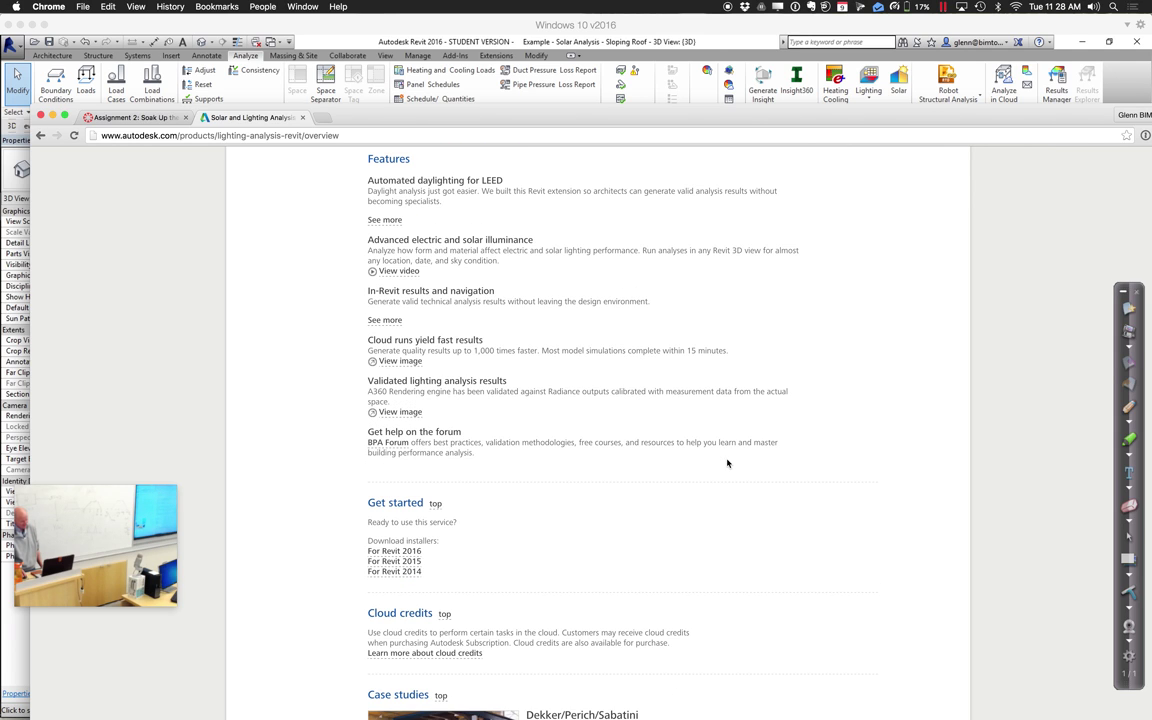
click(397, 553)
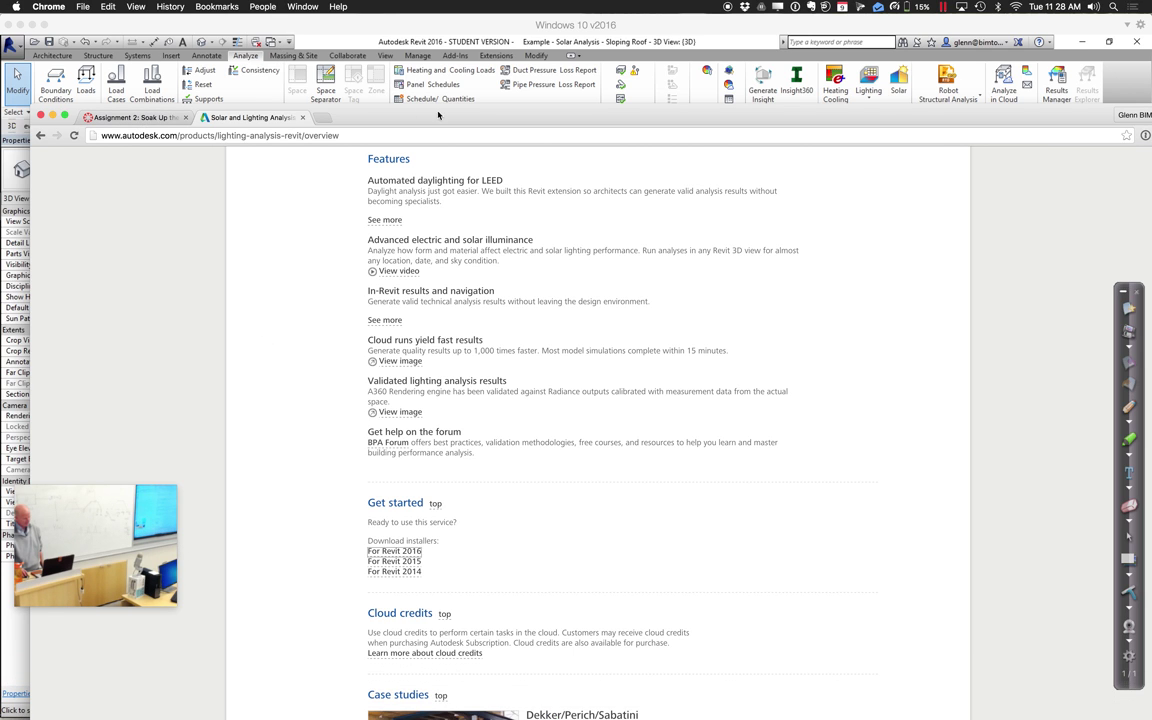
drag(439, 116, 451, 10)
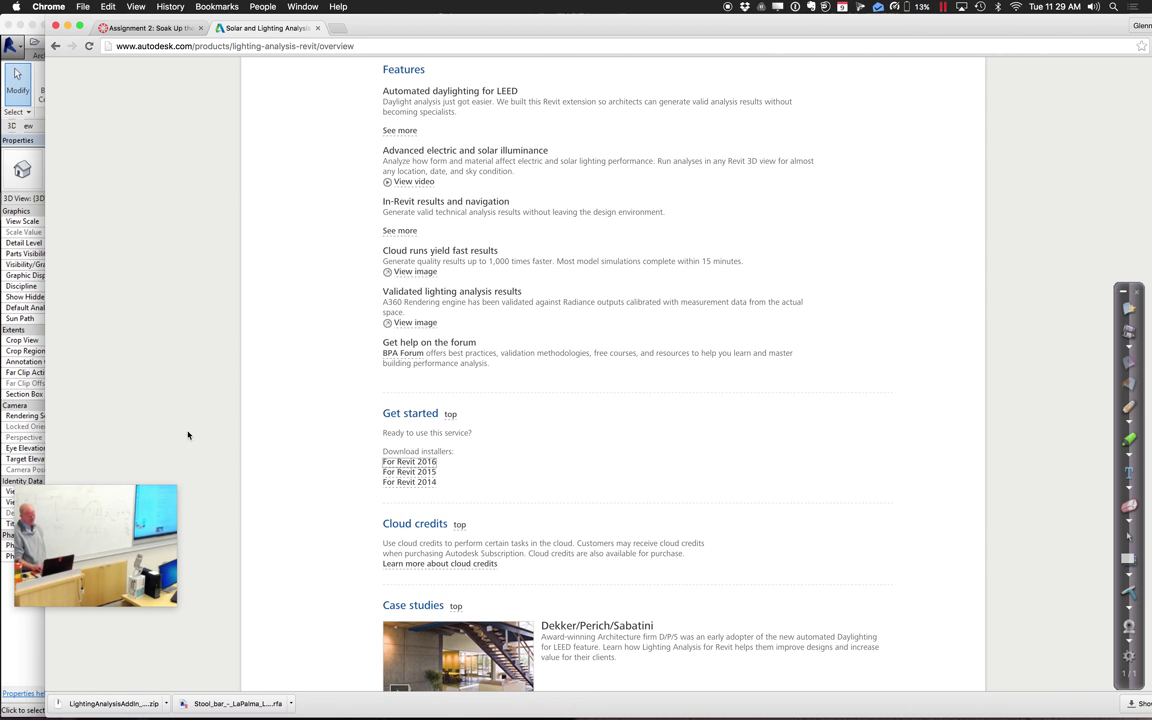
Minimize the browser to return to the Revit project and open its project location settings
click(66, 27)
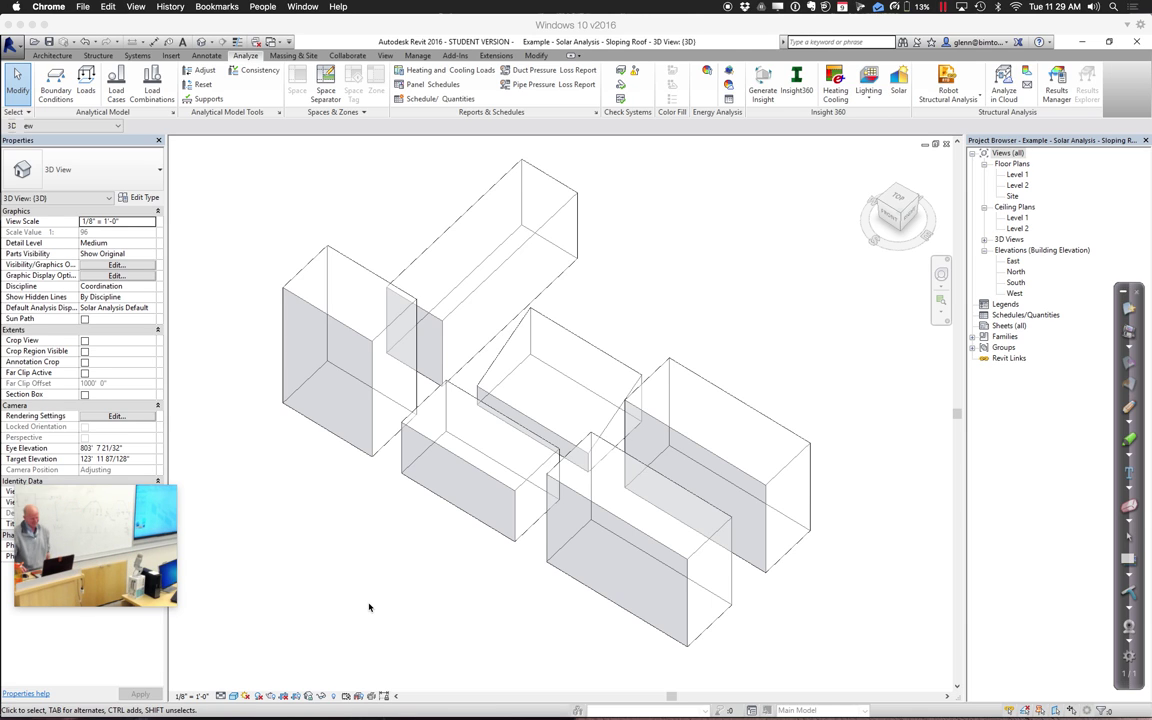
click(419, 57)
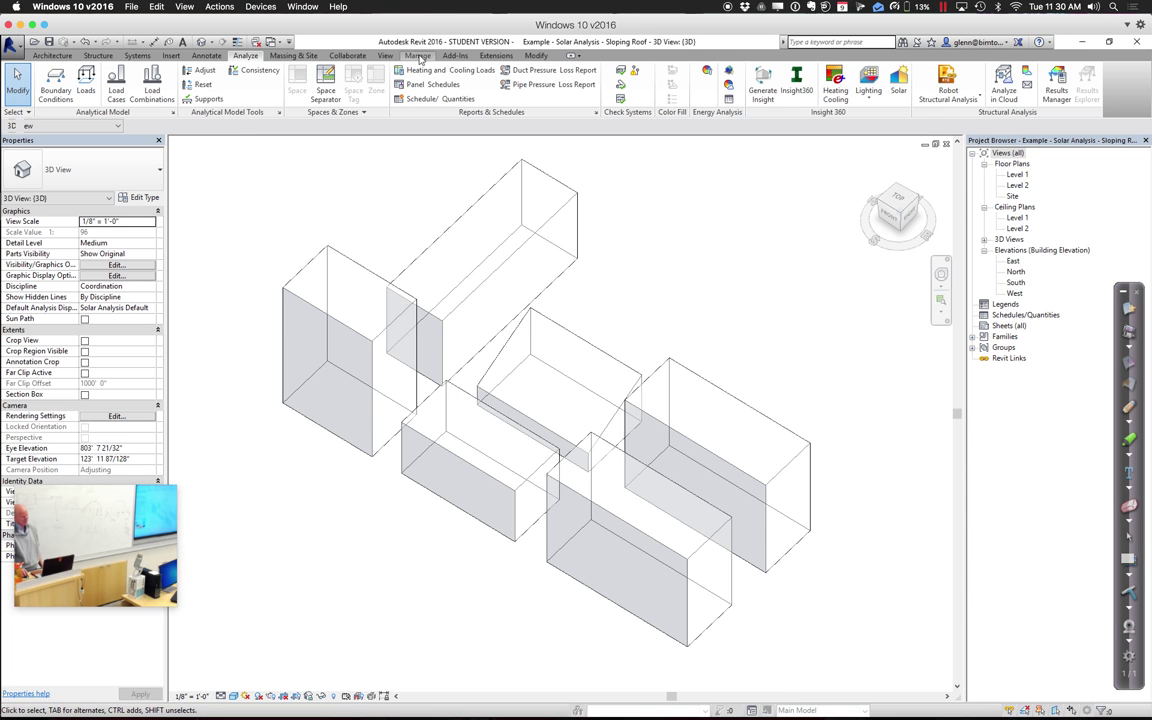
click(586, 82)
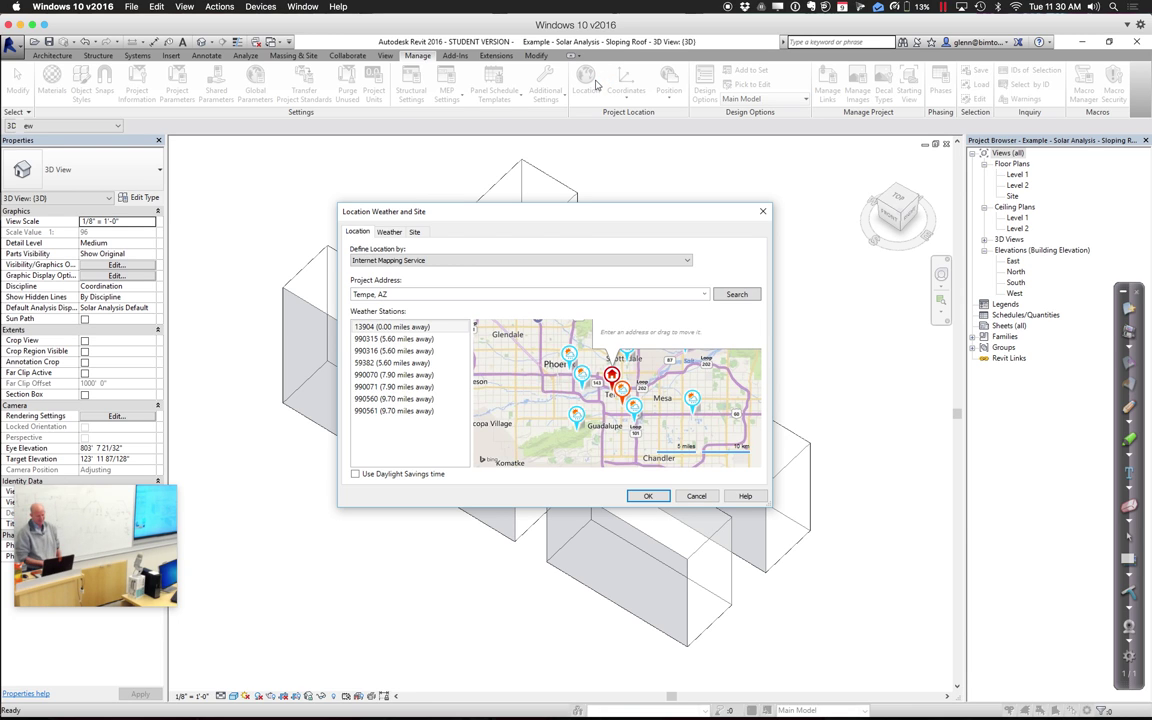
Search for "miami, fl", set the project location to Miami Beach, FL, and apply weather station 1050268
click(435, 293)
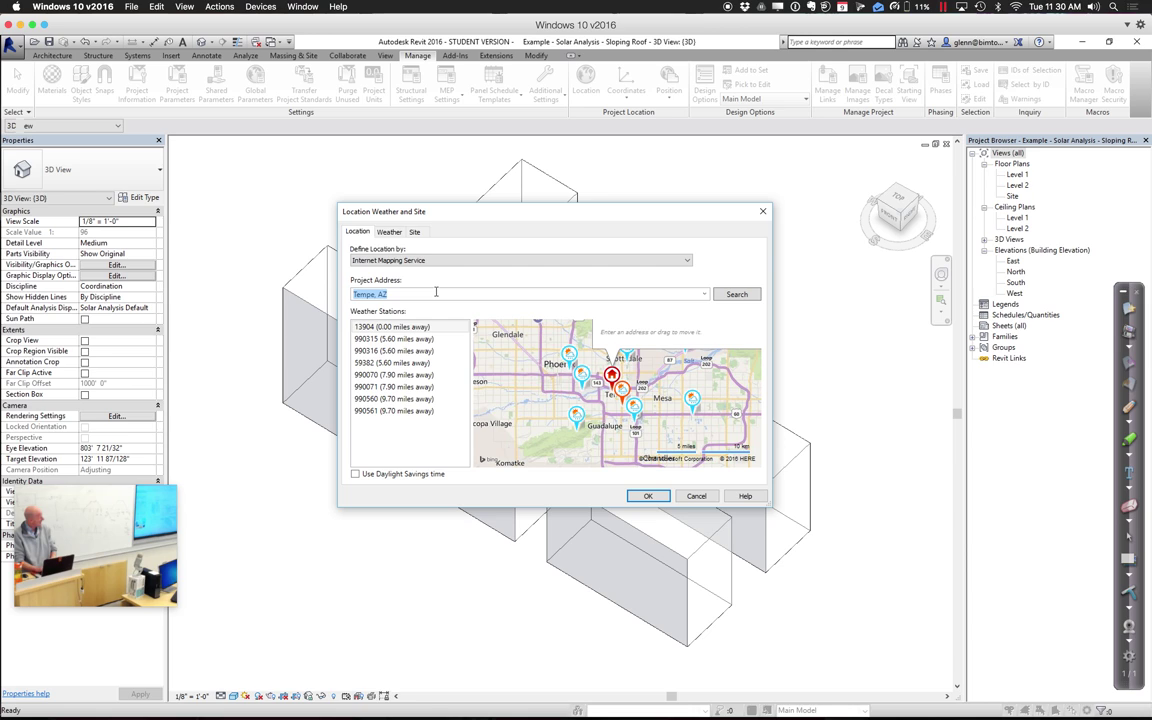
text(m)
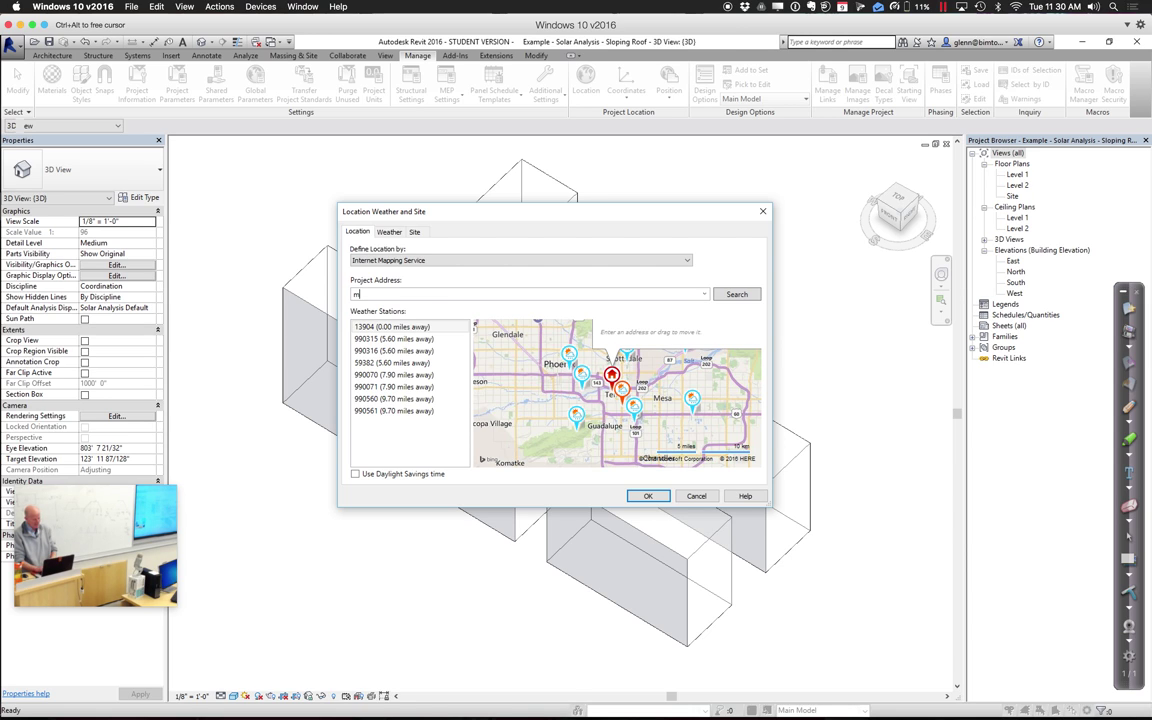
text(iami, fl)
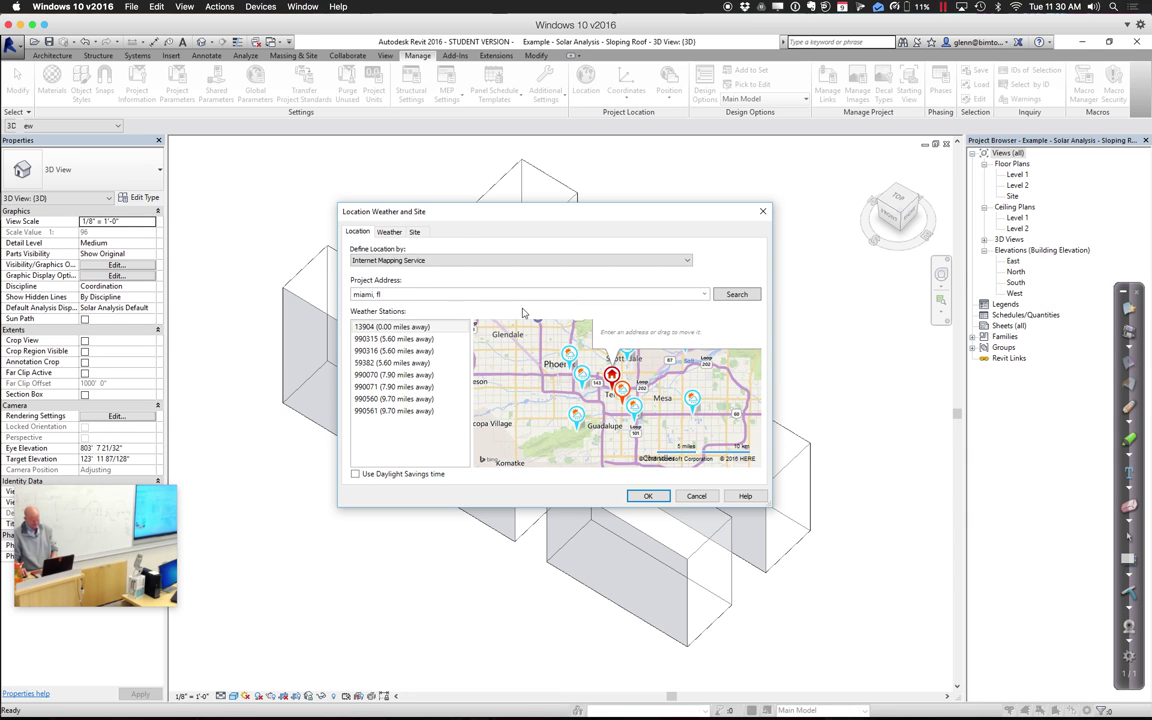
click(726, 298)
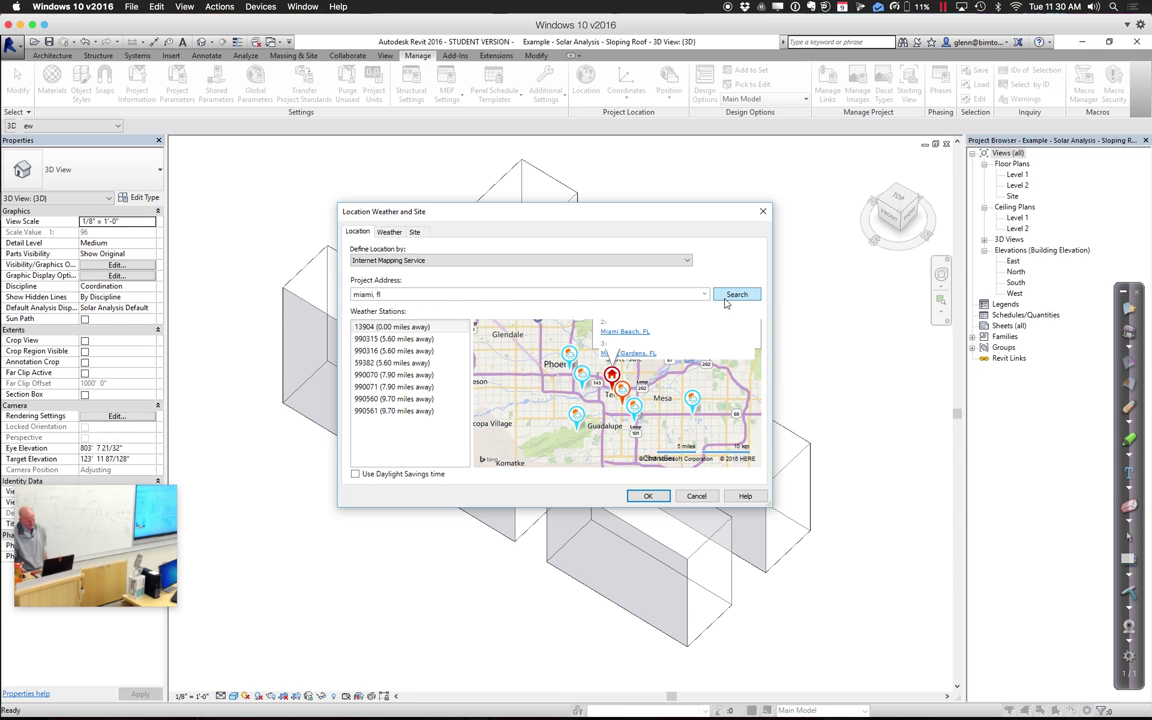
click(621, 335)
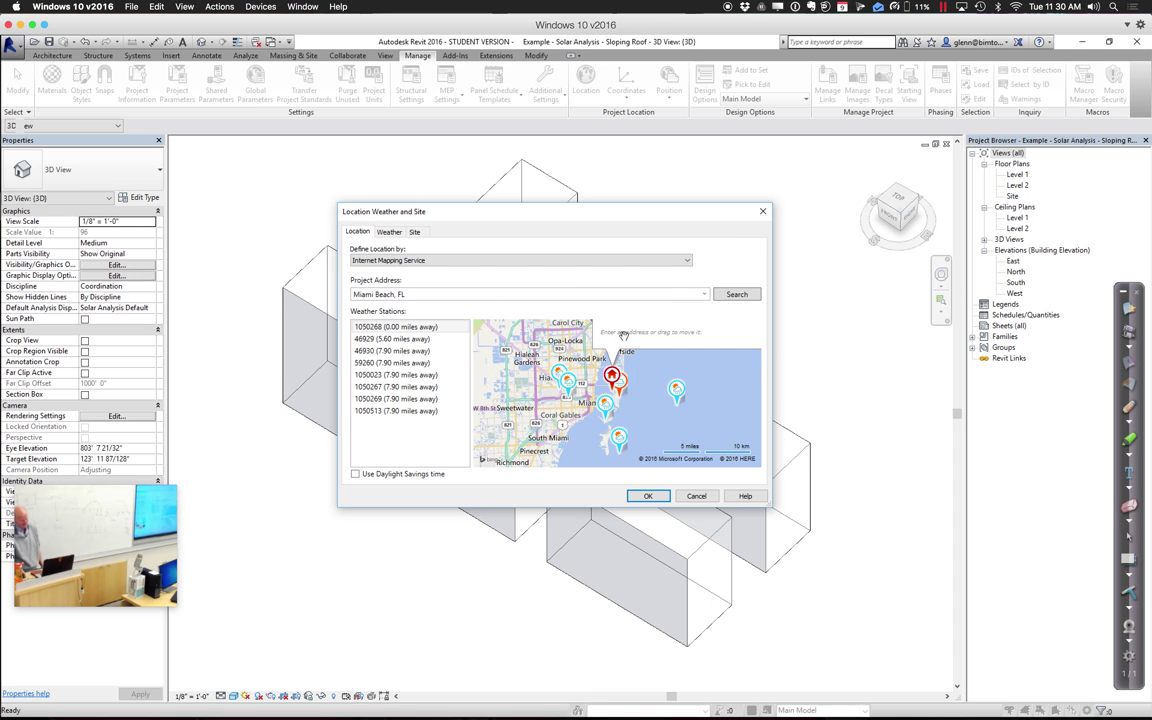
click(420, 329)
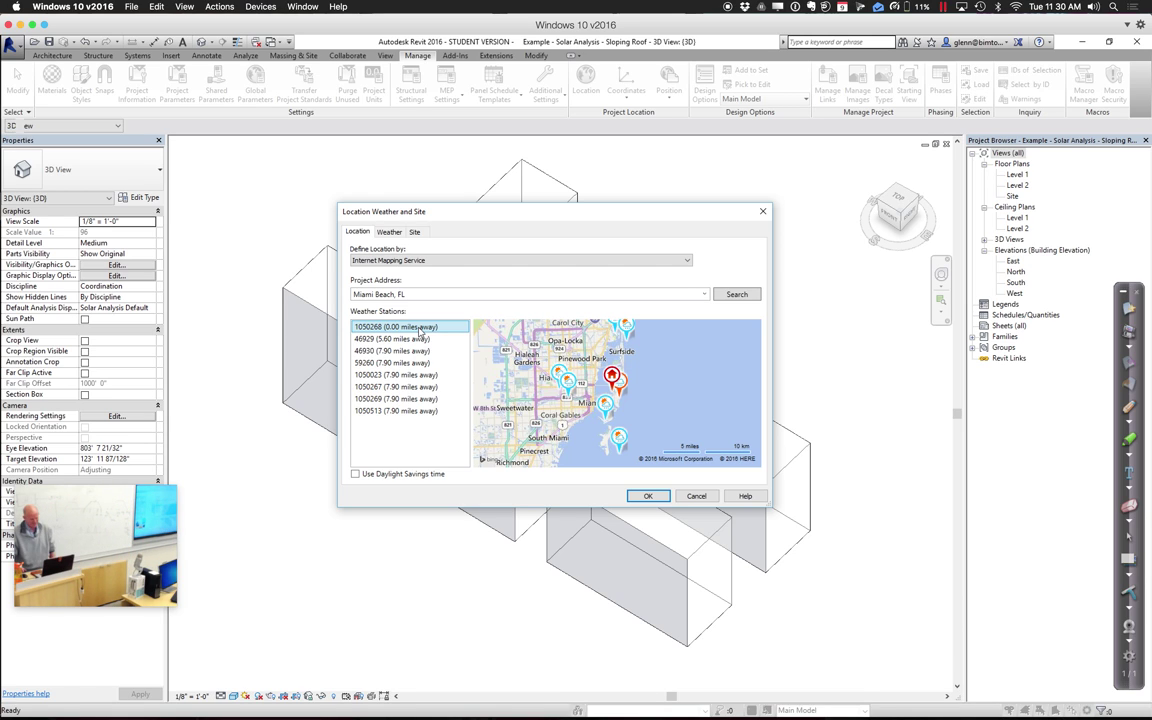
click(633, 497)
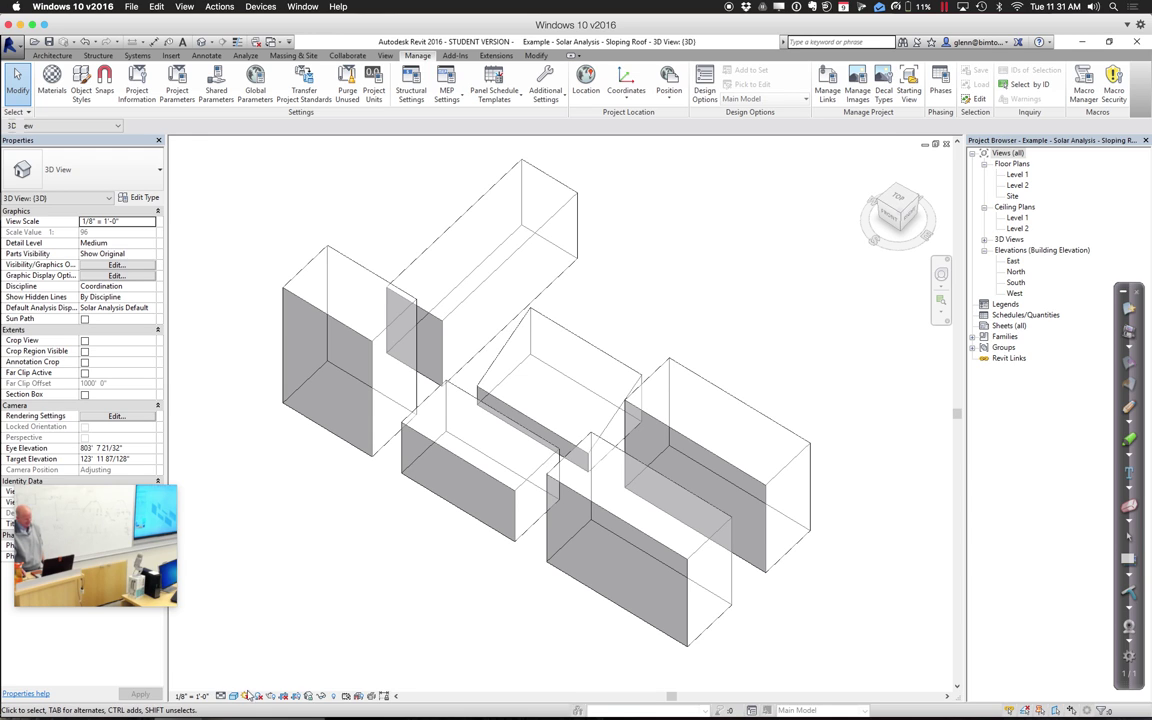
Open the view's sun settings and choose a Multi-Day solar study with the One Year Solar Study preset
click(244, 699)
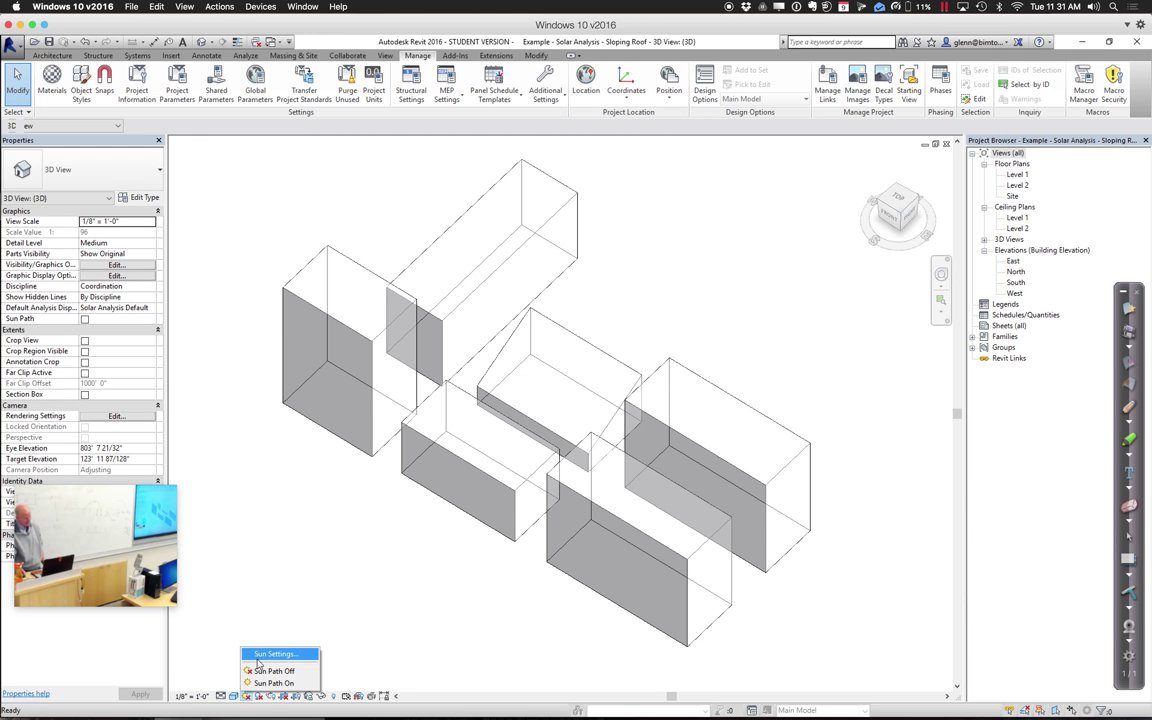
click(257, 657)
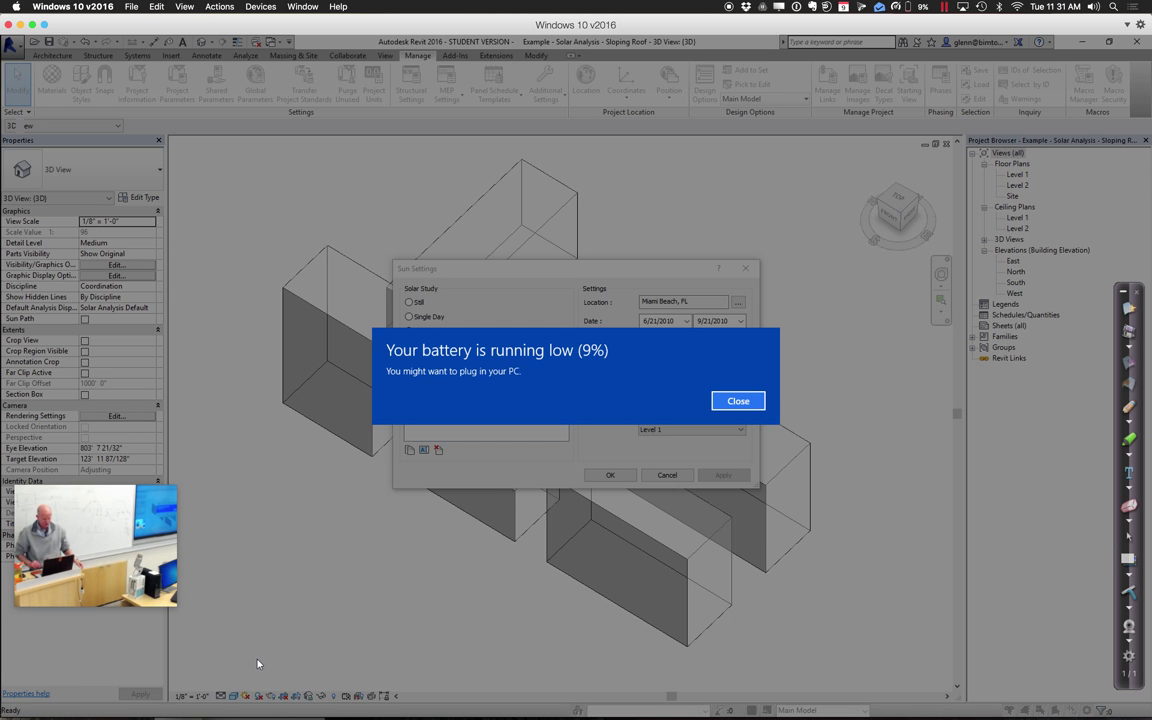
click(749, 400)
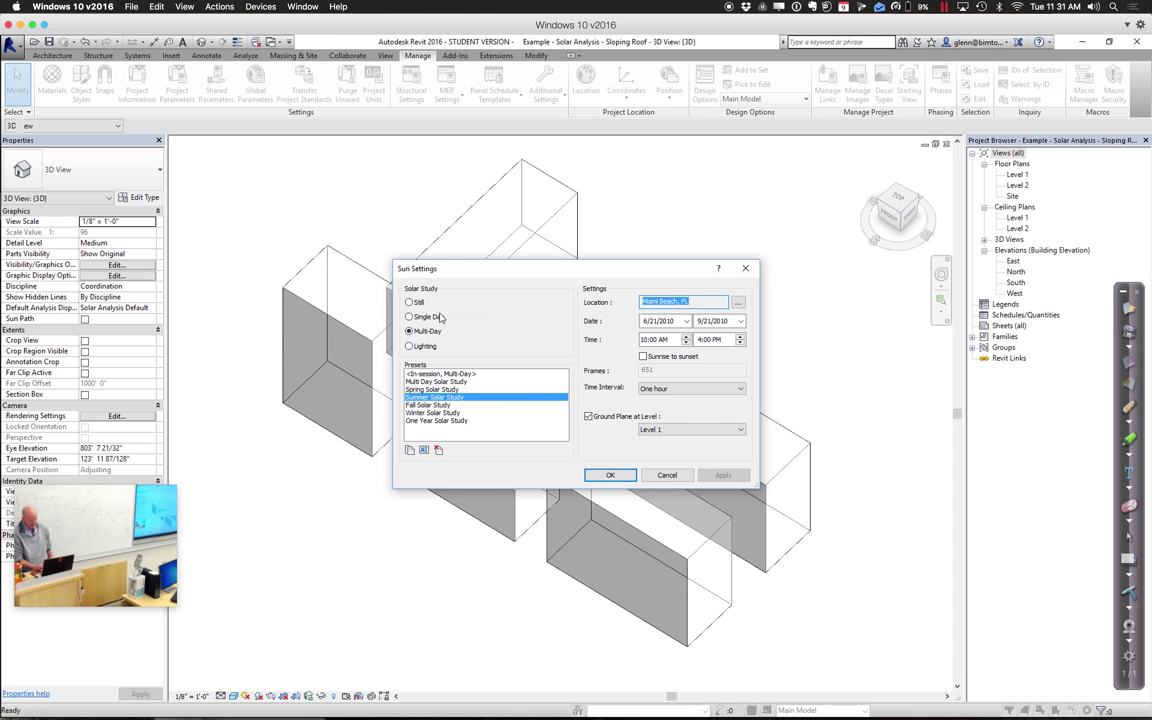
click(437, 317)
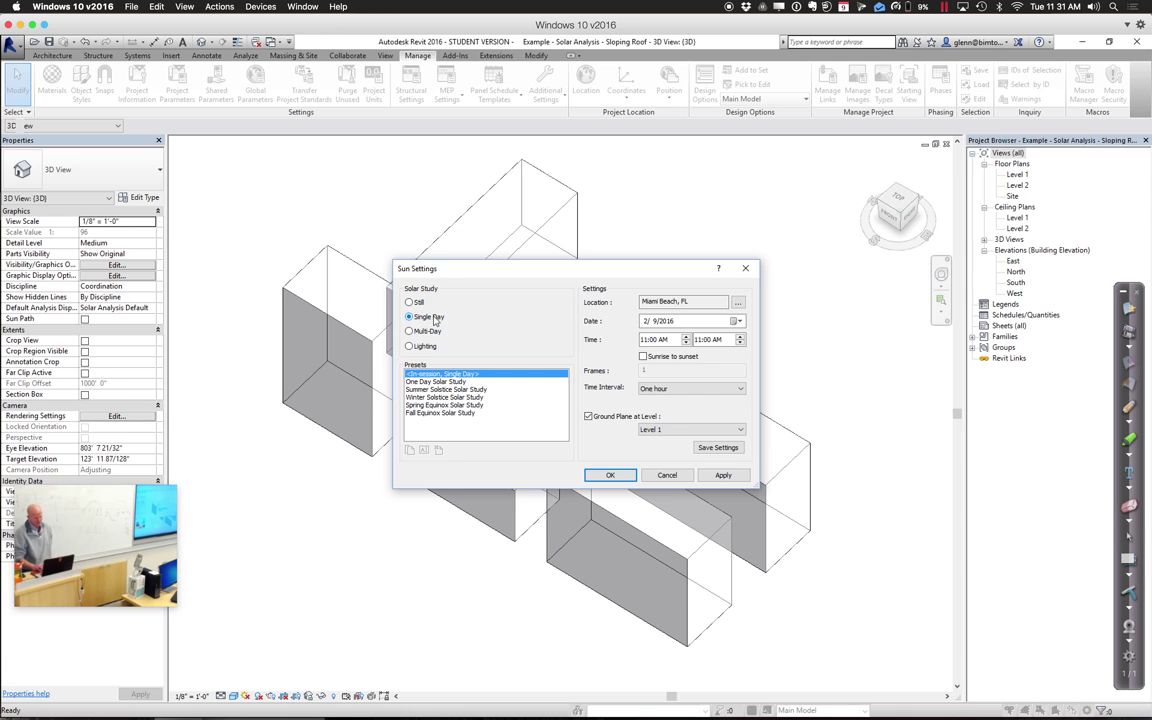
click(426, 332)
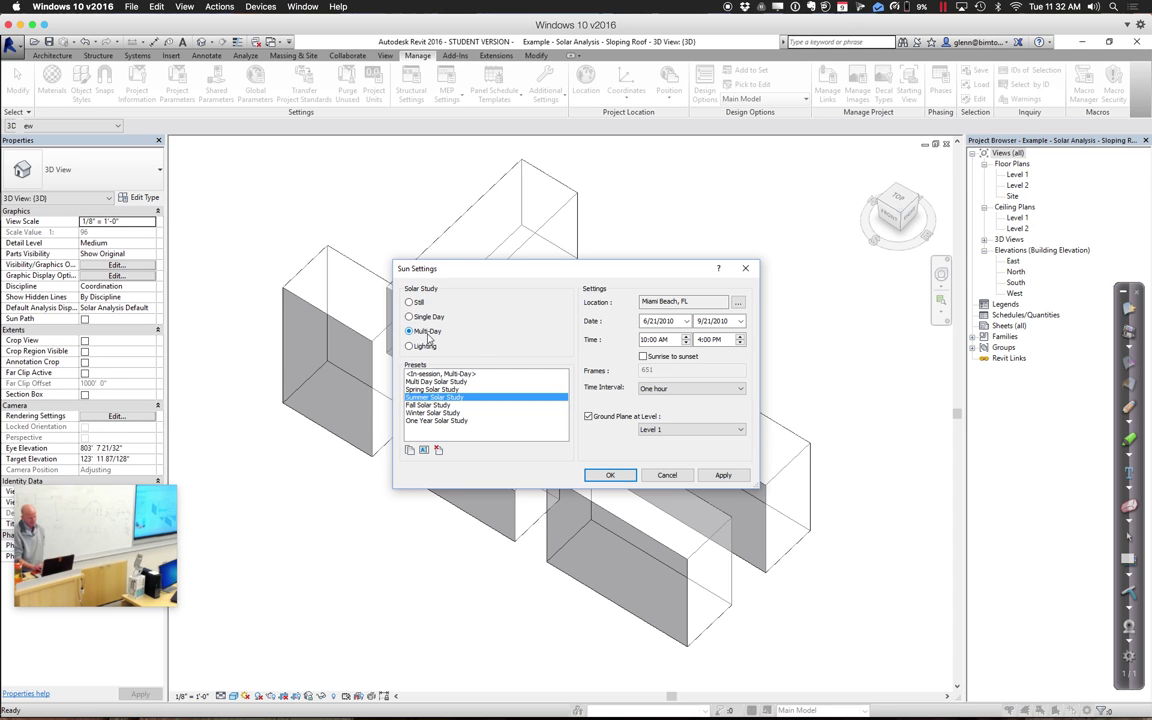
click(444, 421)
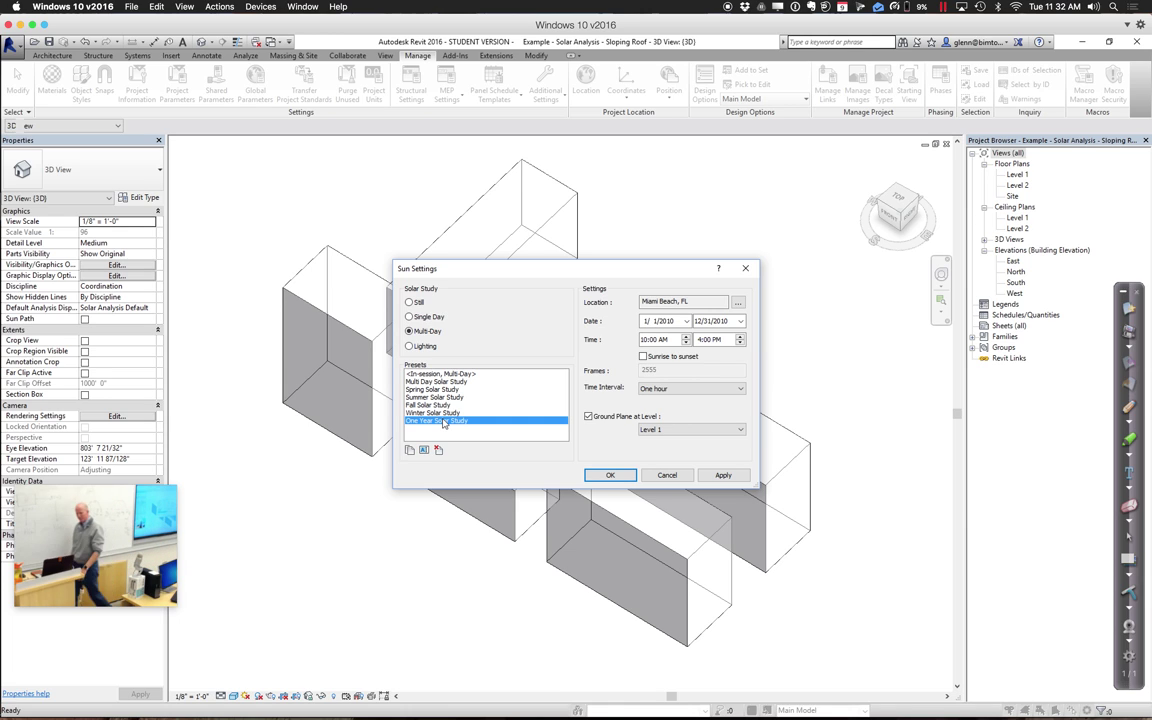
Set the study to 1/1/2010 from sunrise to sunset at one-hour intervals, and accept it by disabling the Sun and Shadow Settings Updater
click(643, 356)
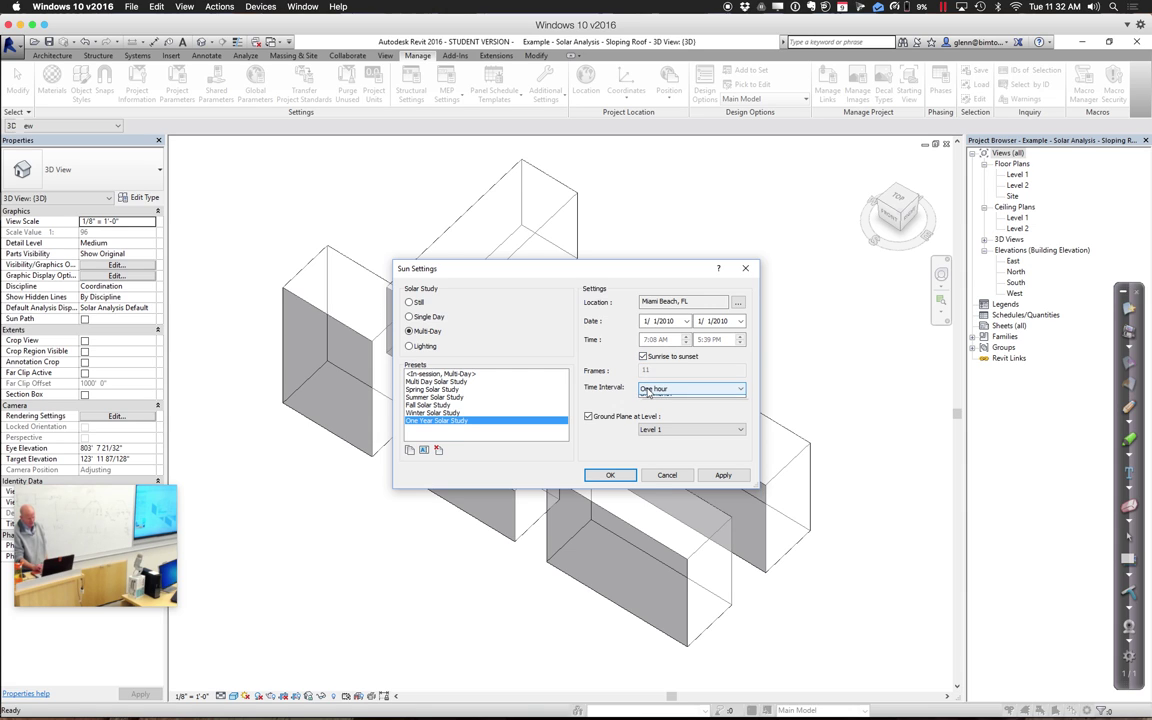
click(647, 390)
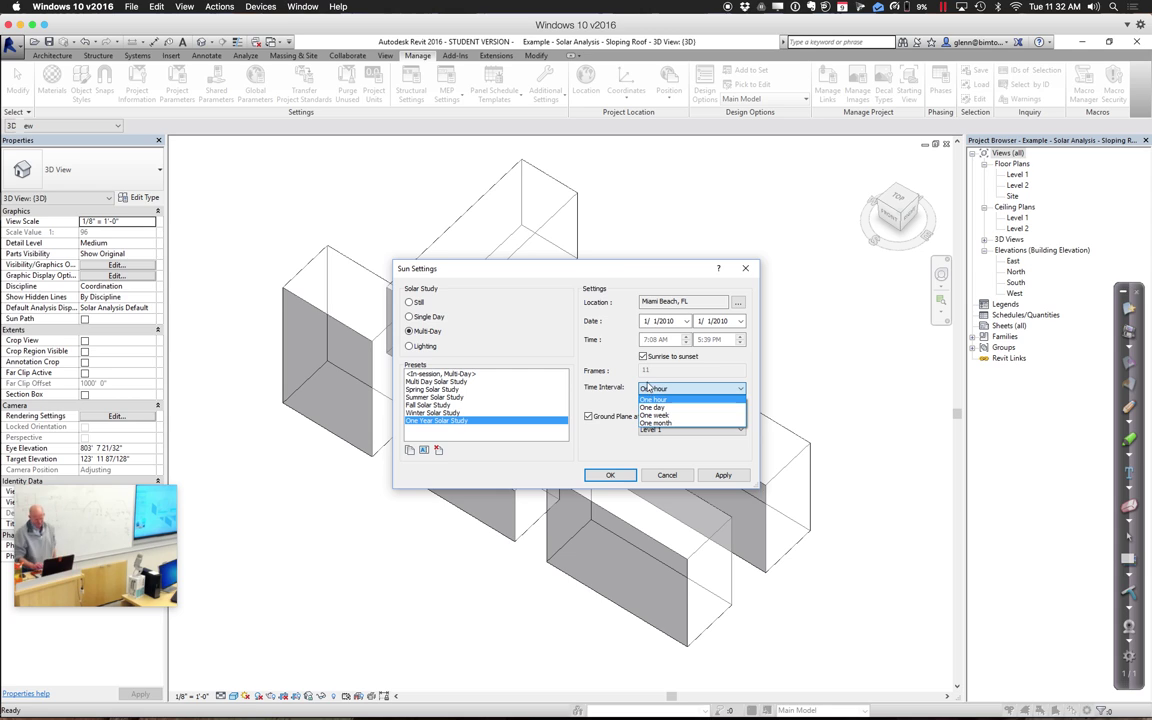
click(627, 262)
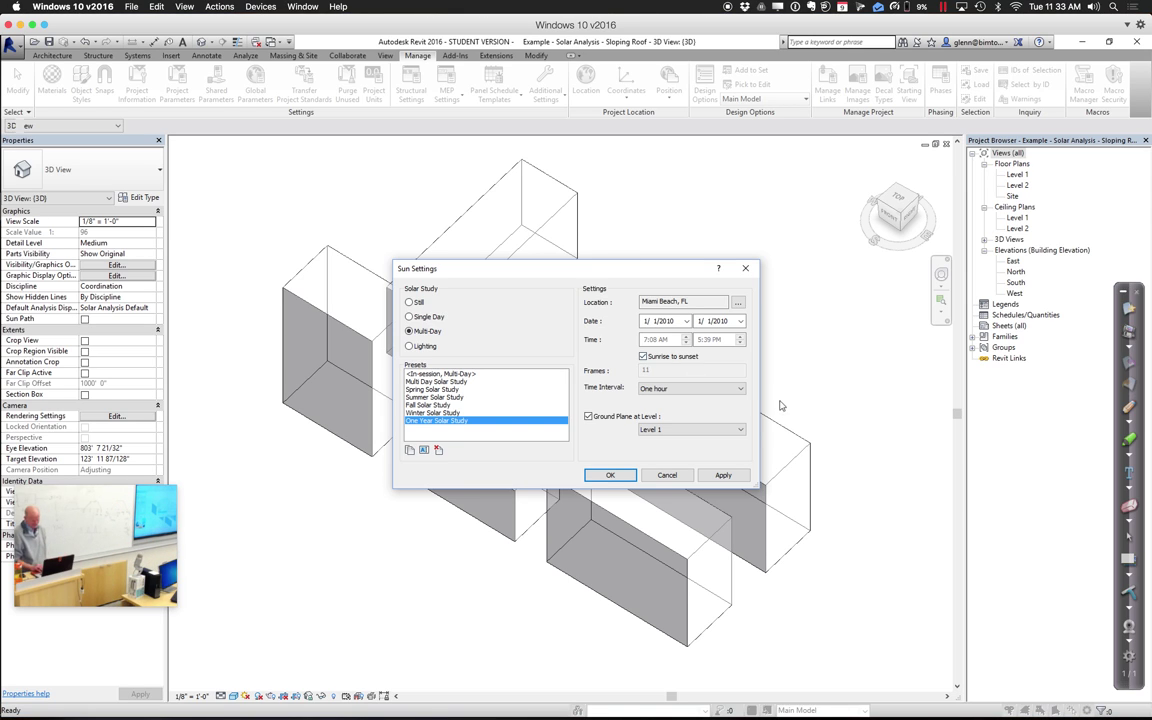
click(612, 476)
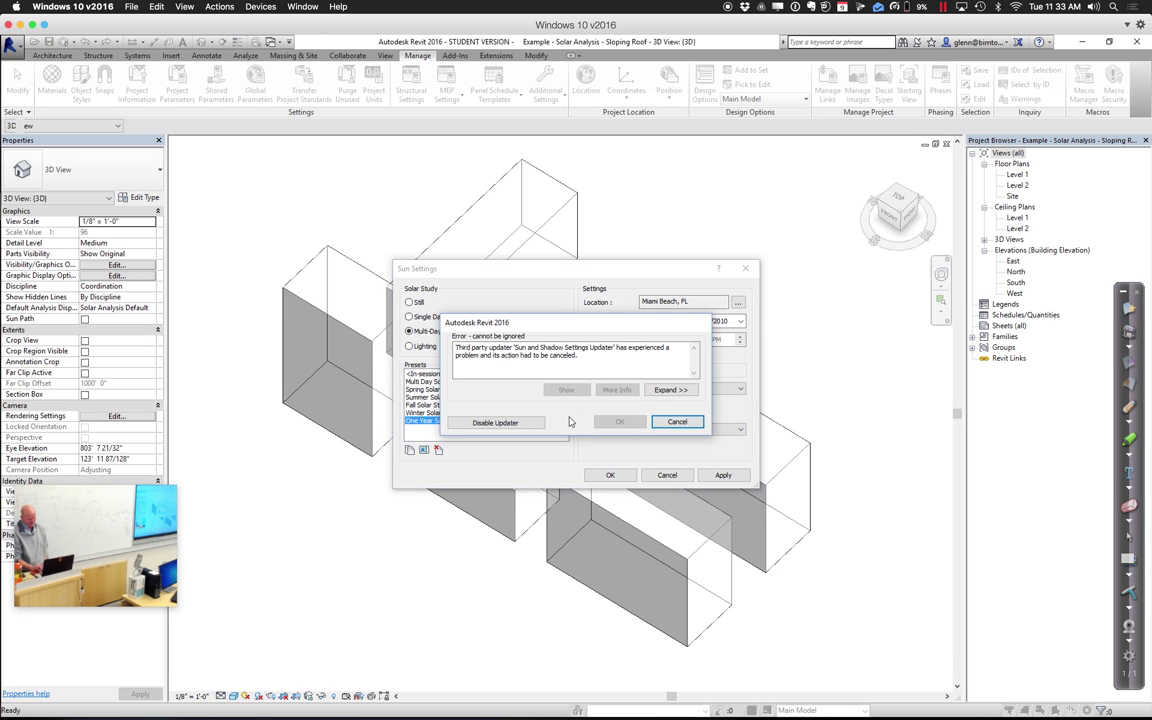
click(533, 424)
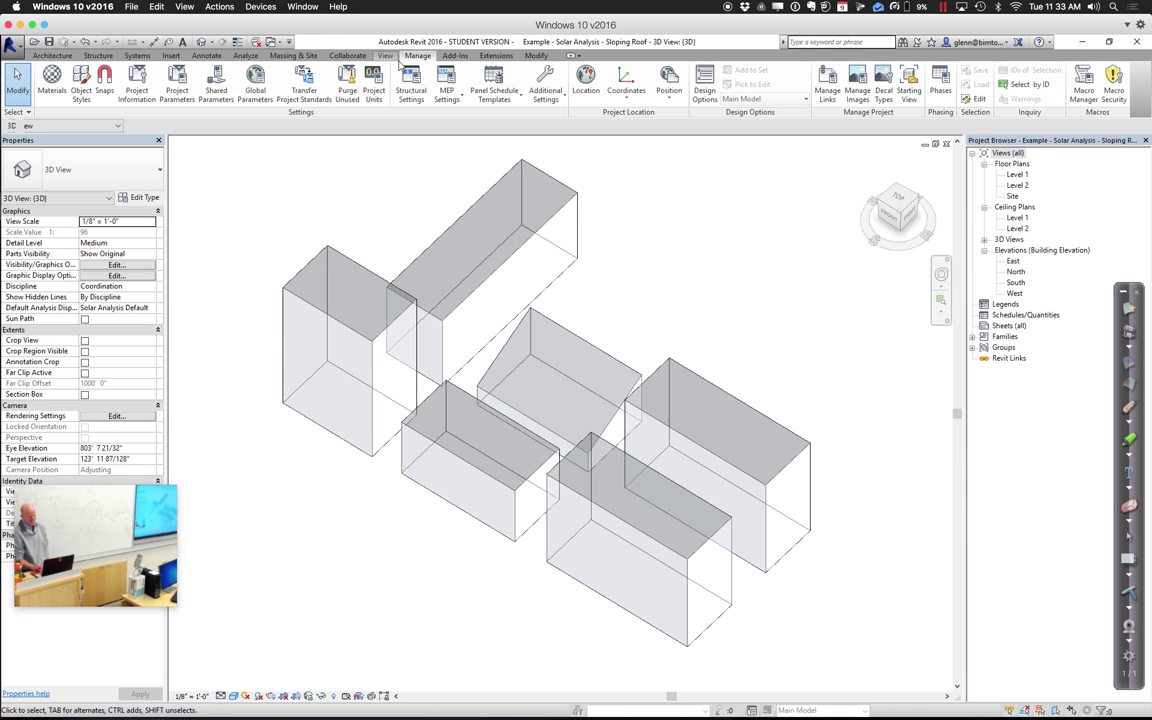
Start the Insight 360 Solar analysis with the Custom study type and All Mass Faces as the surfaces
click(244, 55)
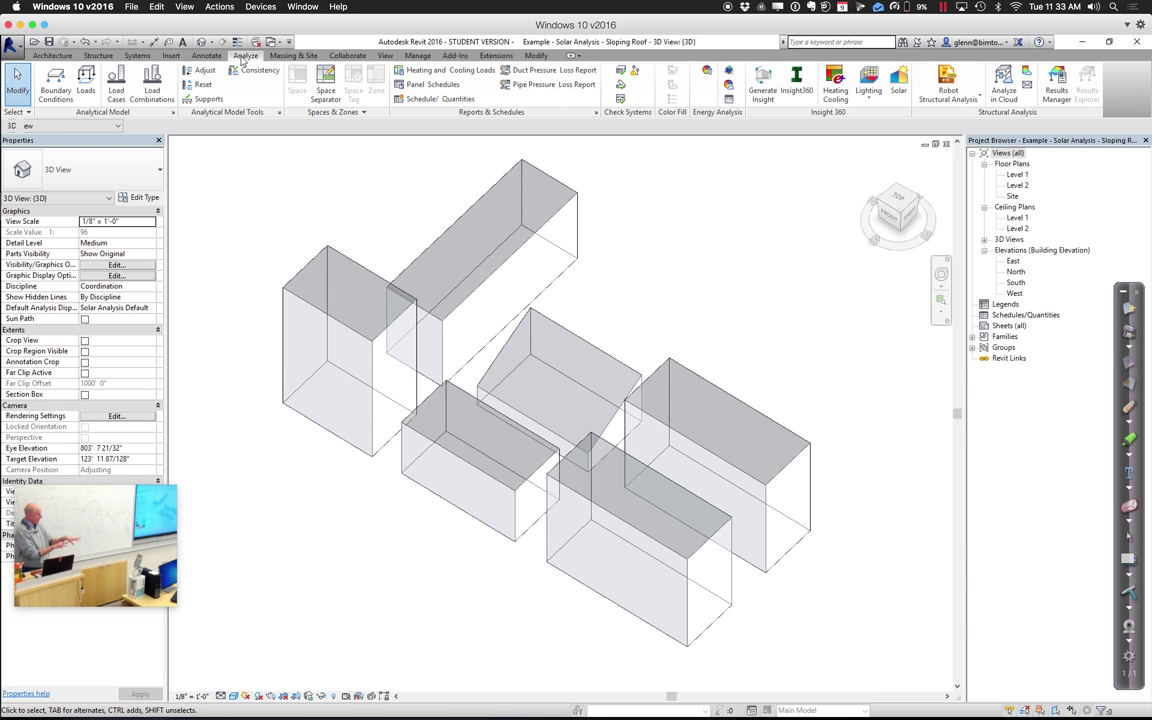
click(900, 84)
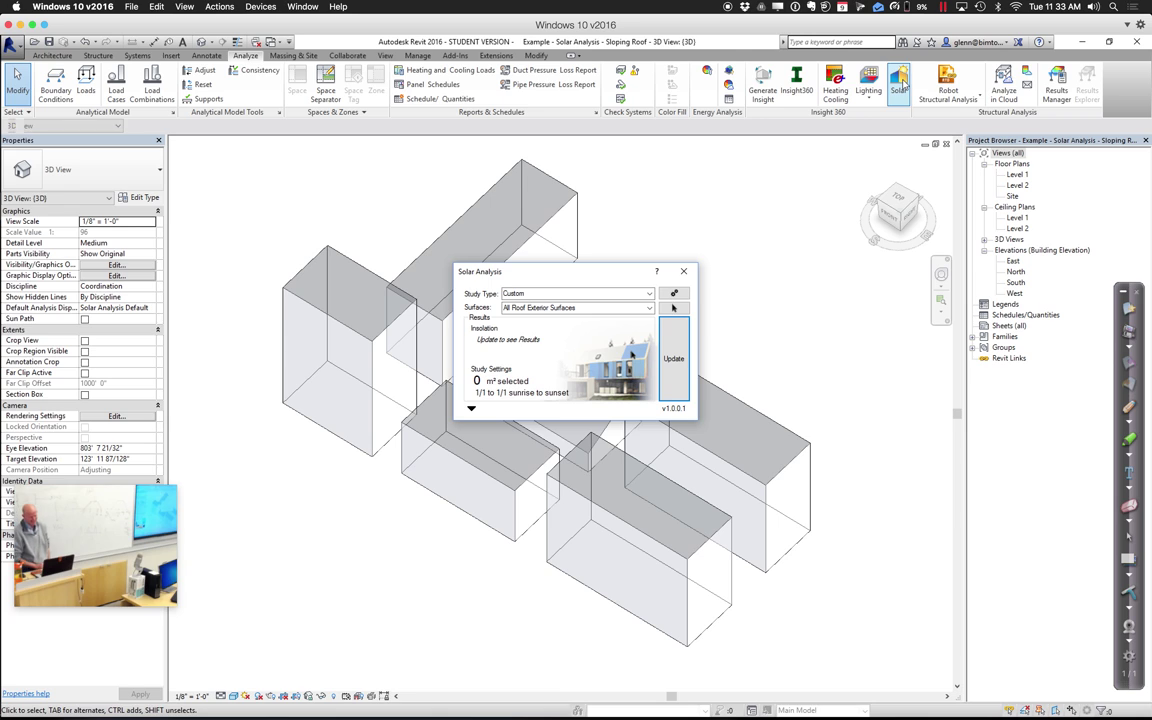
drag(608, 278, 815, 188)
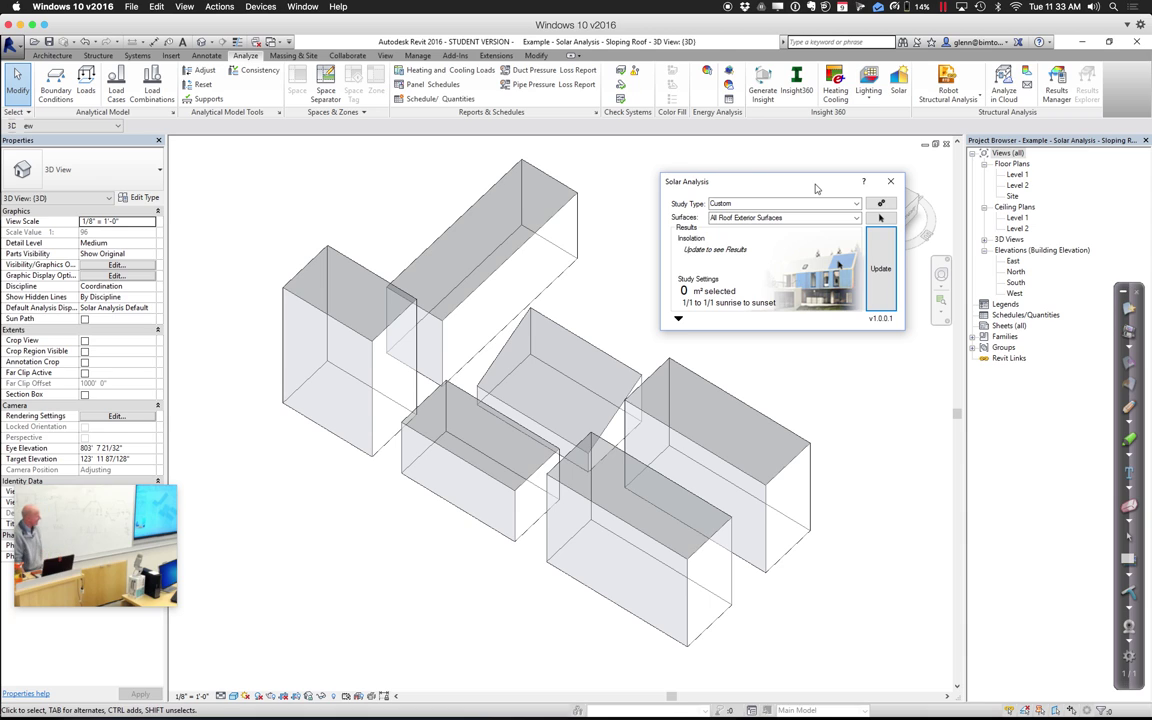
click(856, 219)
click(797, 244)
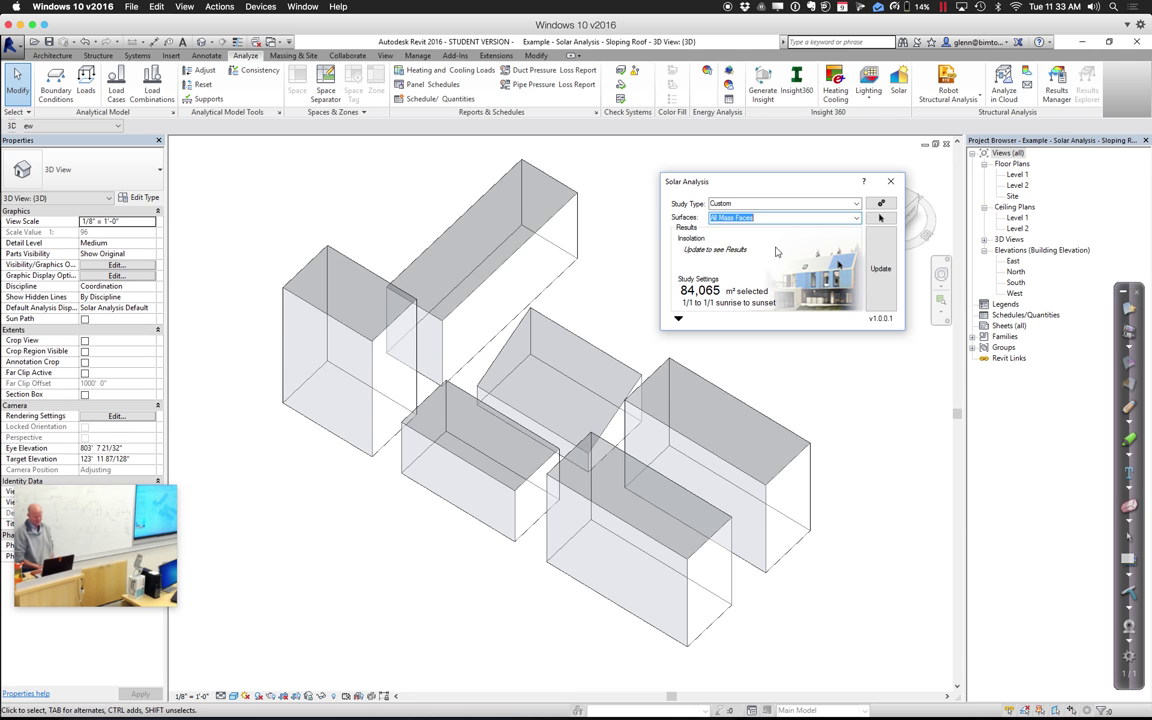
click(856, 203)
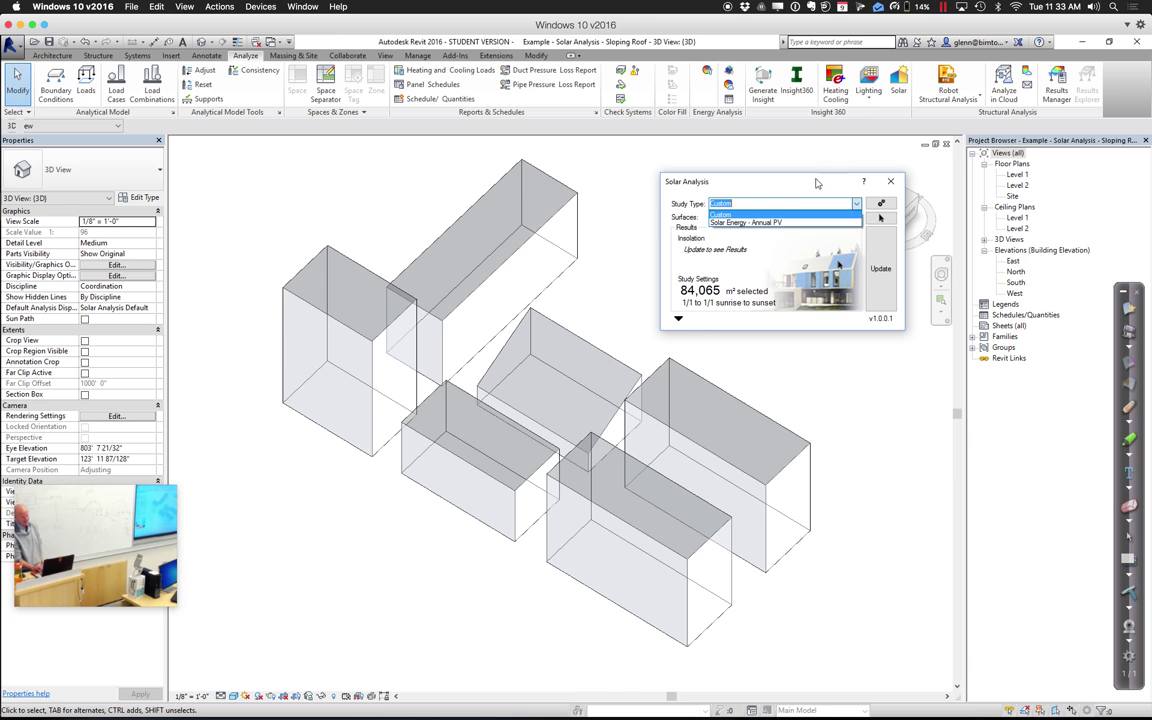
click(816, 183)
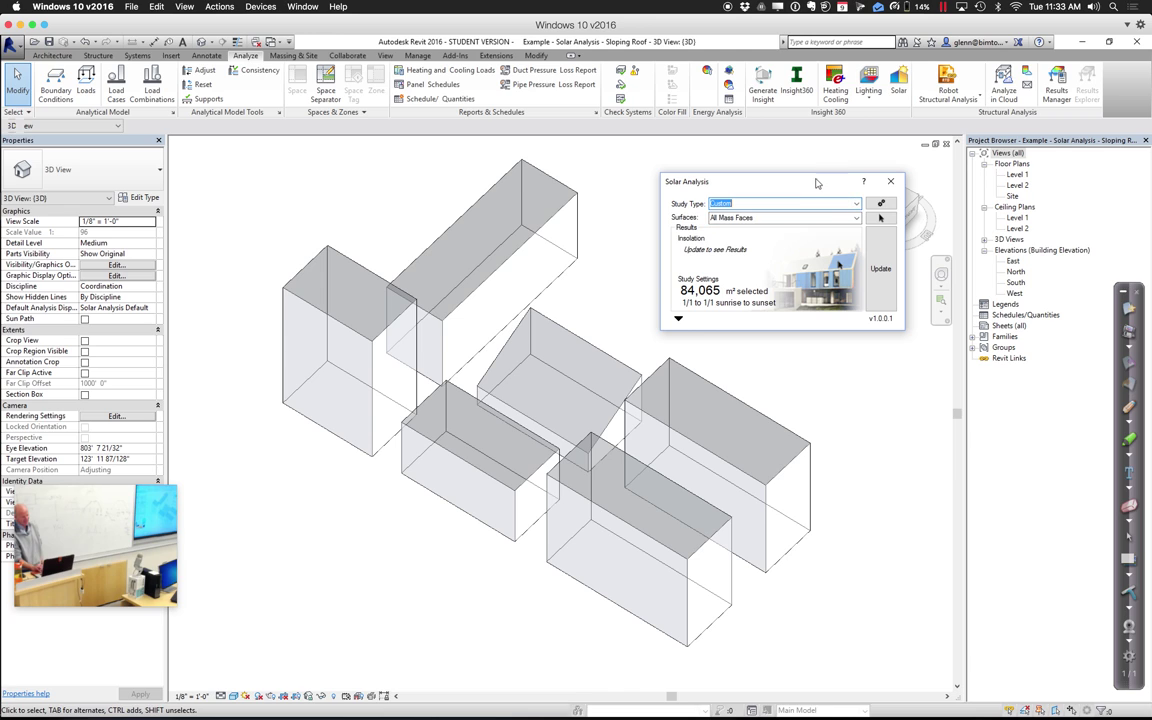
Open the study settings and apply them with the analysis period taken from the sun settings
click(882, 204)
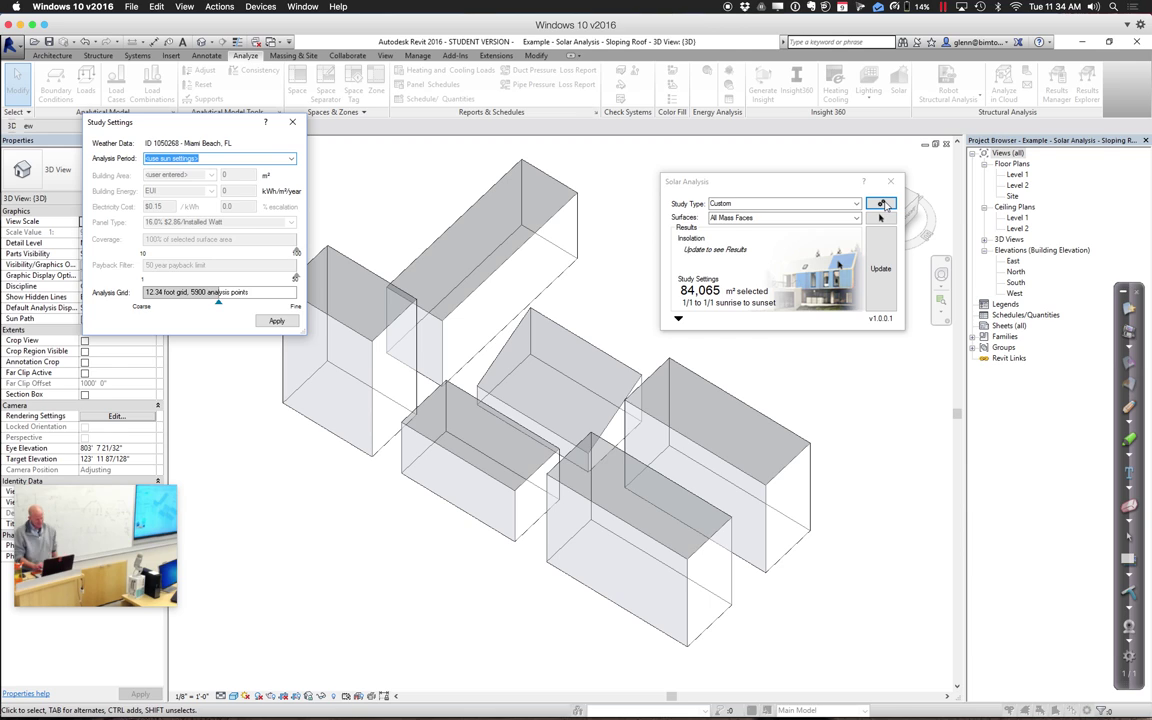
click(270, 321)
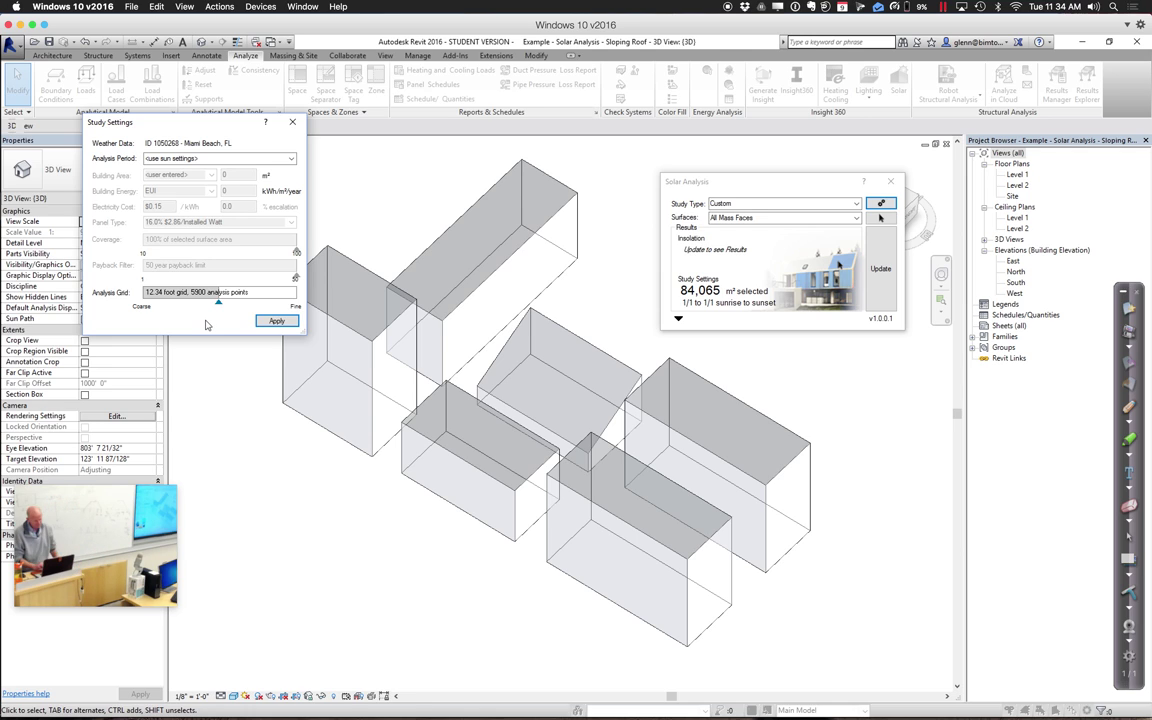
click(276, 320)
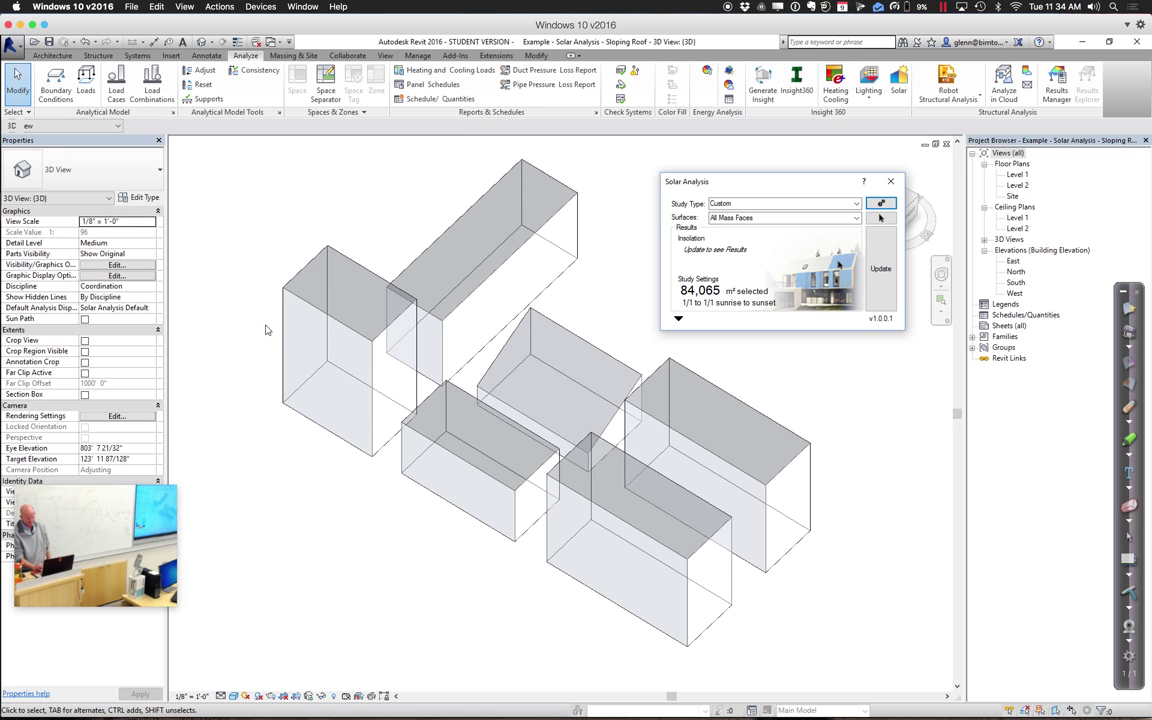
Expand the results settings, run the Cumulative Insolation analysis in kWh/m², and close the Solar Analysis dialog
click(678, 321)
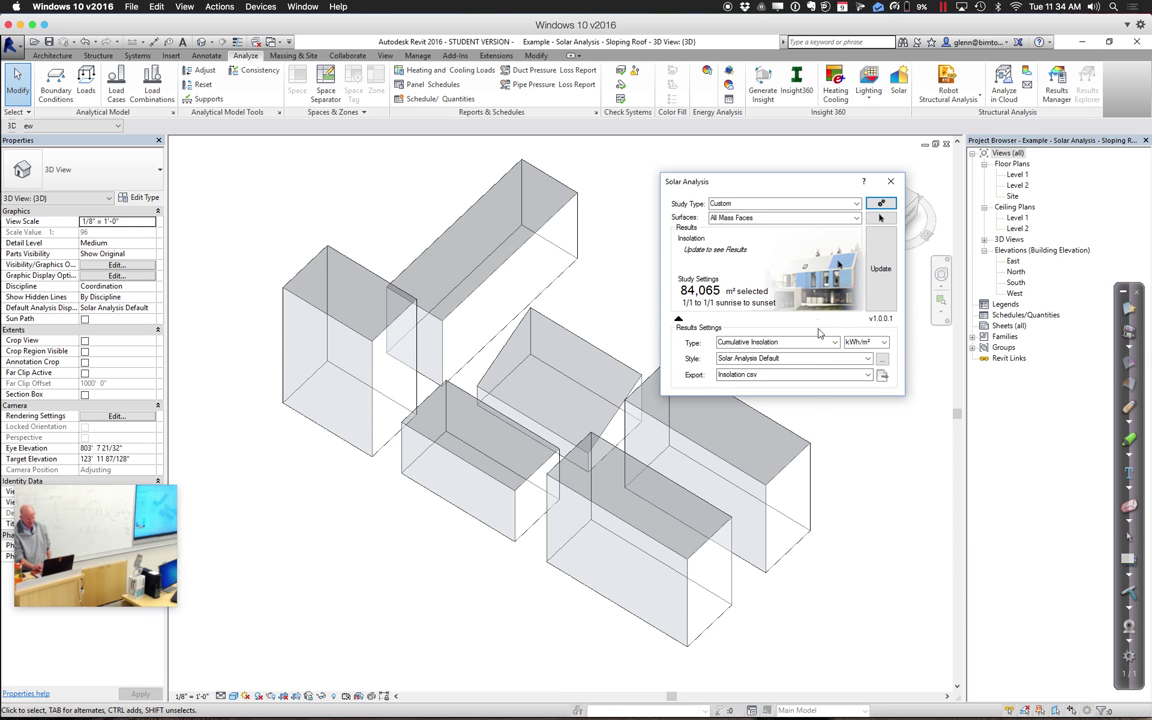
click(678, 320)
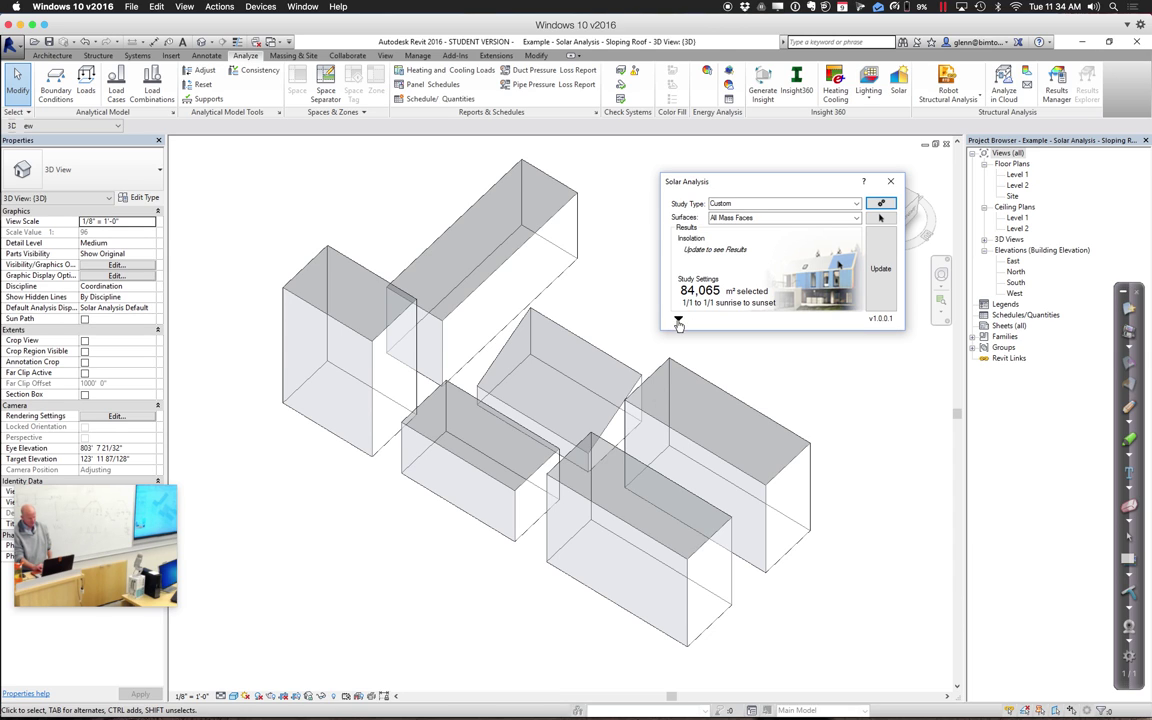
click(678, 321)
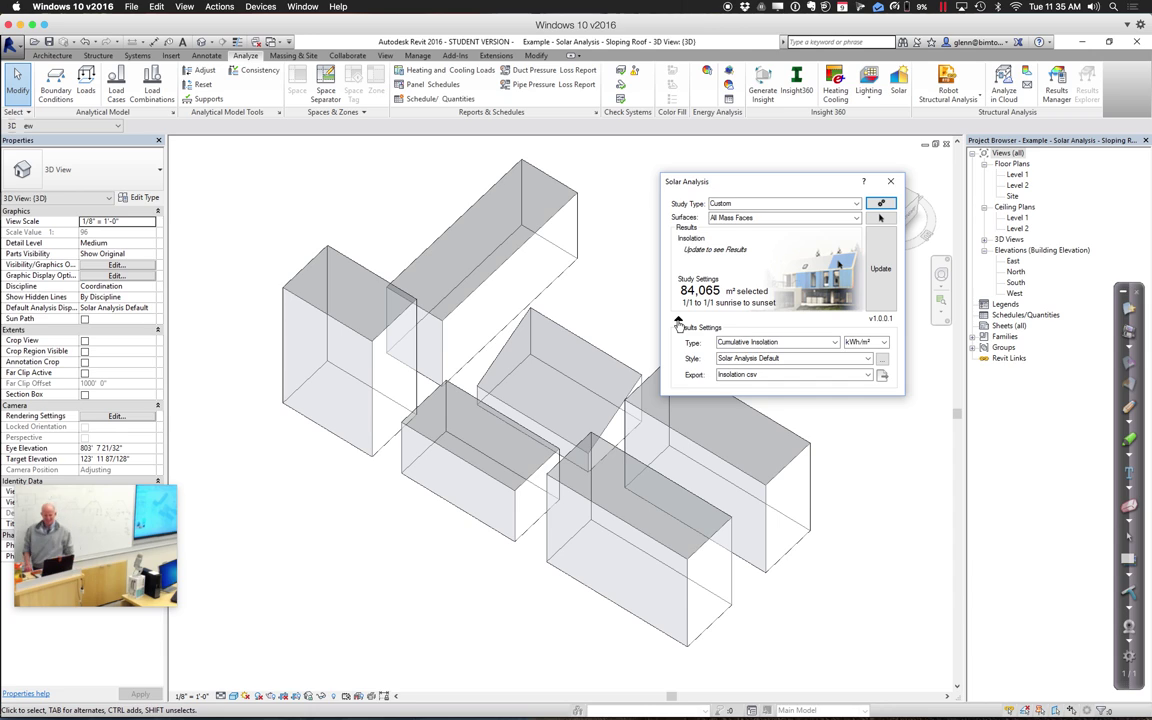
click(884, 272)
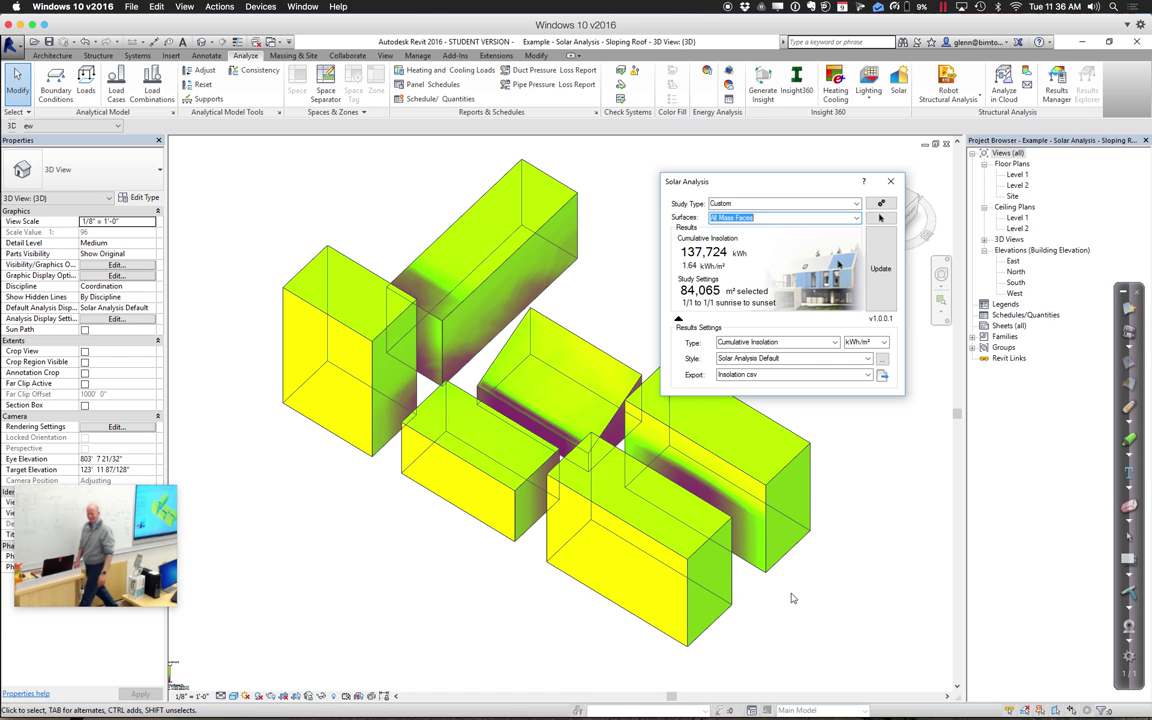
click(890, 181)
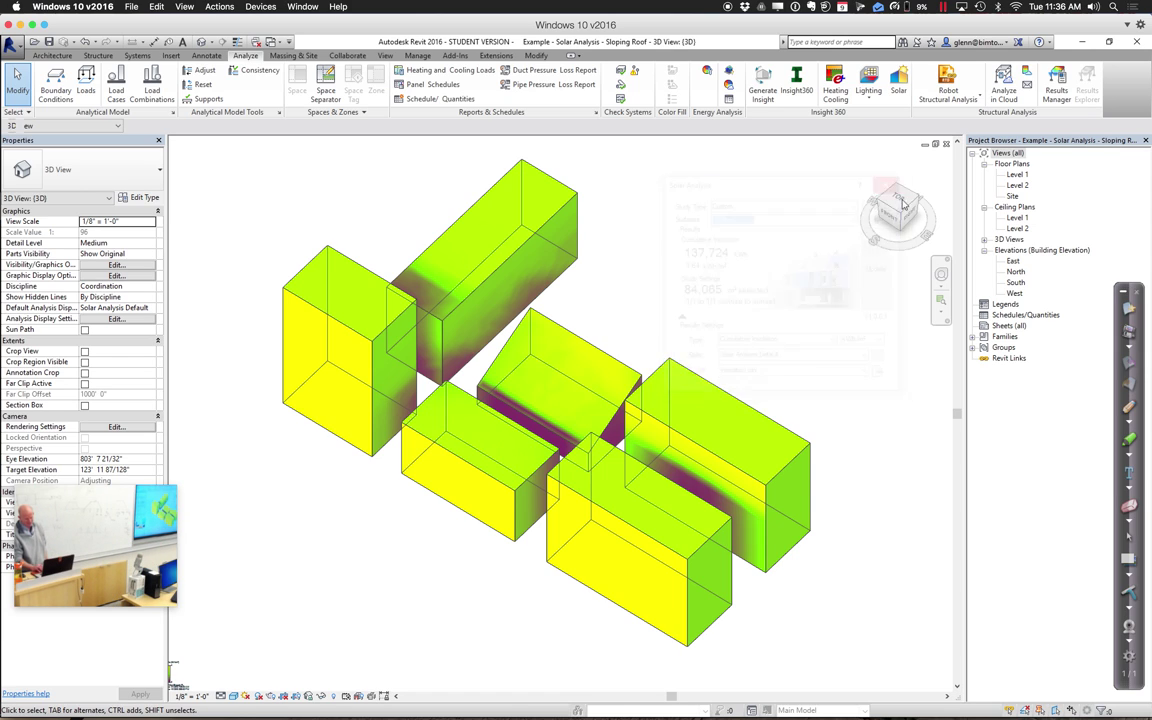
Move the analysis results legend closer to the building masses in the 3D view
click(943, 275)
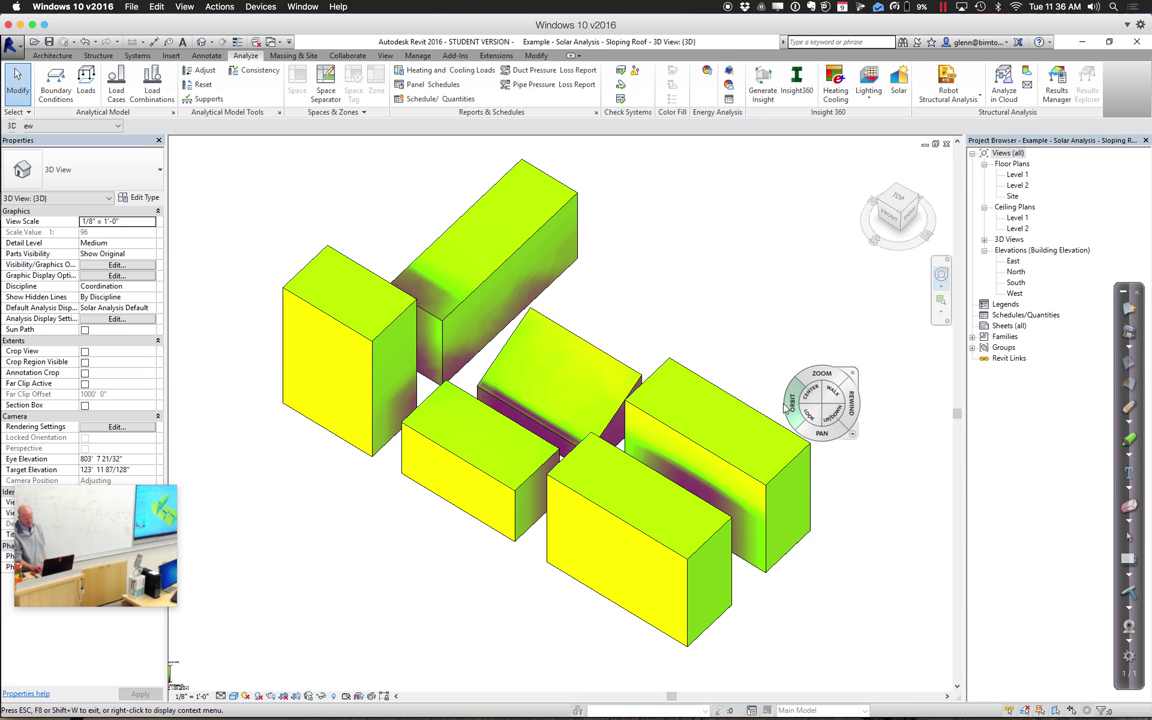
mouse_move(792, 405)
mouse_down()
mouse_move(772, 415)
mouse_move(513, 360)
mouse_move(520, 428)
mouse_move(494, 420)
mouse_move(851, 334)
mouse_move(766, 305)
mouse_move(748, 420)
mouse_move(761, 417)
mouse_move(743, 435)
mouse_move(770, 422)
mouse_up()
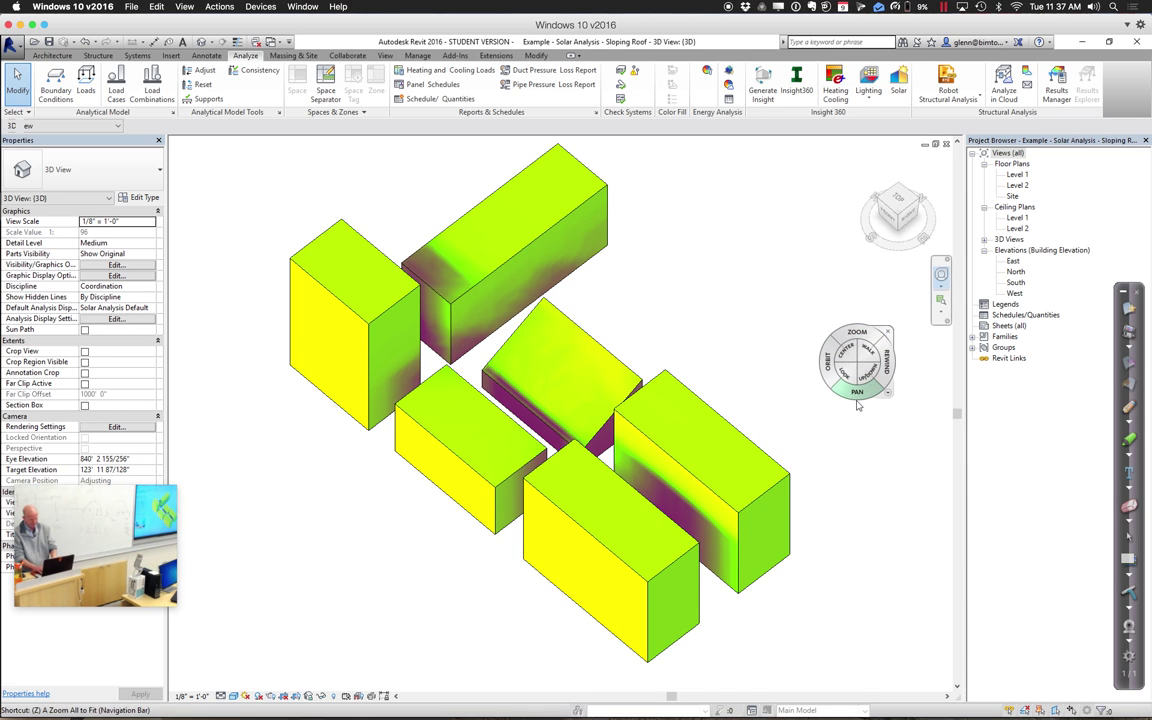
key(z)
key(f)
key(z)
key(o)
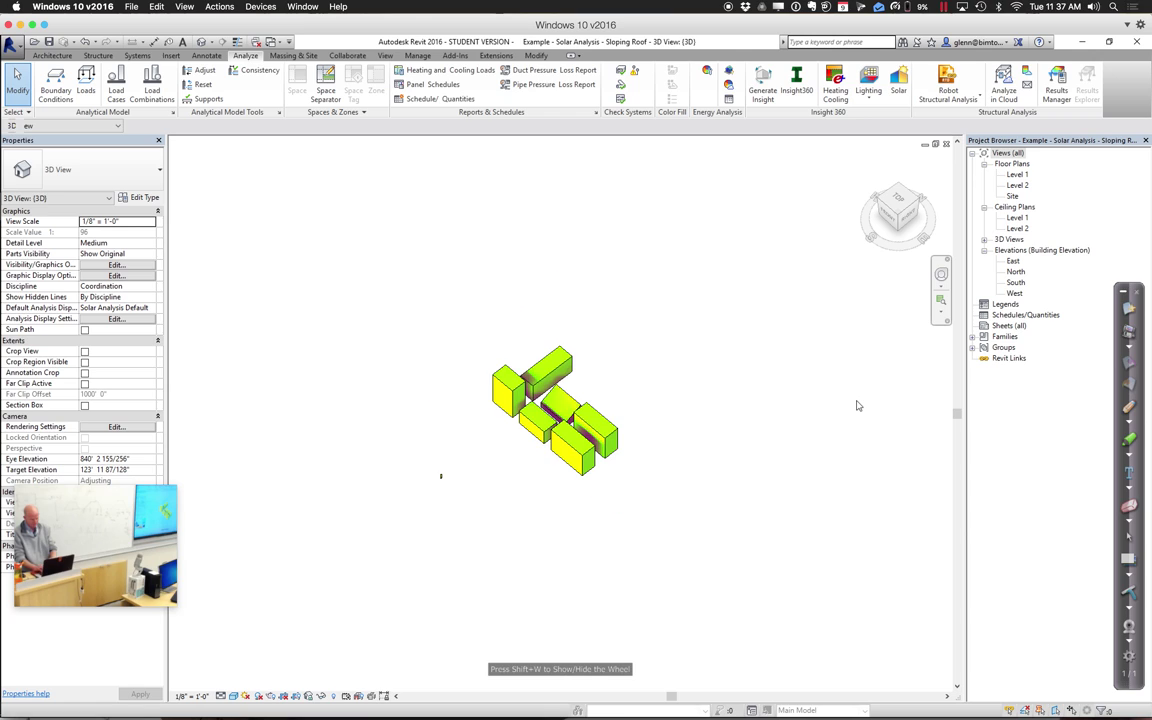
click(940, 300)
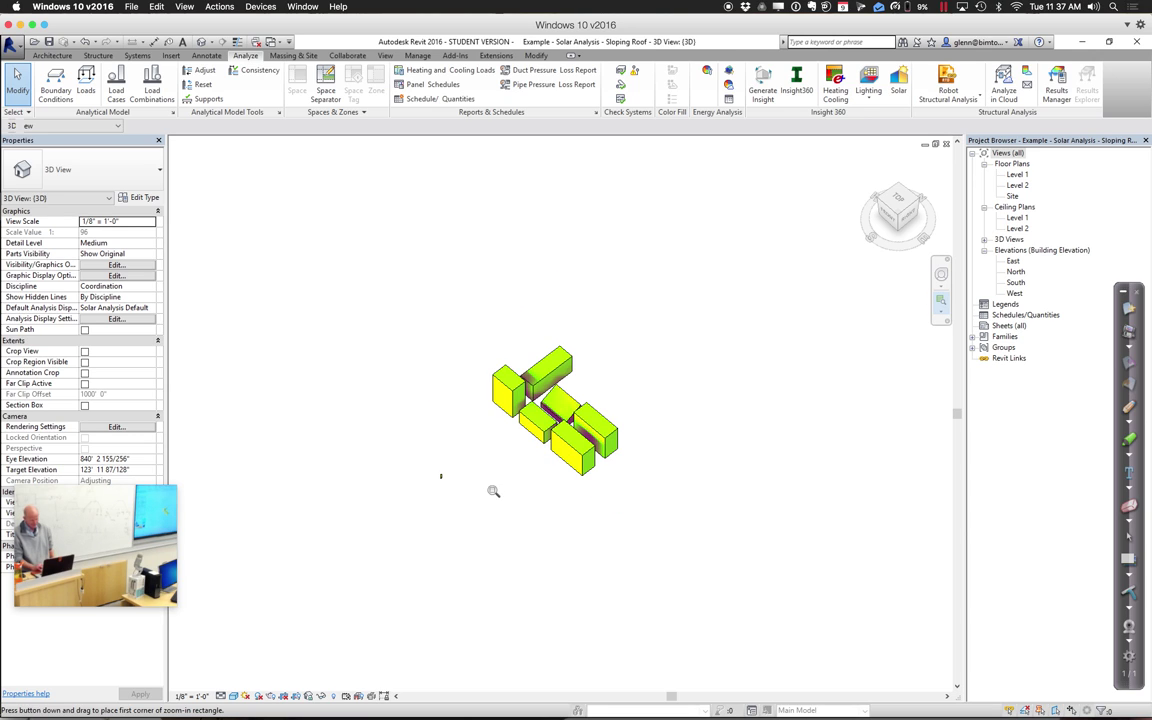
mouse_move(435, 456)
mouse_down()
mouse_move(466, 488)
mouse_move(800, 301)
mouse_move(768, 280)
mouse_up()
scroll(761, 303, down, 3)
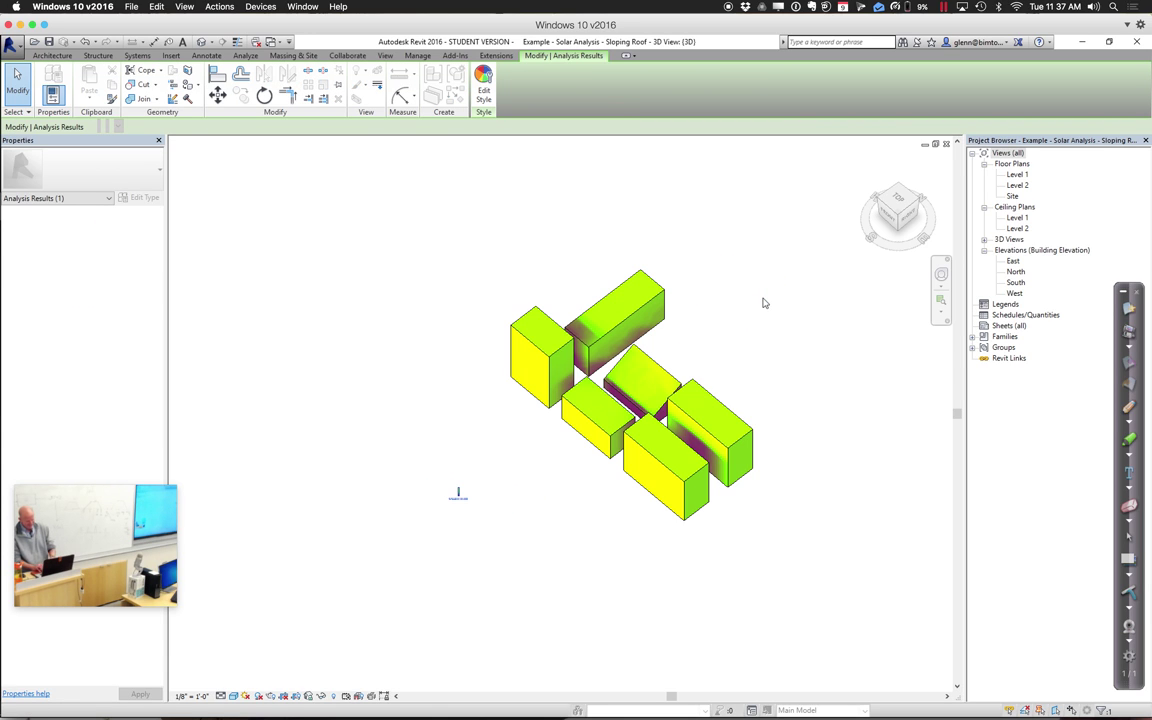
drag(457, 493, 499, 446)
click(259, 640)
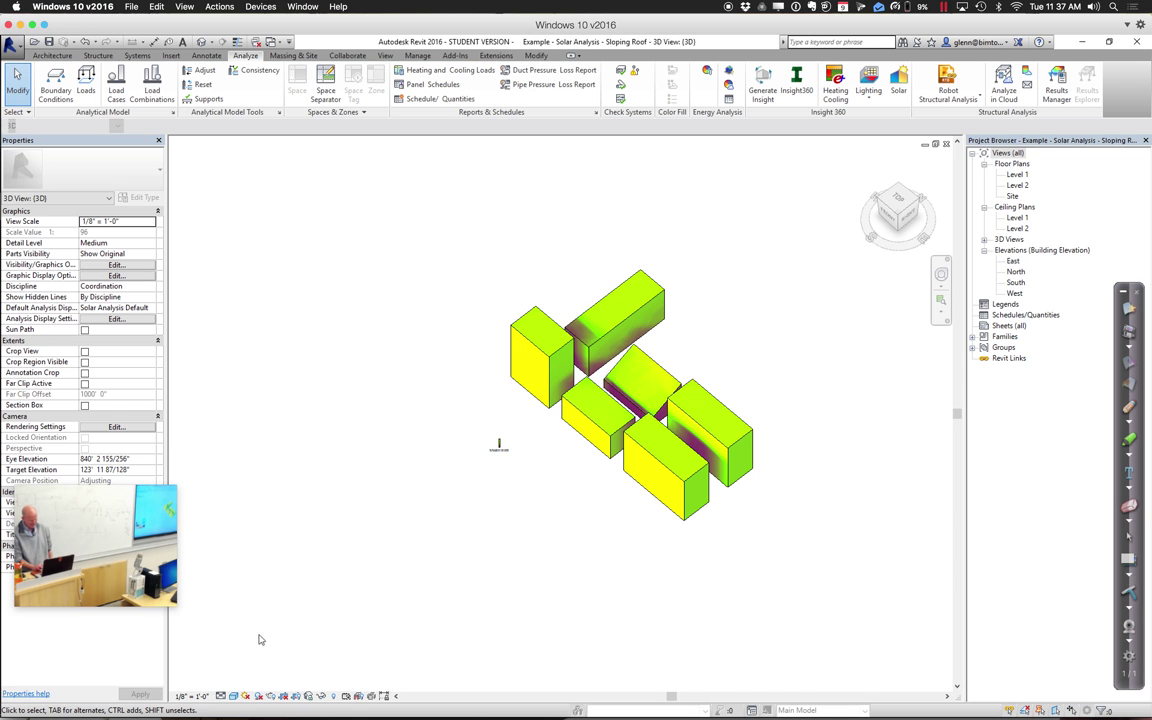
Set the 3D view's scale to 1/32" = 1'-0" to enlarge the analysis legend beside the masses
click(208, 696)
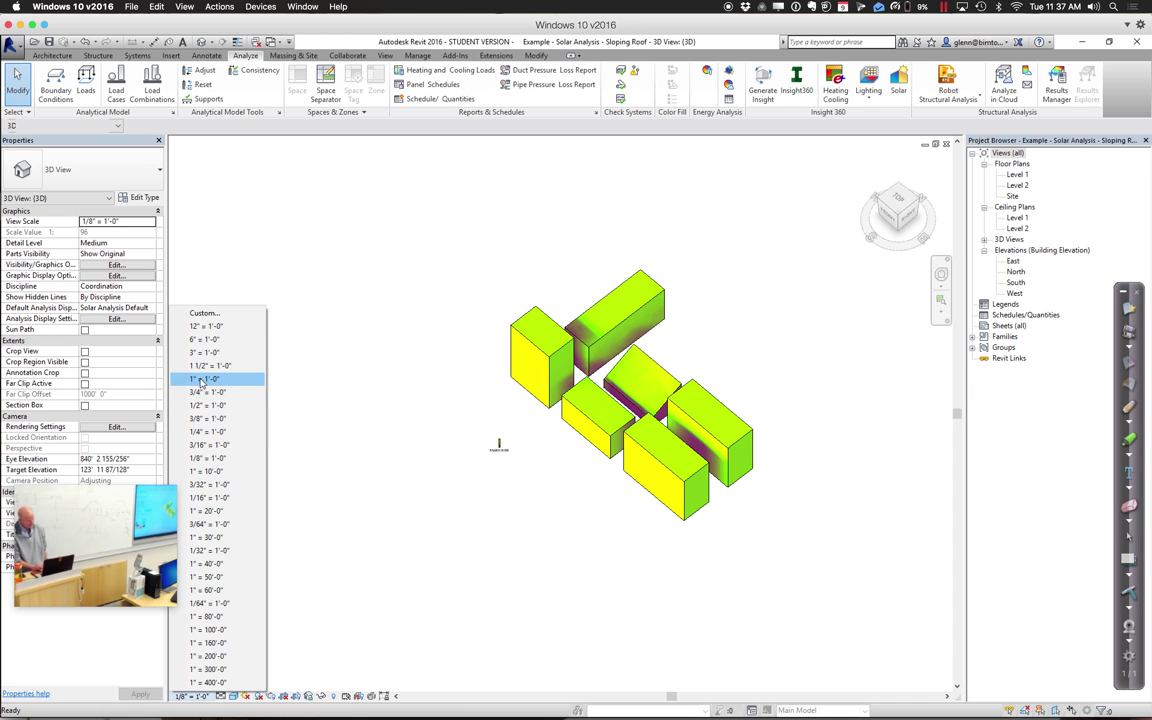
click(398, 417)
click(939, 303)
drag(495, 262, 801, 540)
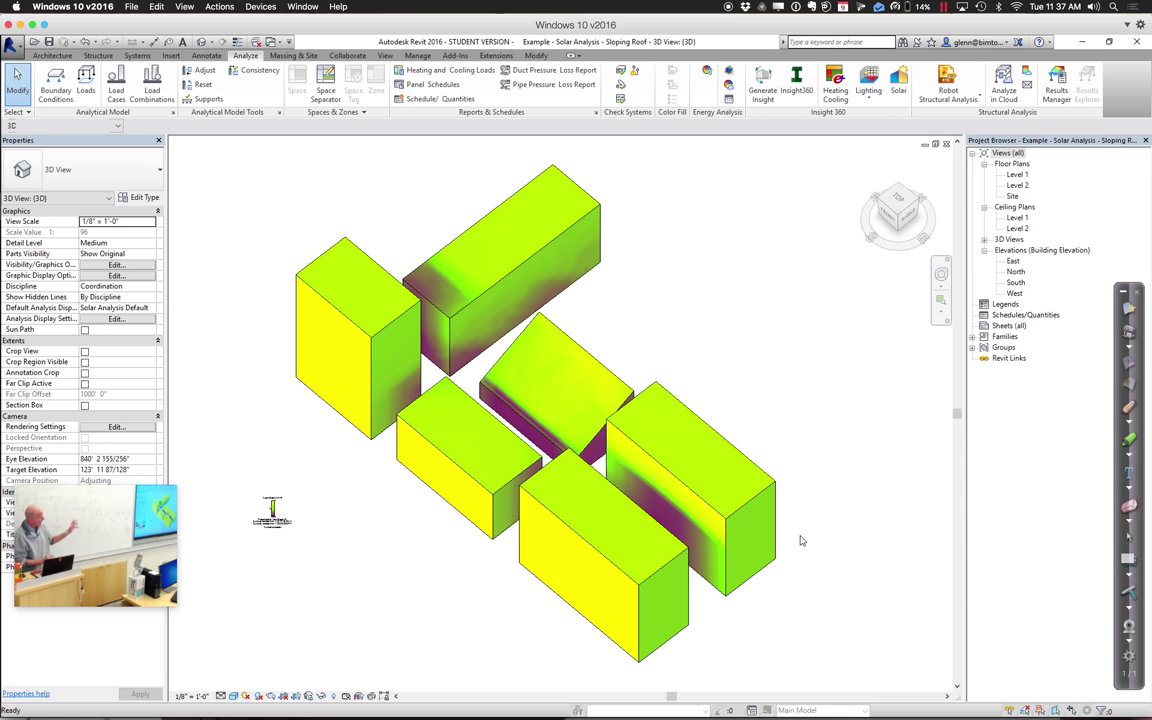
click(200, 696)
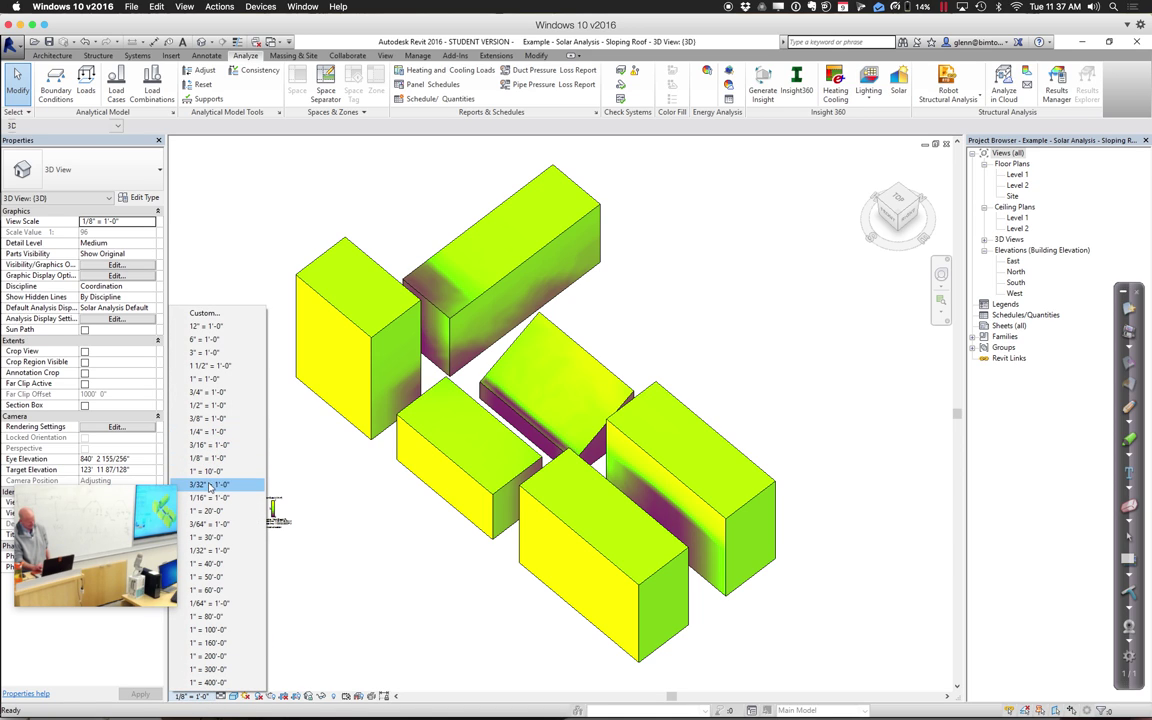
click(206, 550)
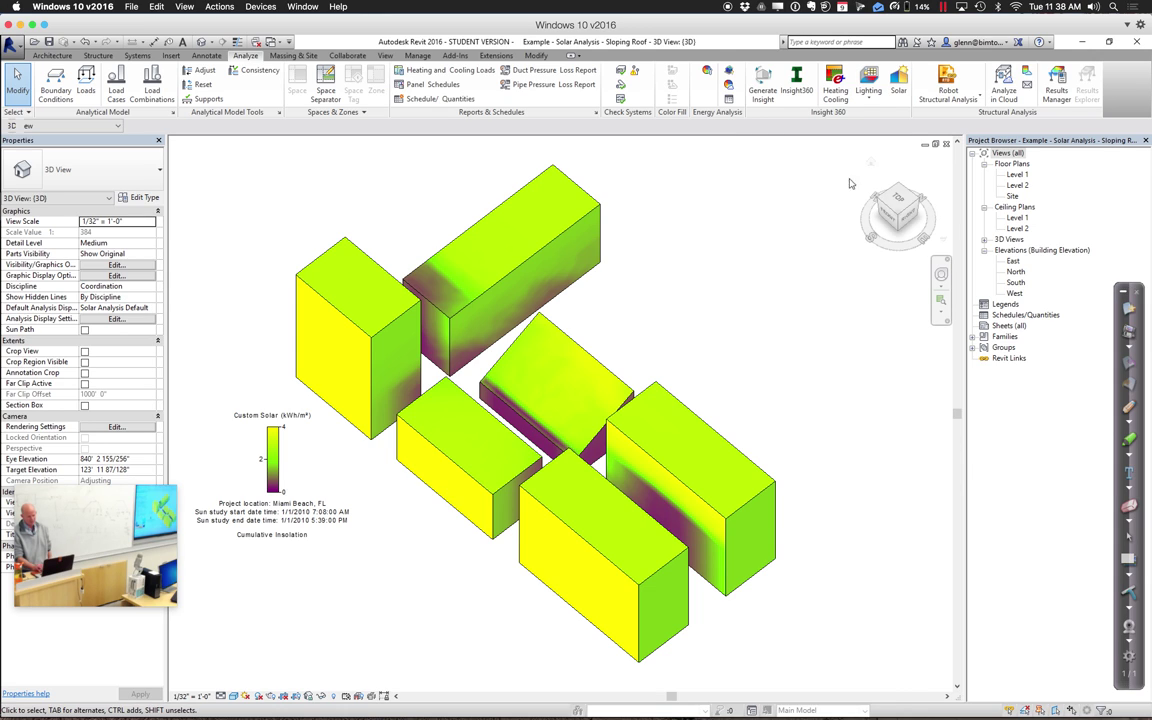
Reopen Solar Analysis, restrict the surfaces to a user selection that leaves out courtyard-facing walls of the masses, and update the insolation results
click(898, 88)
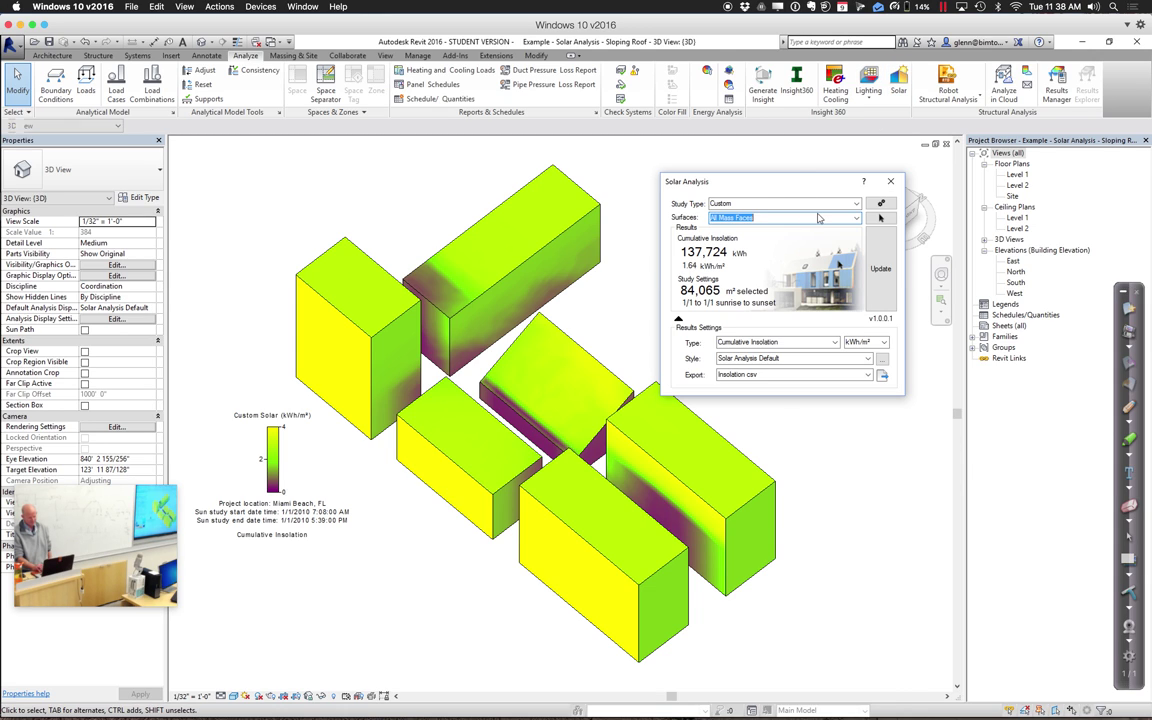
click(857, 219)
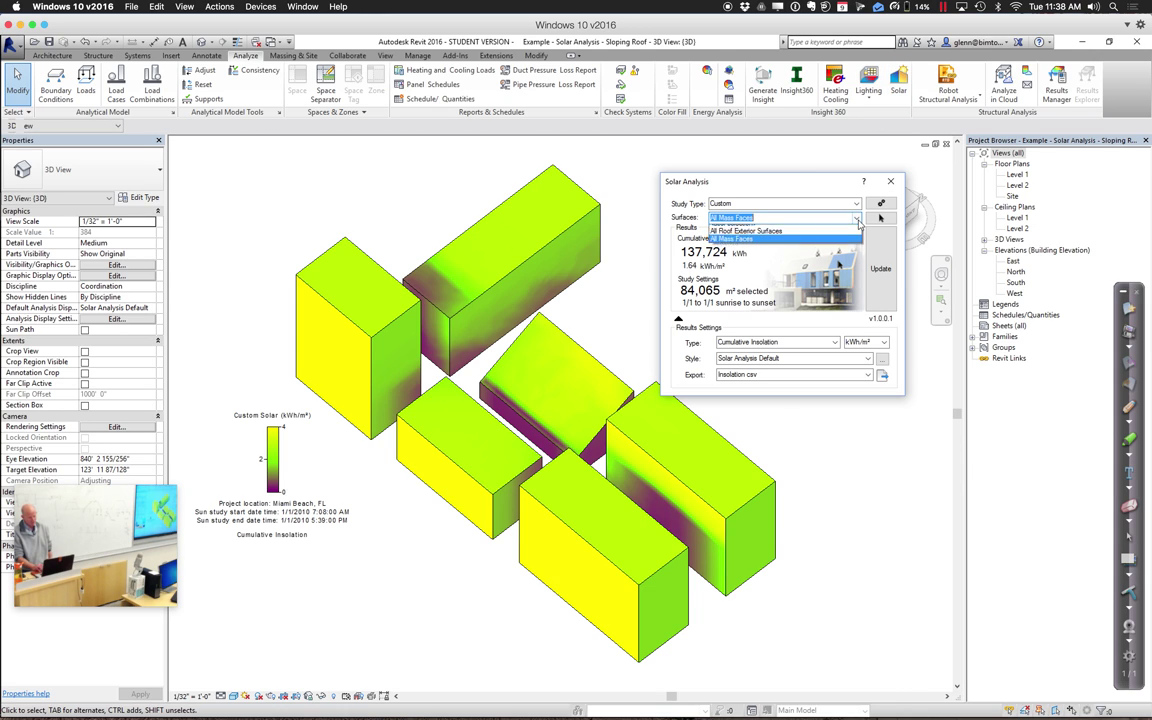
click(766, 230)
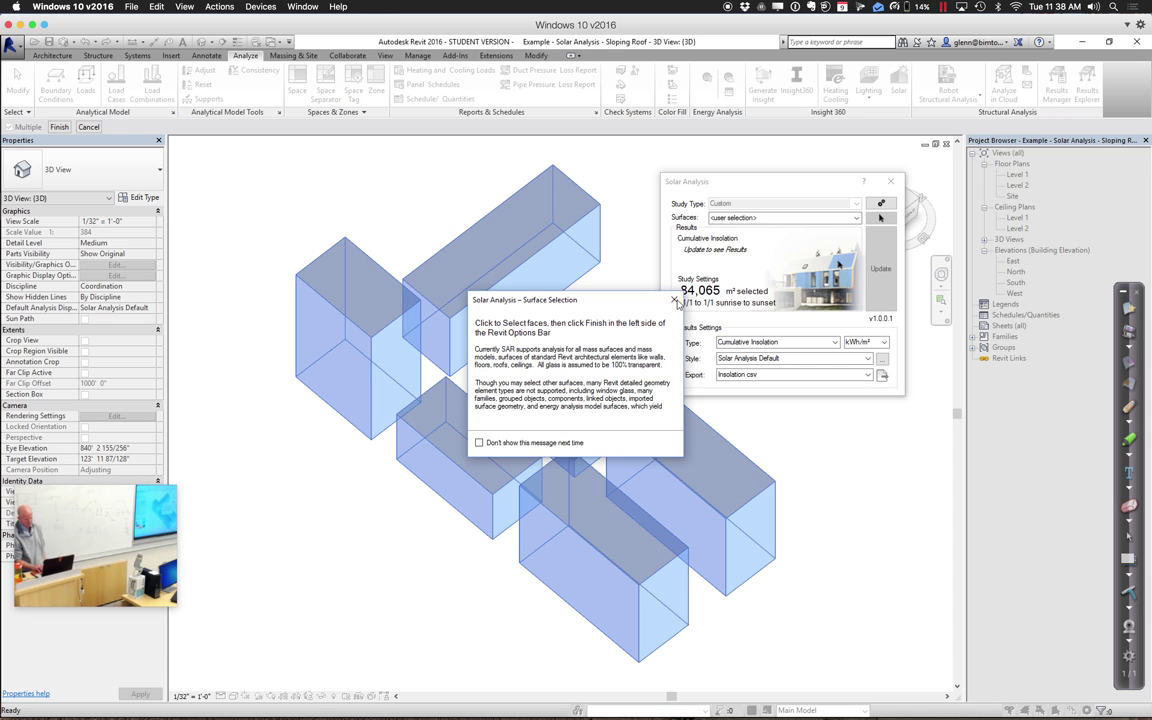
click(675, 300)
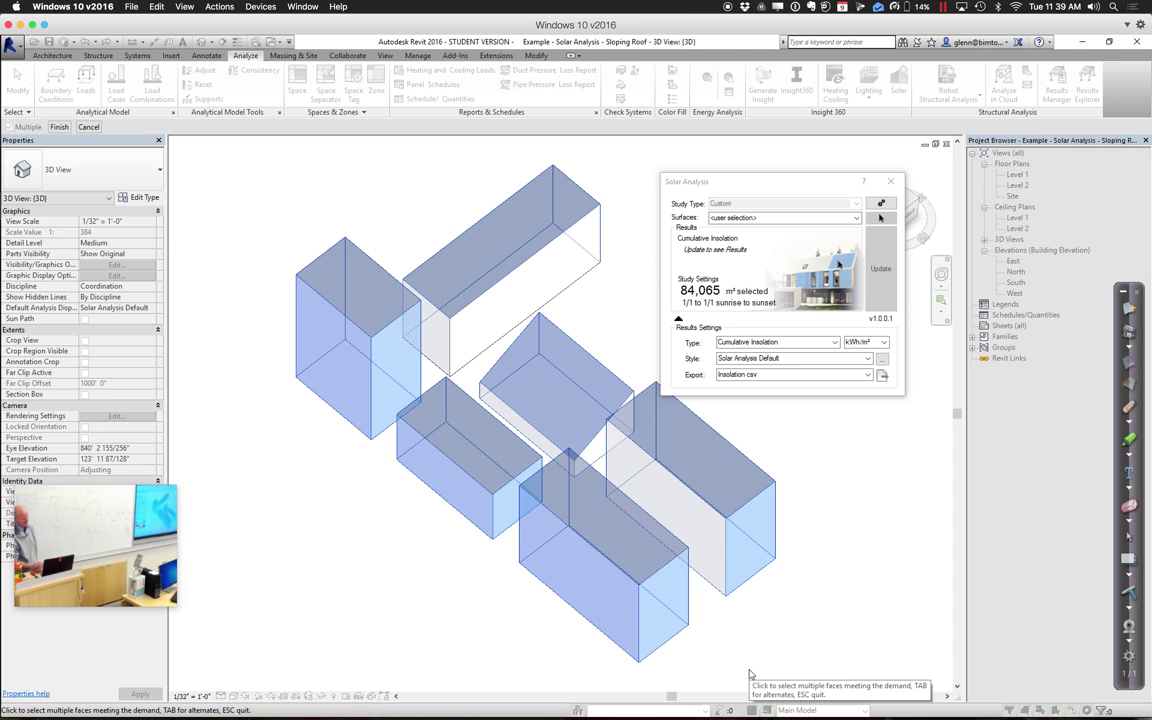
click(59, 128)
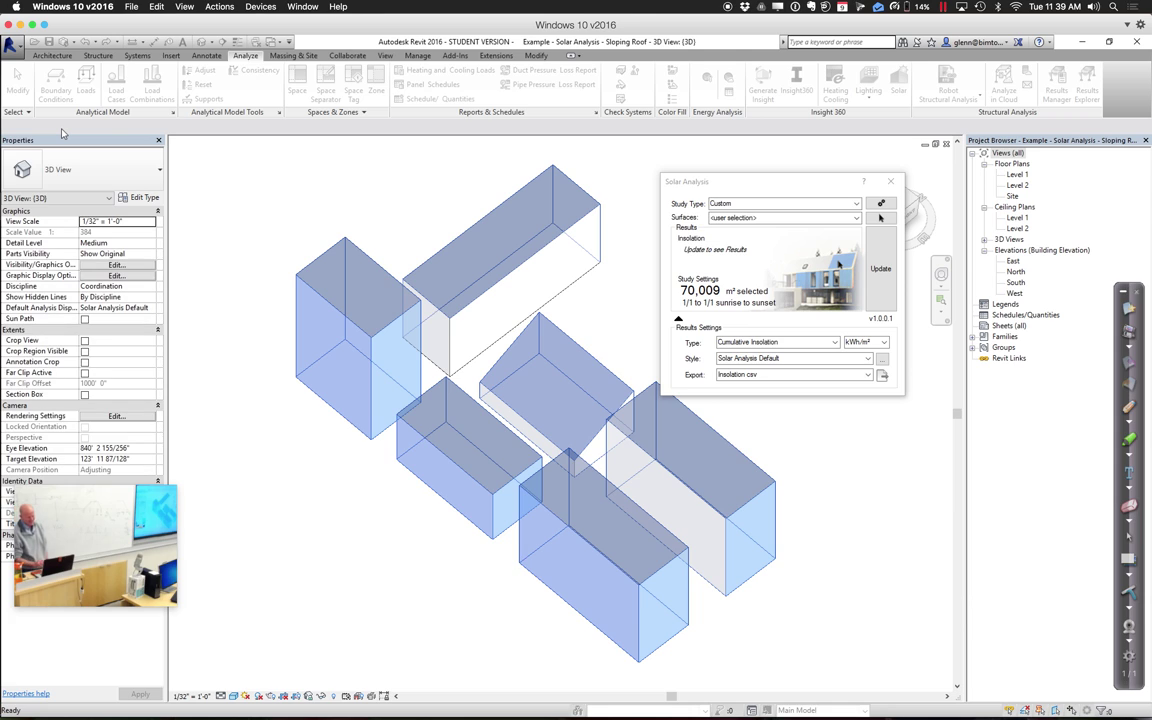
click(881, 270)
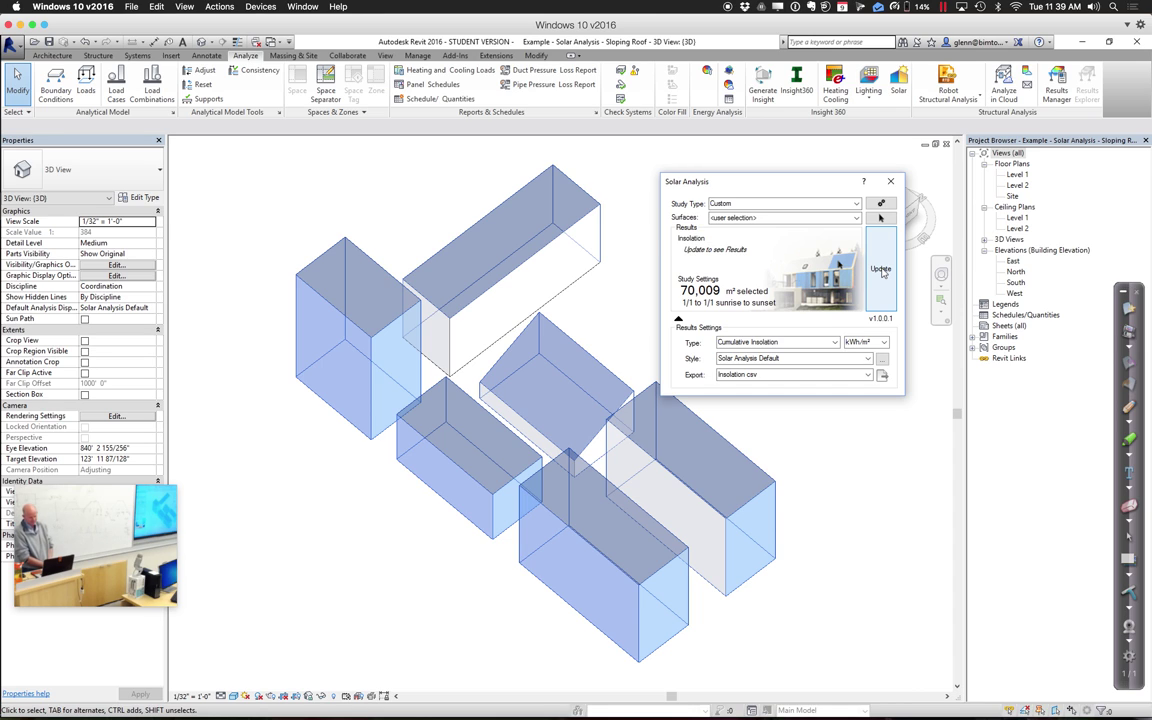
click(881, 270)
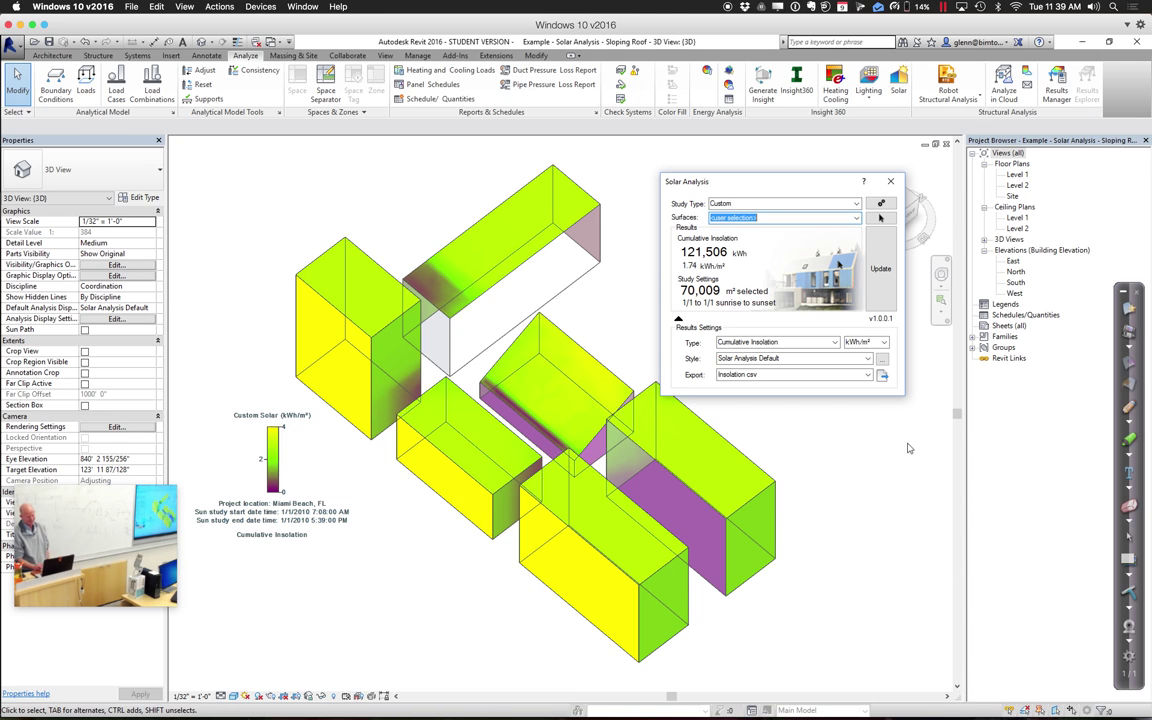
Restart the user selection of surfaces and deselect all the mass faces
click(857, 218)
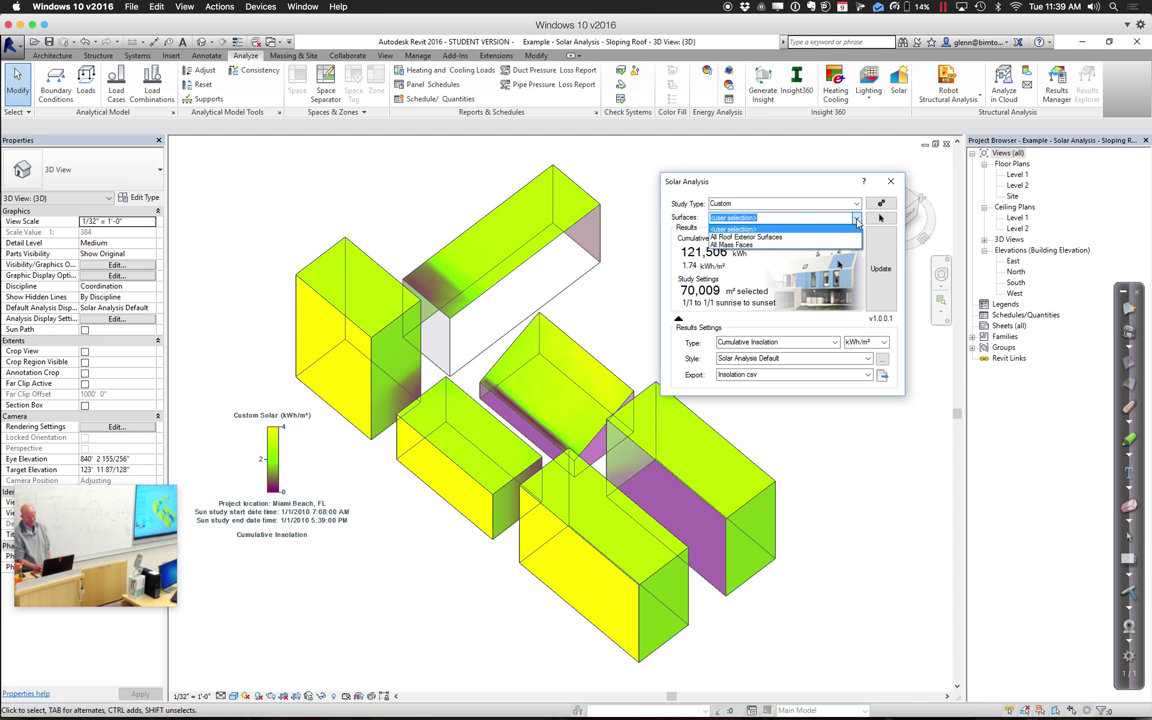
click(801, 229)
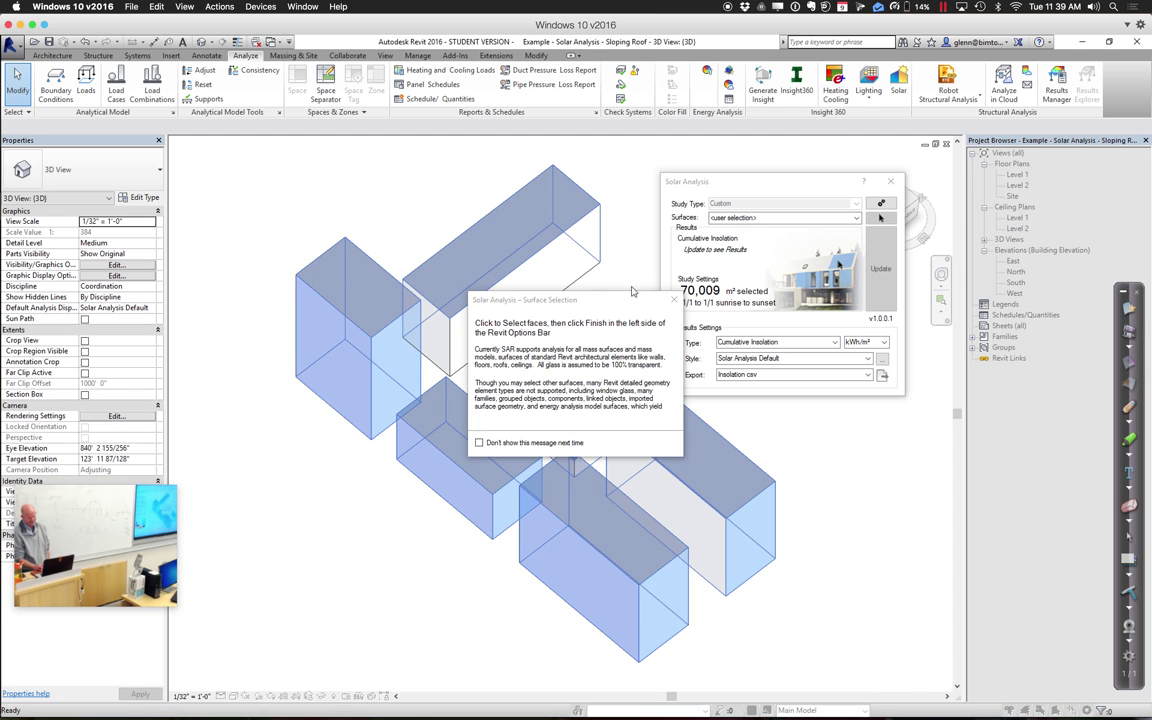
click(673, 300)
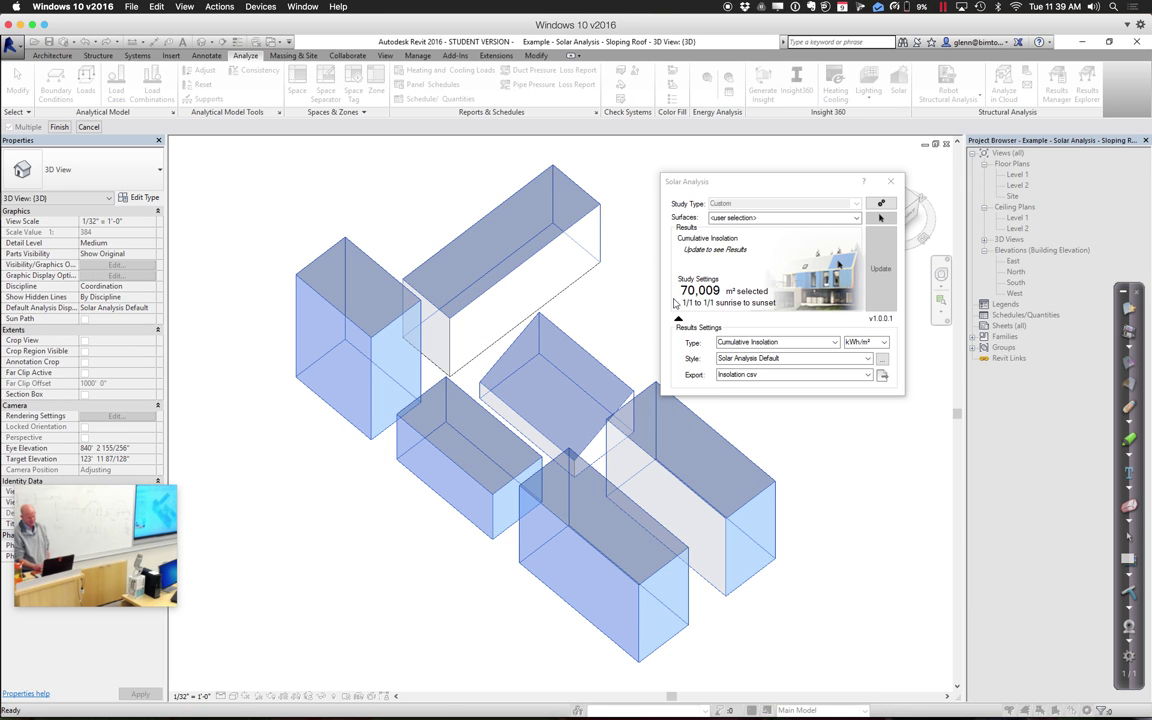
click(393, 328)
click(393, 328)
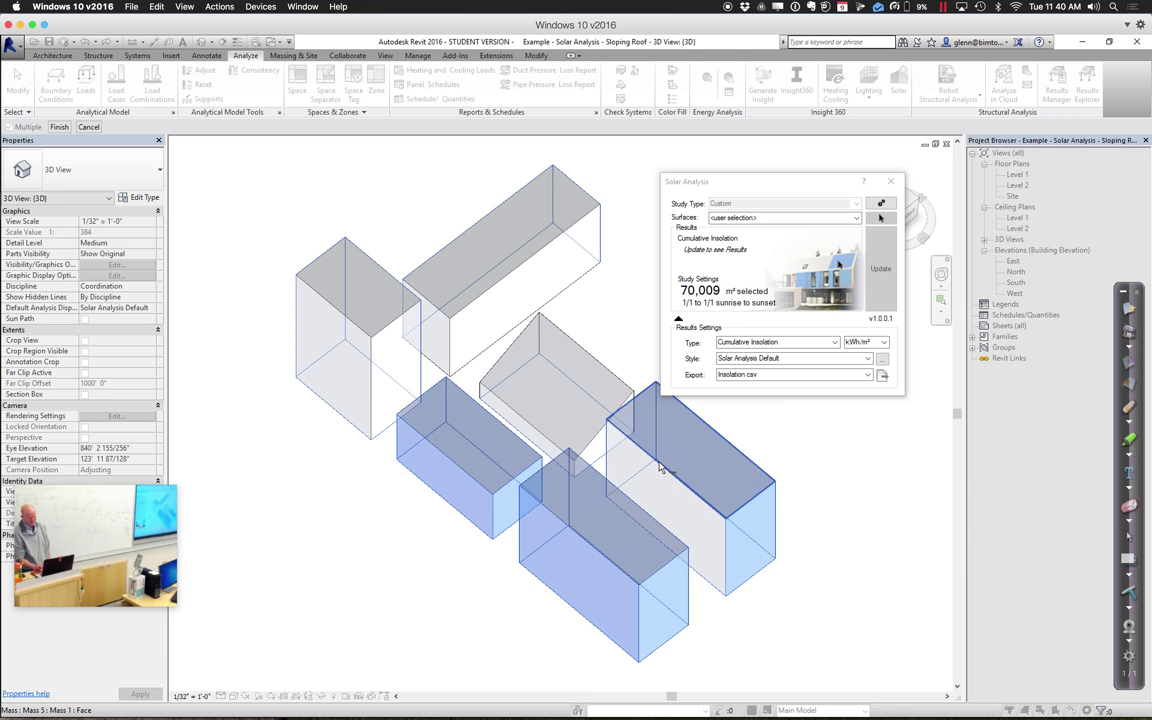
drag(211, 150, 512, 405)
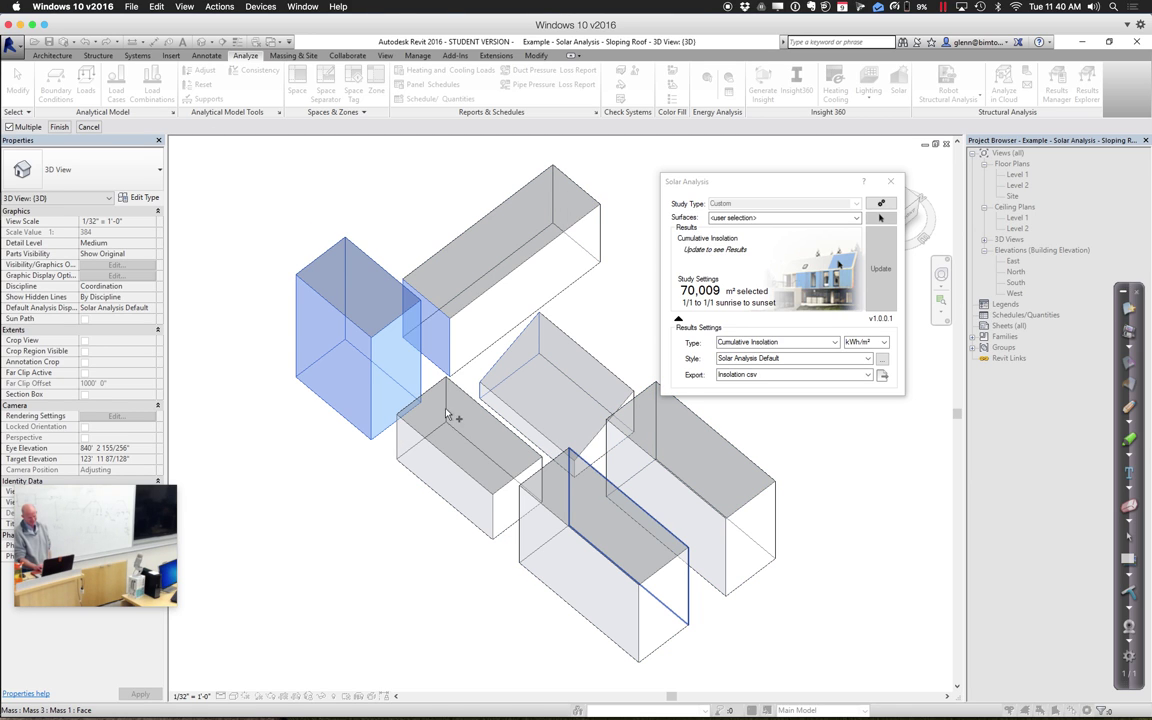
click(258, 370)
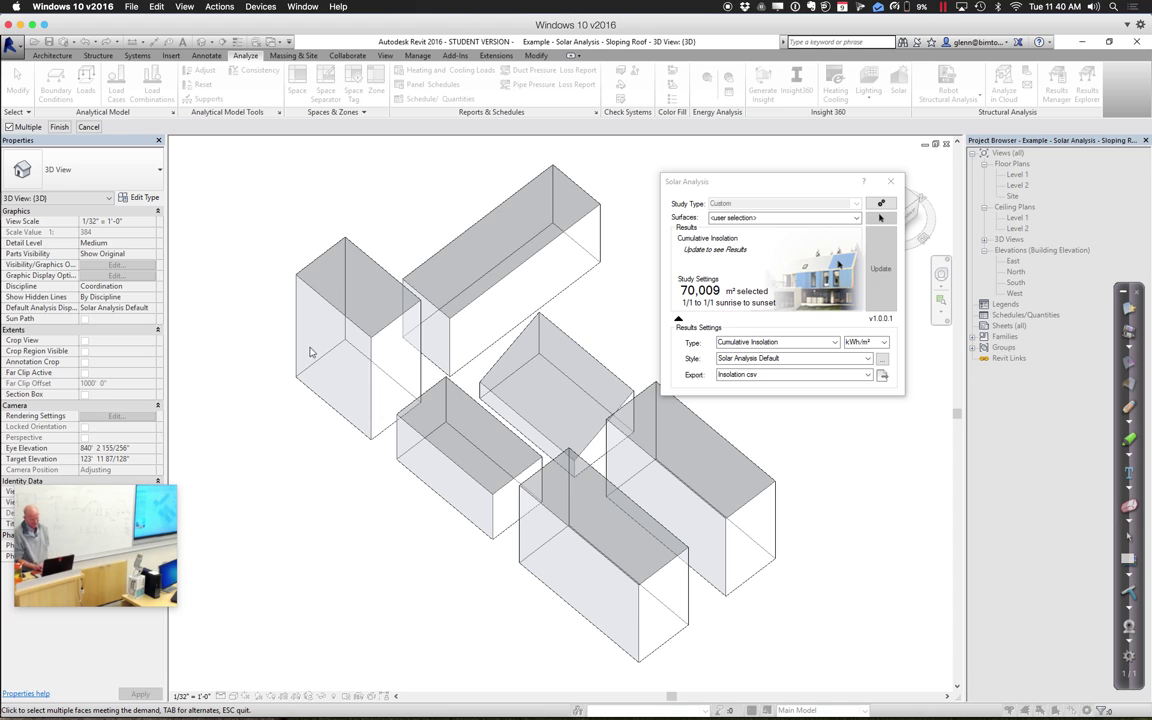
Select the courtyard-facing walls of the long rear mass, the sloped-roof mass and the right-hand mass, and update the cumulative insolation results
click(451, 355)
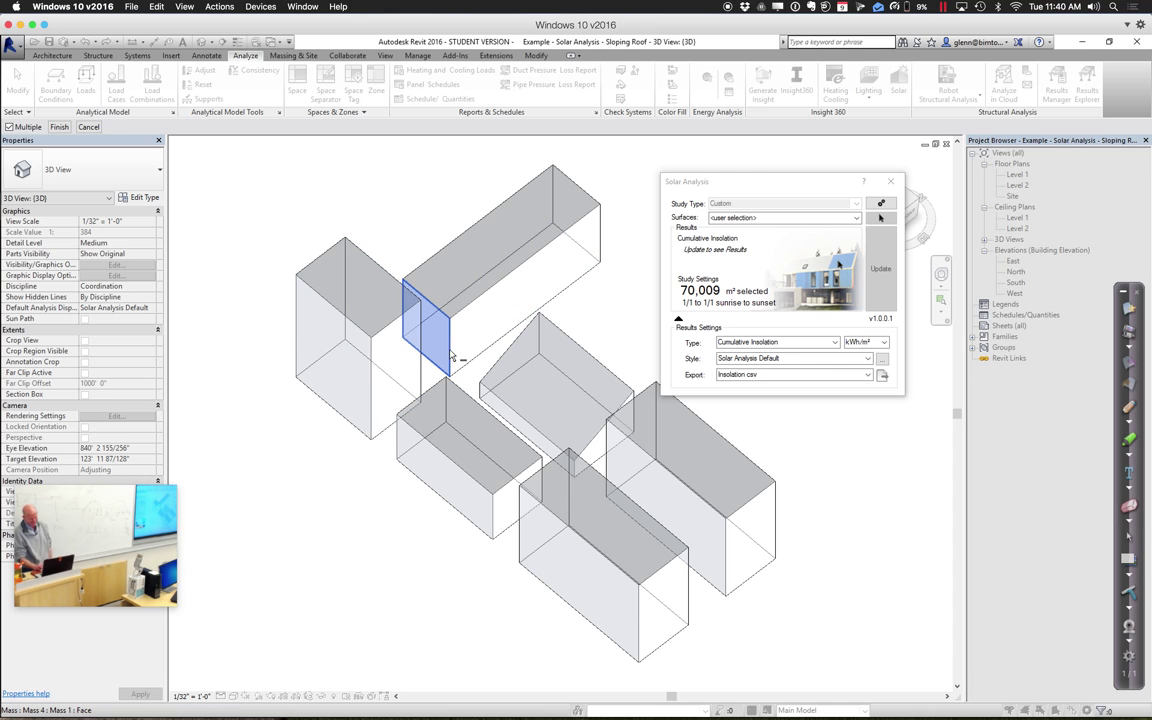
ctrl+click(601, 246)
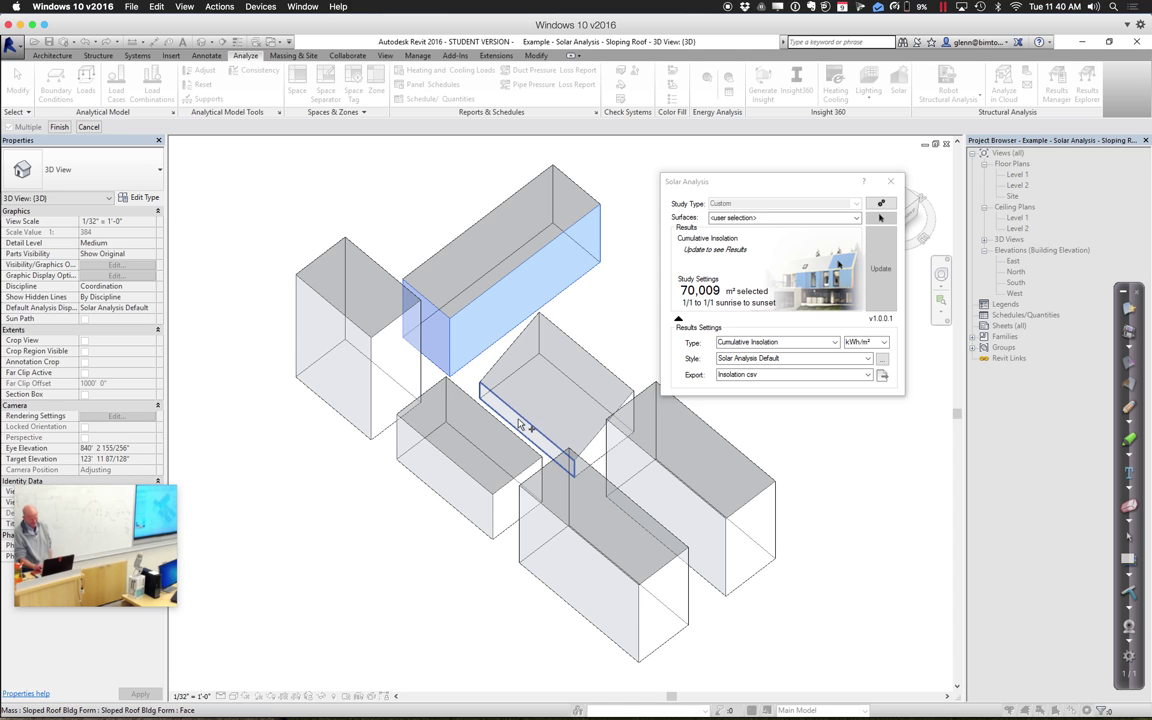
ctrl+click(521, 422)
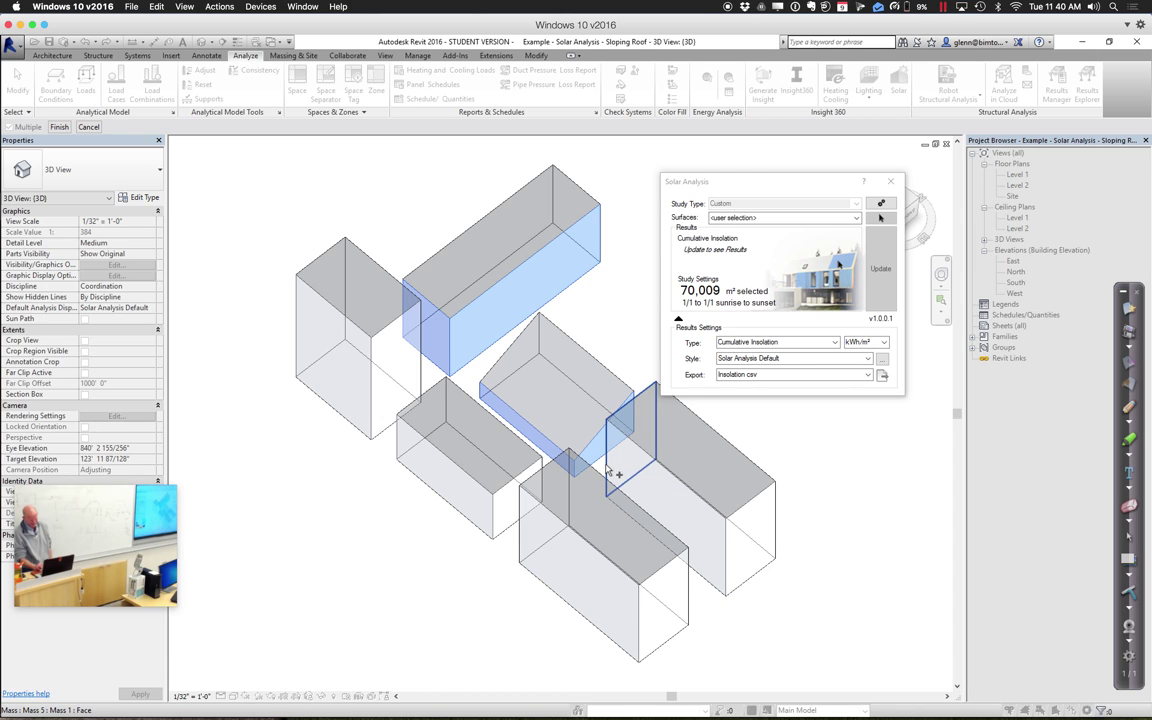
click(715, 555)
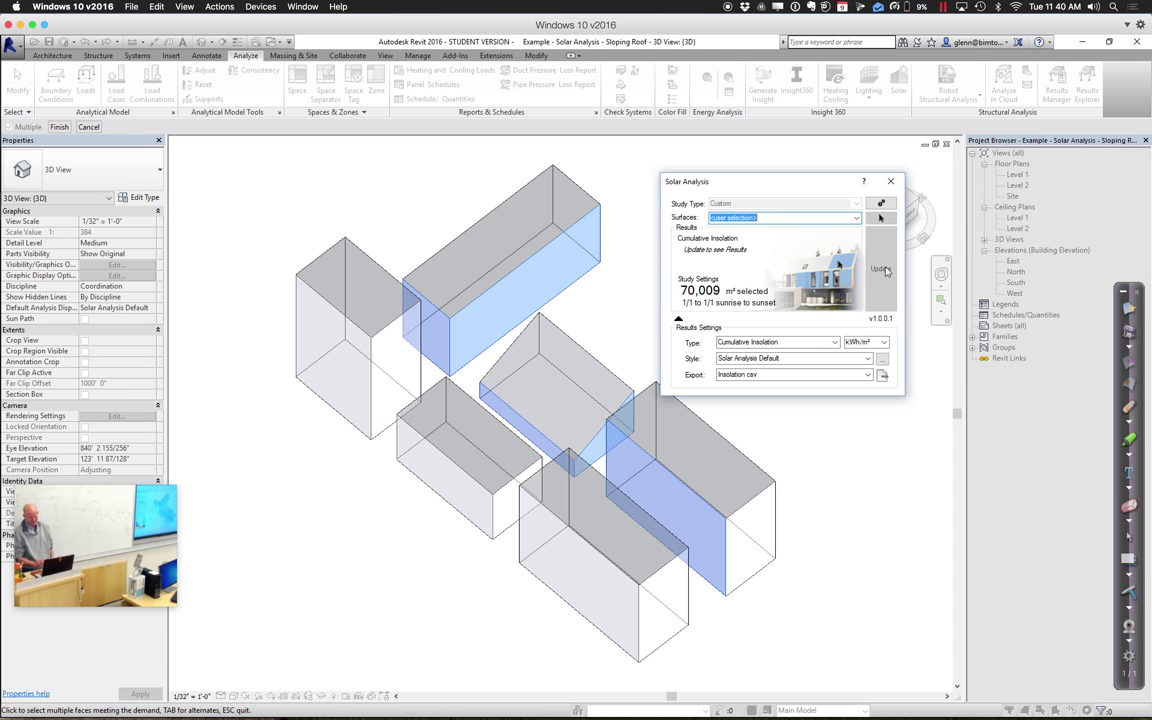
click(56, 127)
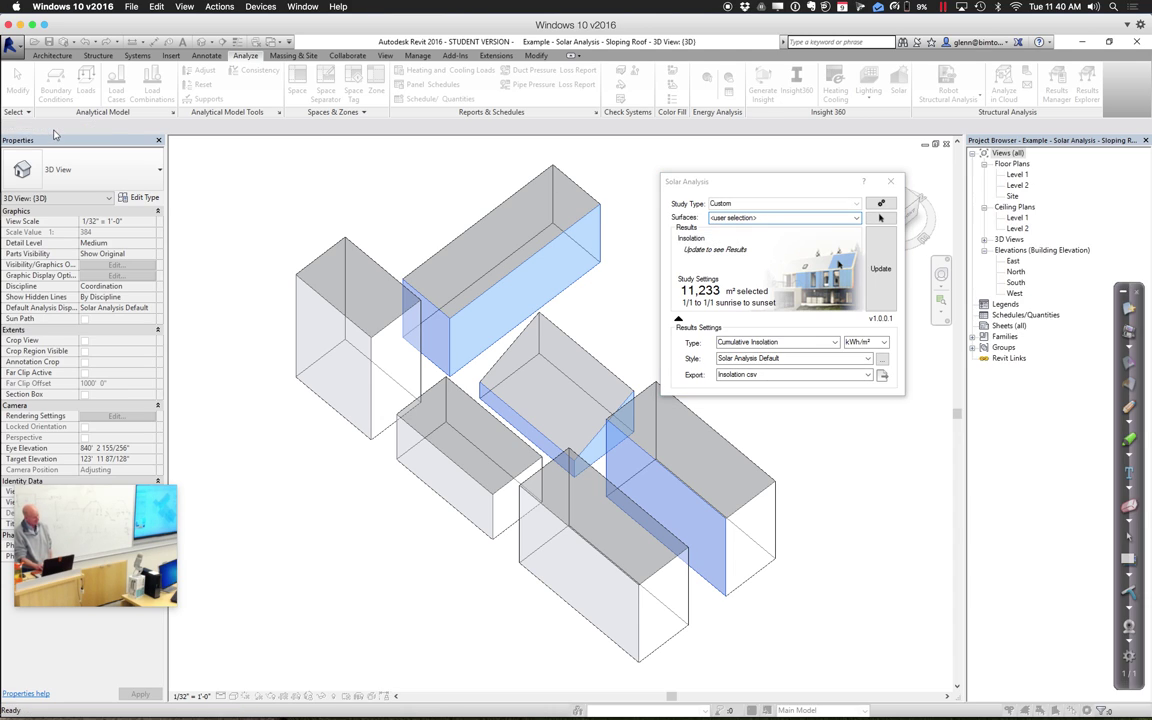
click(881, 280)
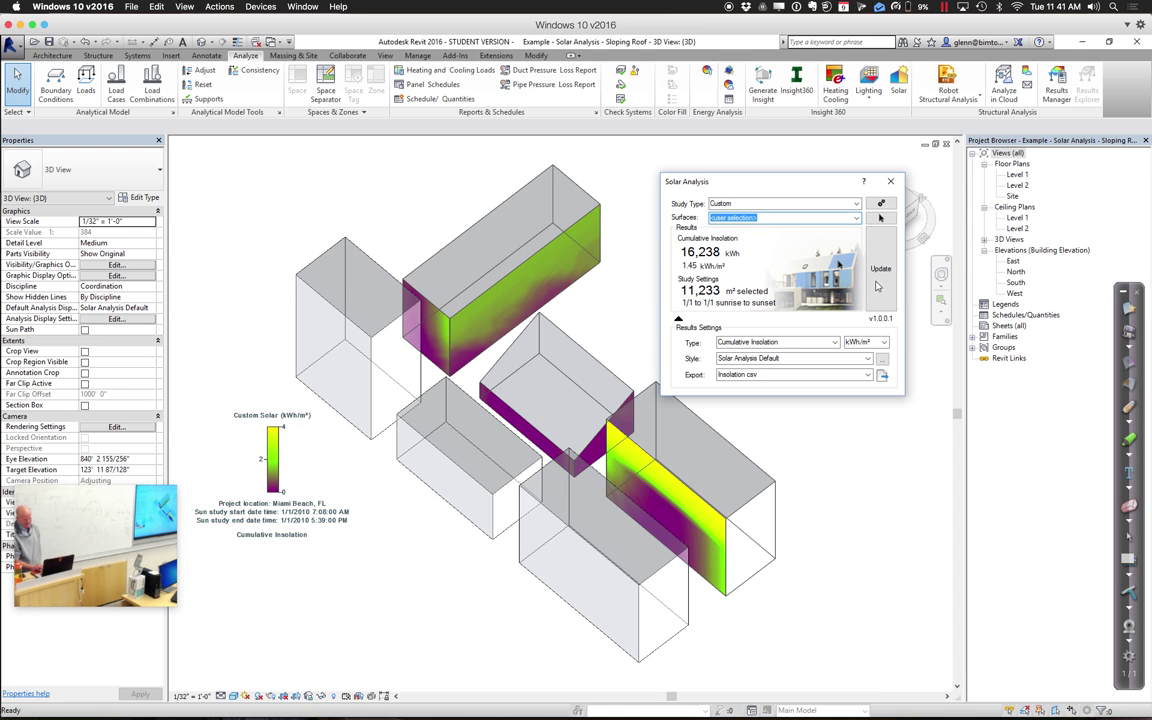
Turn on Show contour in the Analysis Display Styles, apply it, and close the style settings
click(881, 360)
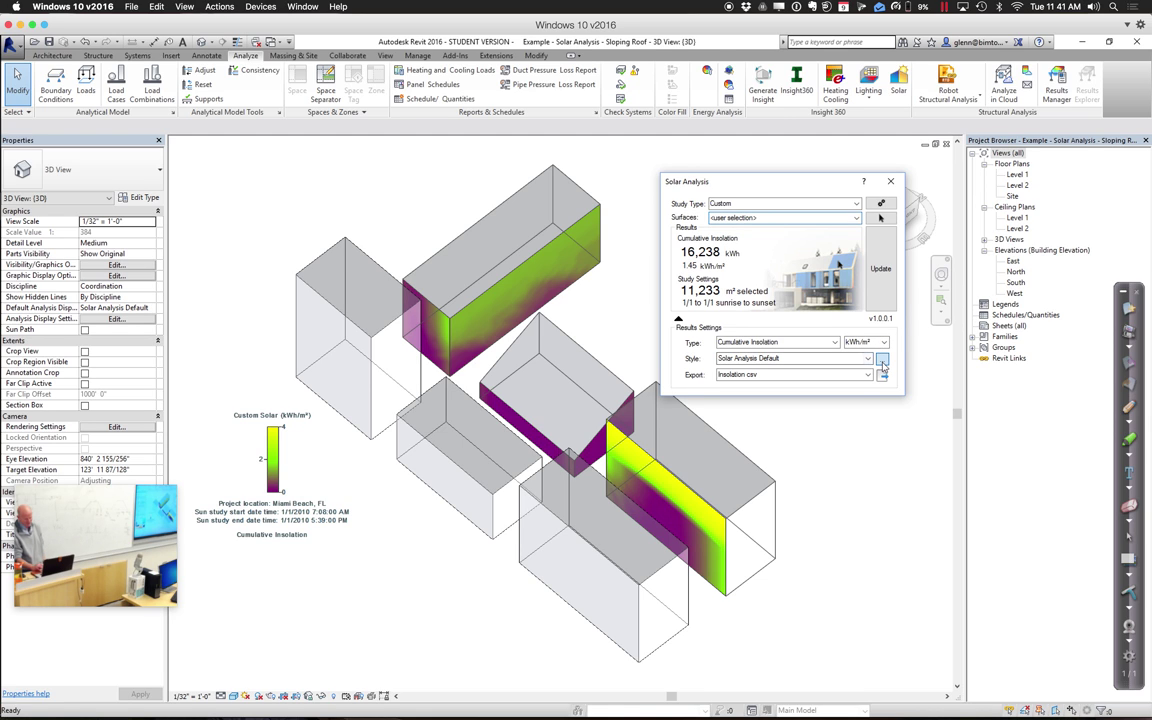
click(881, 359)
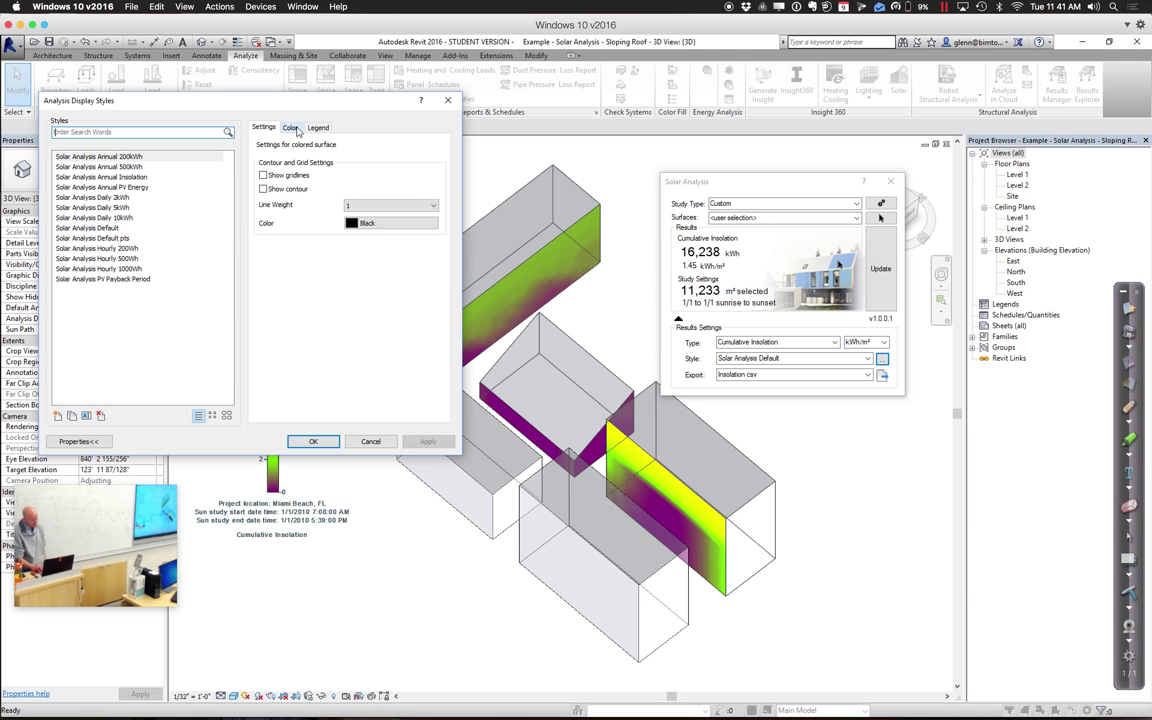
click(263, 190)
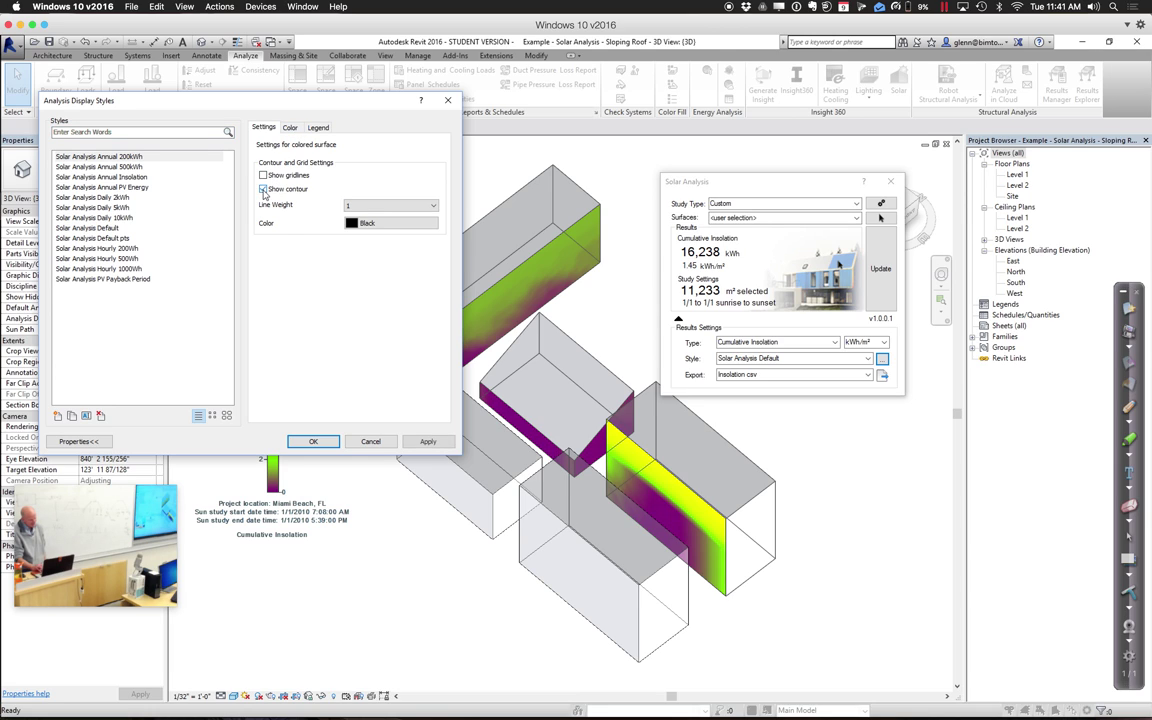
click(429, 442)
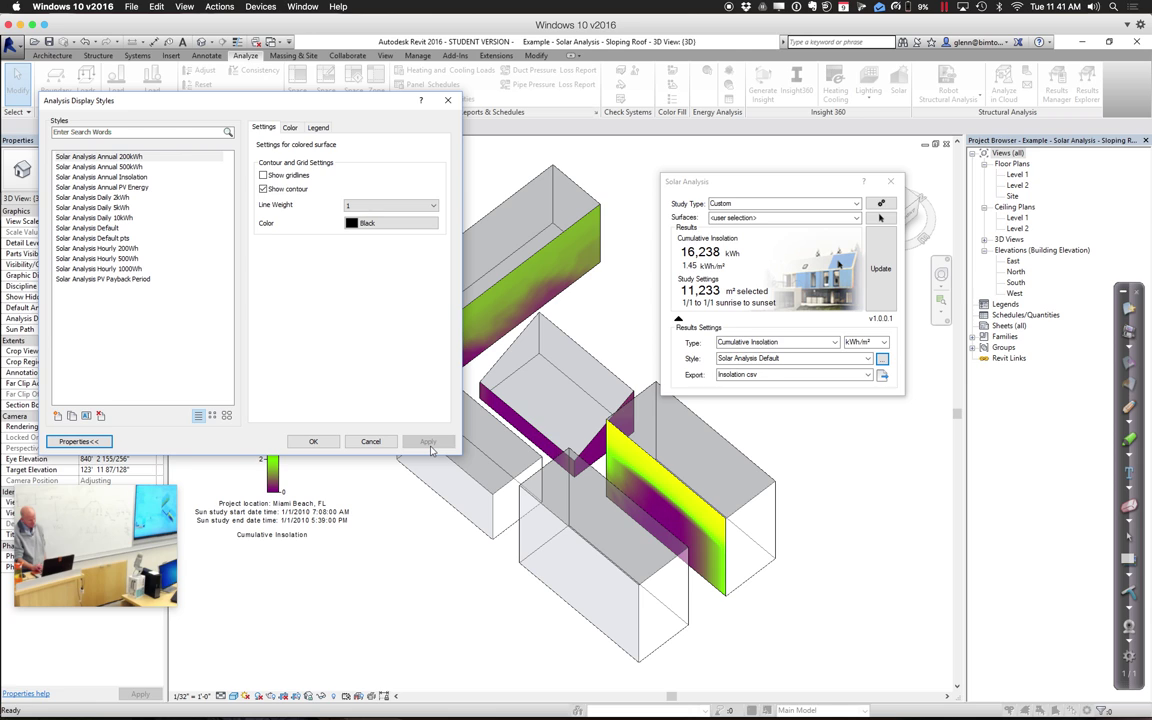
click(389, 442)
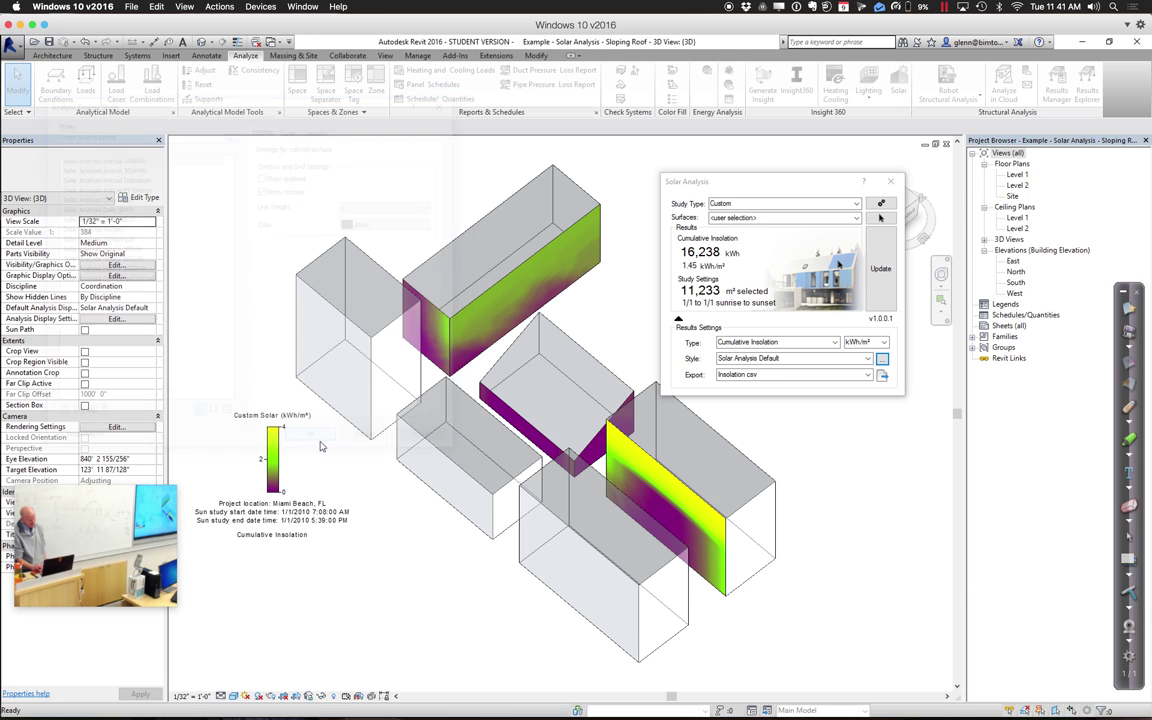
Export the results as Insolation csv to the Desktop with the file name Sample Solar Data
click(867, 375)
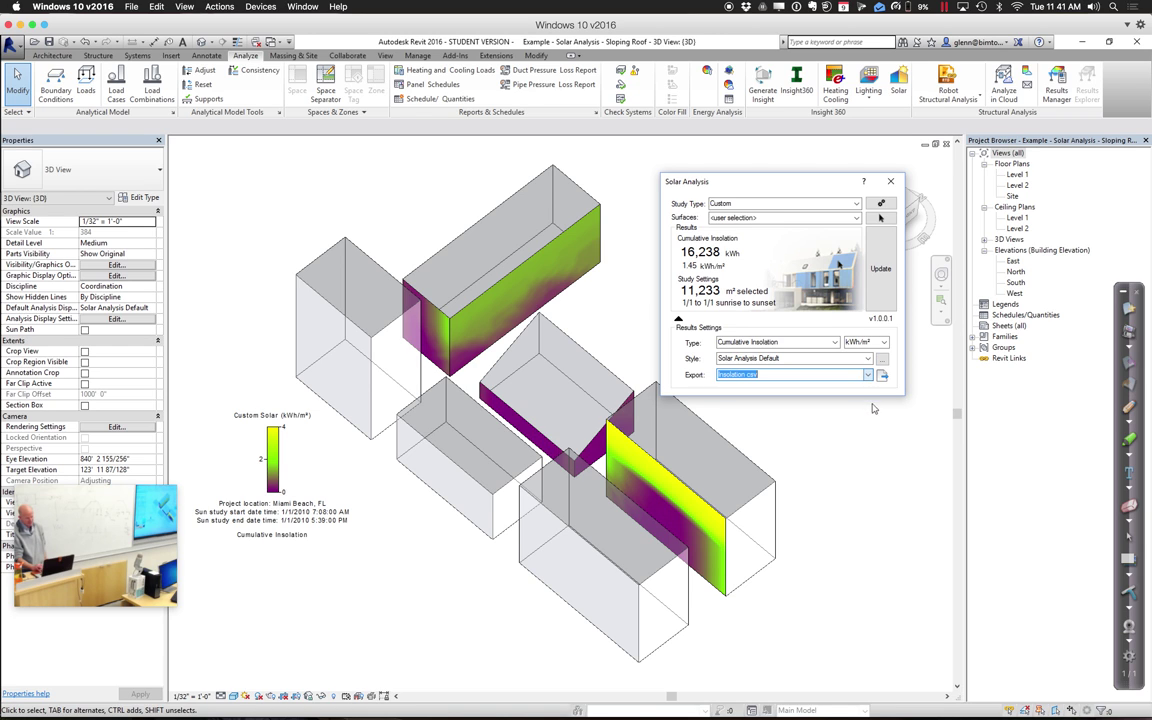
click(883, 377)
click(882, 377)
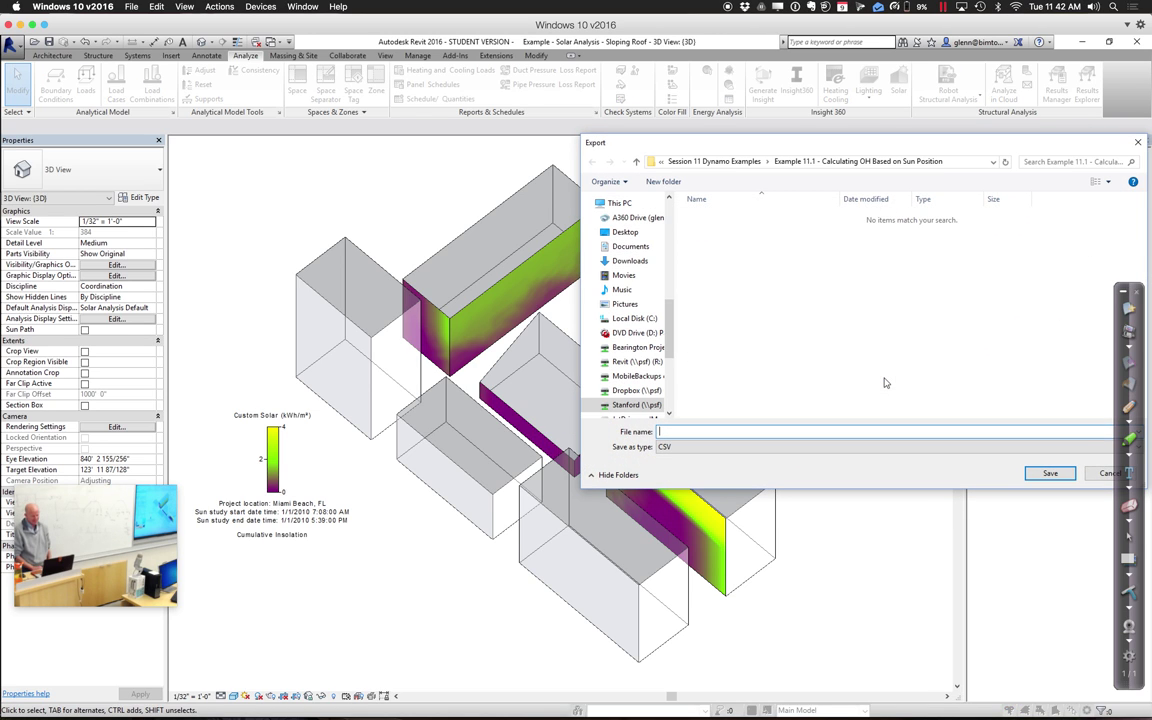
drag(747, 145, 512, 163)
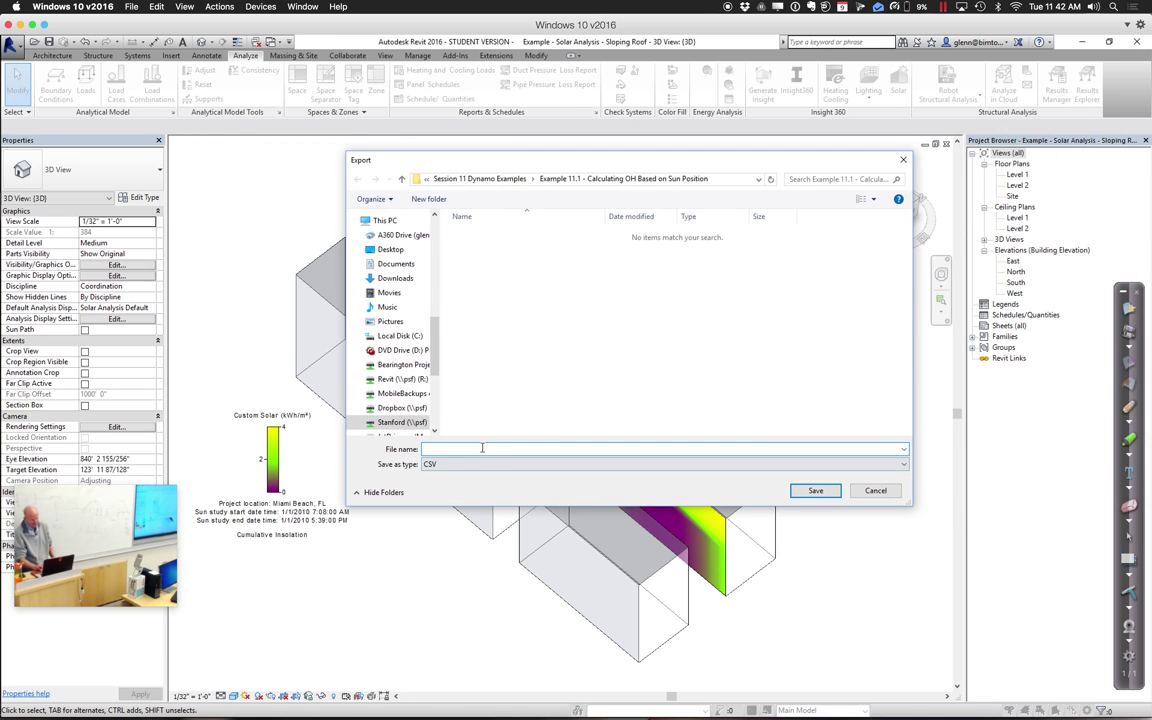
text(Sample Solar Data)
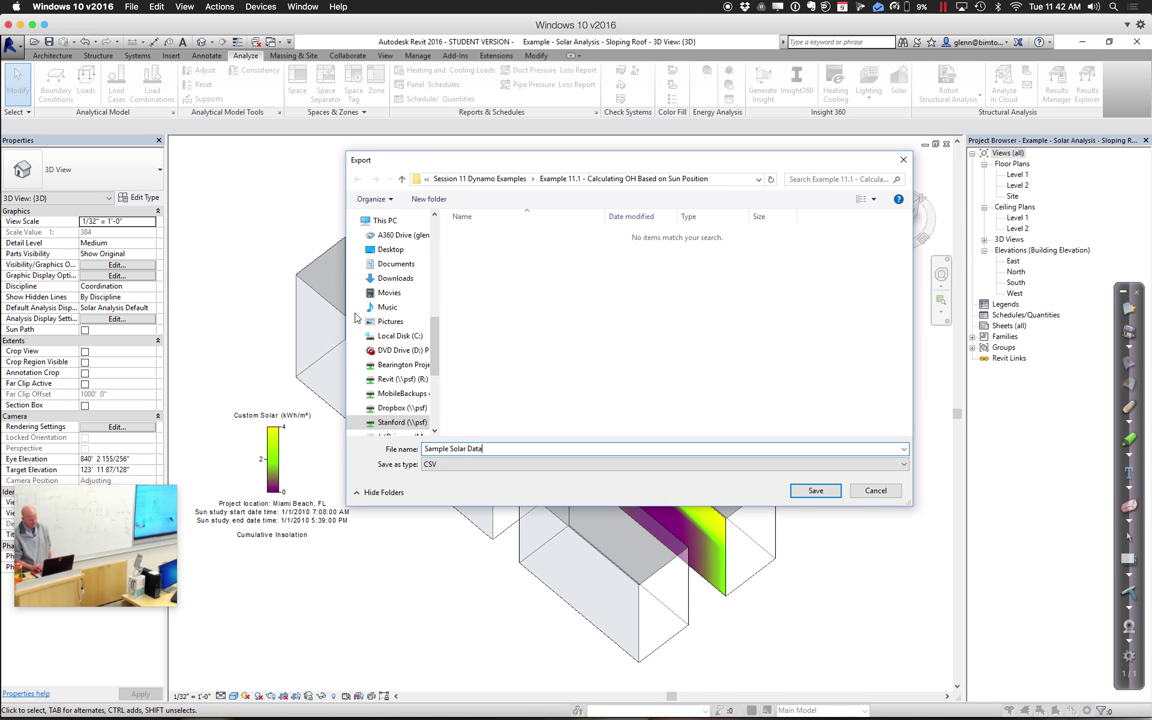
click(390, 249)
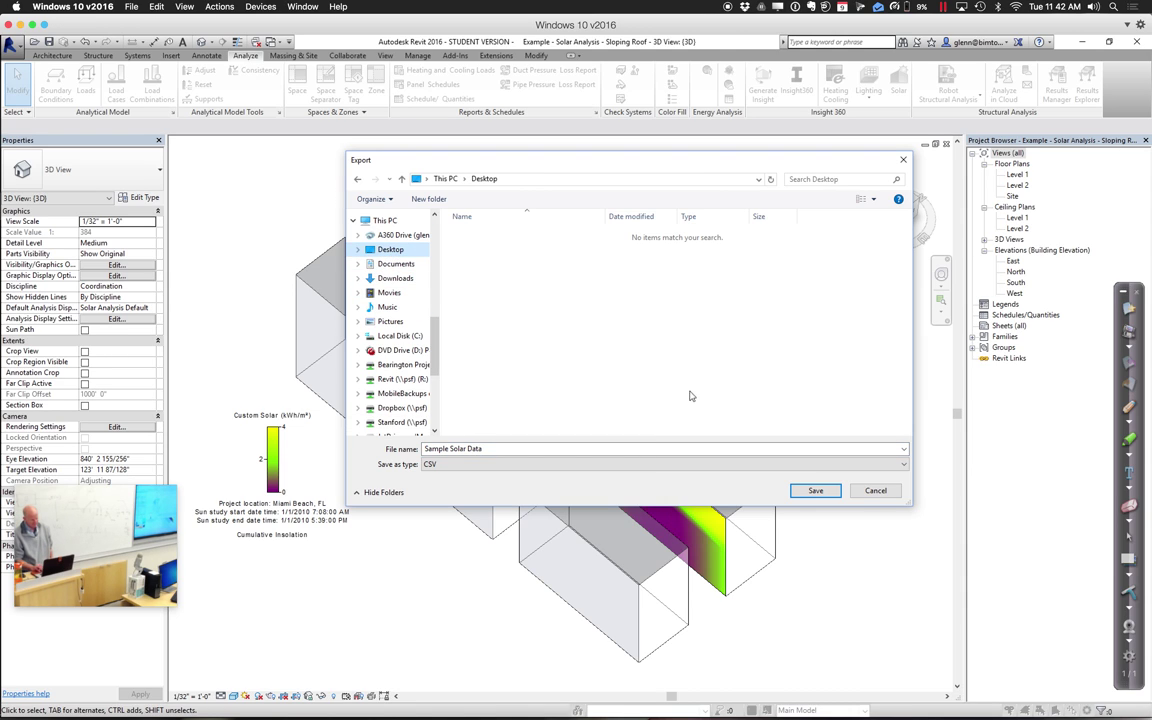
click(826, 489)
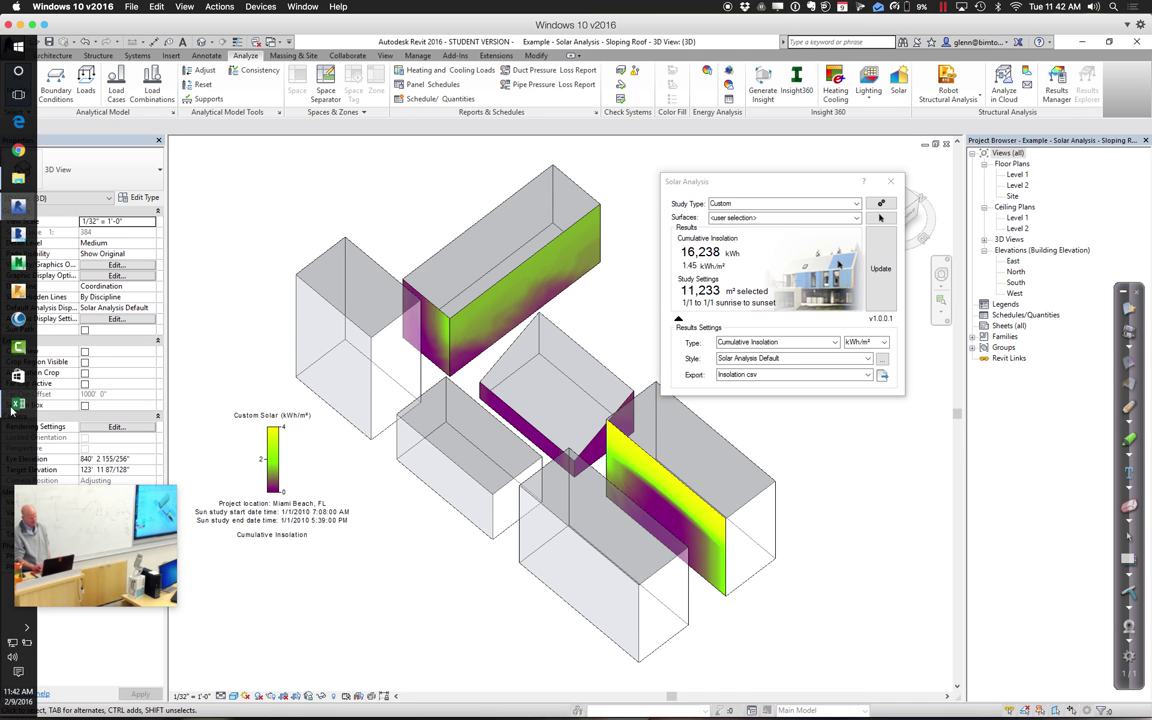
Switch from Revit to the Excel window
right_click(22, 415)
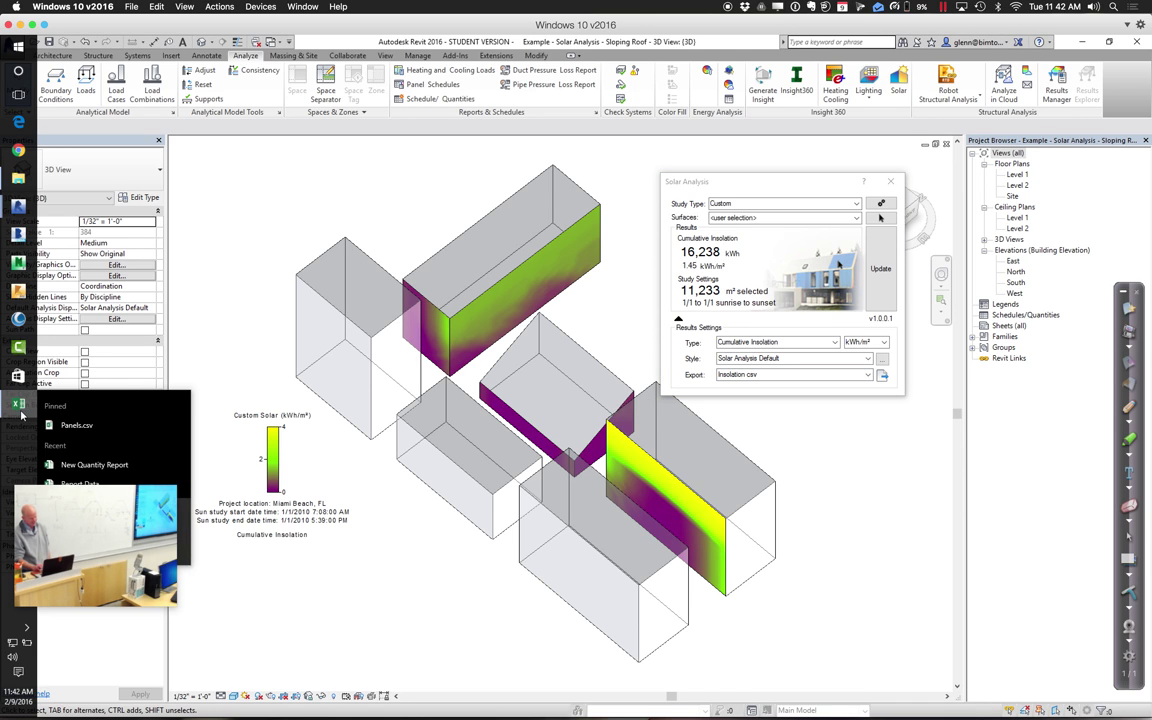
click(20, 408)
click(18, 403)
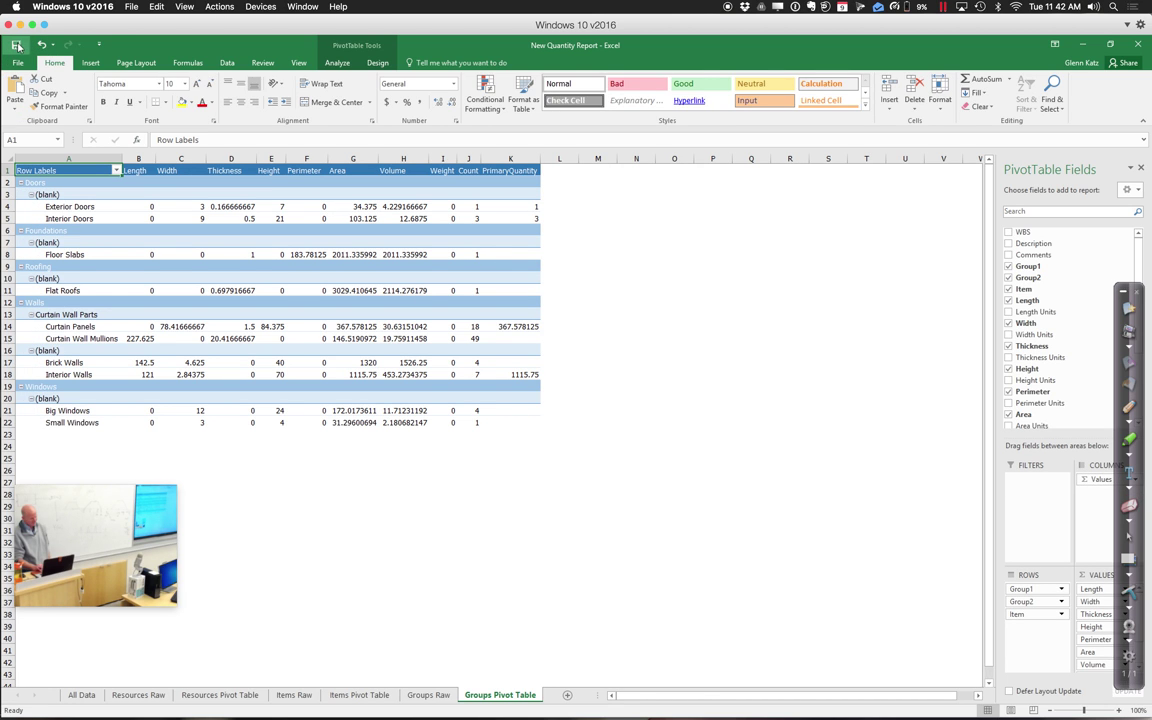
click(18, 62)
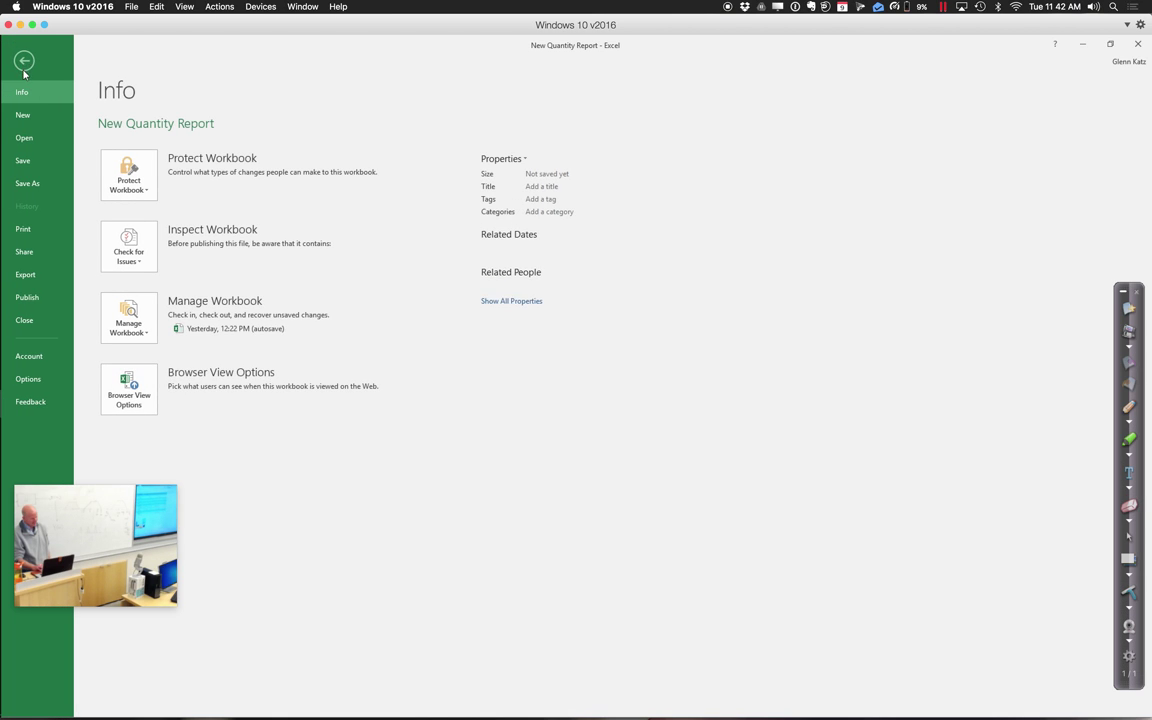
click(28, 137)
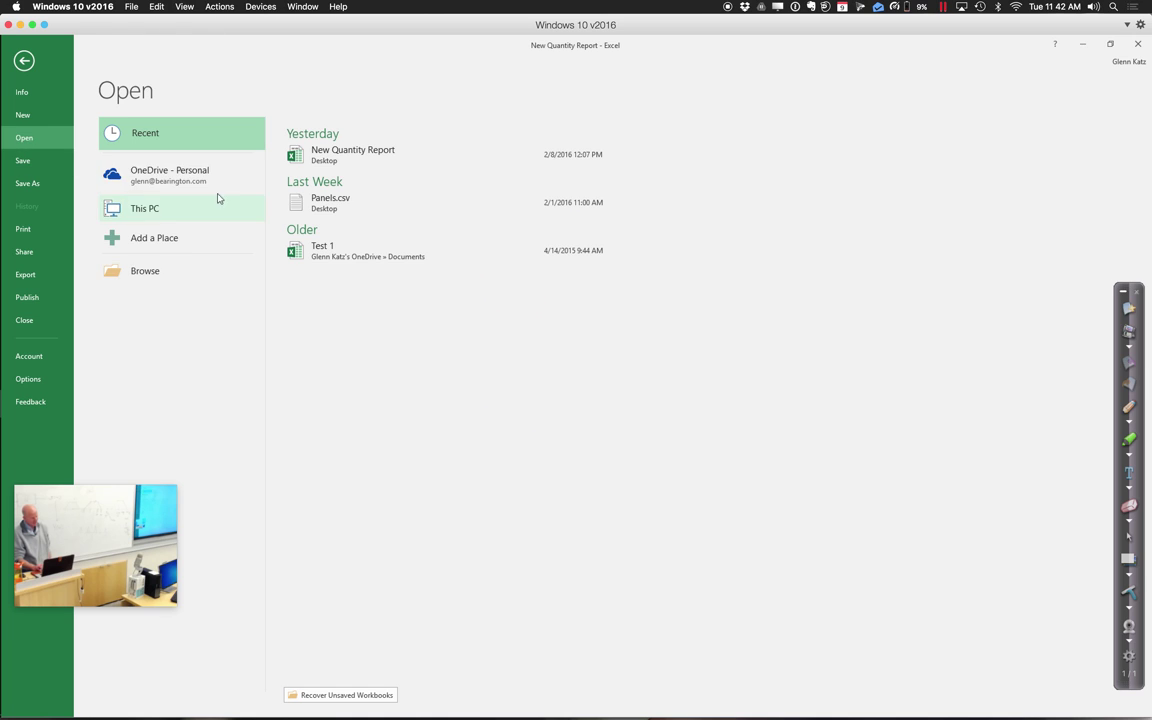
click(158, 217)
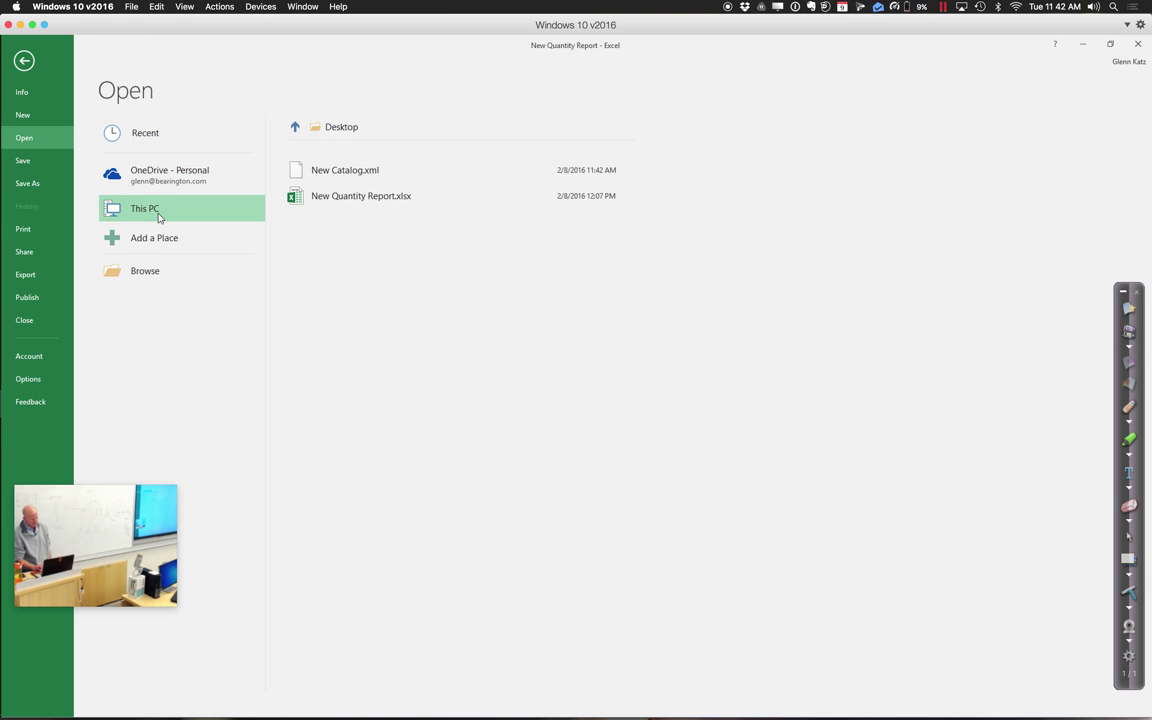
click(332, 133)
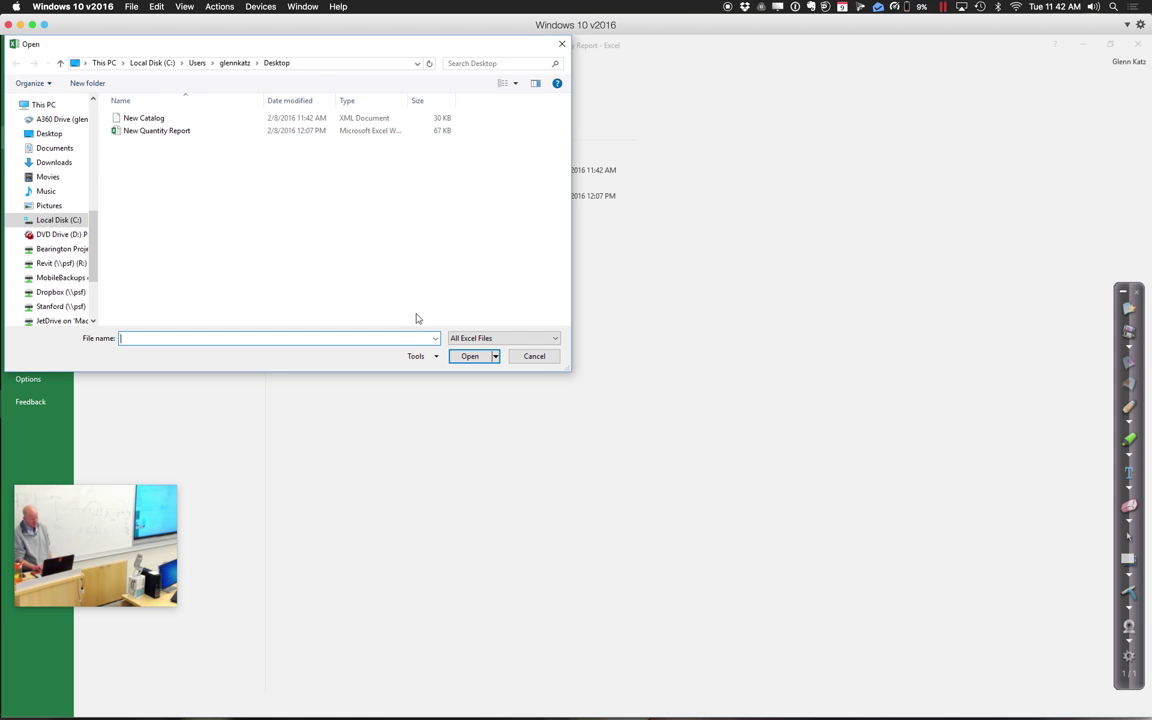
click(540, 358)
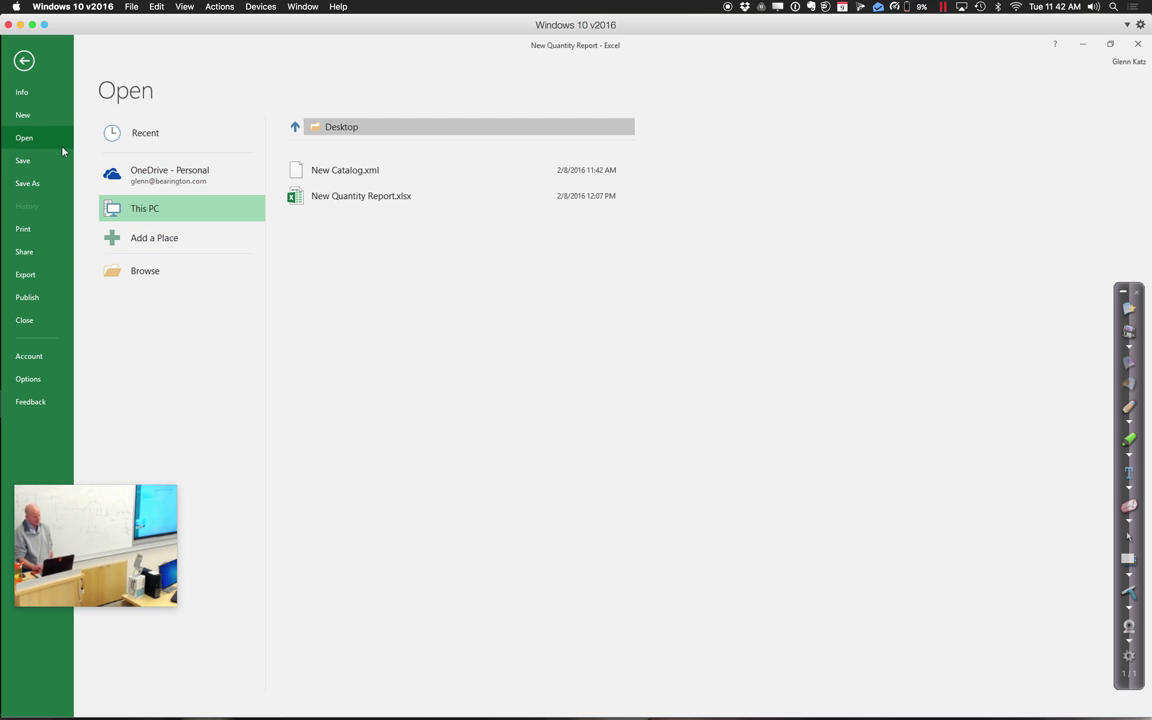
Create a blank workbook and start a text import of Sample Solar Data.csv from the Desktop
click(27, 119)
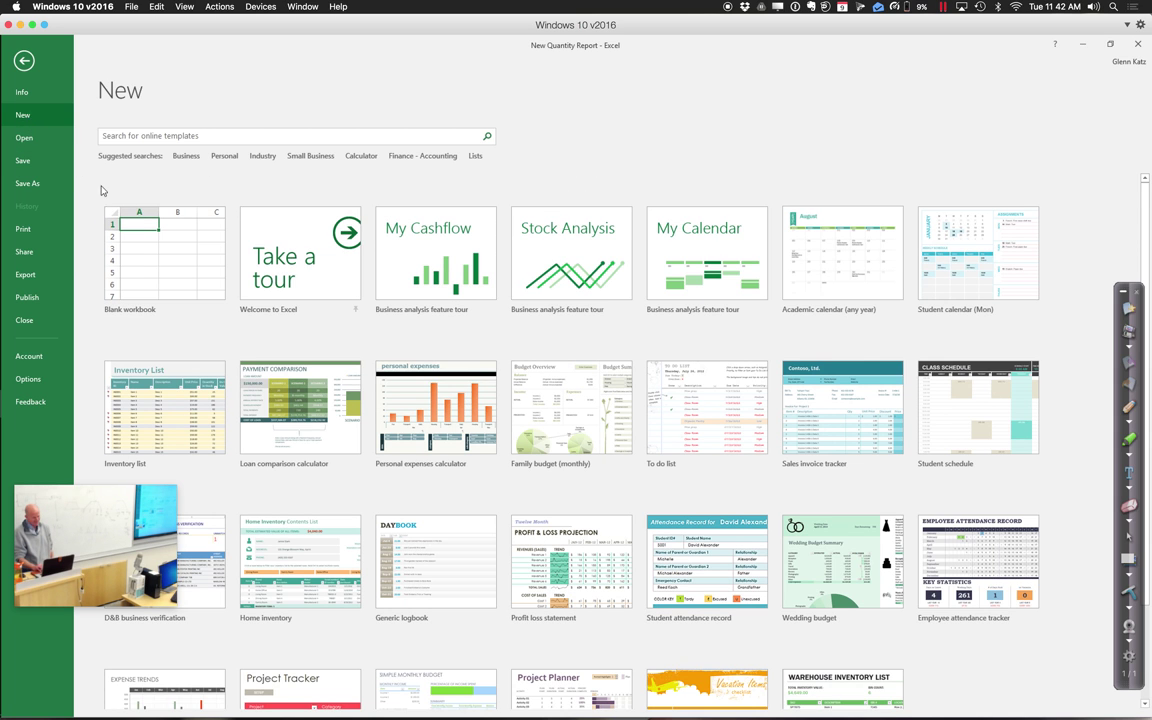
click(163, 249)
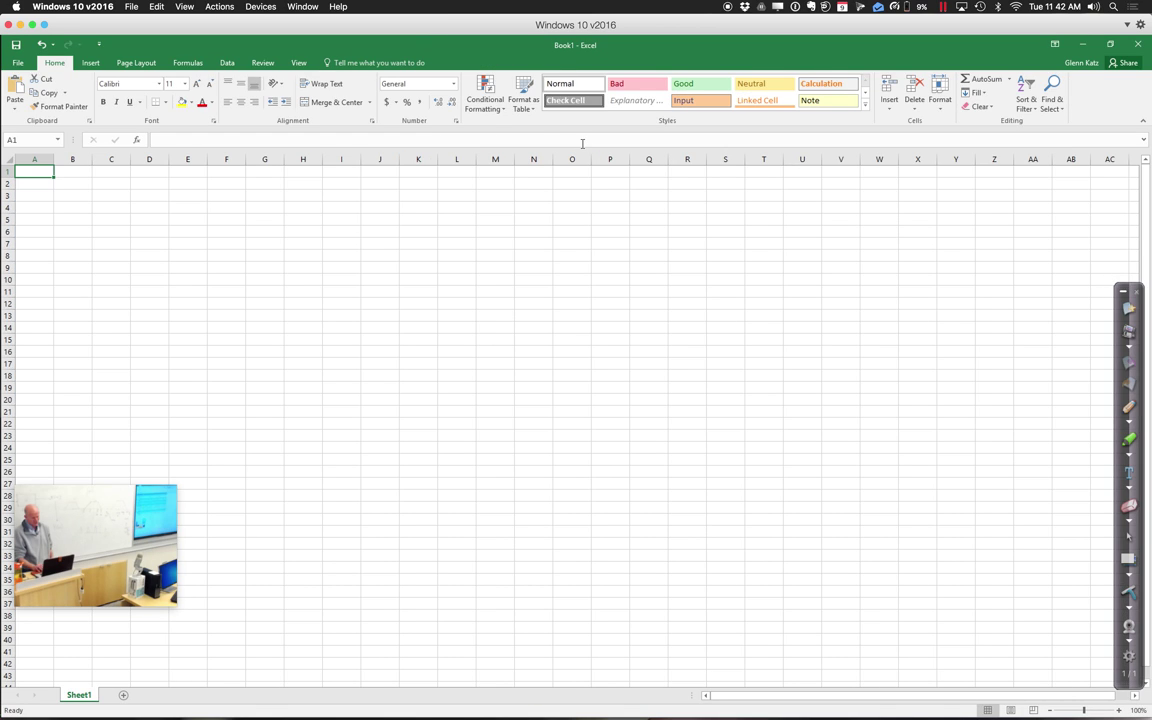
click(227, 63)
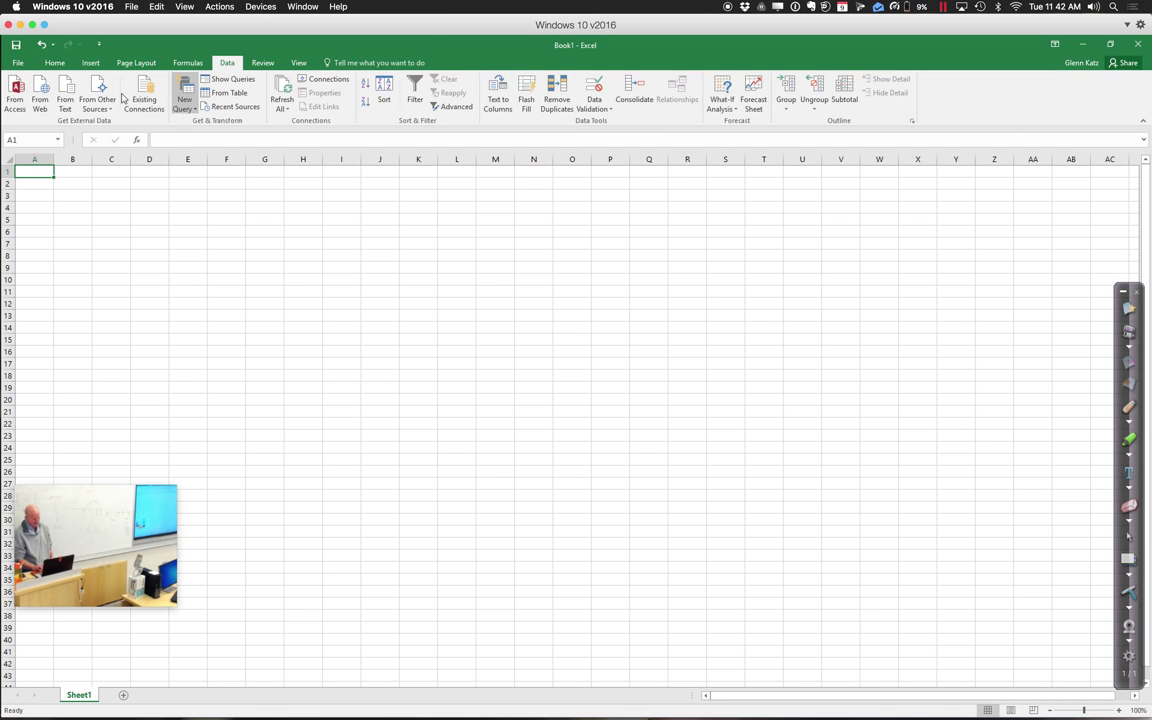
click(64, 100)
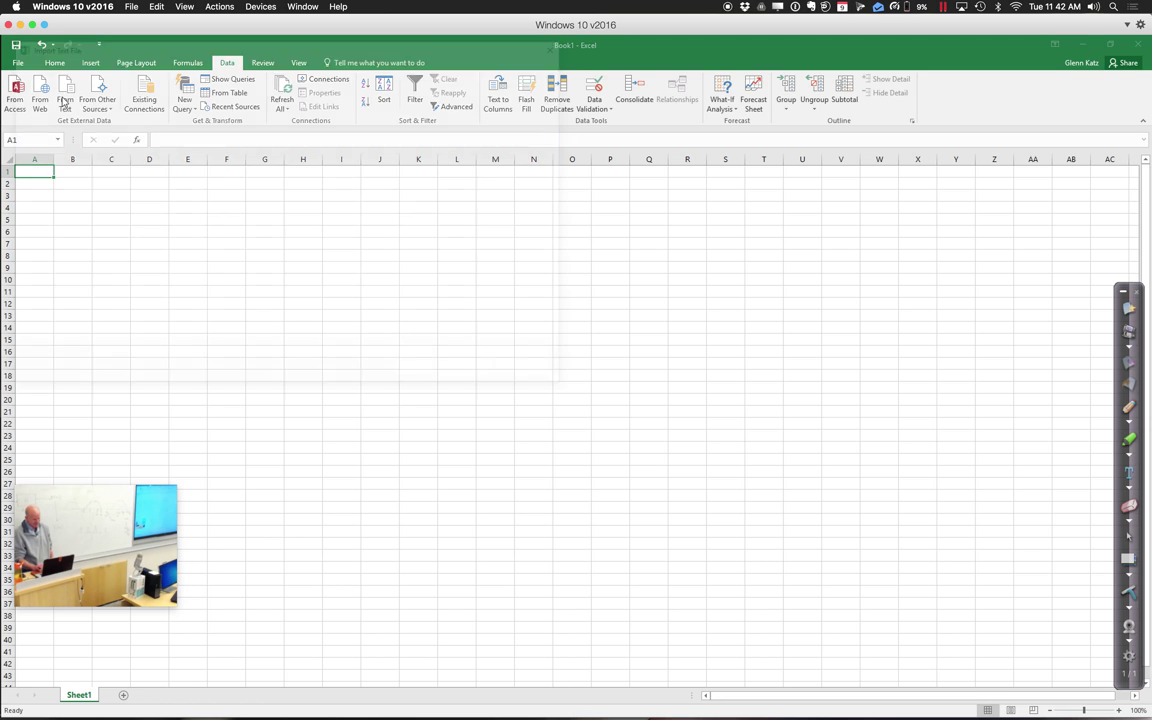
click(131, 122)
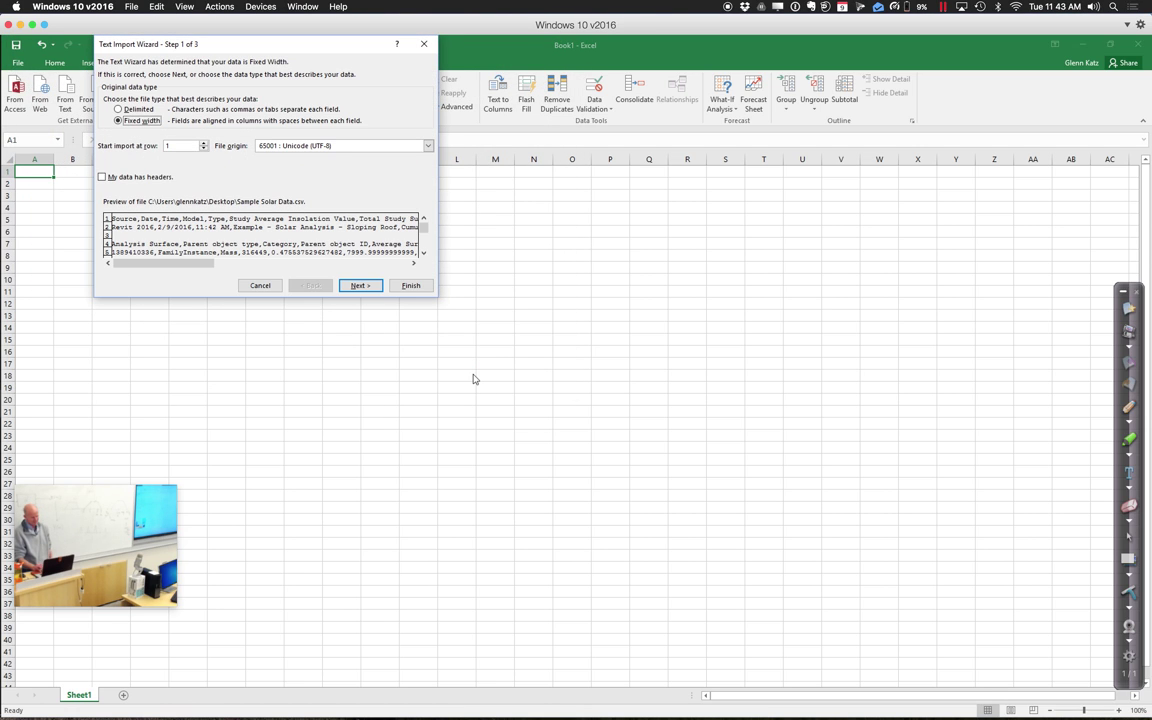
Configure the text import as delimited data with headers and add Comma as a delimiter
click(362, 287)
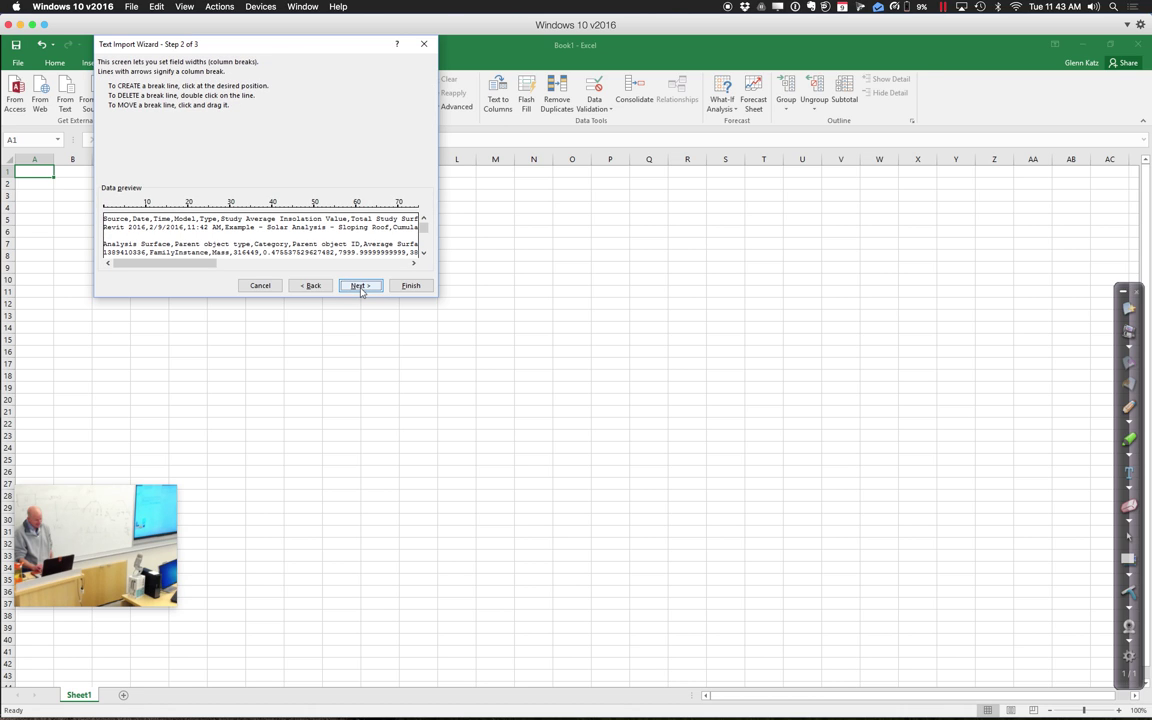
click(313, 287)
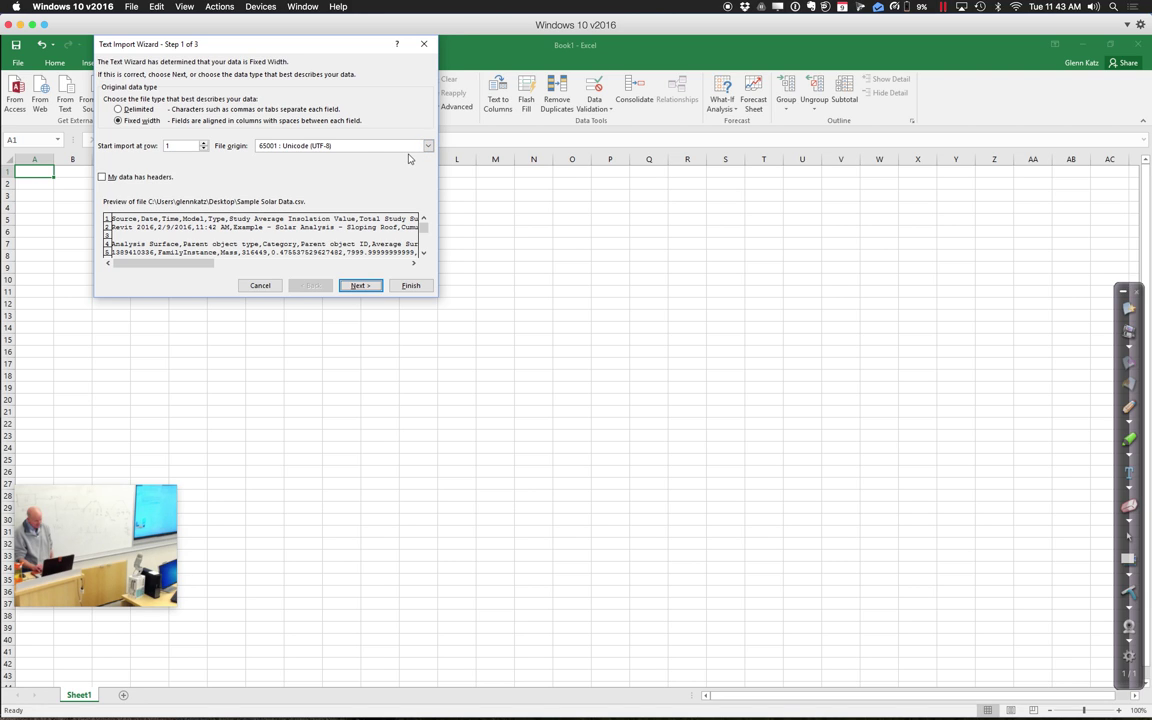
click(131, 178)
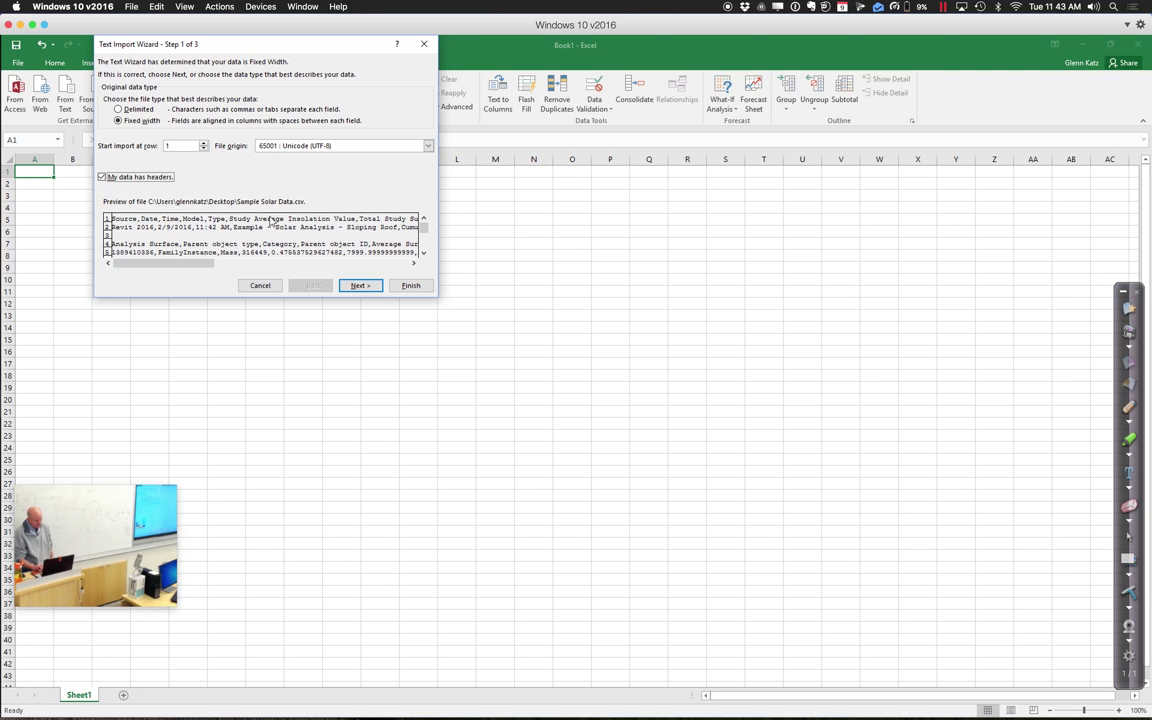
click(119, 109)
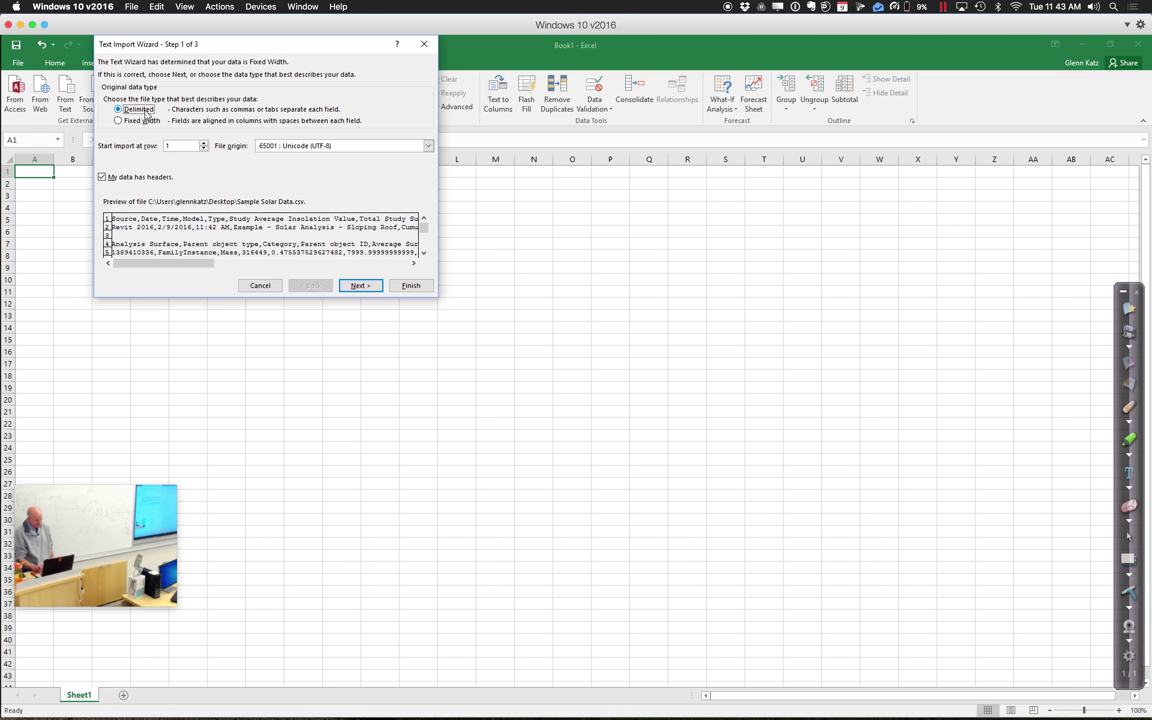
click(354, 287)
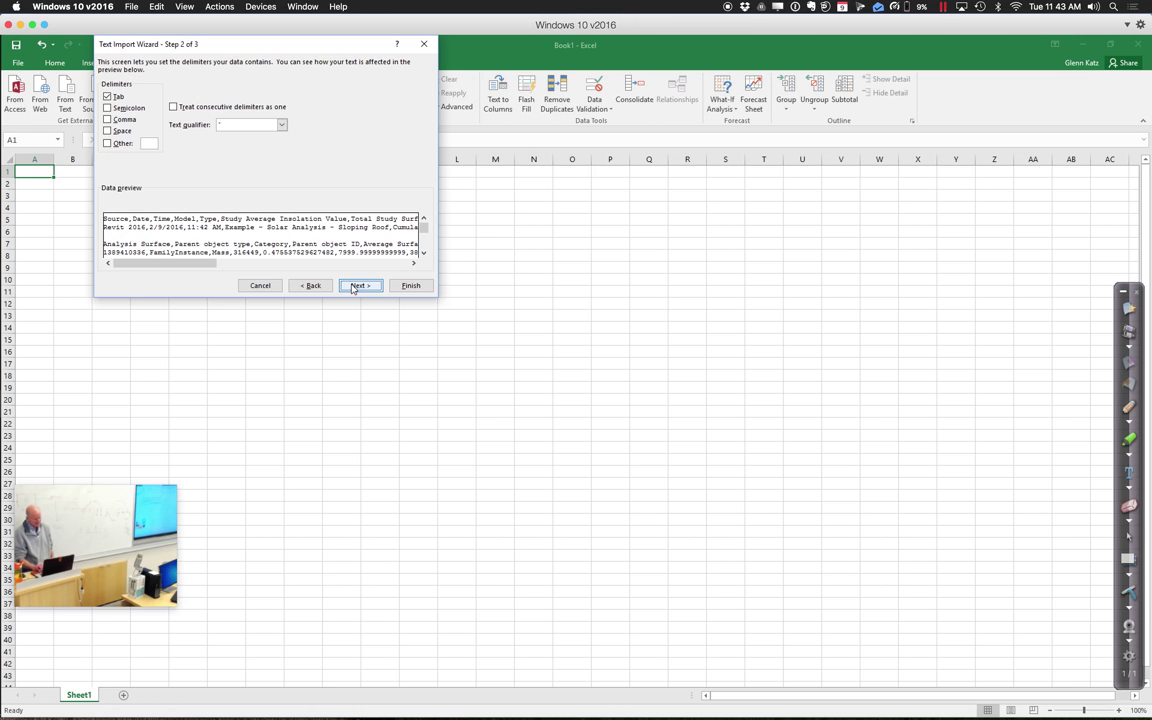
click(122, 120)
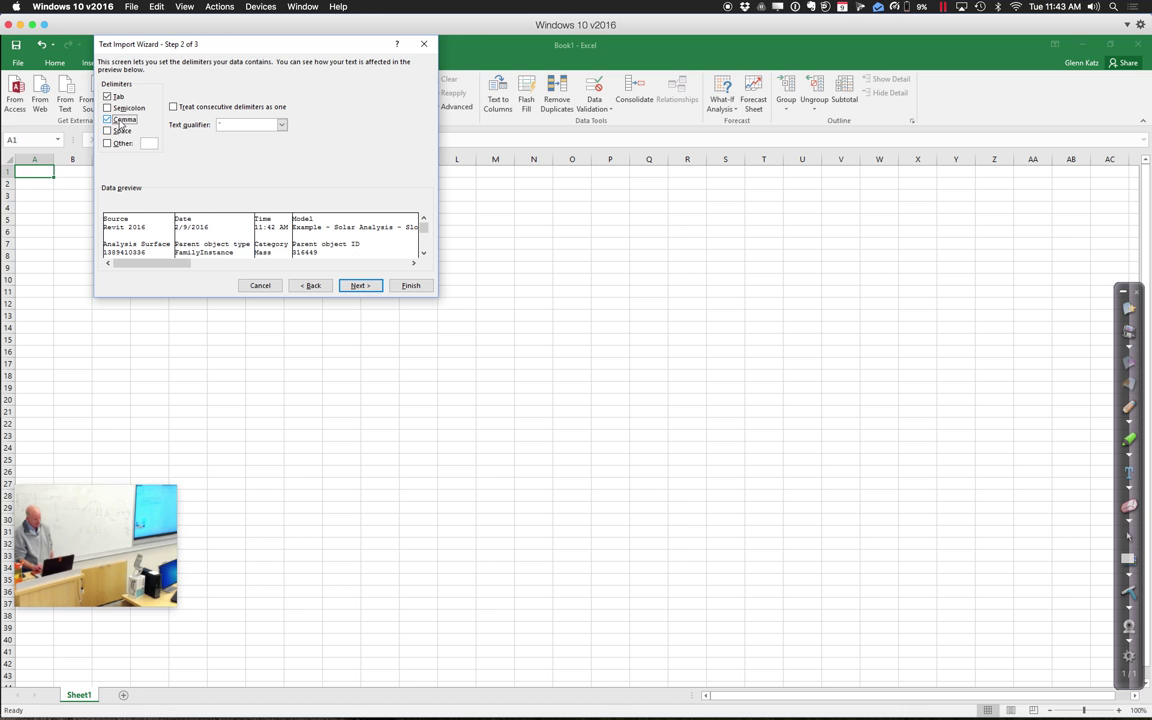
Finish the text import and place the data in the existing worksheet at cell A1
click(362, 286)
click(408, 286)
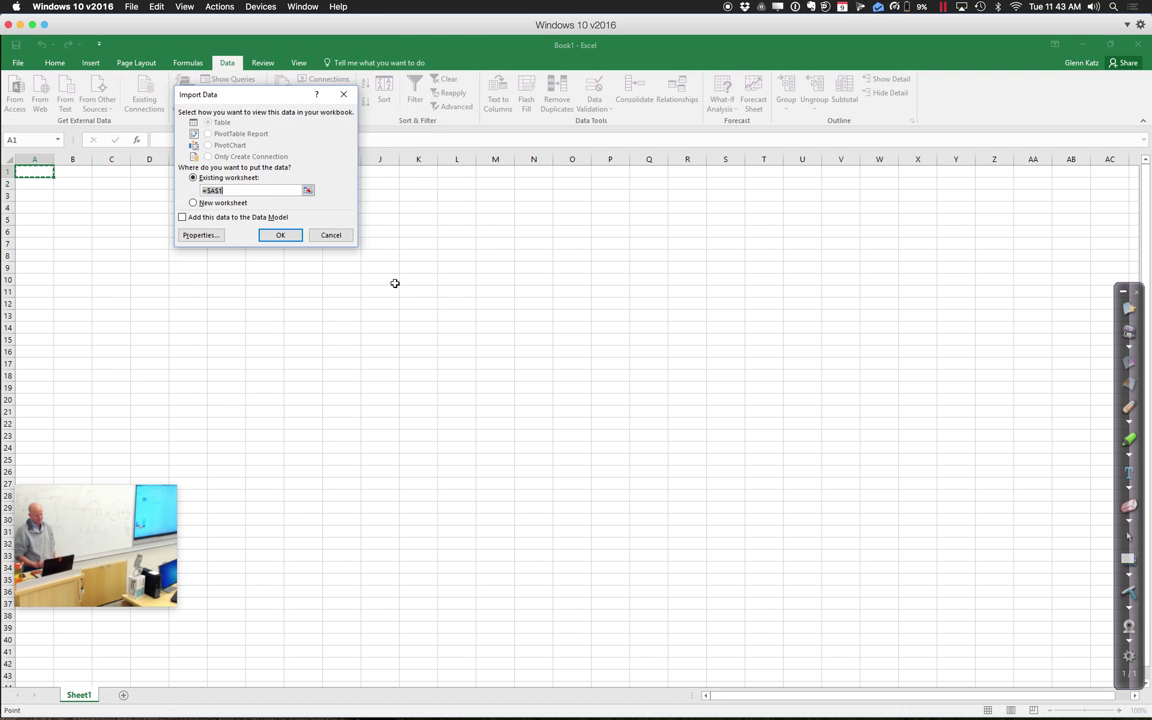
click(281, 236)
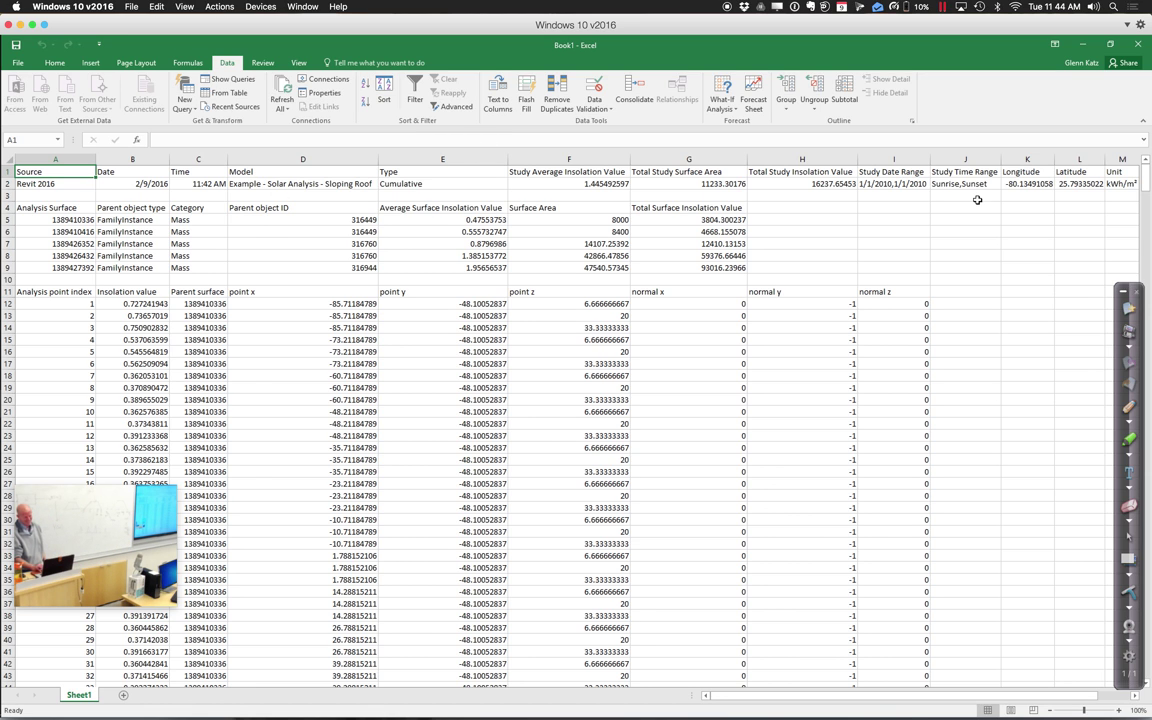
Minimize both Excel workbooks to return to Revit, and close the Solar Analysis dialog
click(1083, 45)
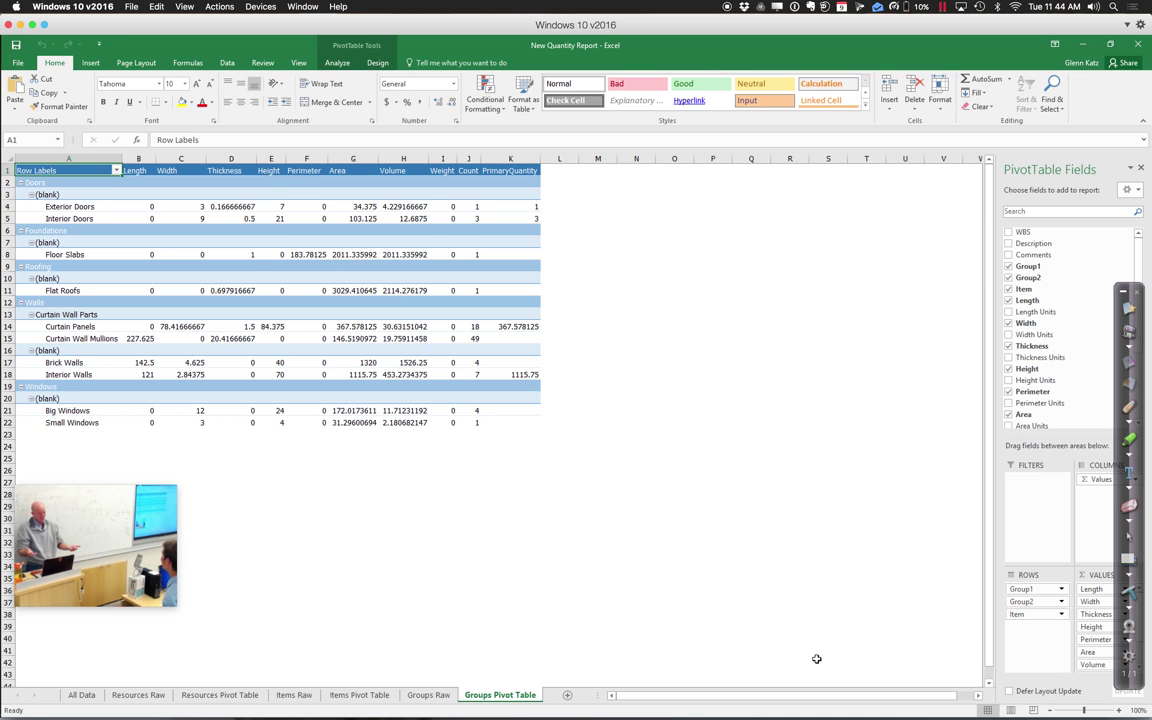
mouse_move(694, 690)
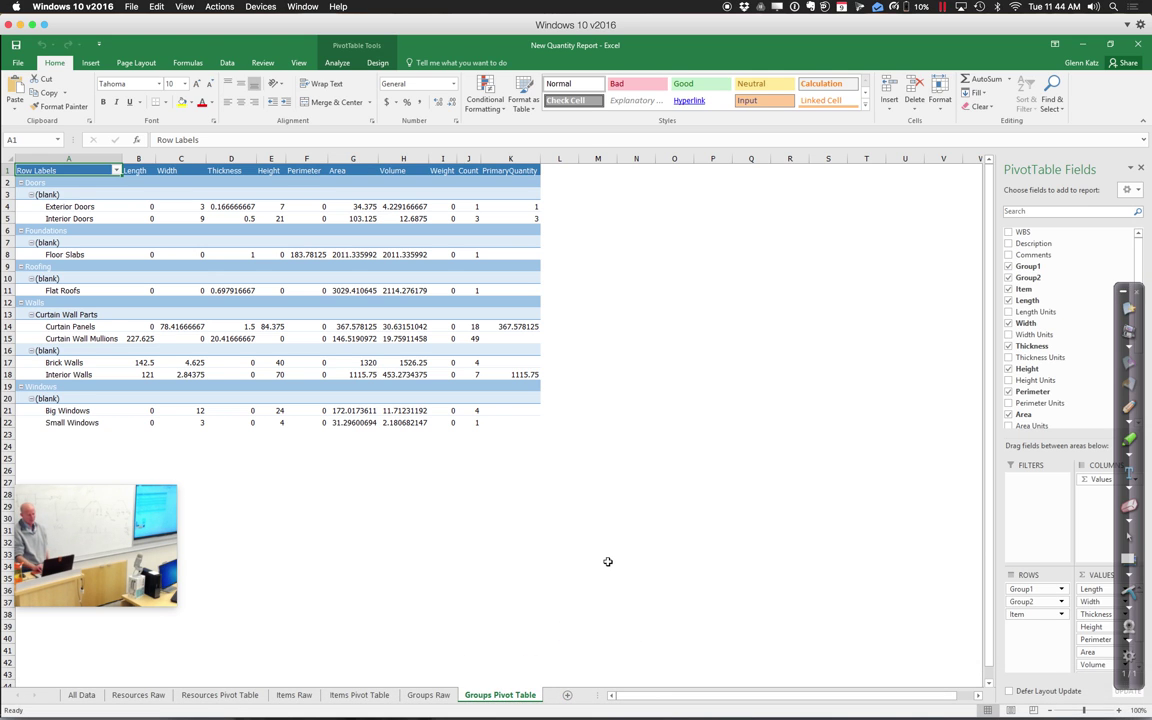
click(1090, 45)
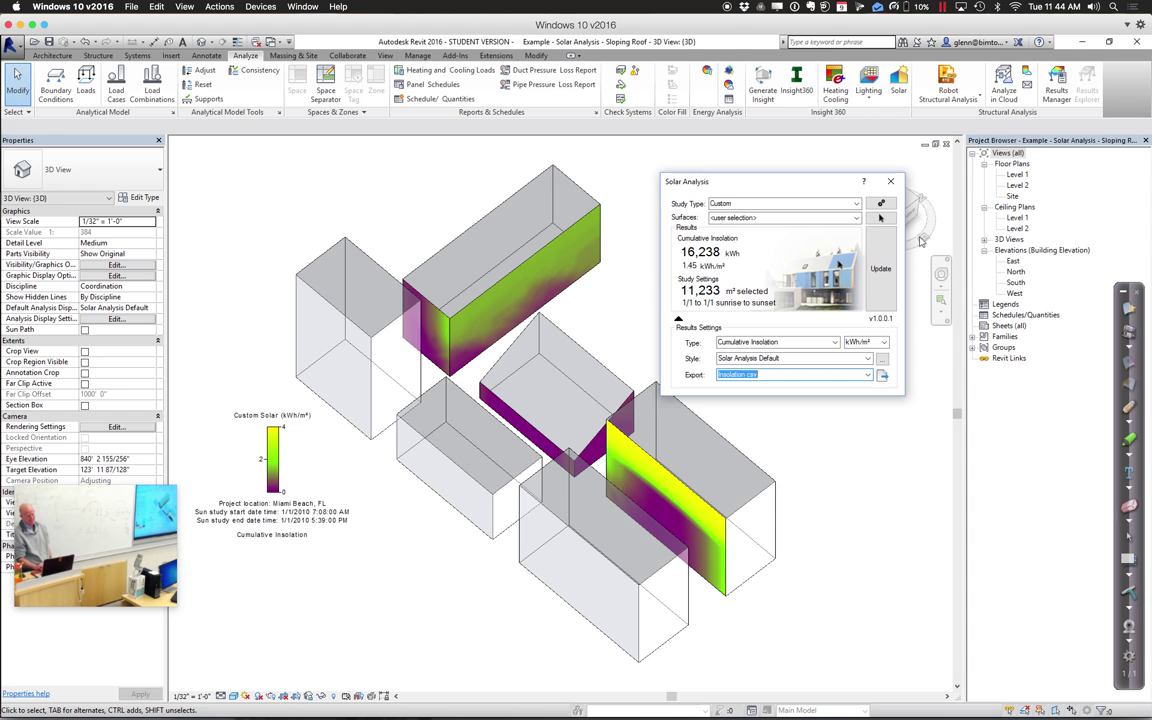
click(890, 182)
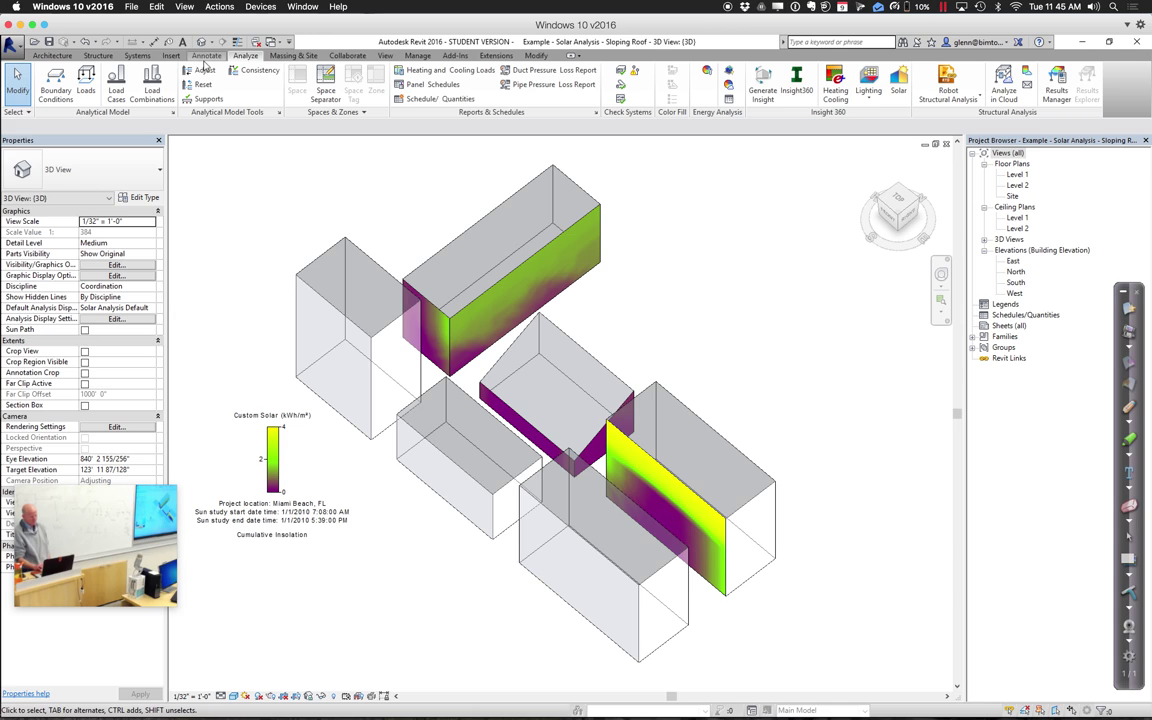
Launch Dynamo 0.9 from Revit, move its window higher on the screen, and create a new workspace
click(455, 56)
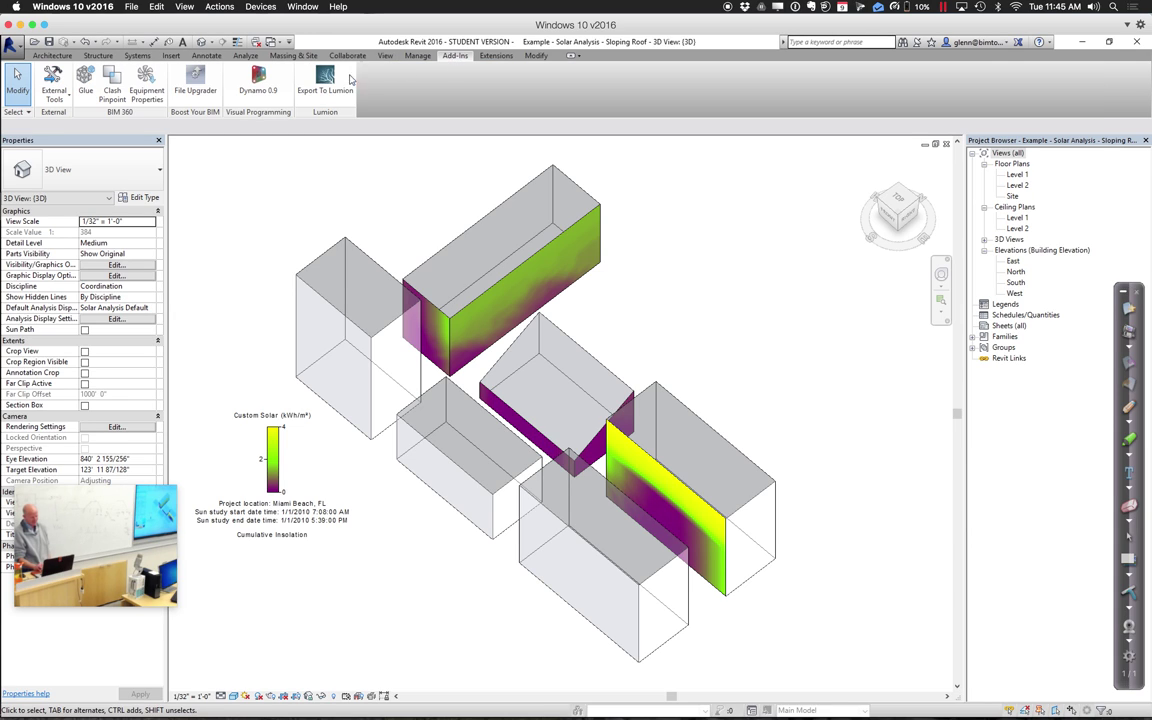
click(277, 72)
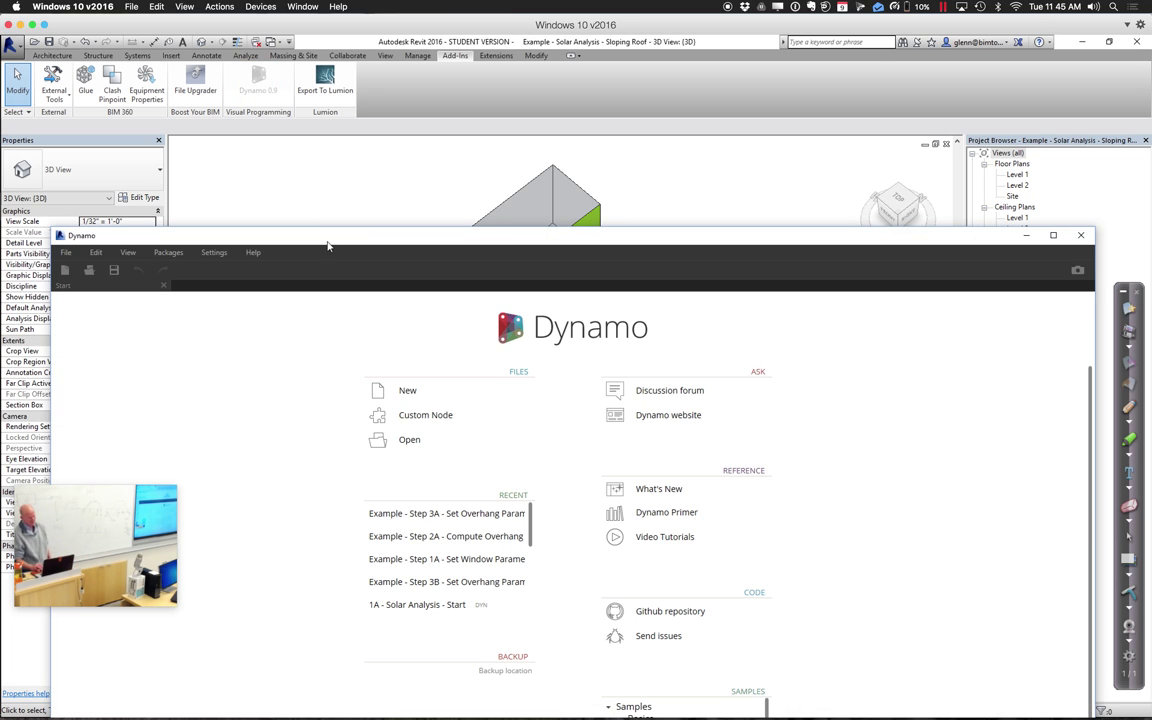
drag(326, 237, 348, 52)
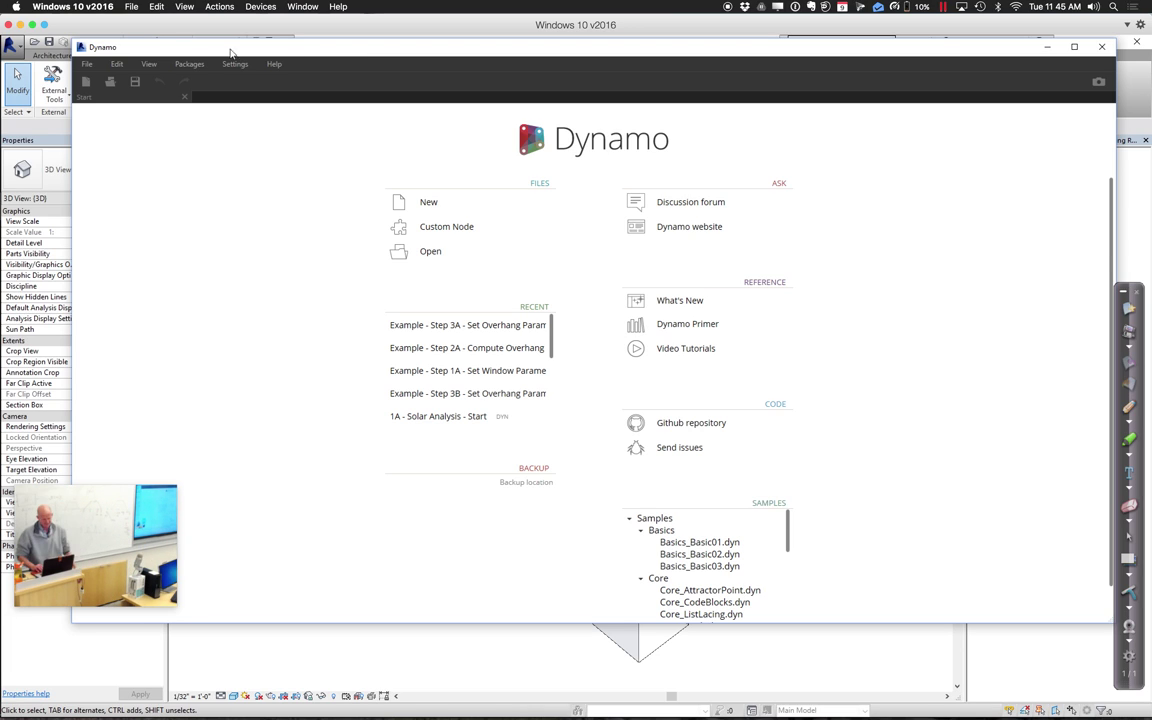
double_click(424, 207)
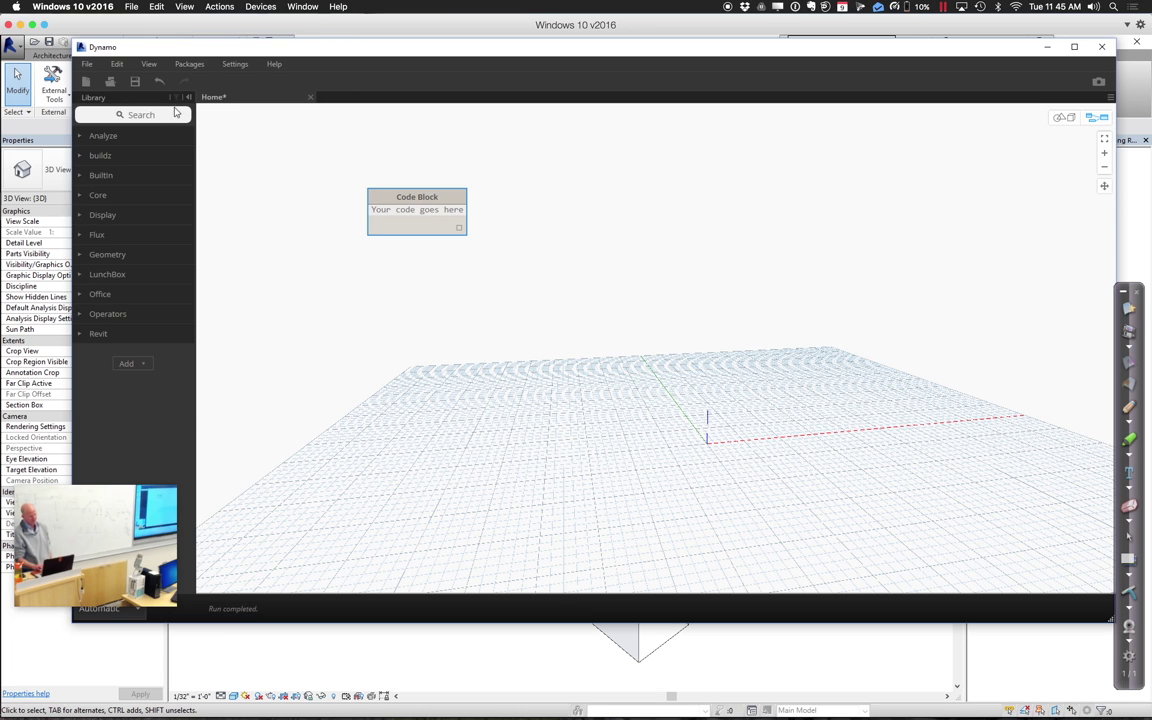
Search the node library and the online packages for "solar", and close the package search
click(254, 141)
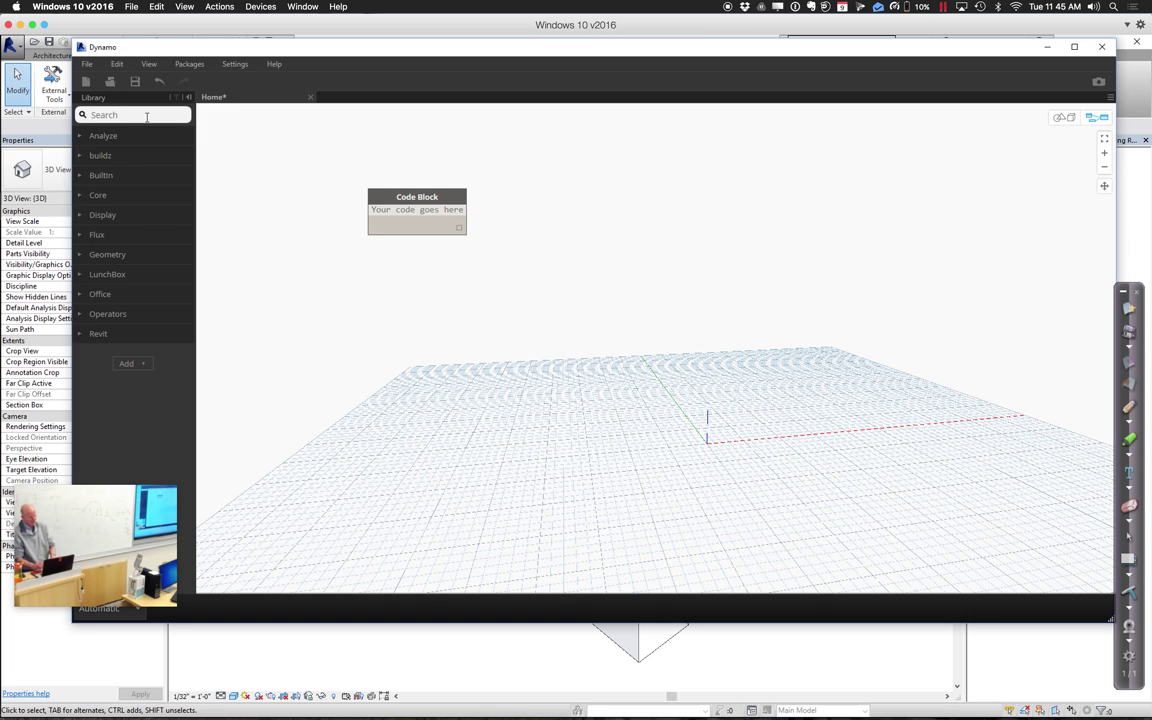
text(solar)
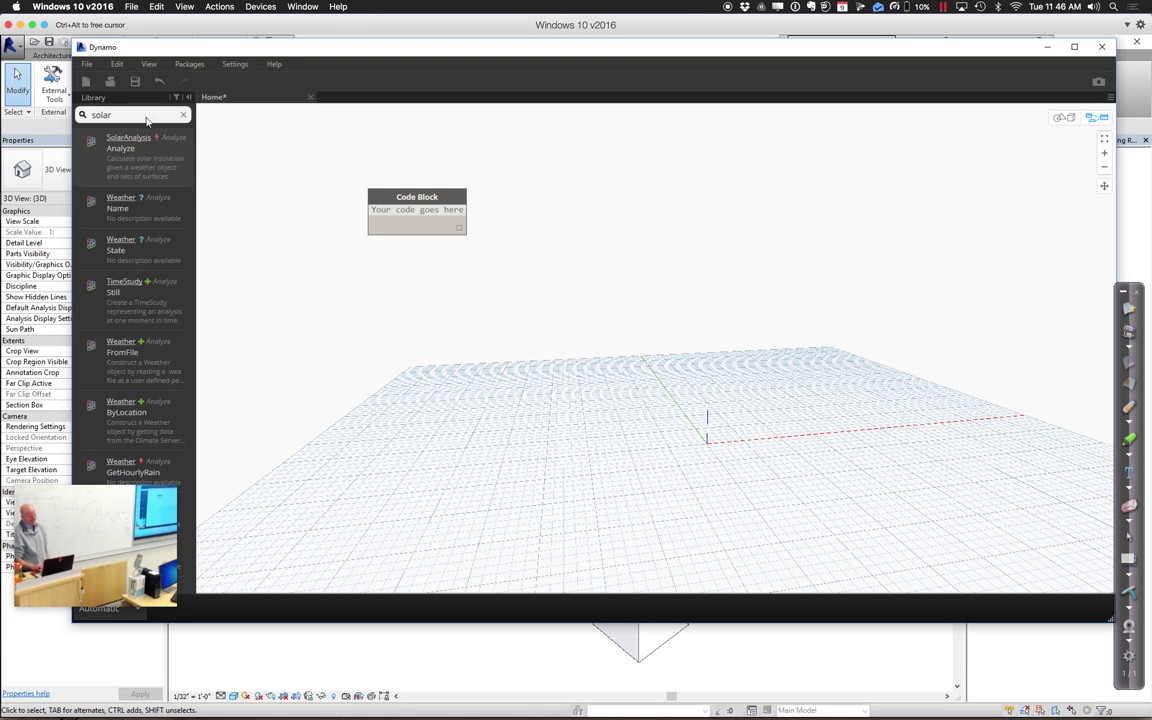
click(196, 68)
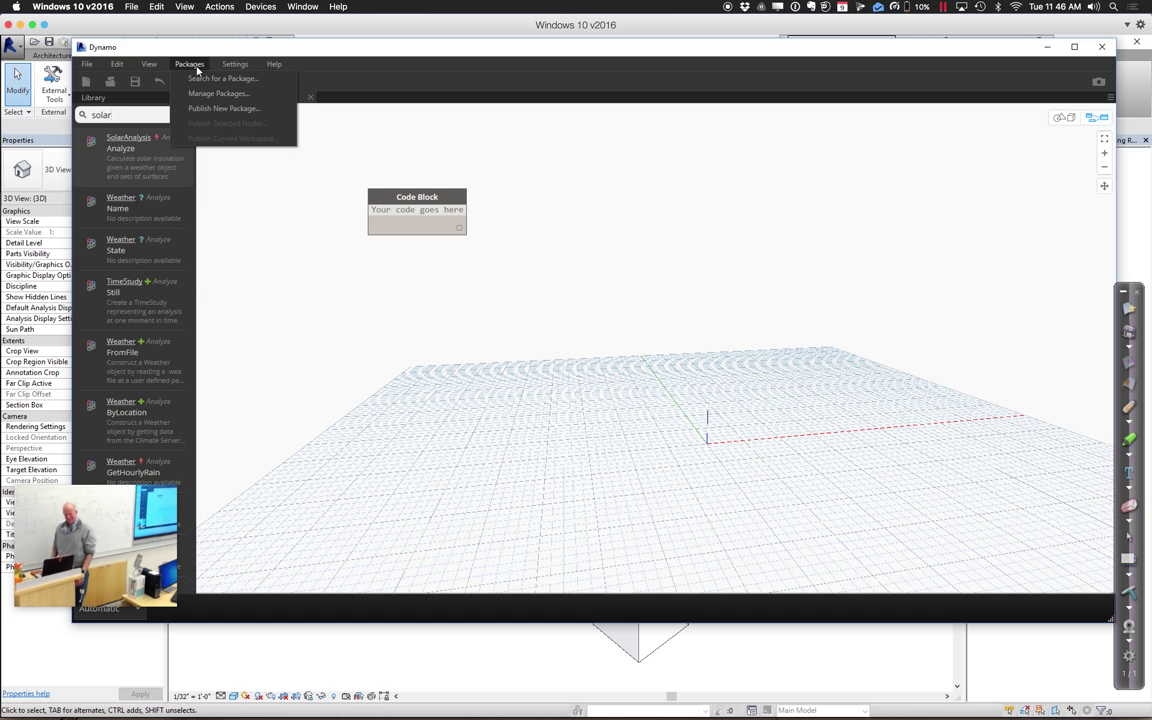
click(204, 80)
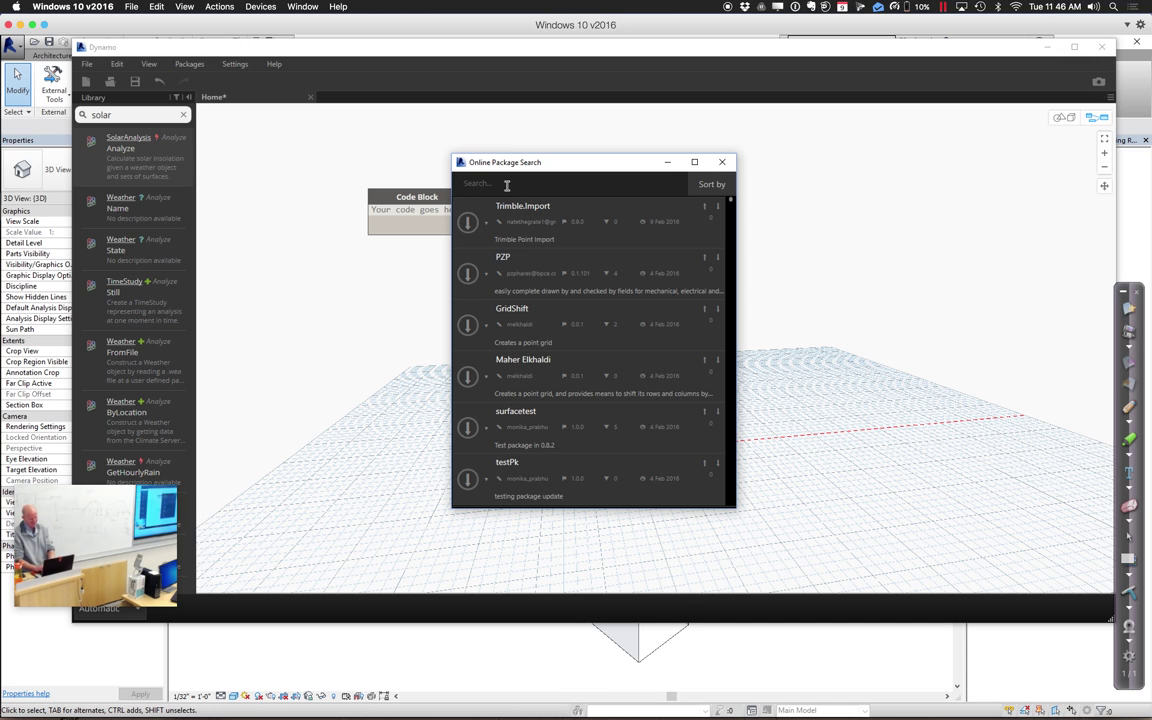
text(solar)
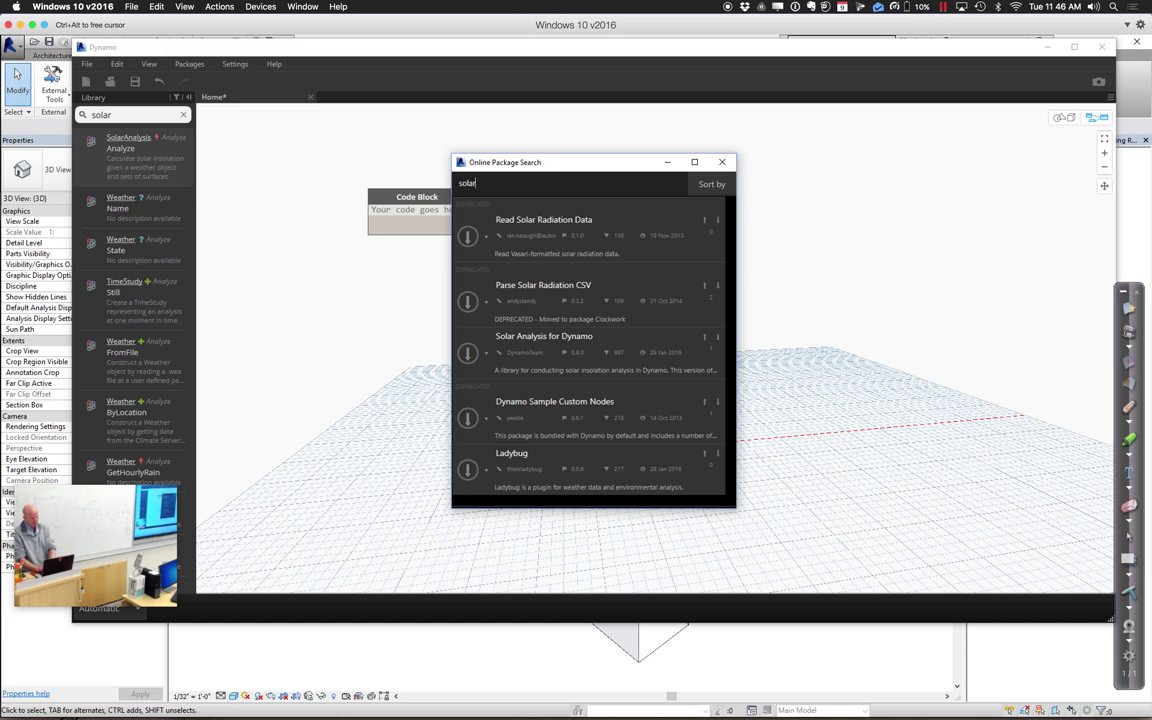
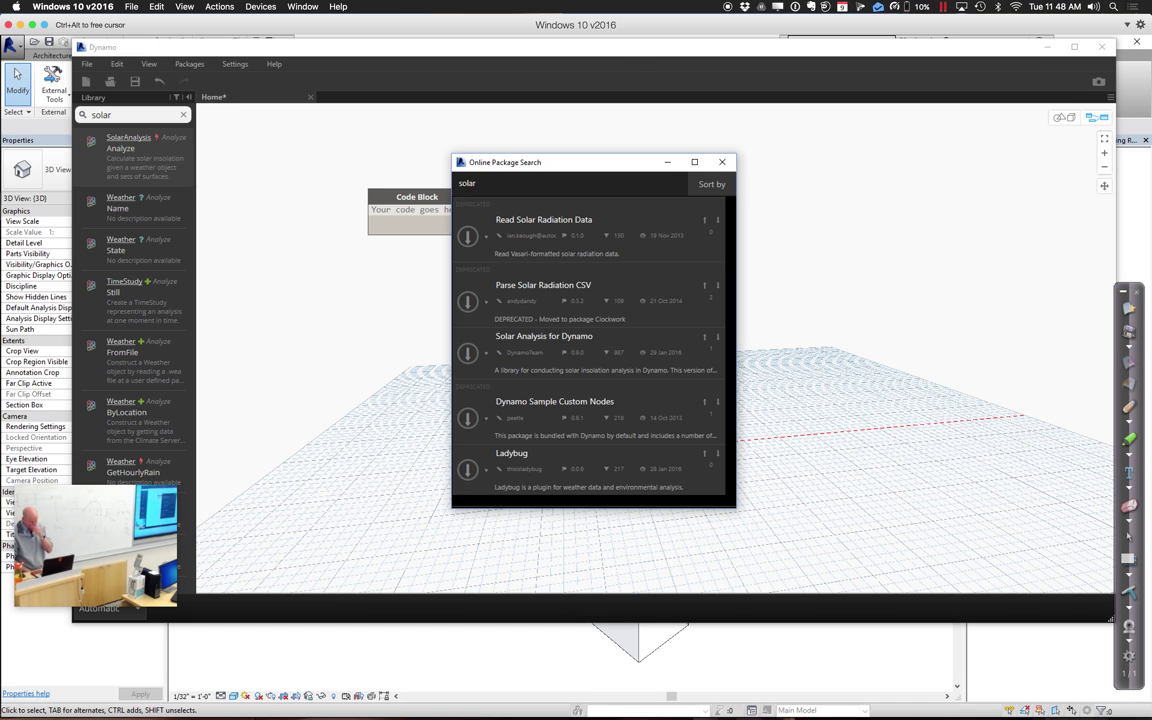
click(722, 162)
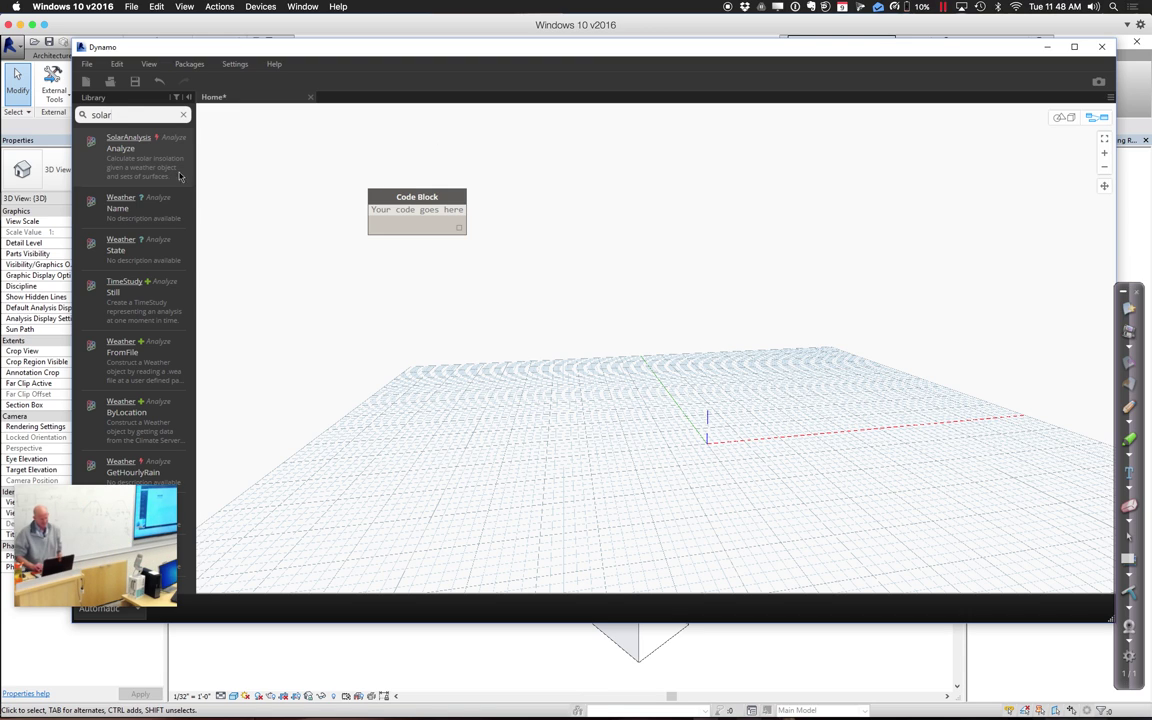
Add a SolarAnalysis.Analyze node to the workspace and move it higher on the canvas
click(121, 176)
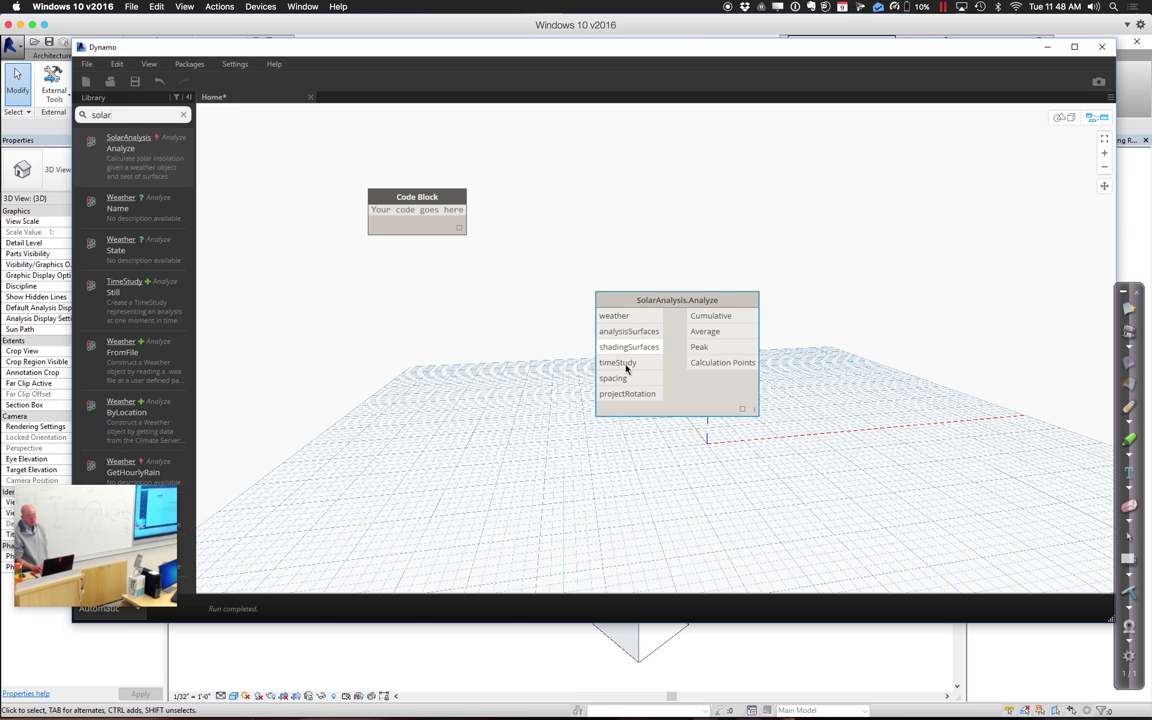
drag(654, 302, 654, 247)
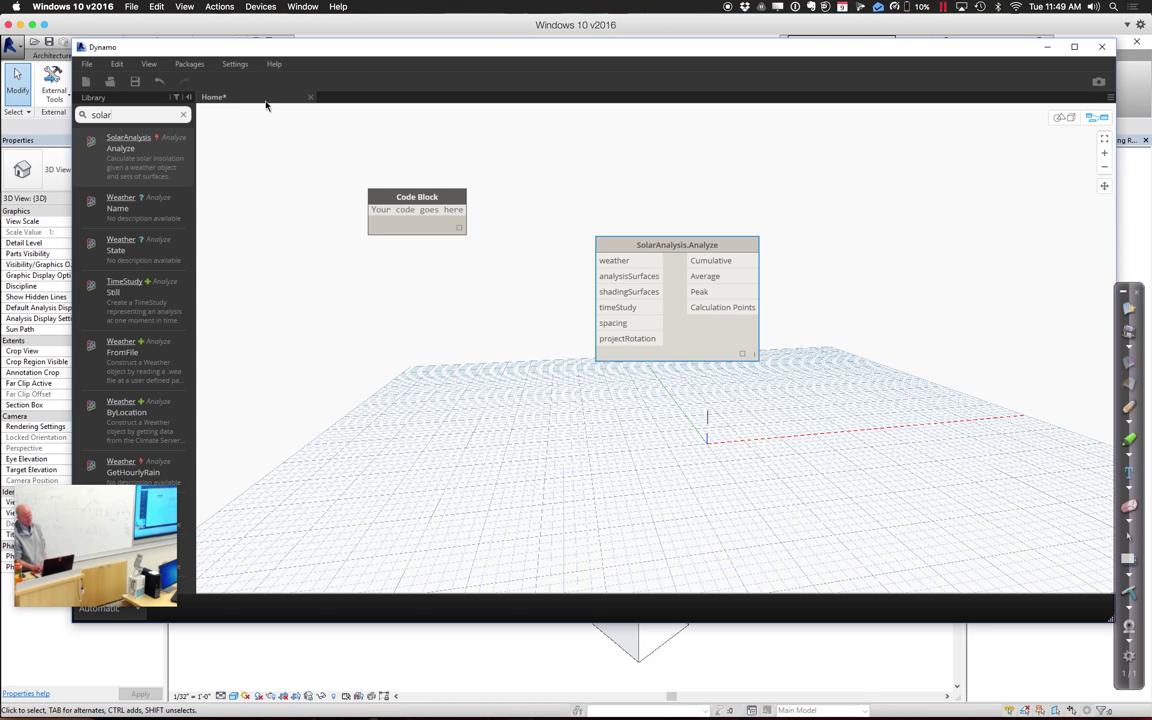
Show the root directory of the installed Solar Analysis for Dynamo package and open its extra folder
click(189, 64)
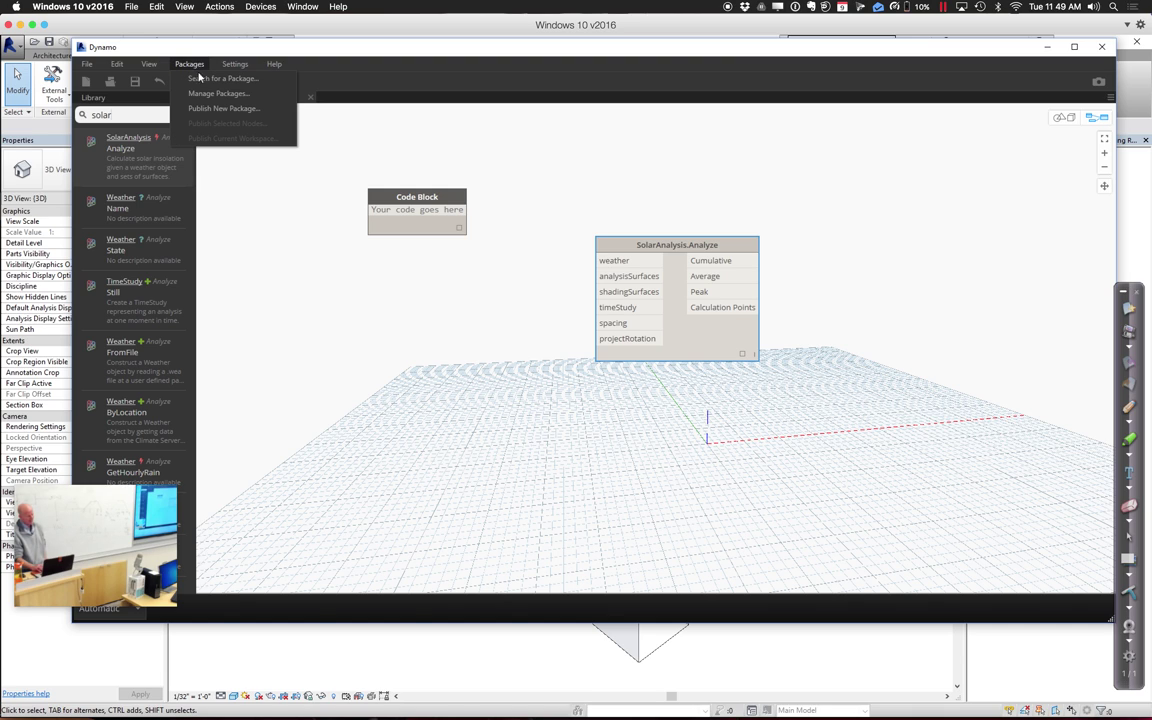
click(210, 97)
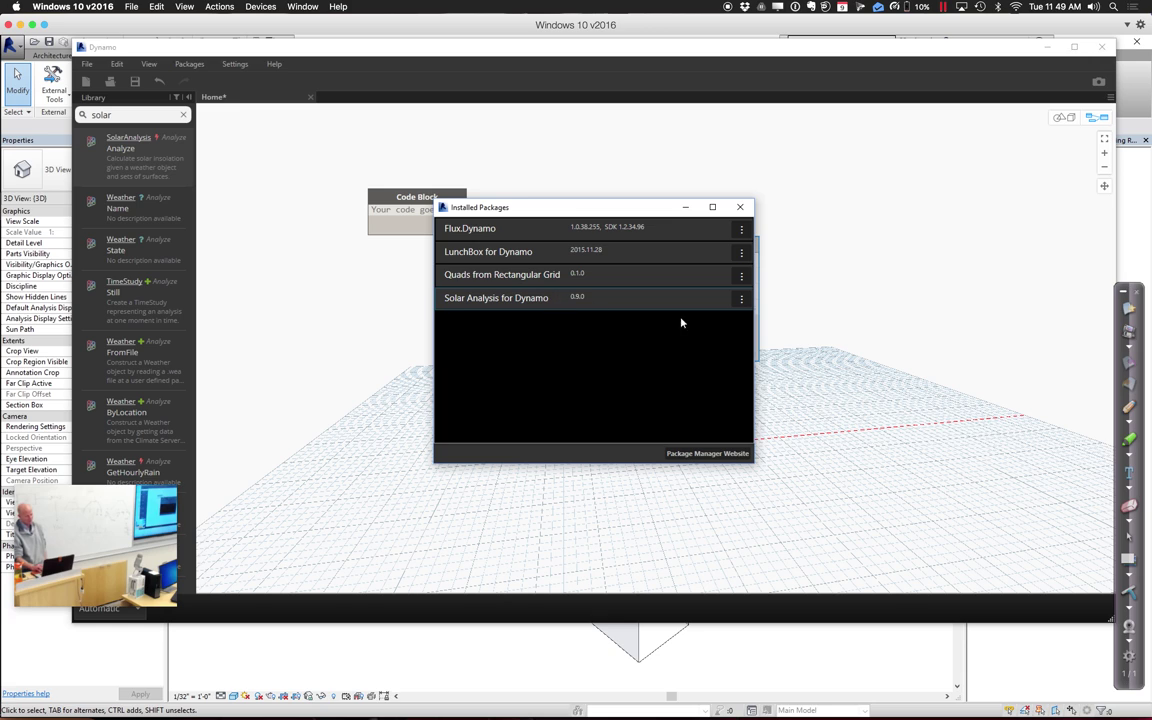
click(741, 299)
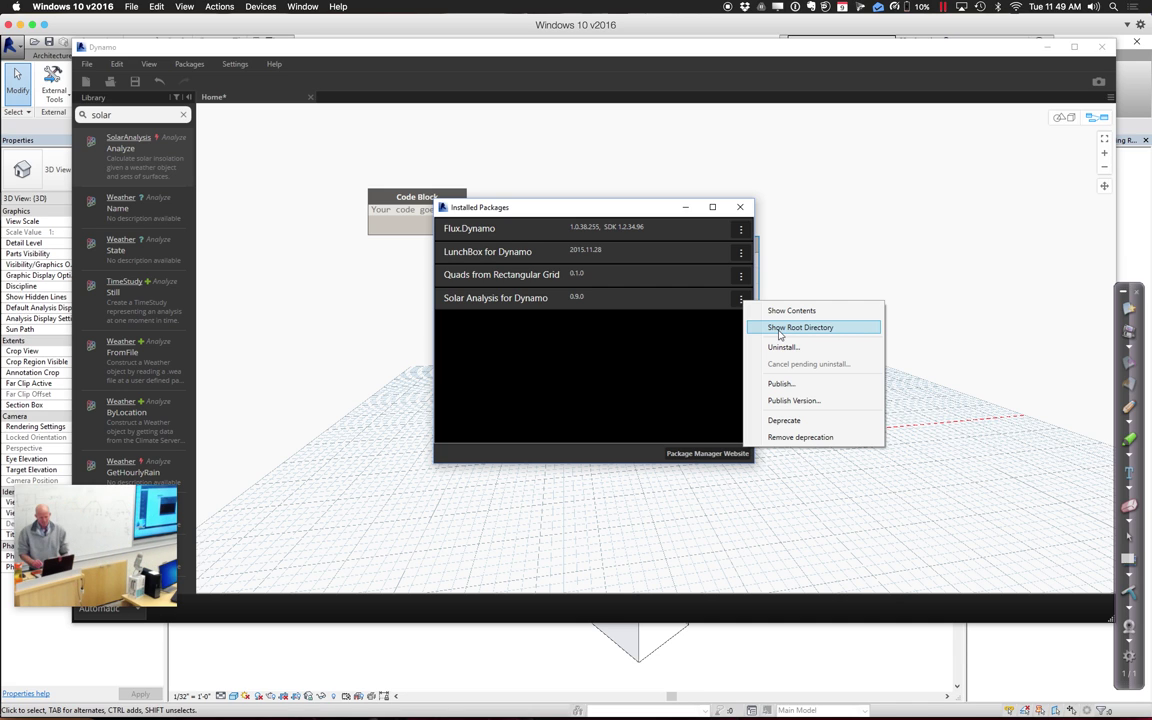
click(780, 329)
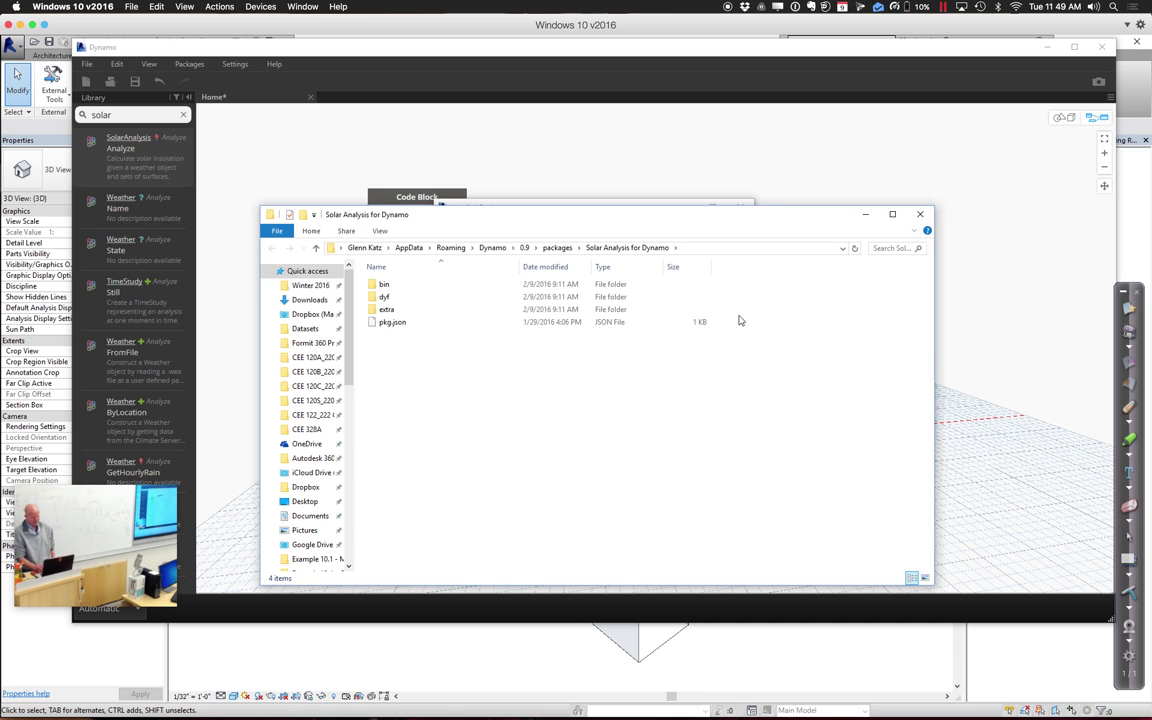
click(698, 249)
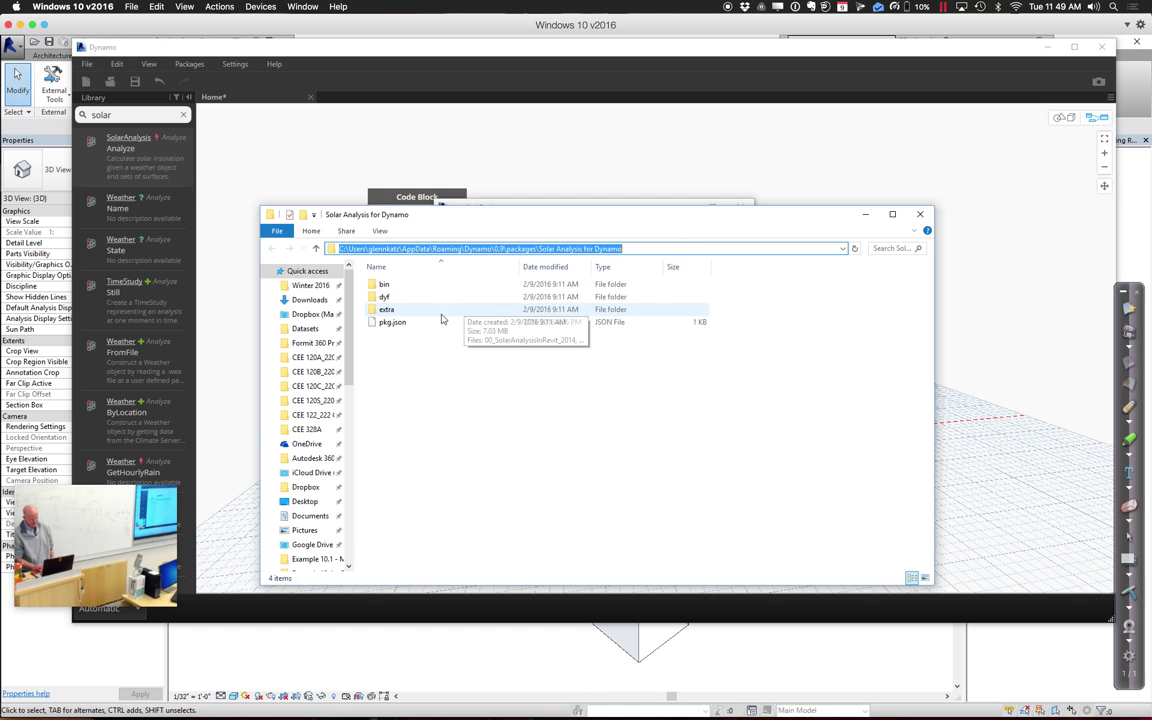
click(408, 312)
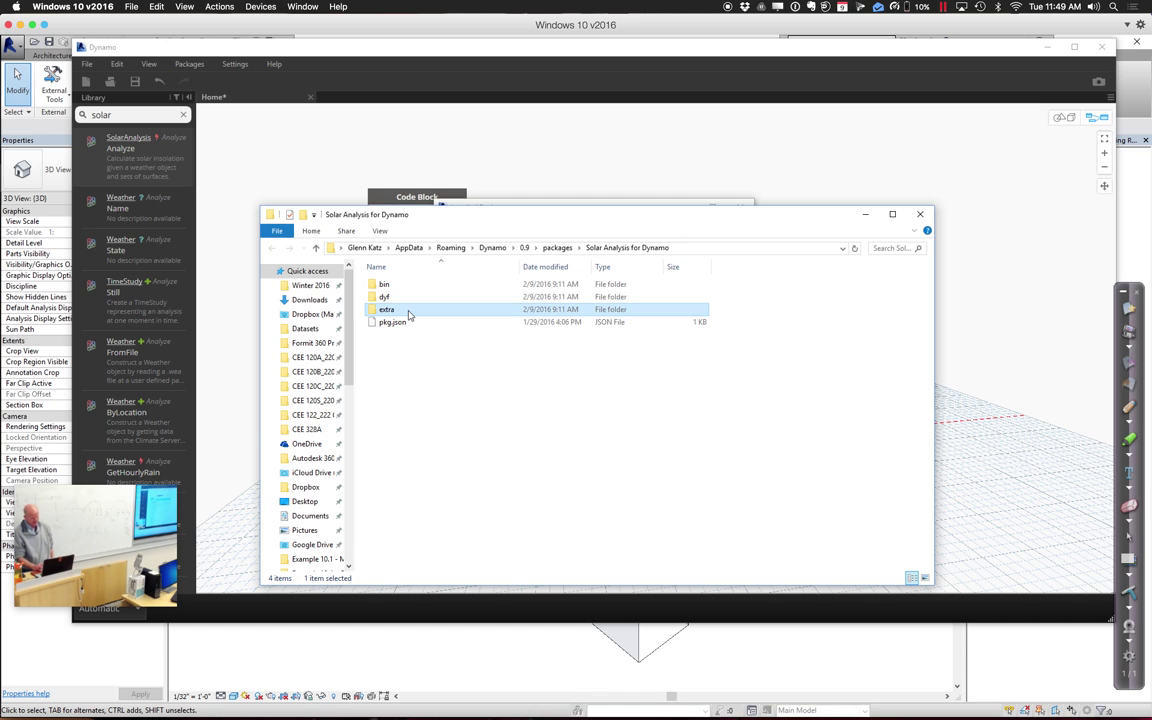
double_click(376, 310)
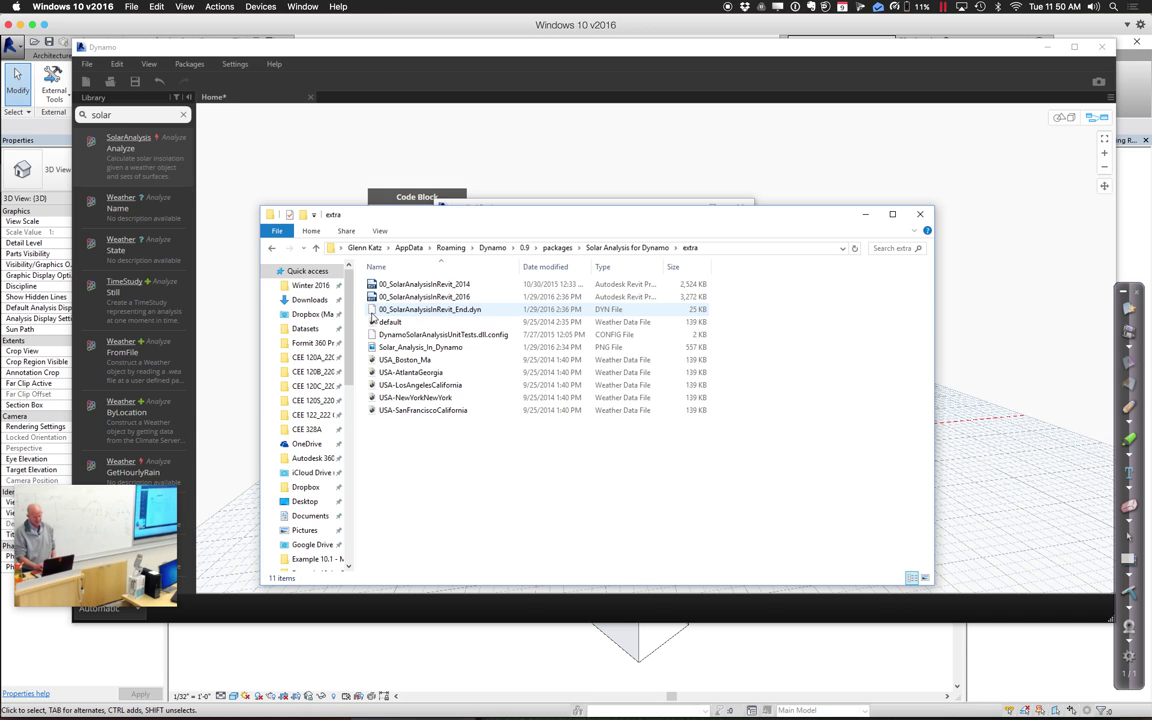
click(427, 312)
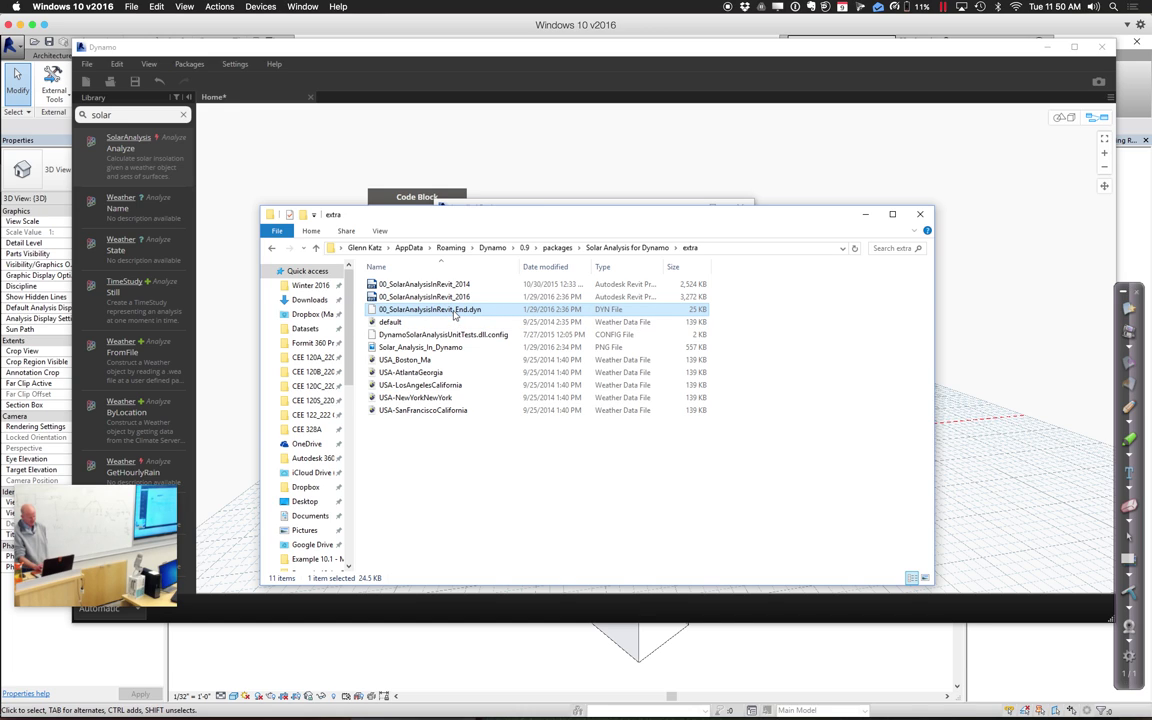
click(467, 297)
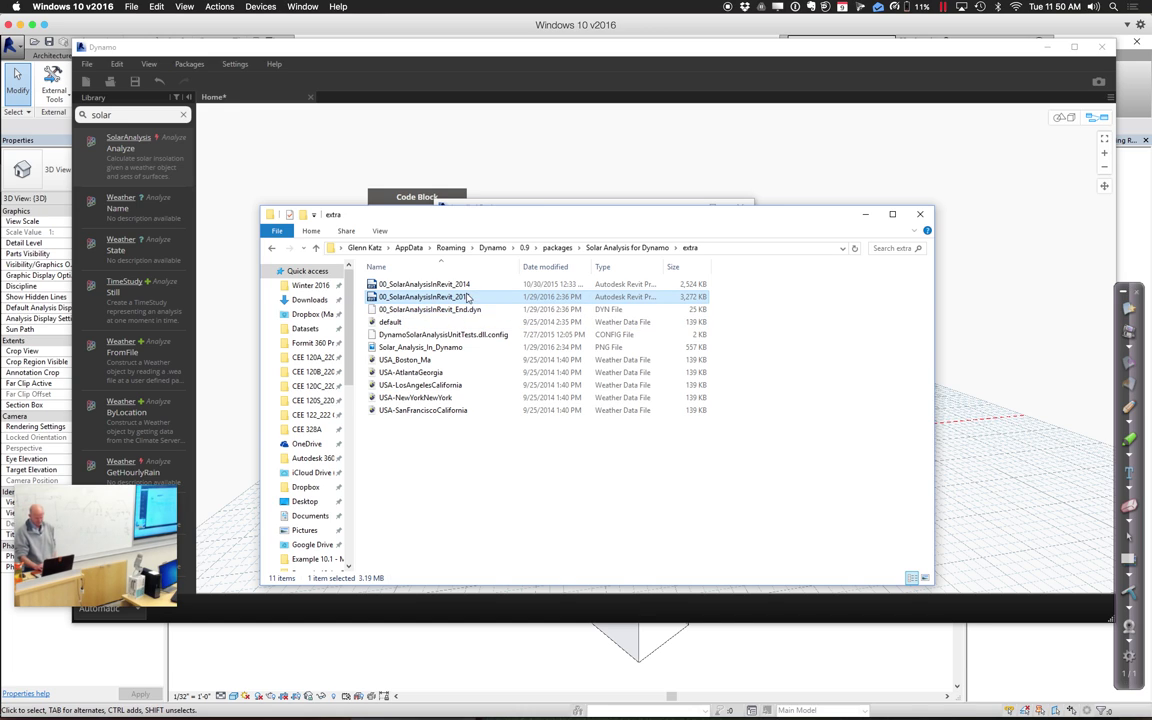
click(460, 310)
right_click(462, 312)
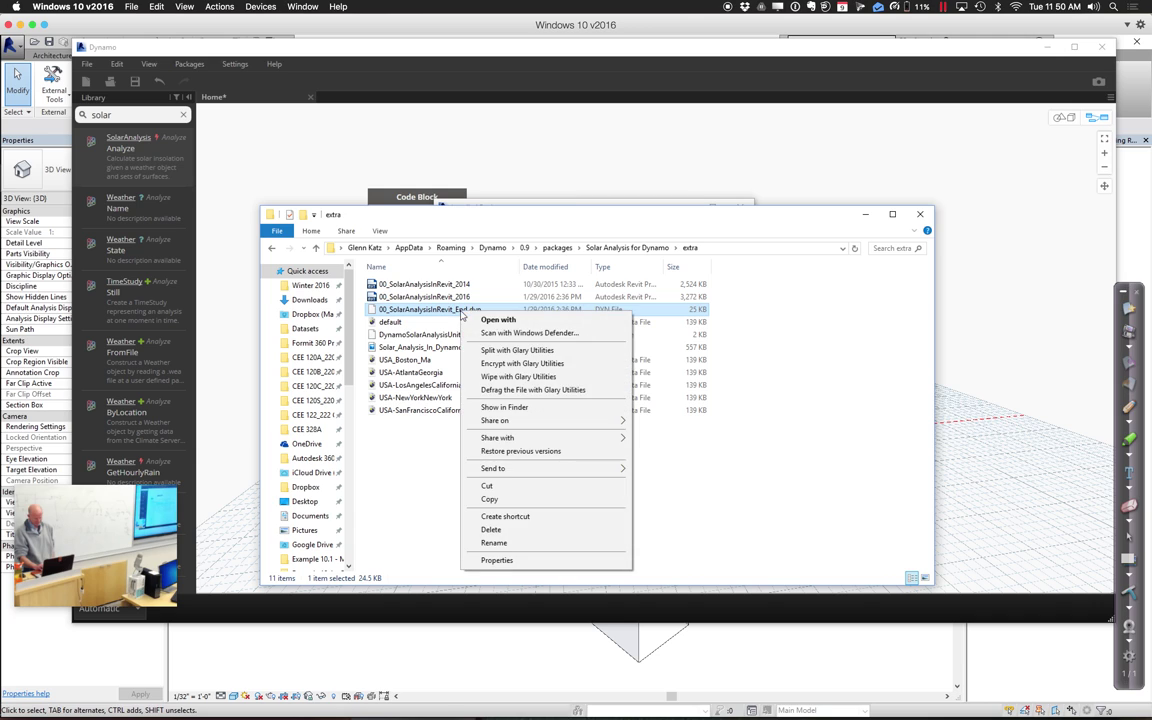
click(490, 320)
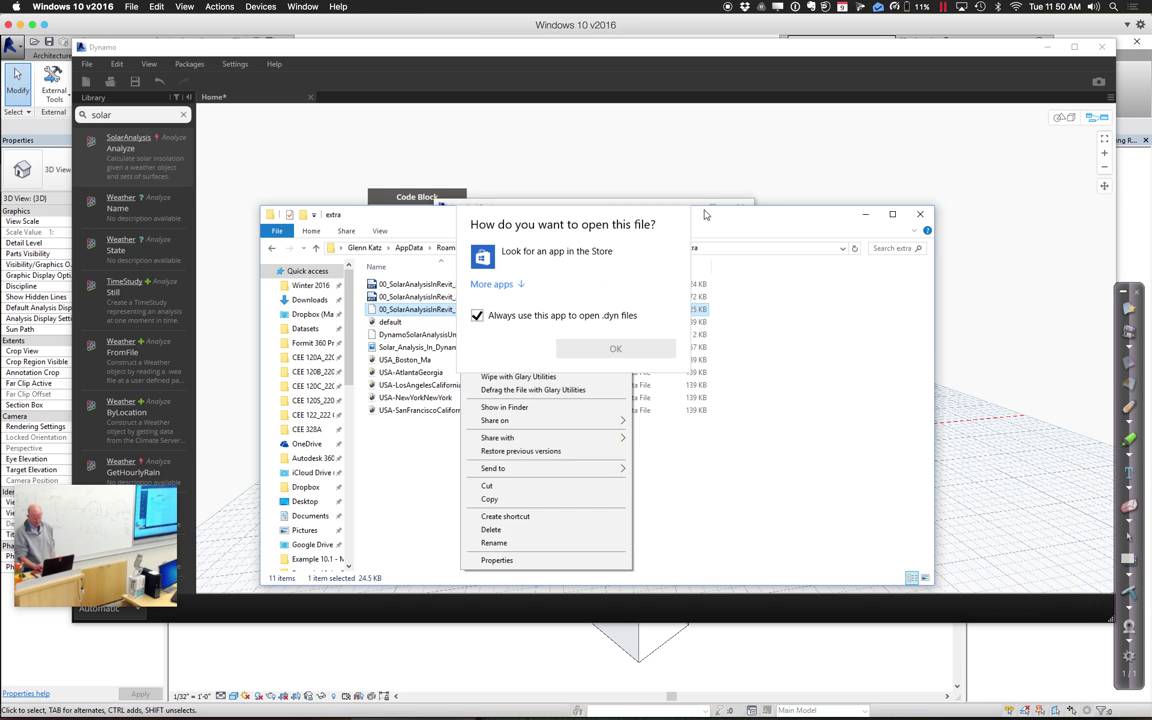
click(725, 335)
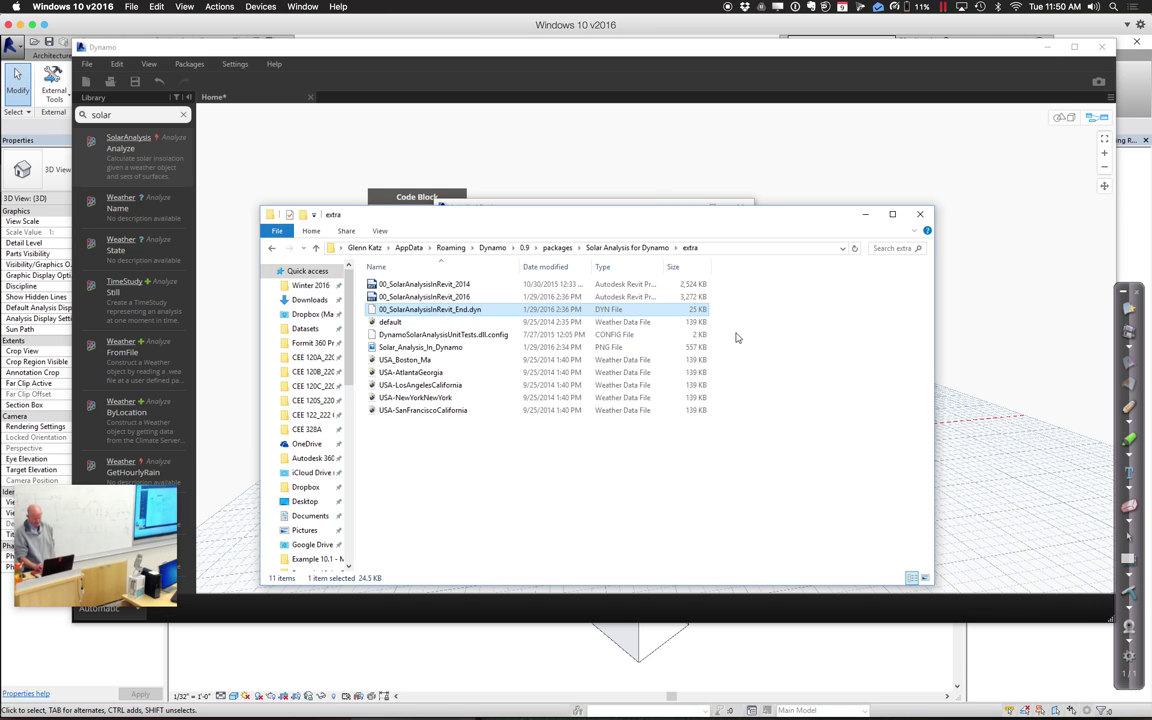
Copy the path of the Solar Analysis for Dynamo package folder, and close the folder and Installed Packages windows
click(567, 252)
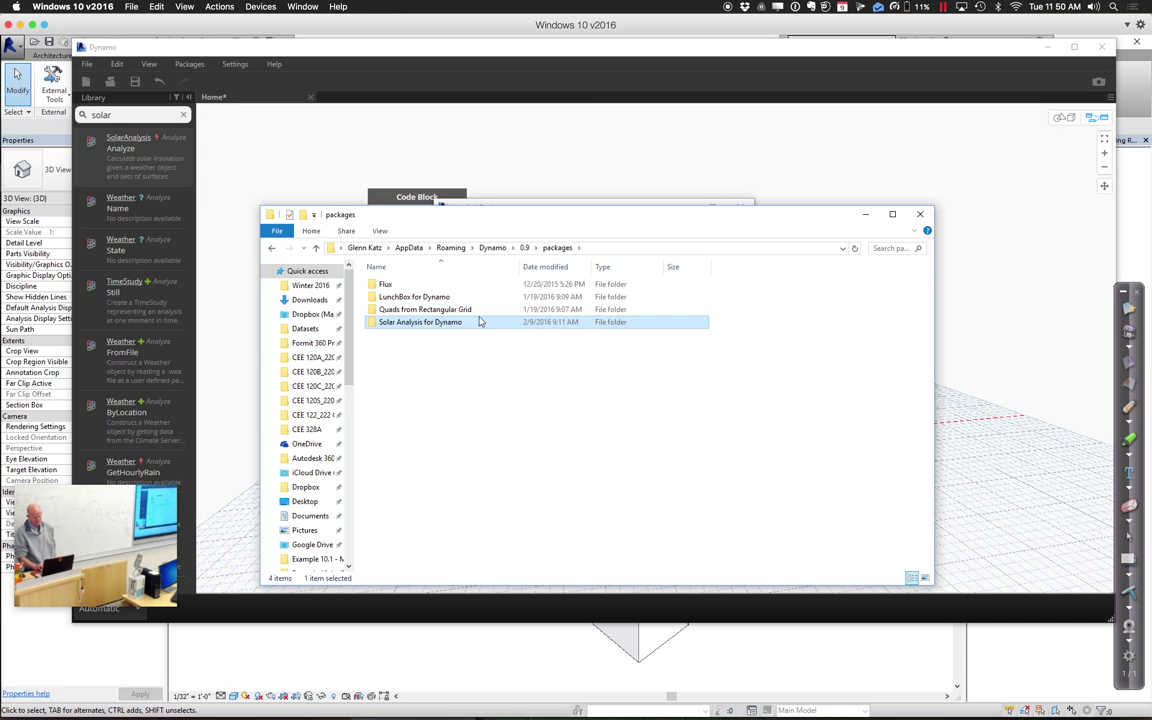
double_click(457, 323)
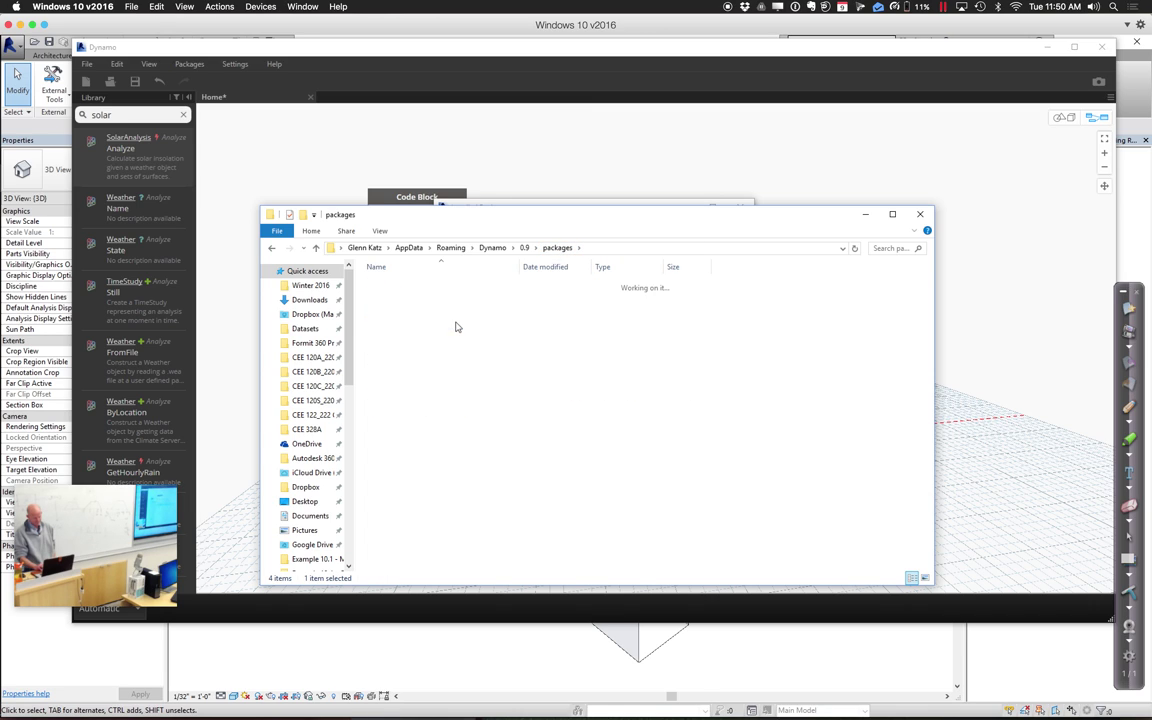
click(723, 250)
key(ctrl+c)
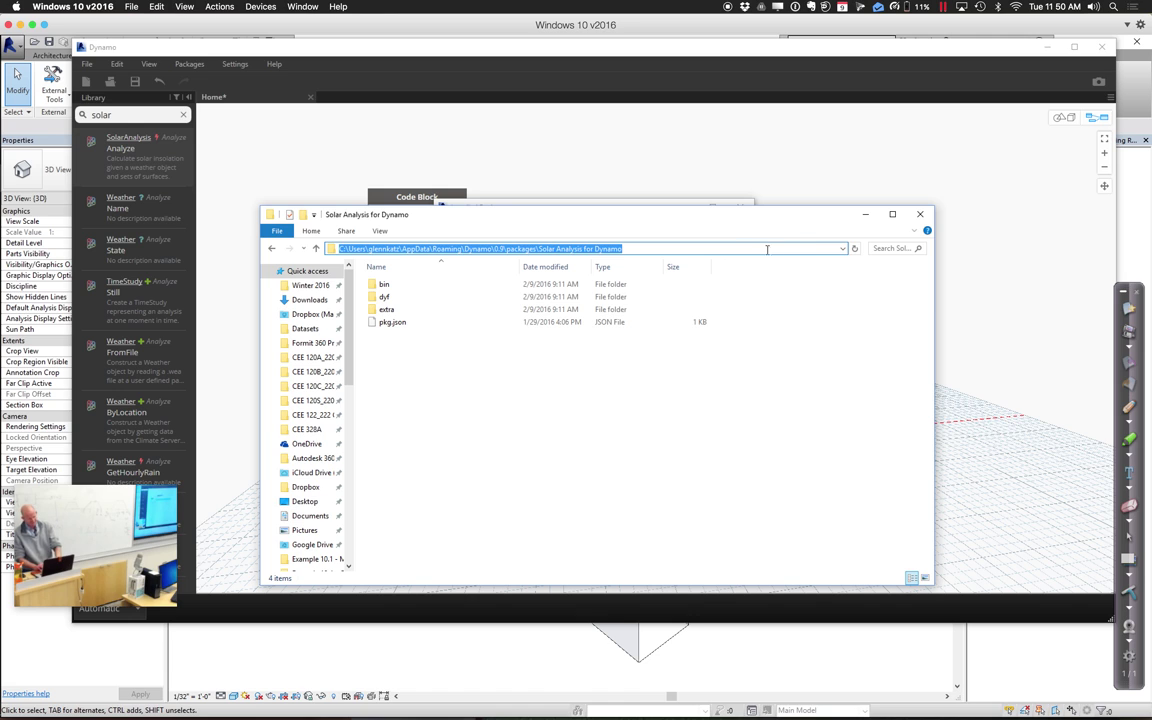
click(921, 214)
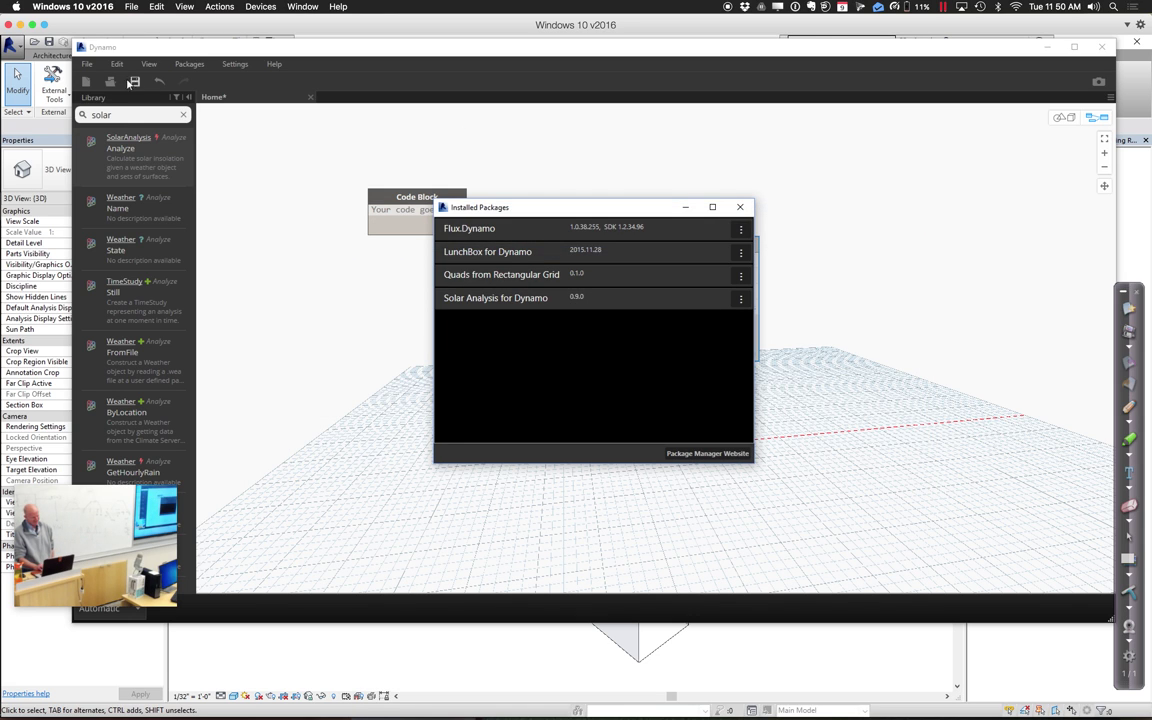
click(741, 207)
Open 00_SolarAnalysisInRevit_End.dyn from the extra folder under the copied package path, without saving the current workspace
key(ctrl+o)
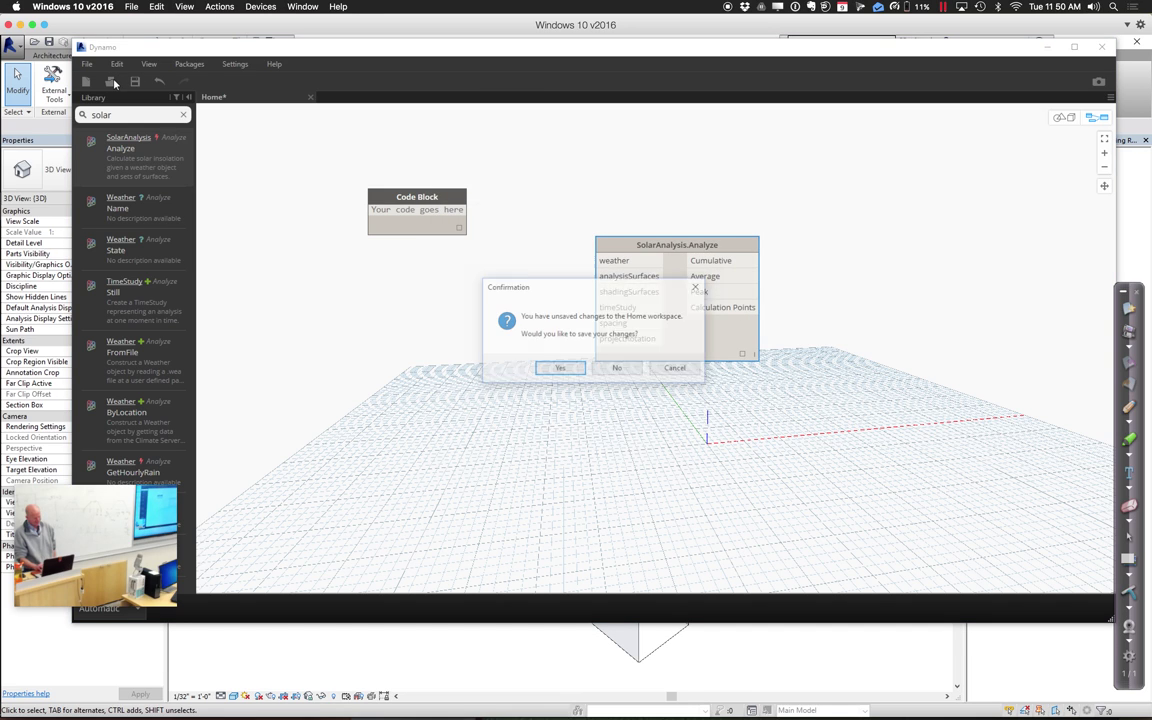
click(617, 368)
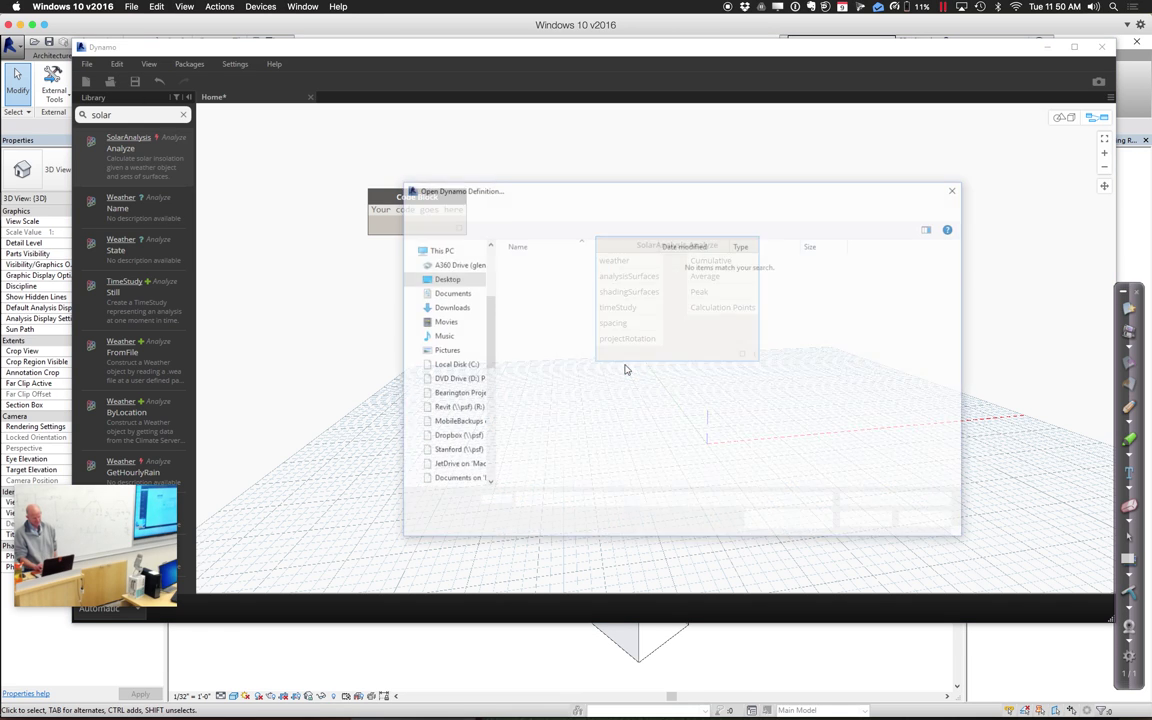
click(598, 208)
key(ctrl+v)
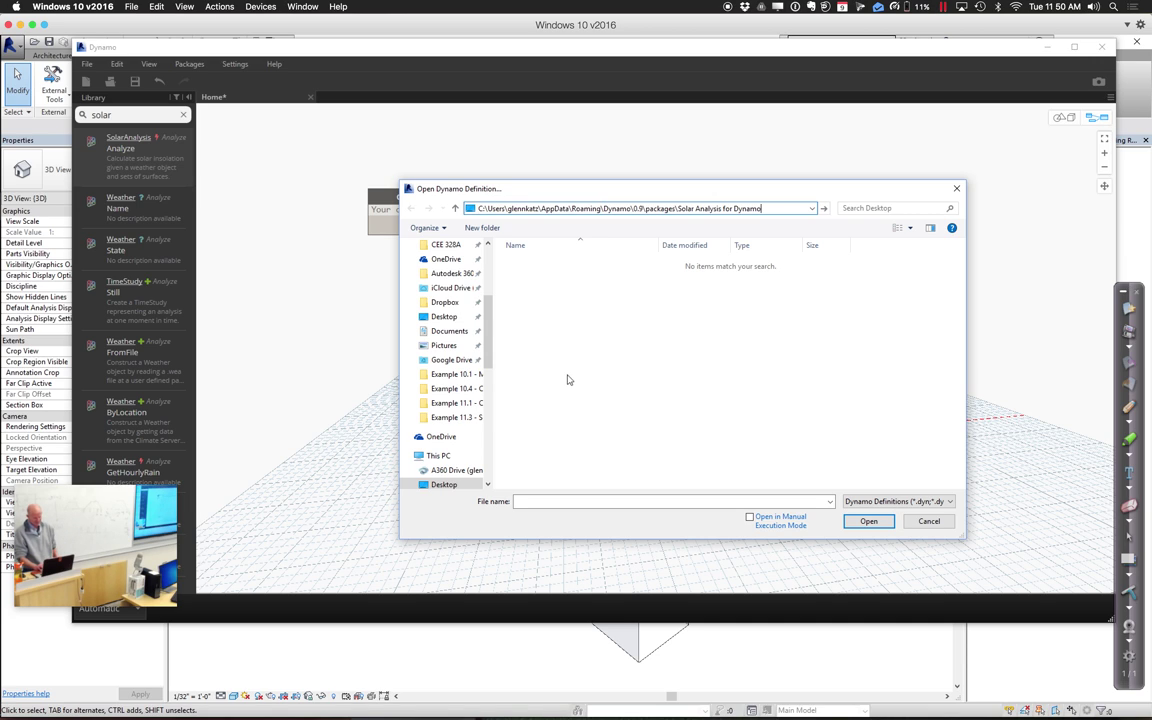
key(Return)
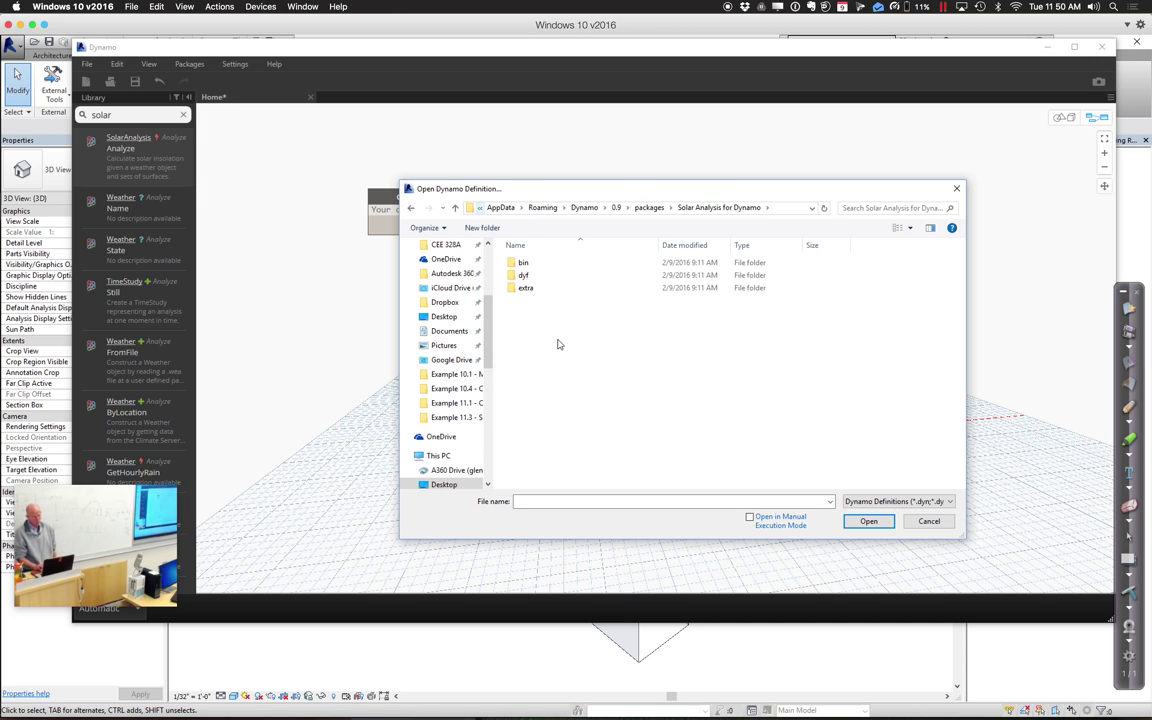
double_click(526, 291)
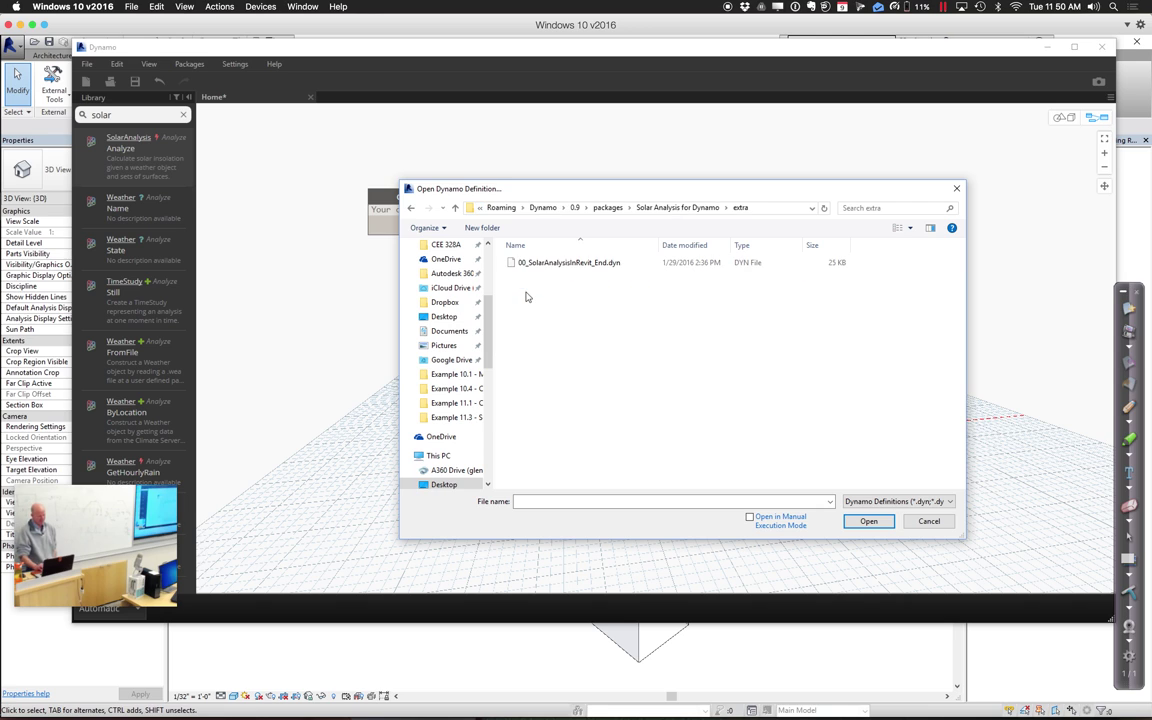
click(546, 266)
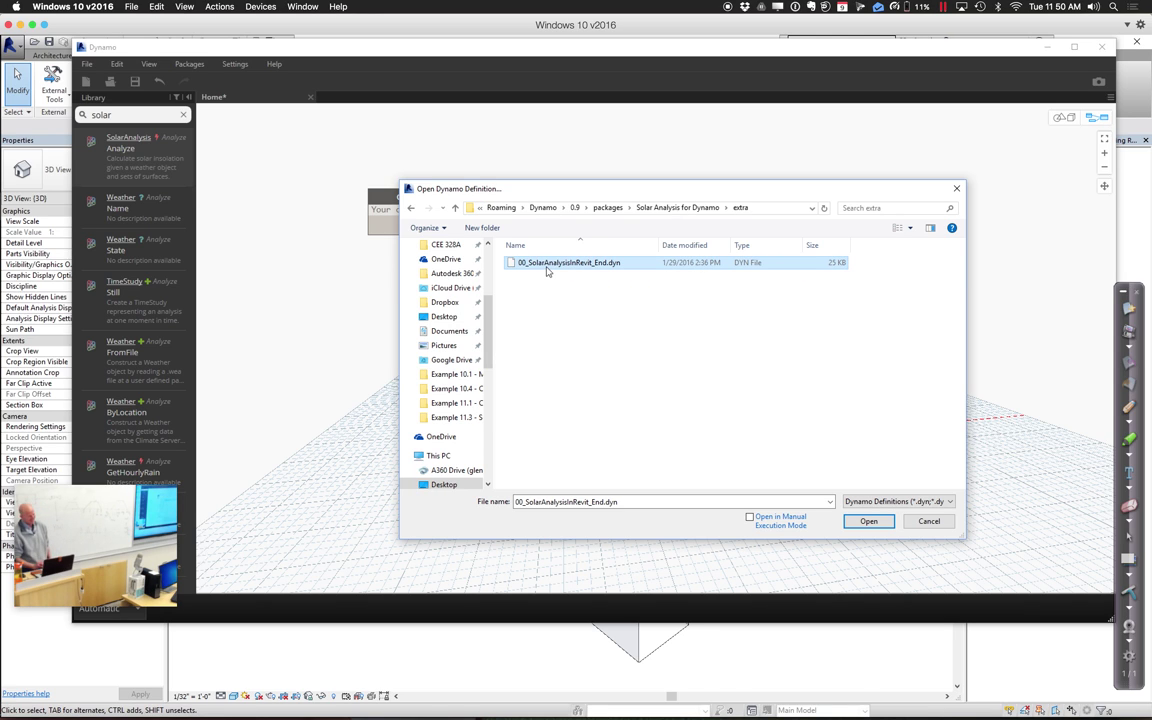
click(866, 521)
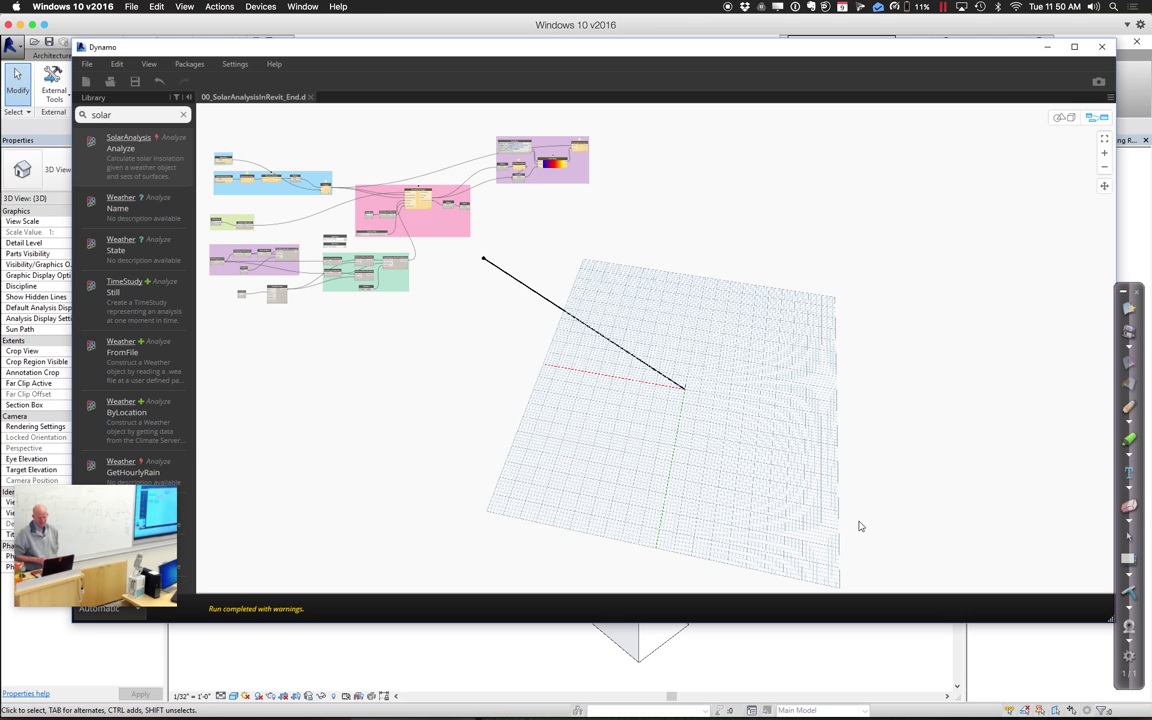
click(1104, 142)
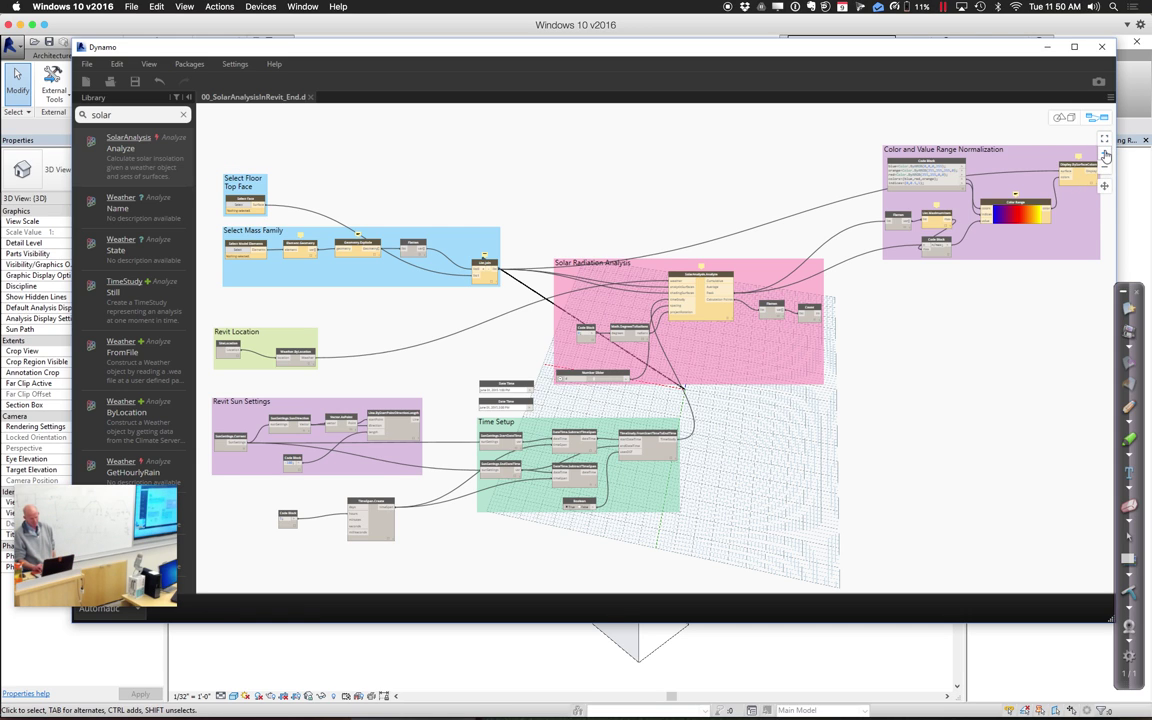
click(1105, 157)
click(1105, 157)
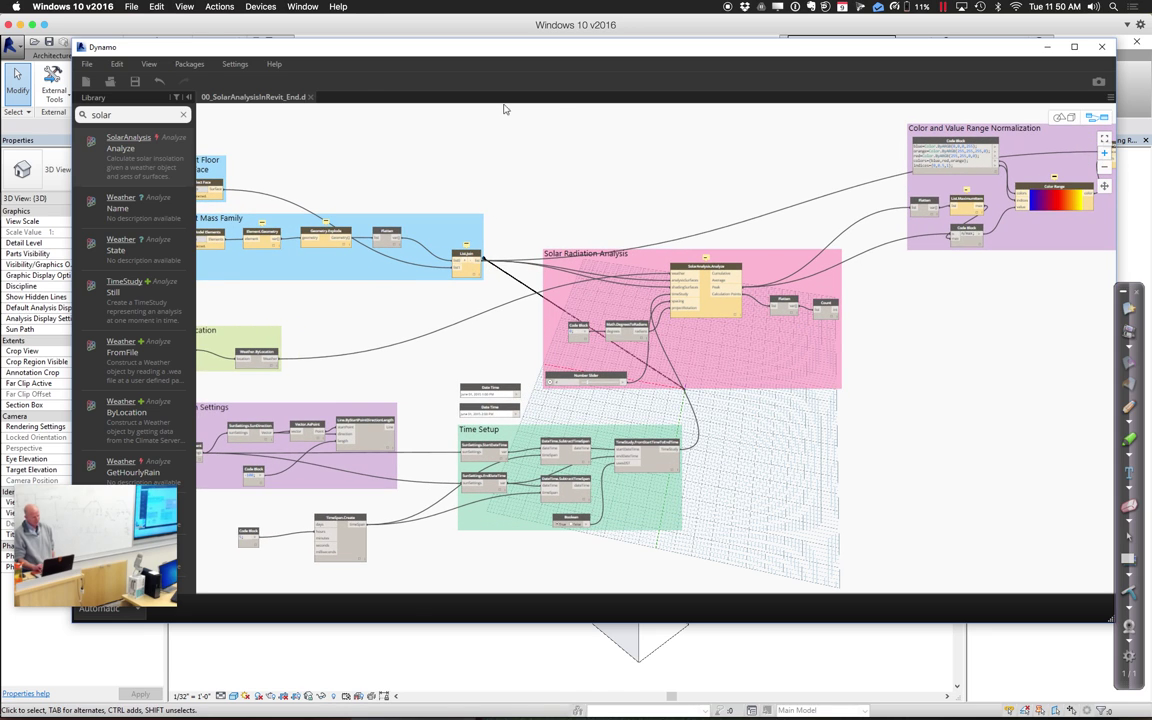
Show the Solar Analysis for Dynamo root directory and its full path again, and close both windows to return to the graph
click(238, 65)
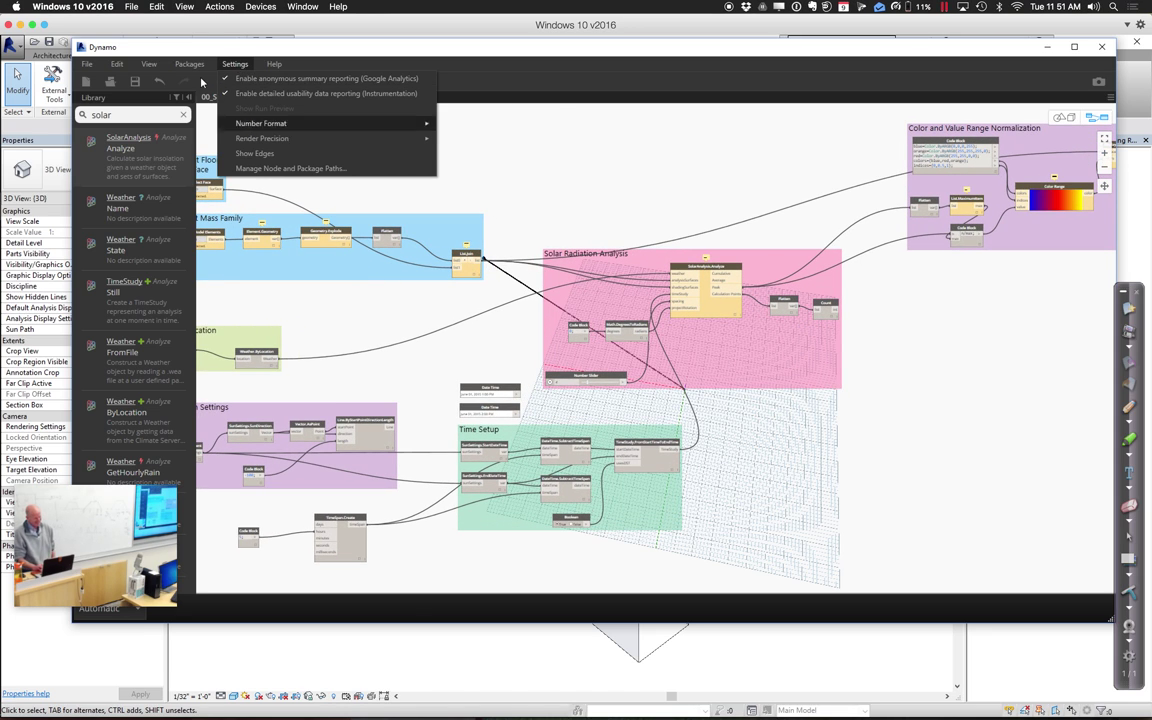
mouse_move(190, 66)
click(218, 93)
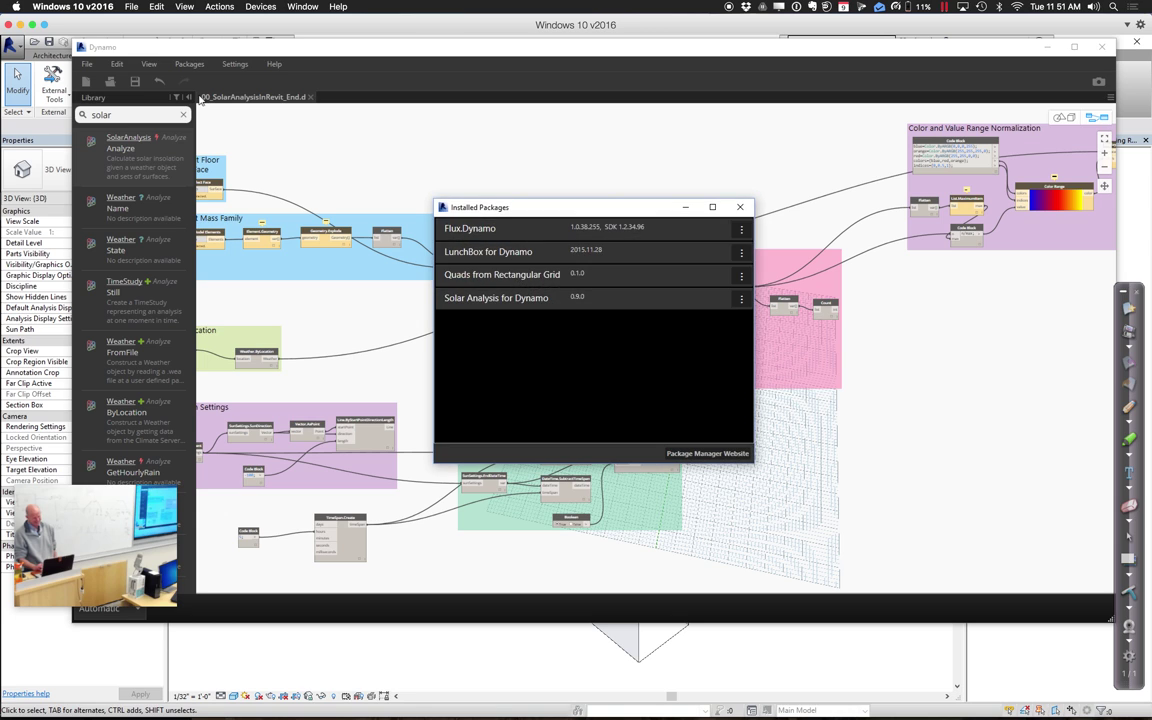
click(741, 299)
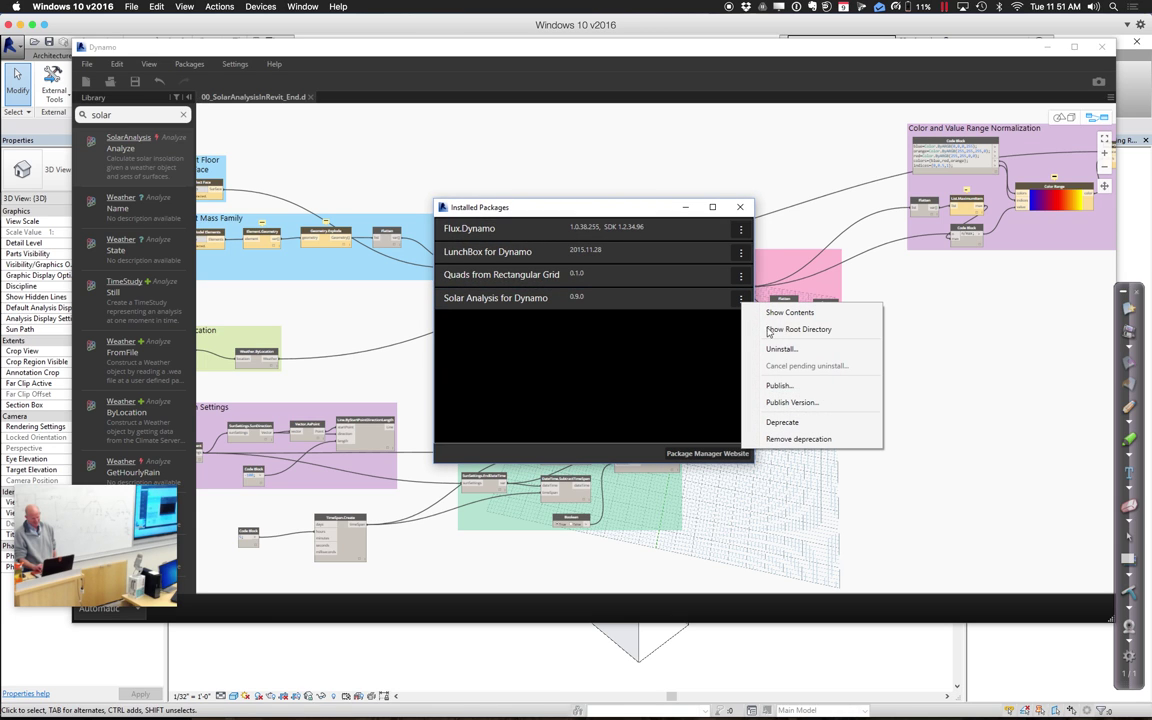
click(796, 329)
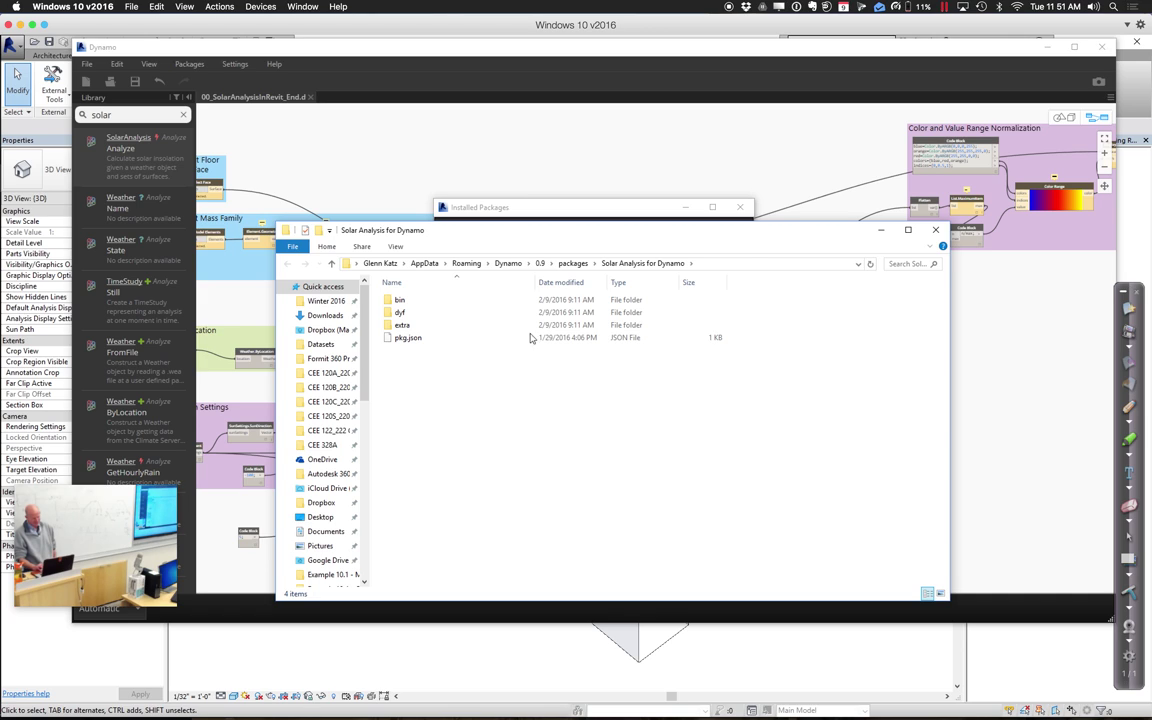
click(731, 266)
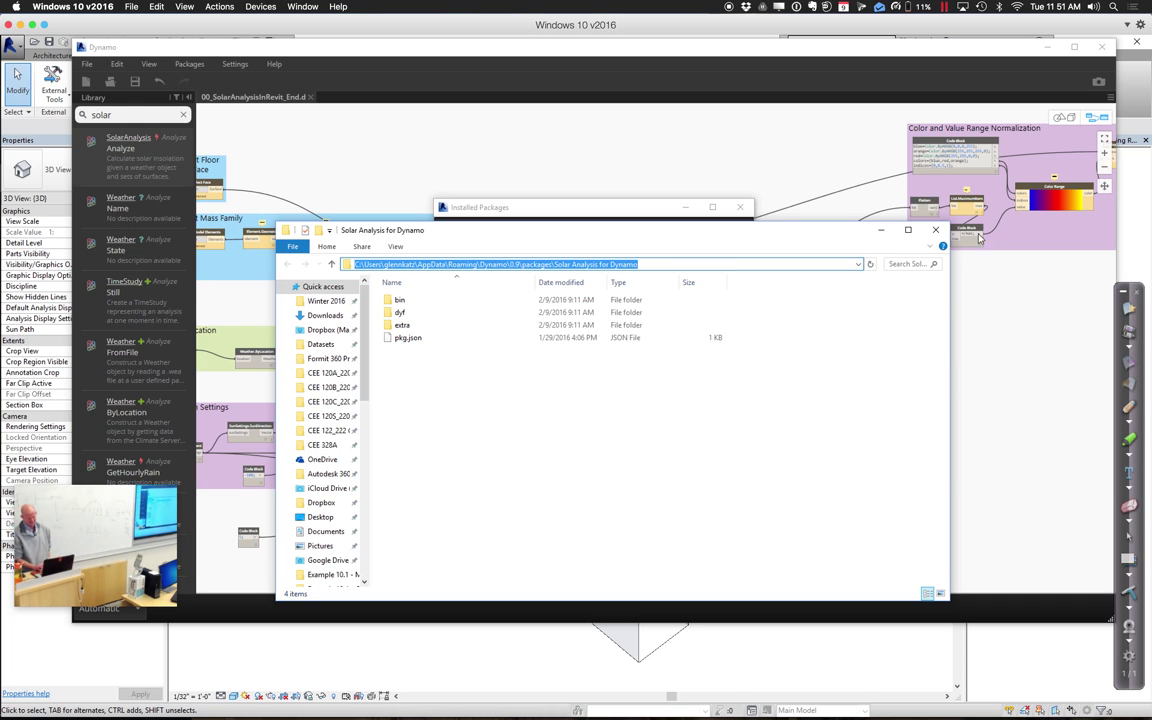
click(935, 230)
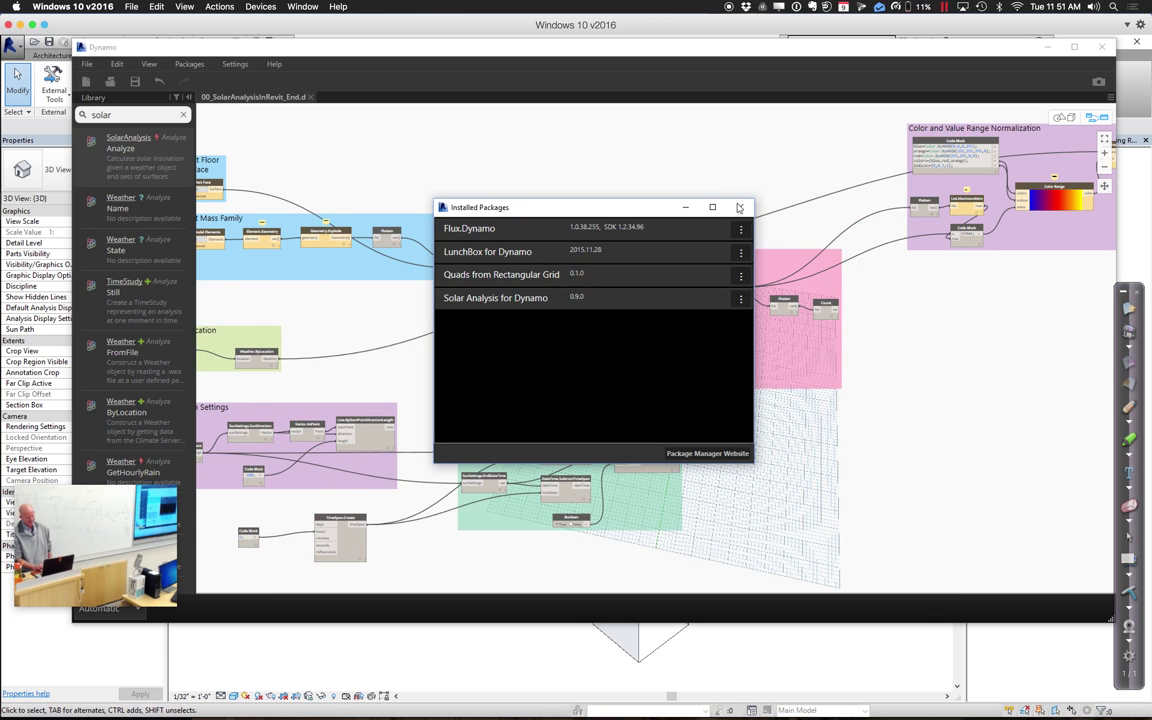
click(740, 207)
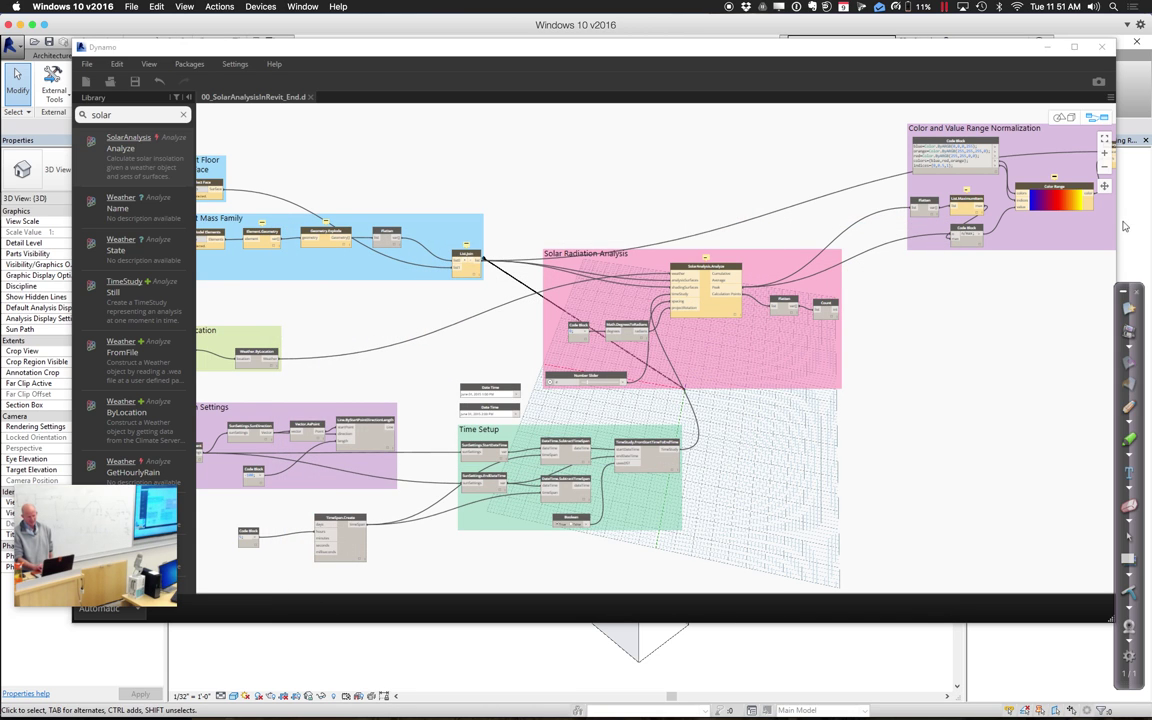
middle_drag(432, 355, 567, 351)
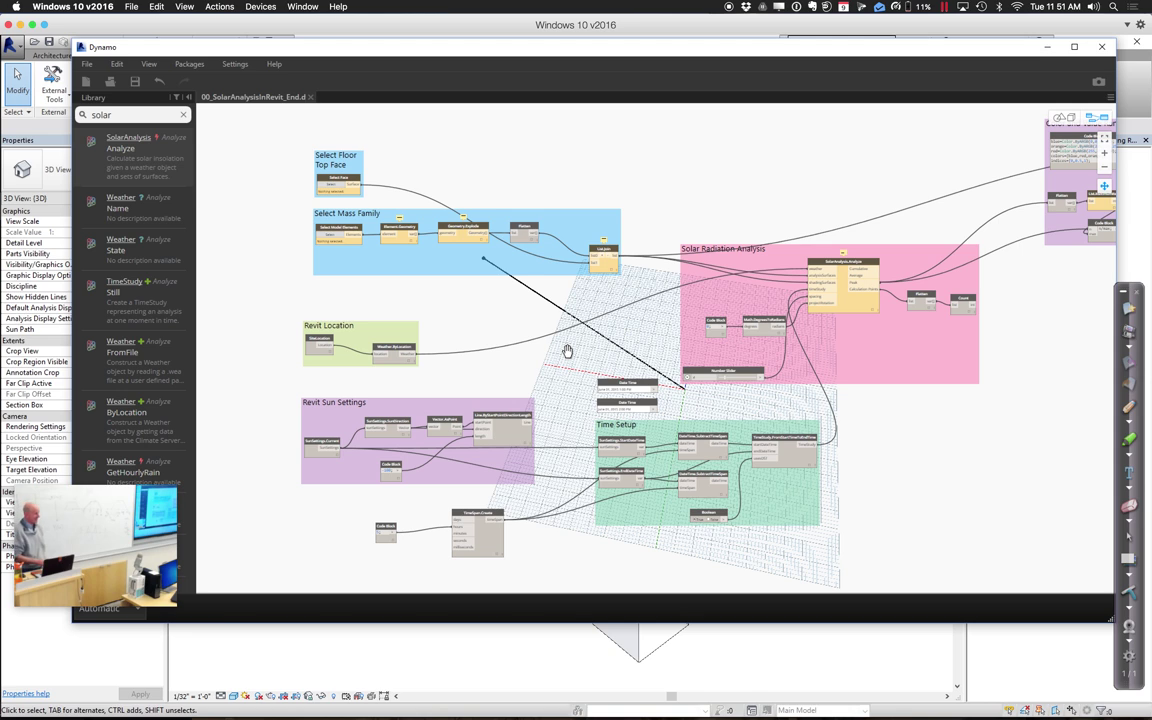
Open 1A - Solar Analysis - Start.dyn from Session 11 Dynamo Examples, Example 11.3 - Solar Analysis, without saving changes to the current graph
key(super+a)
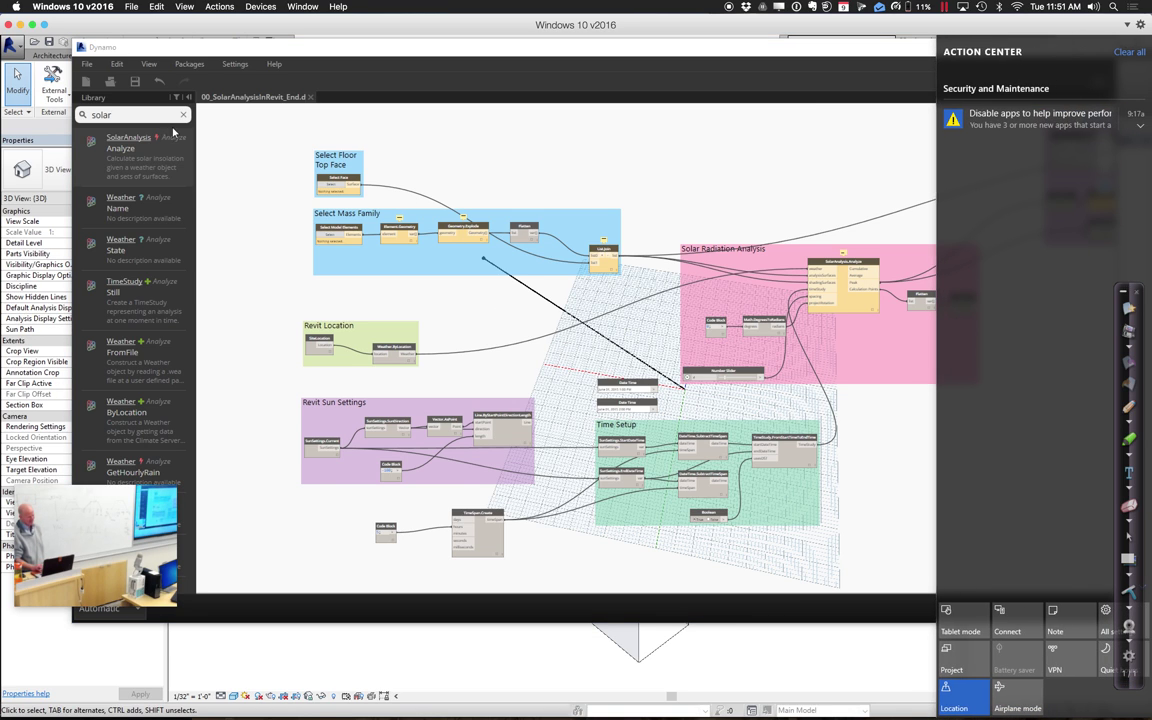
click(112, 88)
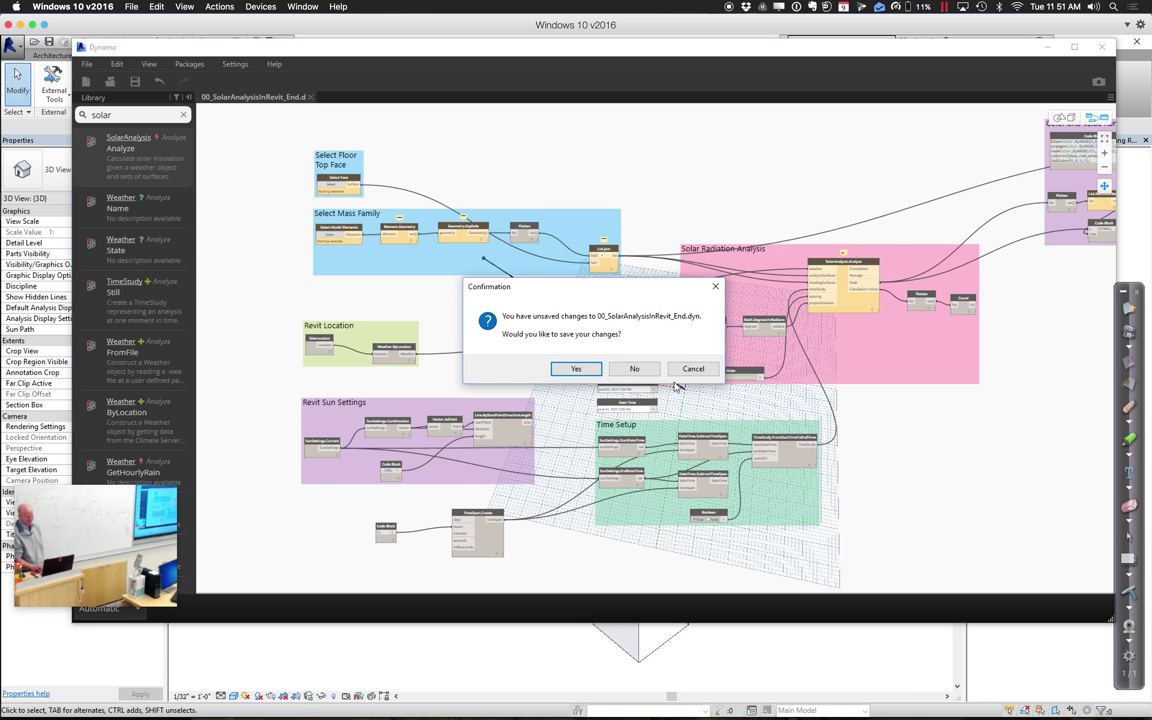
click(634, 368)
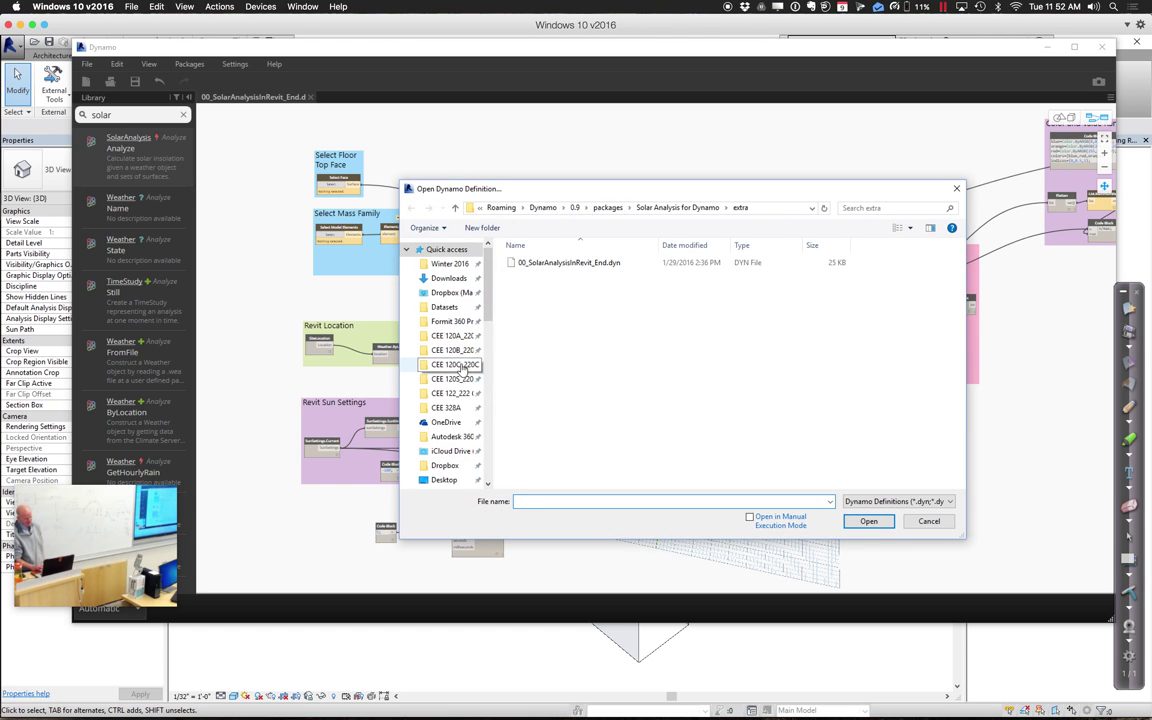
click(449, 263)
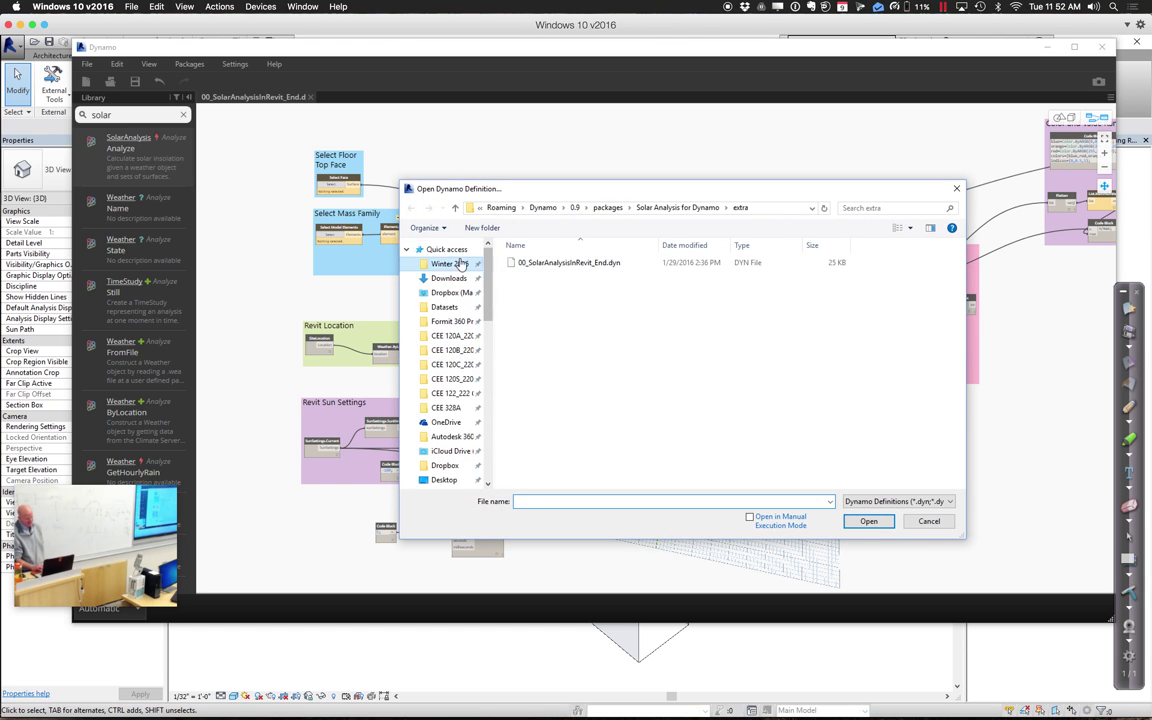
double_click(534, 414)
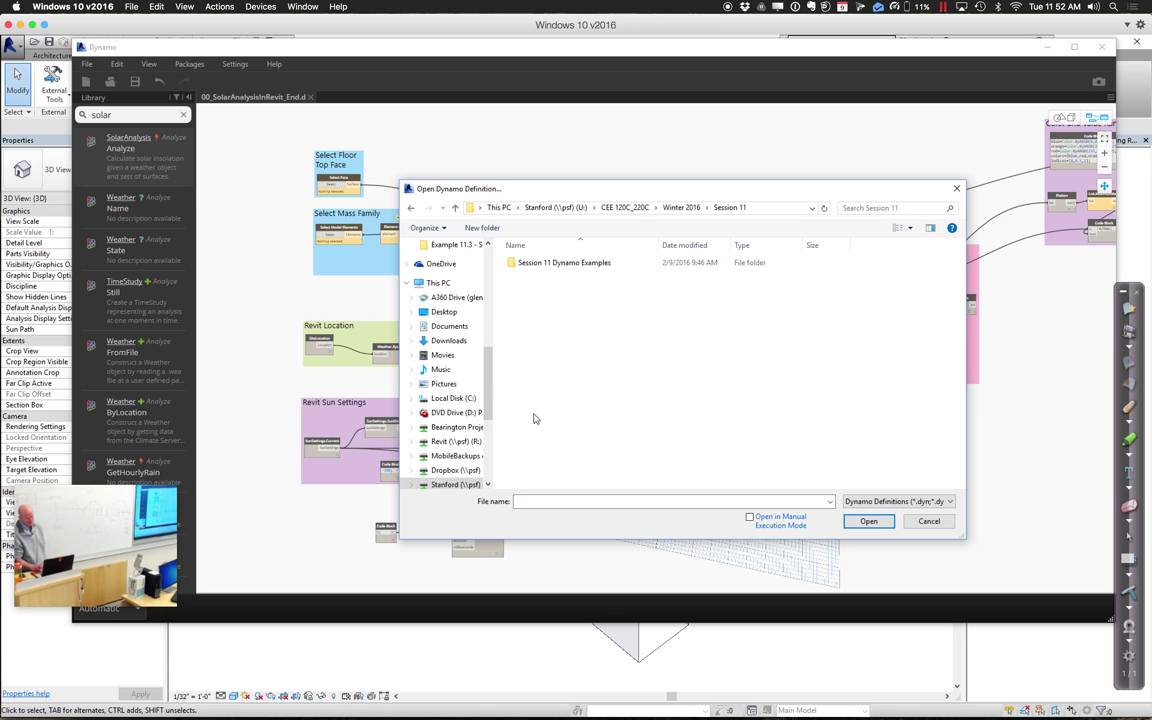
double_click(562, 264)
click(564, 289)
double_click(564, 289)
click(540, 263)
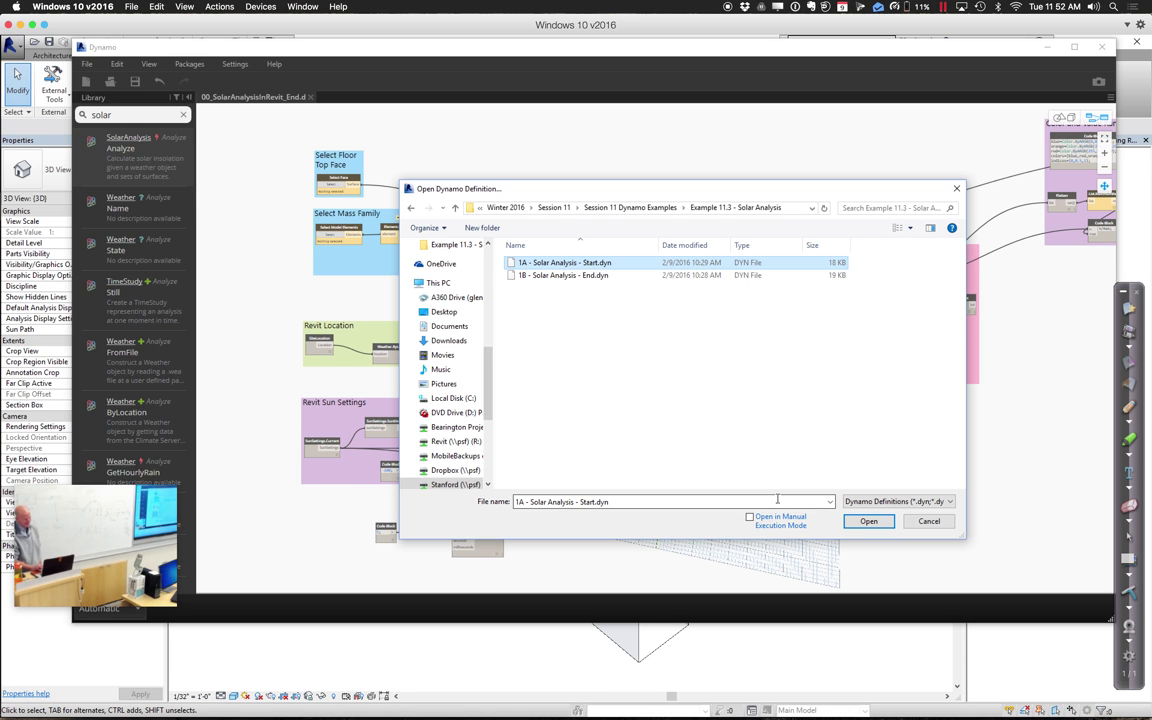
click(868, 521)
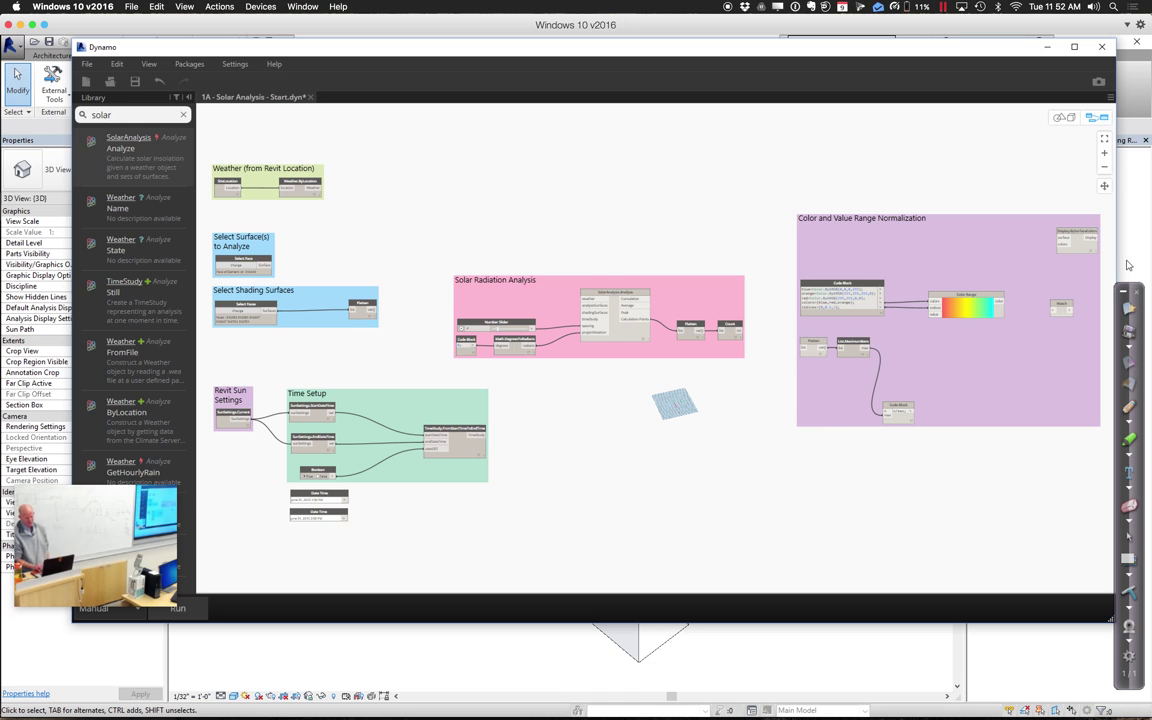
Enlarge the graph view around the Solar Radiation Analysis group and switch on canvas panning
click(1105, 153)
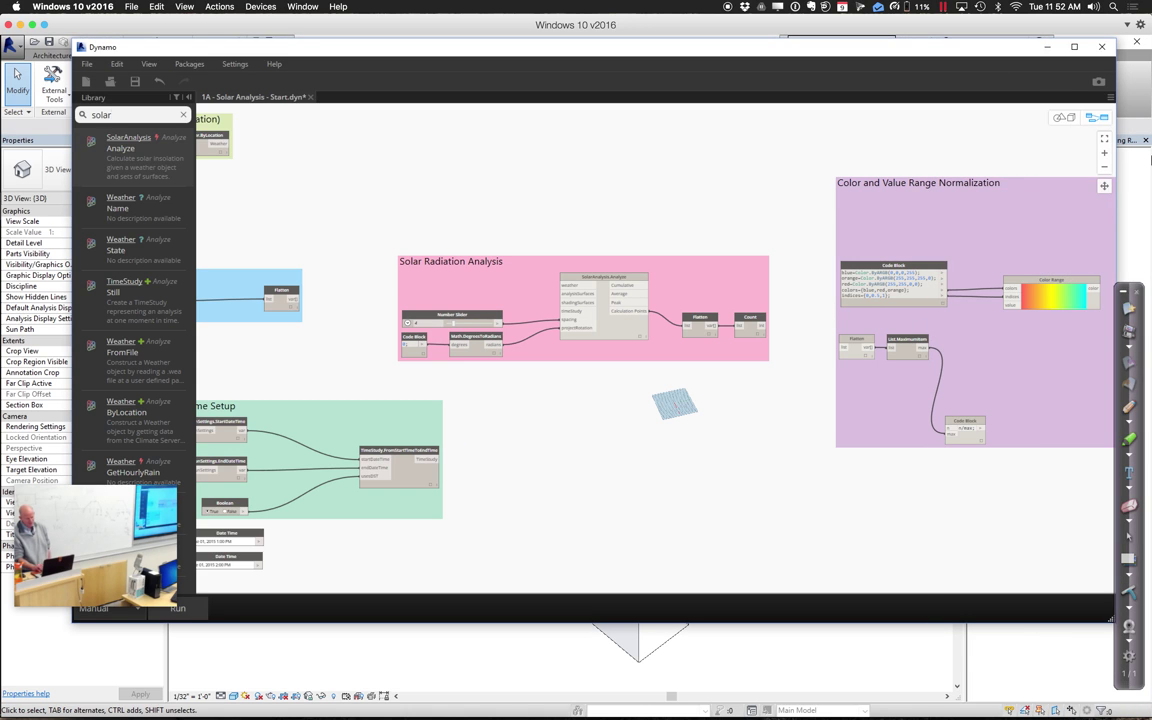
click(1103, 189)
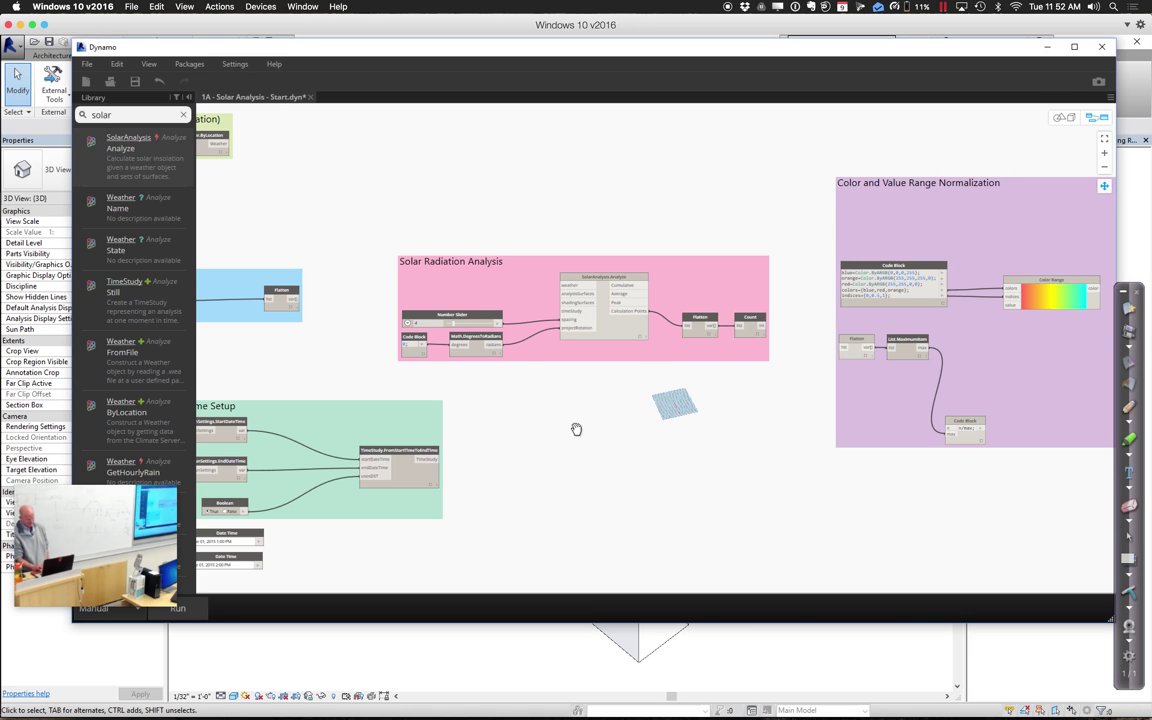